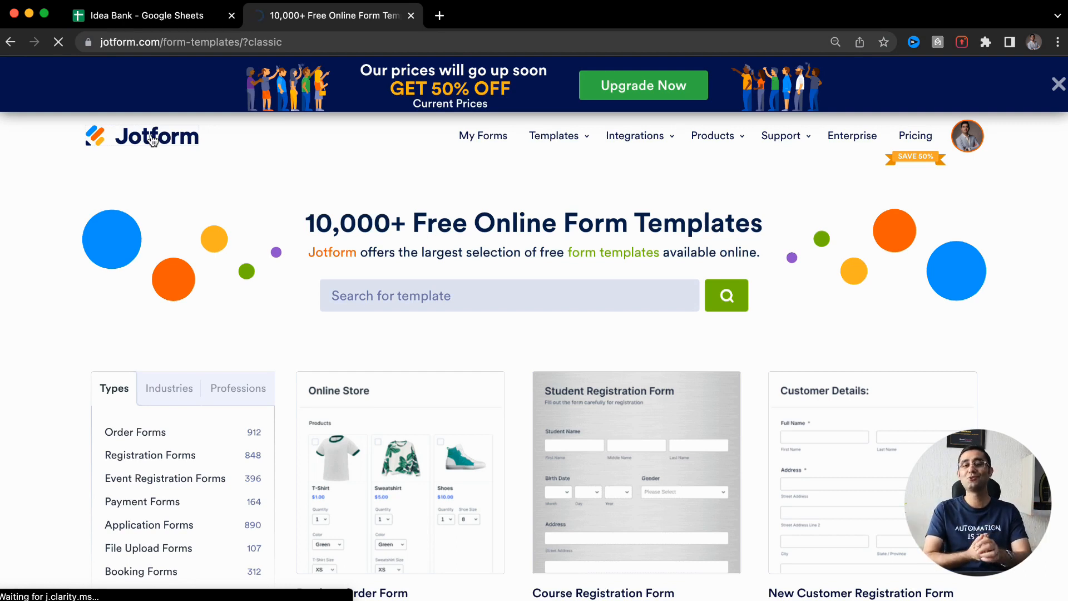
# Visit My Forms, then open the Form Templates gallery from the Templates menu
pyautogui.click(153, 139)
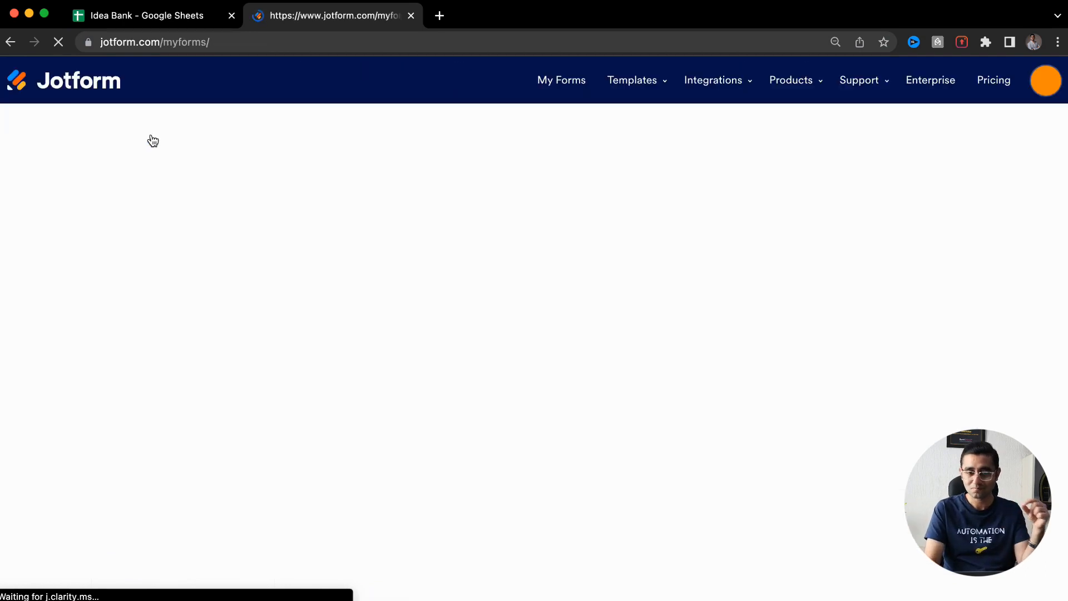
pyautogui.moveTo(633, 100)
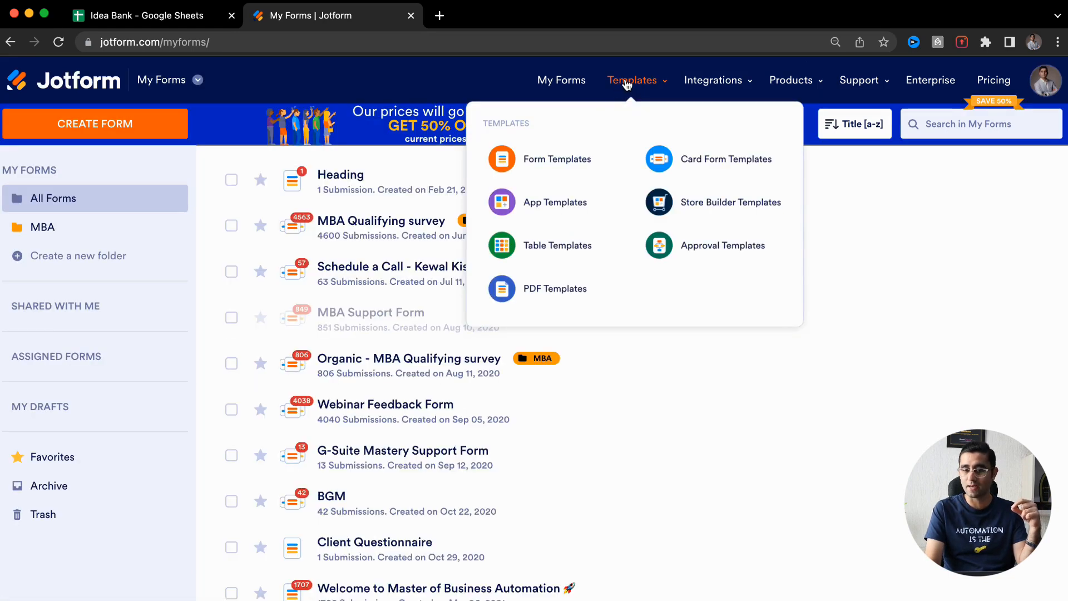
pyautogui.moveTo(603, 88)
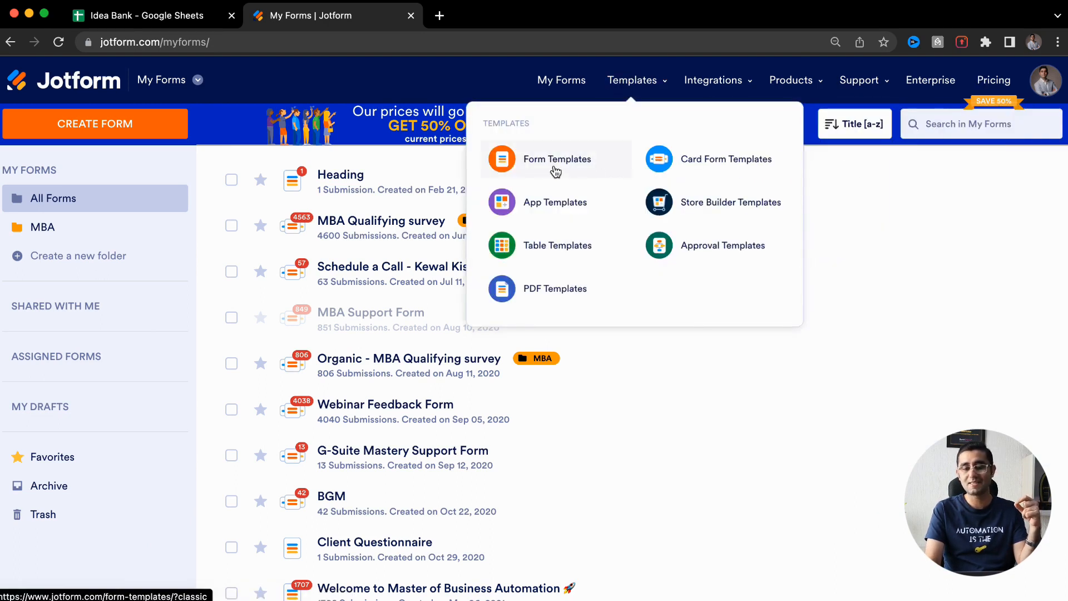
pyautogui.scroll(5, 556, 171)
pyautogui.scroll(-4, 556, 171)
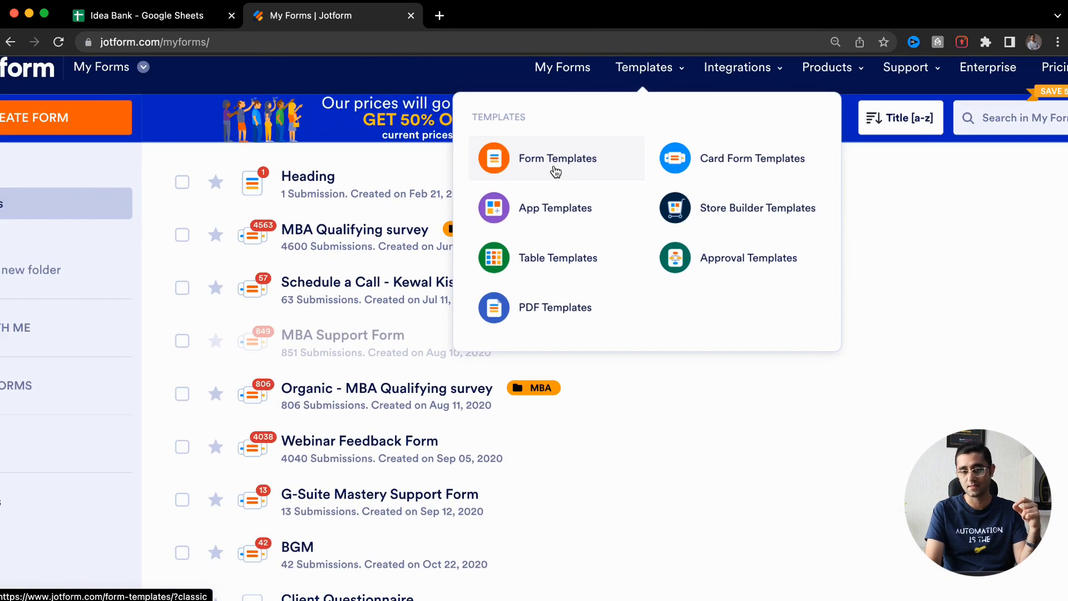
pyautogui.click(556, 171)
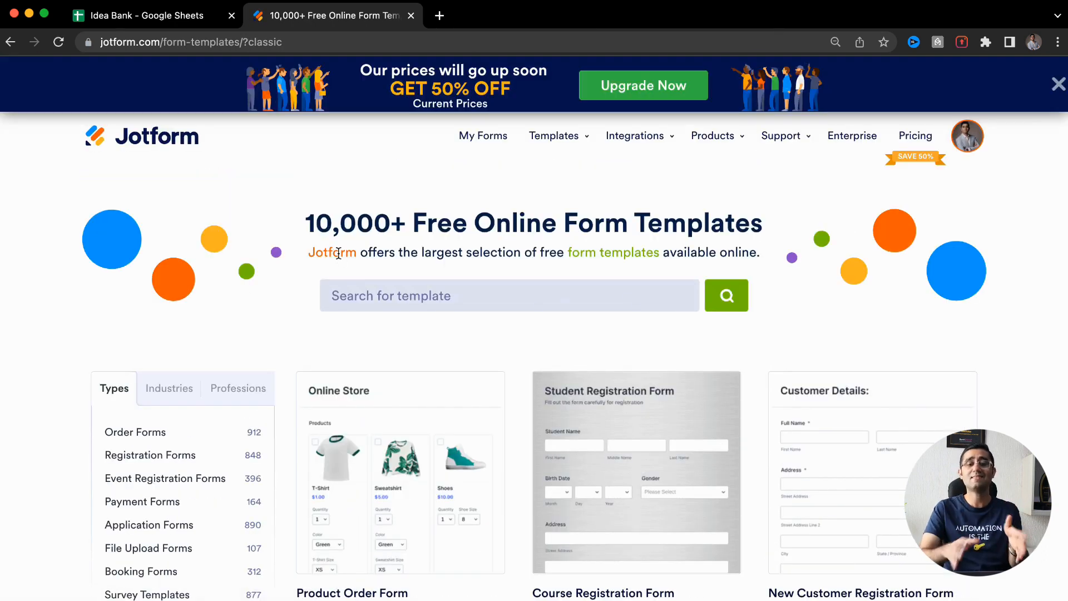
pyautogui.scroll(-3, 339, 252)
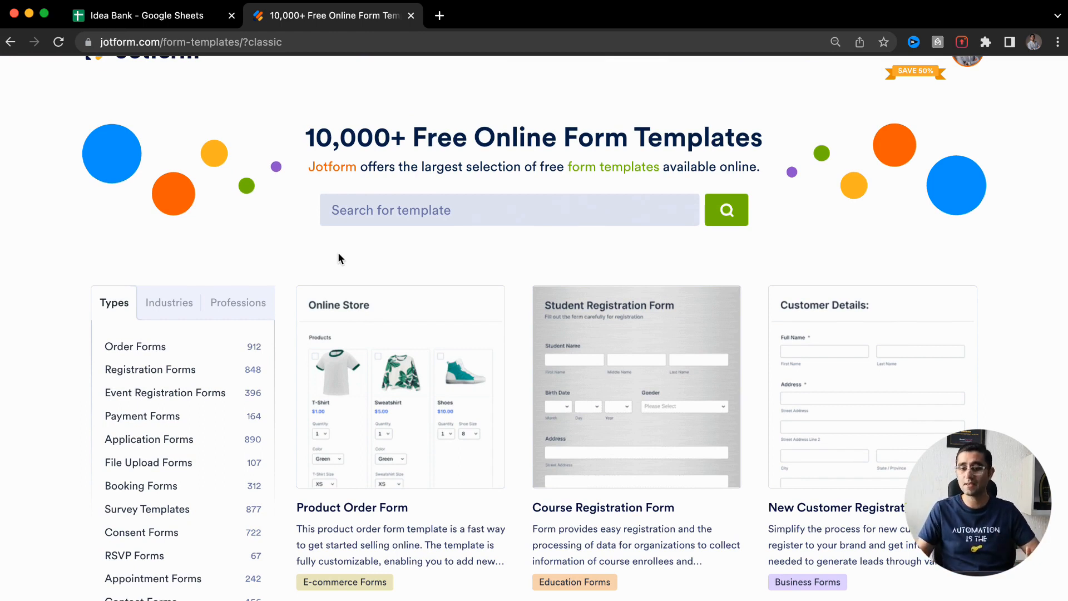
pyautogui.scroll(-3, 10, 365)
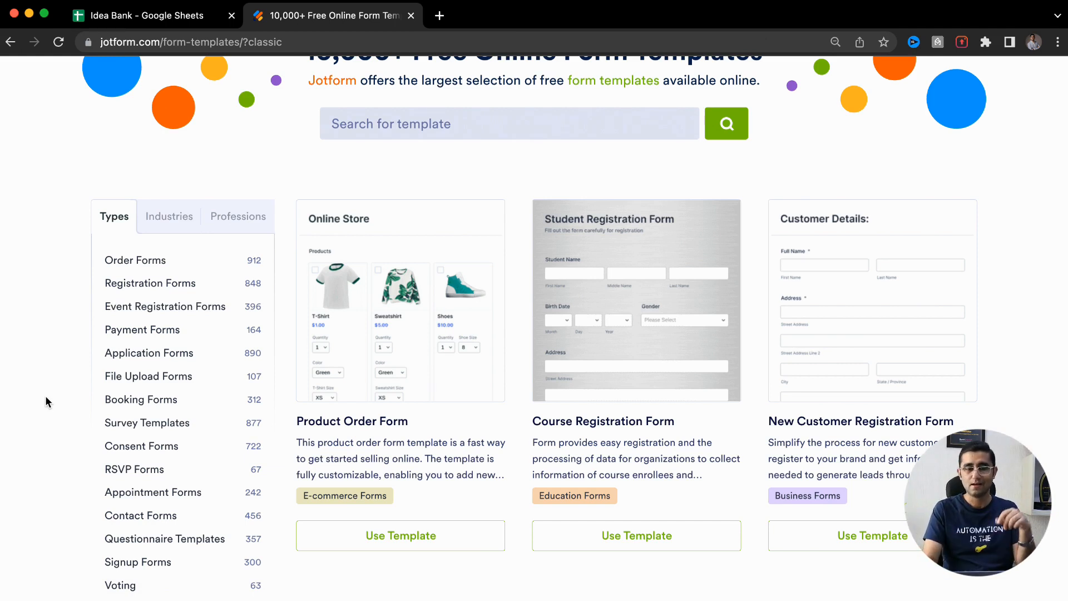
# Filter the templates to Order Forms and scroll through its subtype sections
pyautogui.click(140, 266)
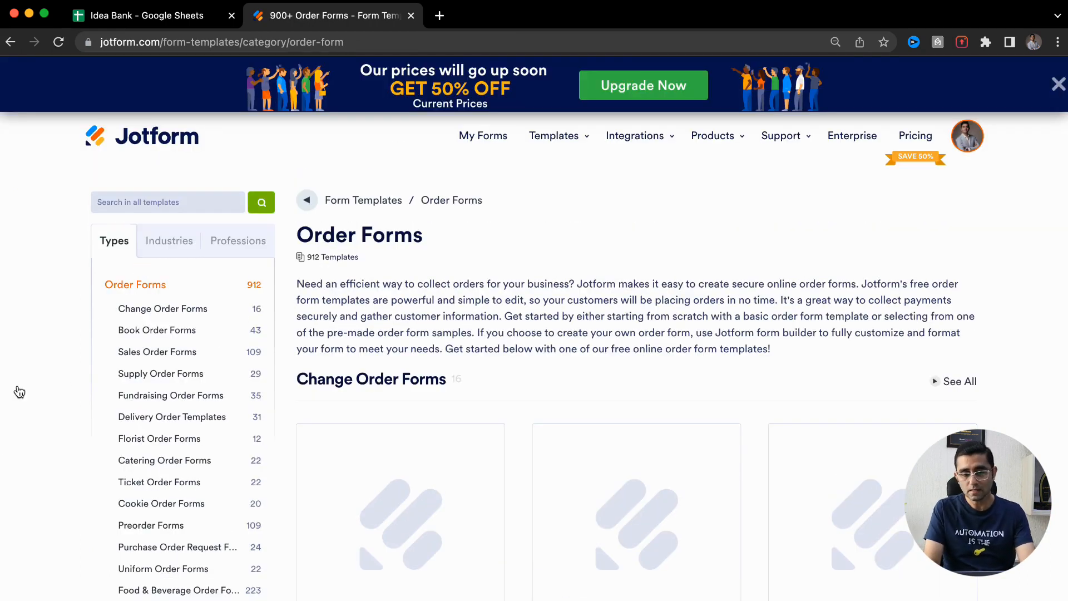
pyautogui.scroll(-3, 11, 493)
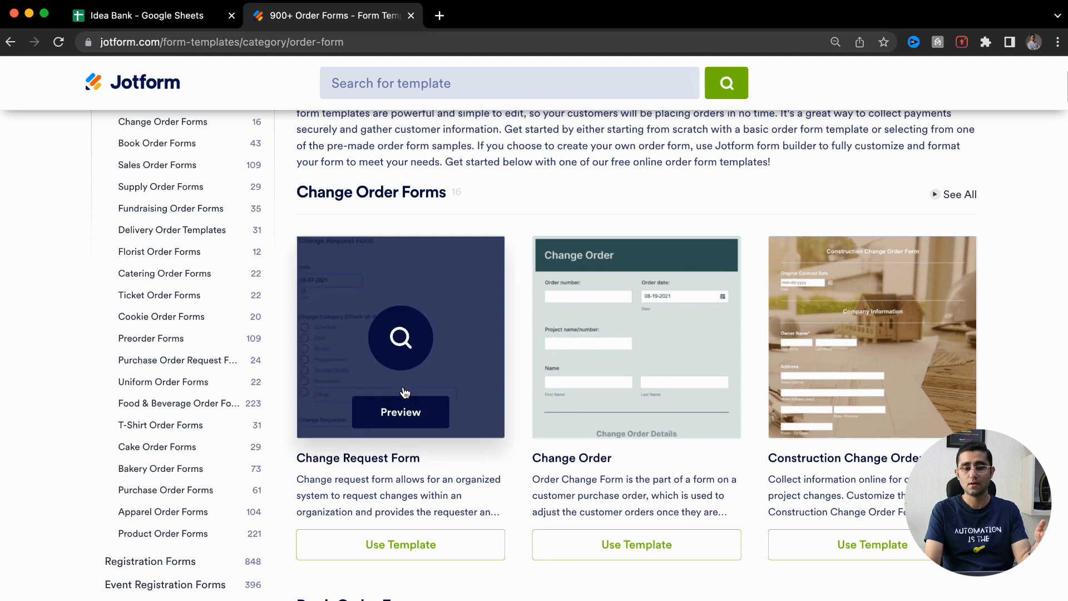
pyautogui.scroll(-3, 632, 367)
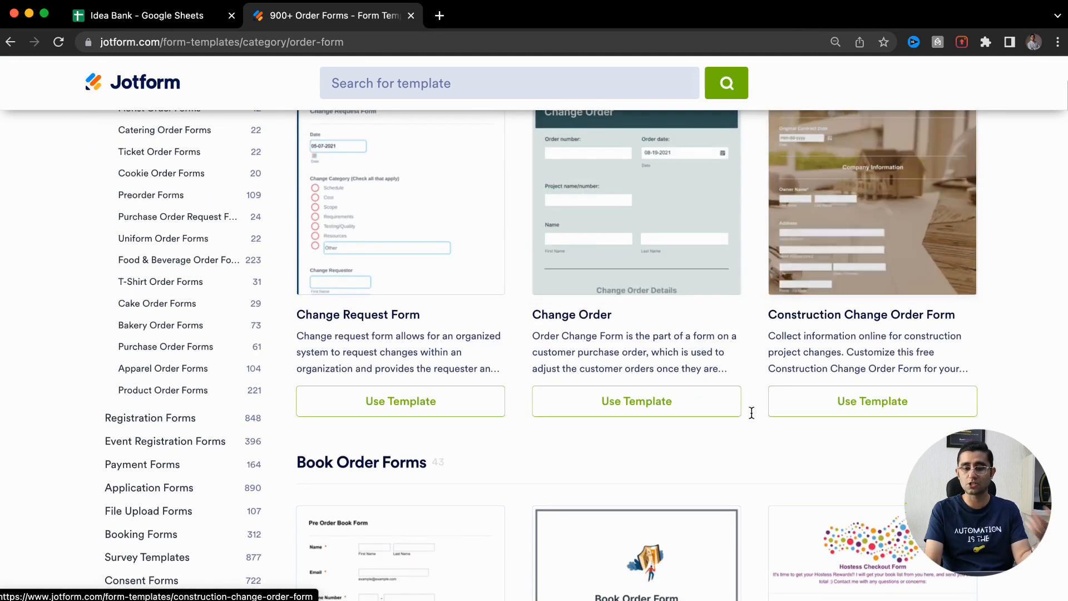
pyautogui.scroll(-4, 766, 369)
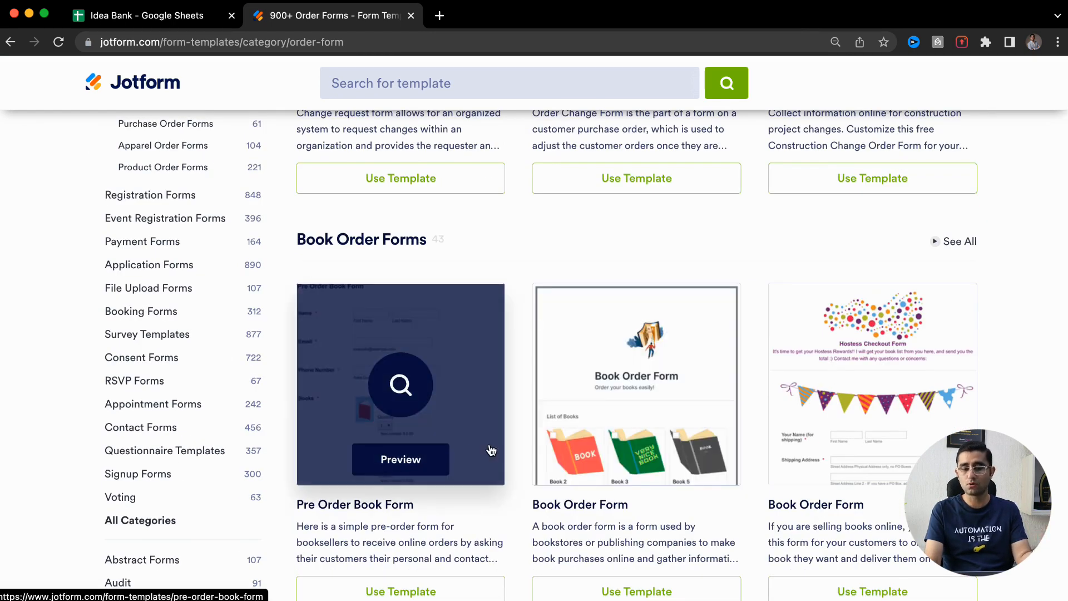
pyautogui.scroll(-10, 643, 425)
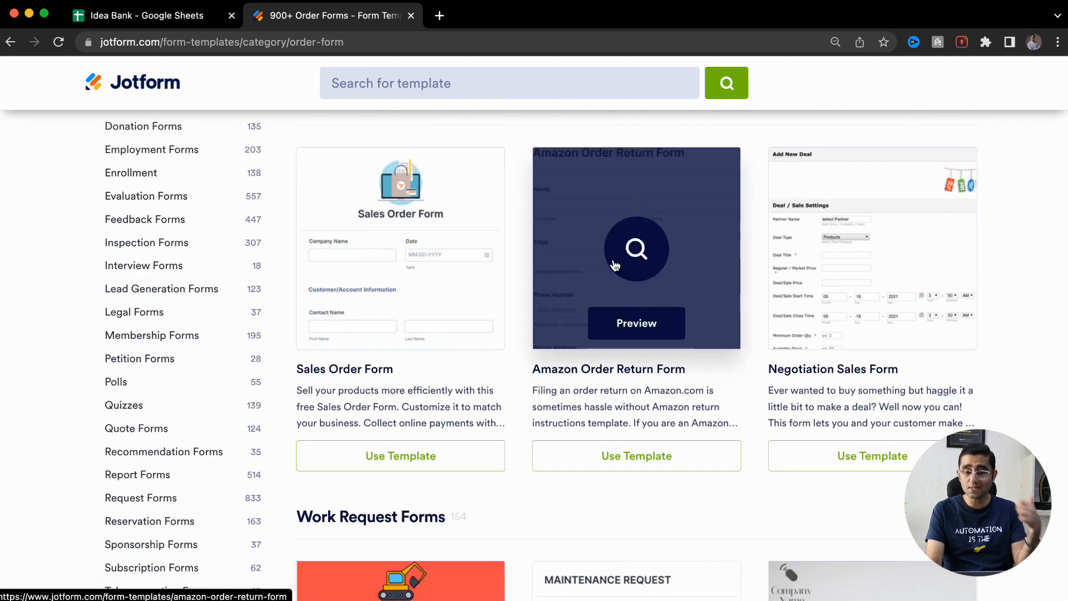
pyautogui.scroll(-4, 606, 300)
pyautogui.scroll(-3, 424, 432)
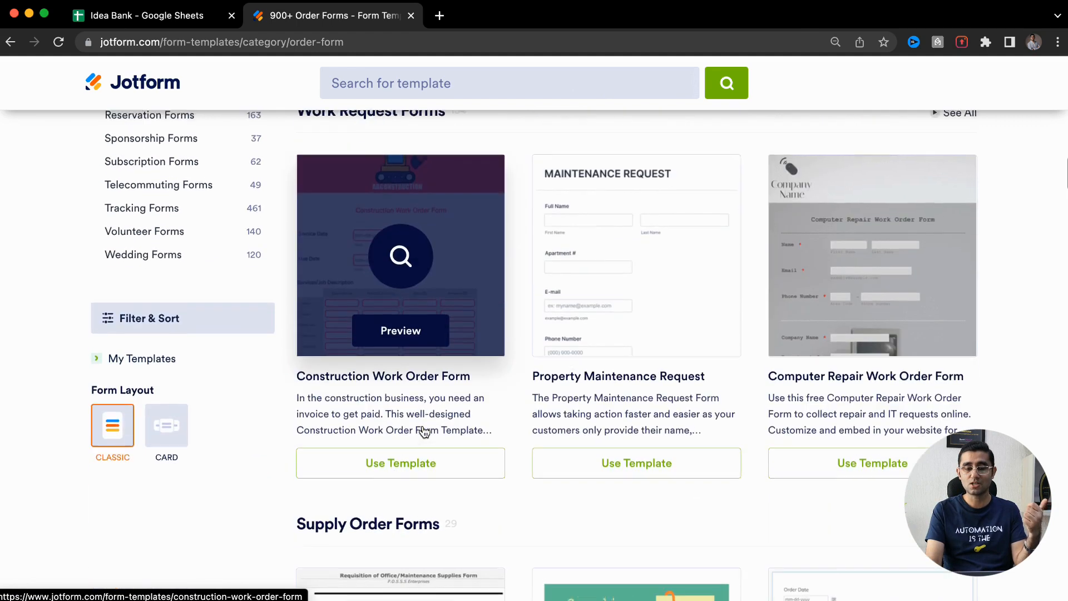
pyautogui.scroll(-4, 631, 316)
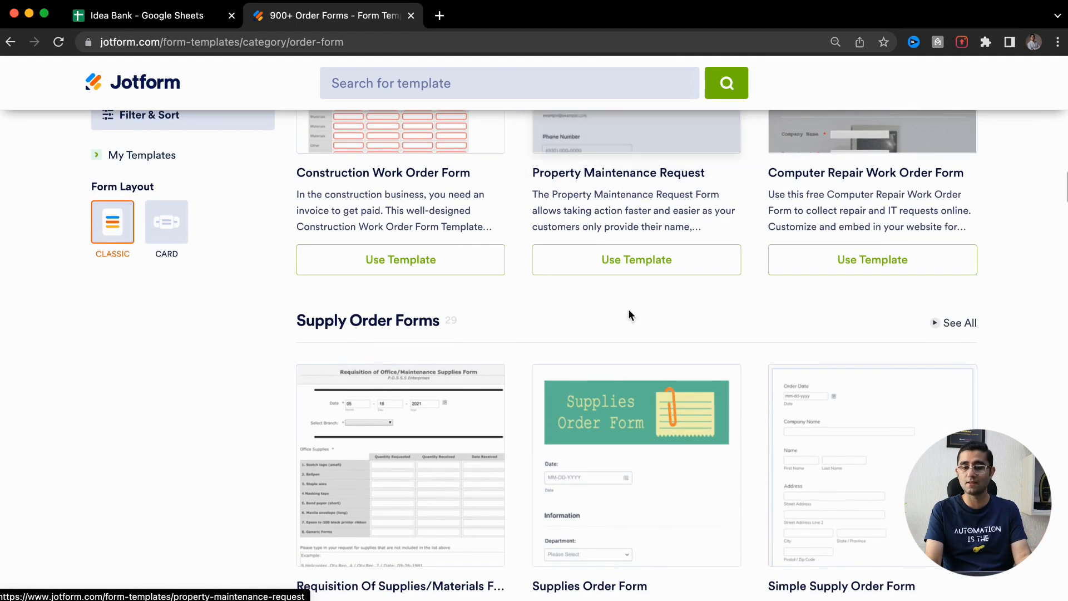
pyautogui.scroll(-4, 504, 450)
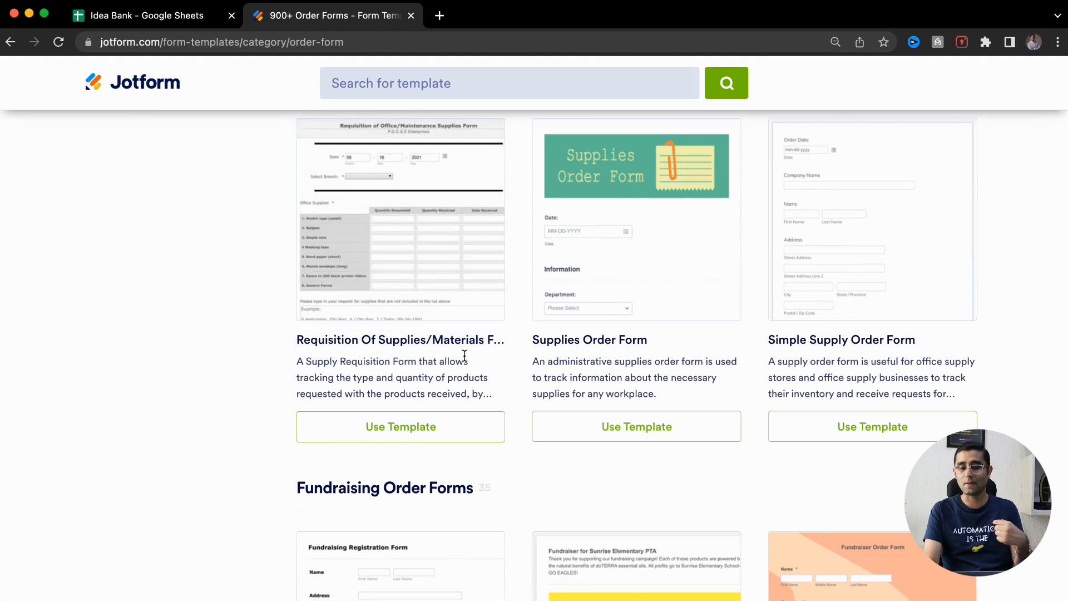
pyautogui.scroll(-5, 1, 476)
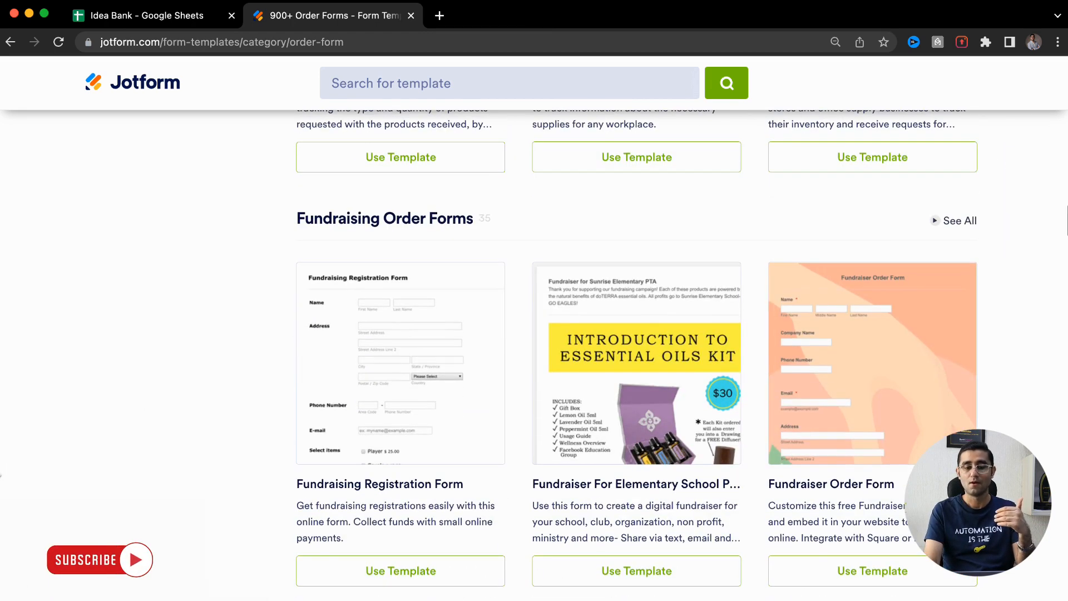
pyautogui.scroll(-5, 336, 353)
pyautogui.scroll(-14, 59, 389)
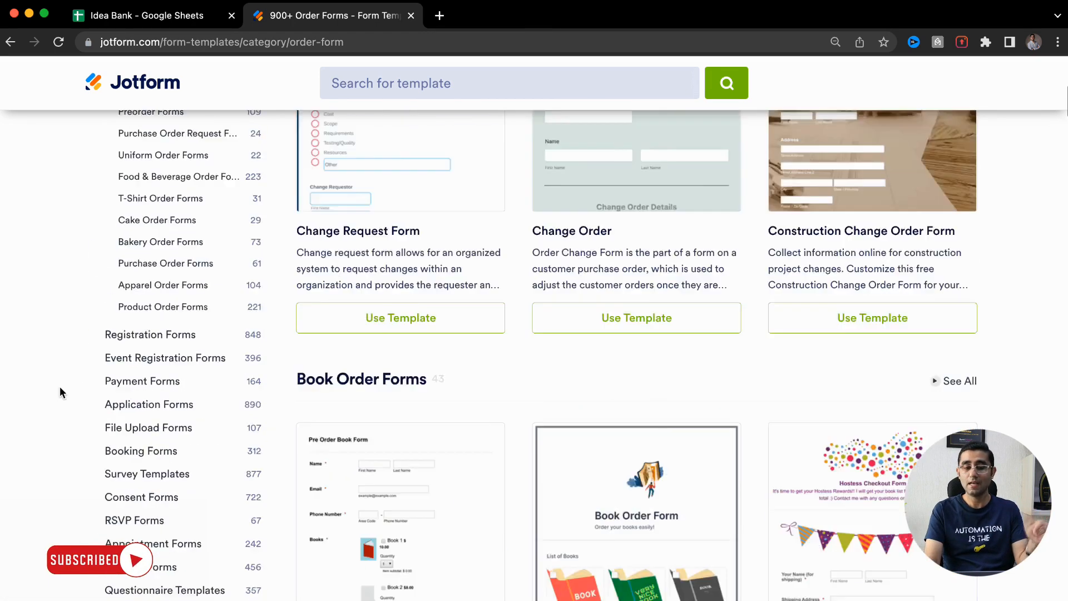
pyautogui.scroll(8, 59, 392)
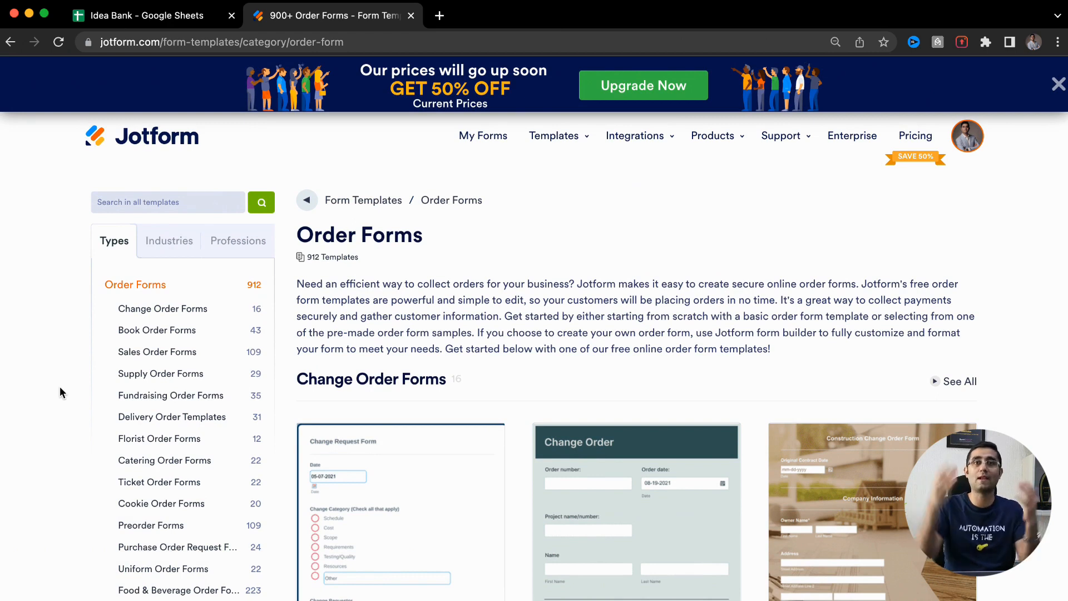
# Browse the Industries and Professions template categories, then return to My Forms
pyautogui.click(161, 255)
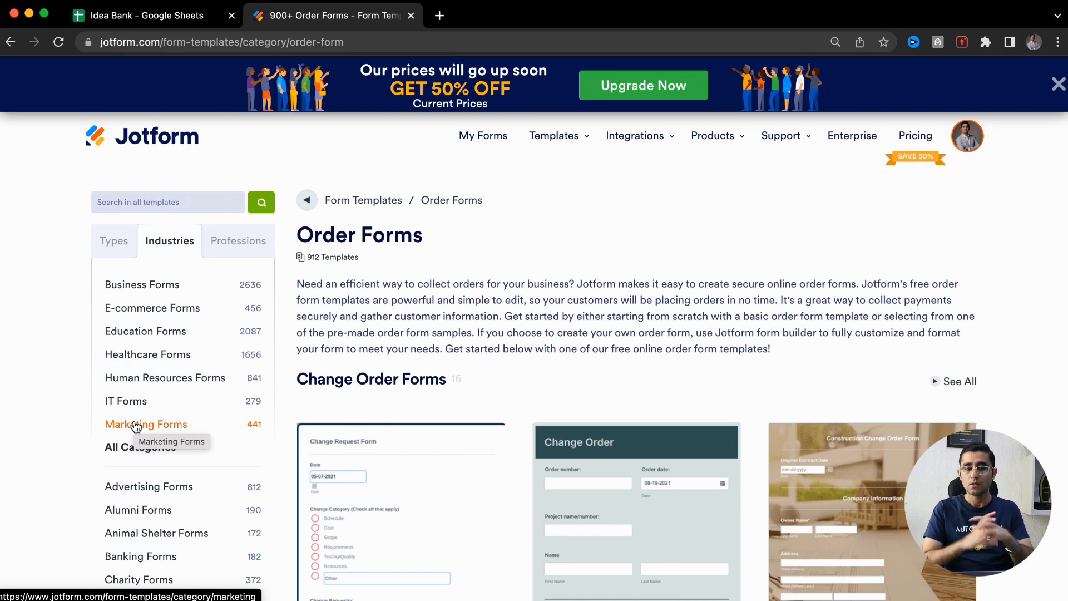
pyautogui.click(248, 245)
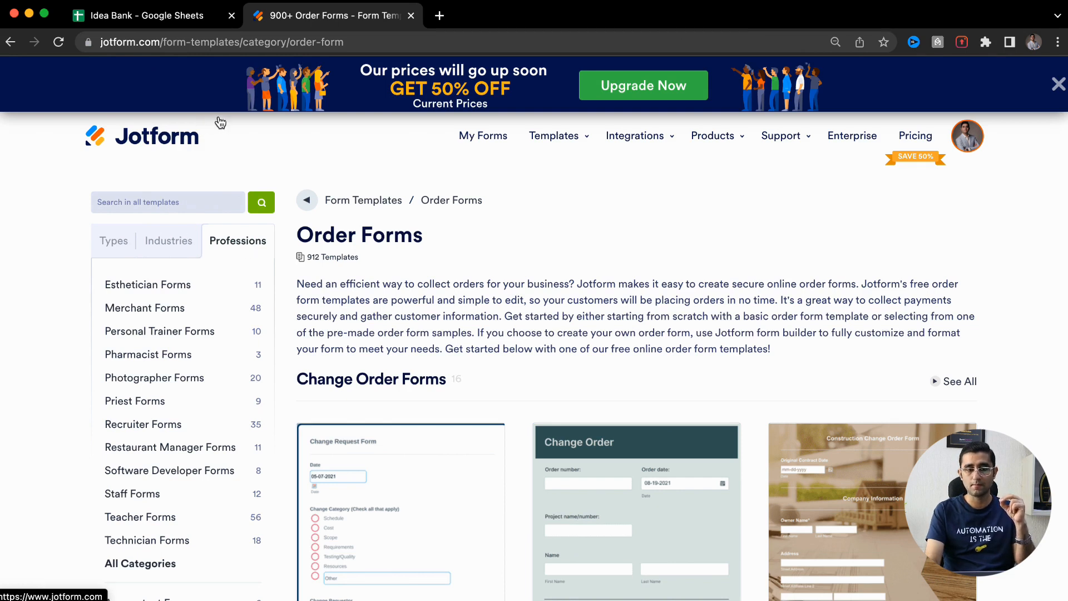
pyautogui.click(167, 139)
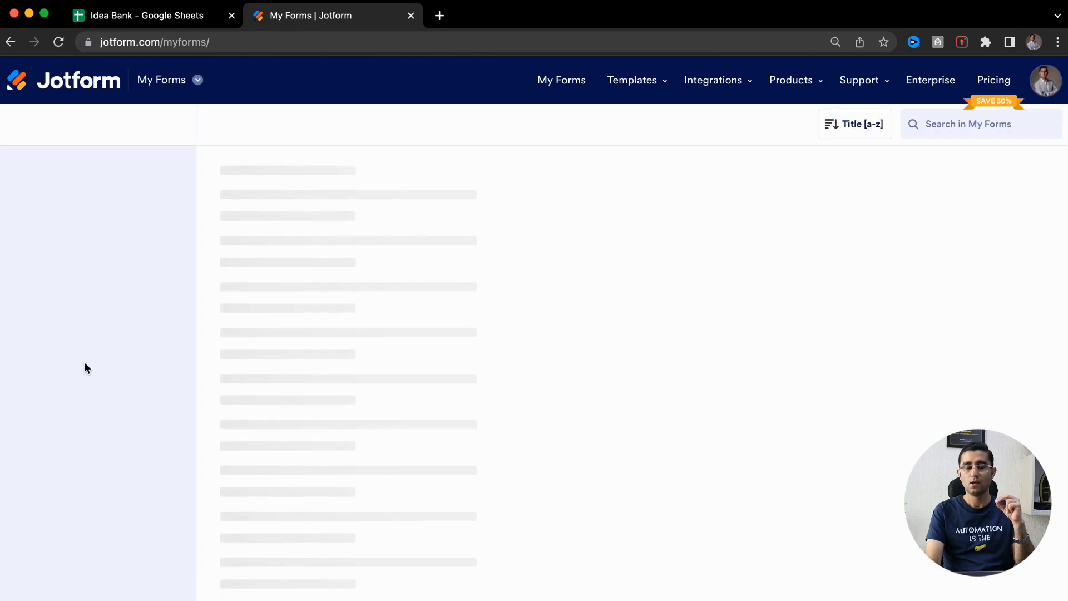
# Reopen Templates > Form Templates and scroll to the Product Order Form card
pyautogui.moveTo(623, 88)
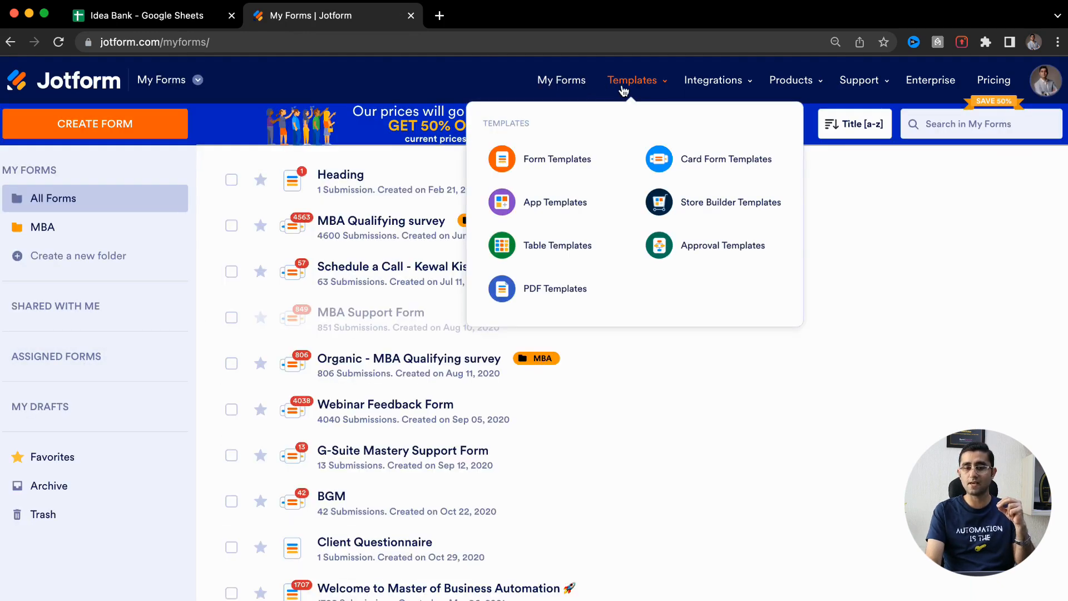
pyautogui.click(557, 161)
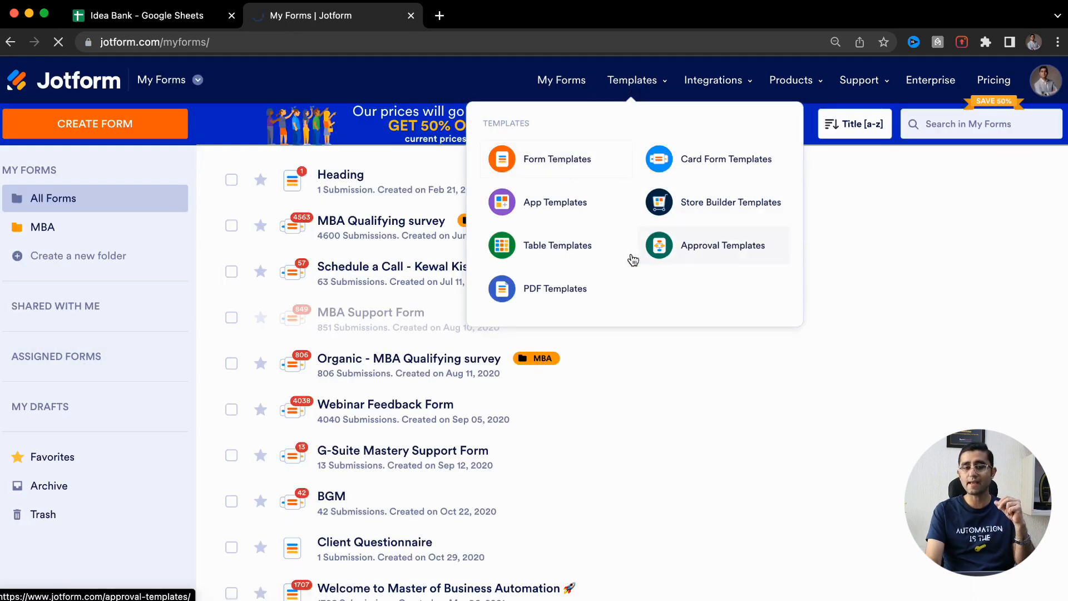
pyautogui.scroll(-3, 12, 418)
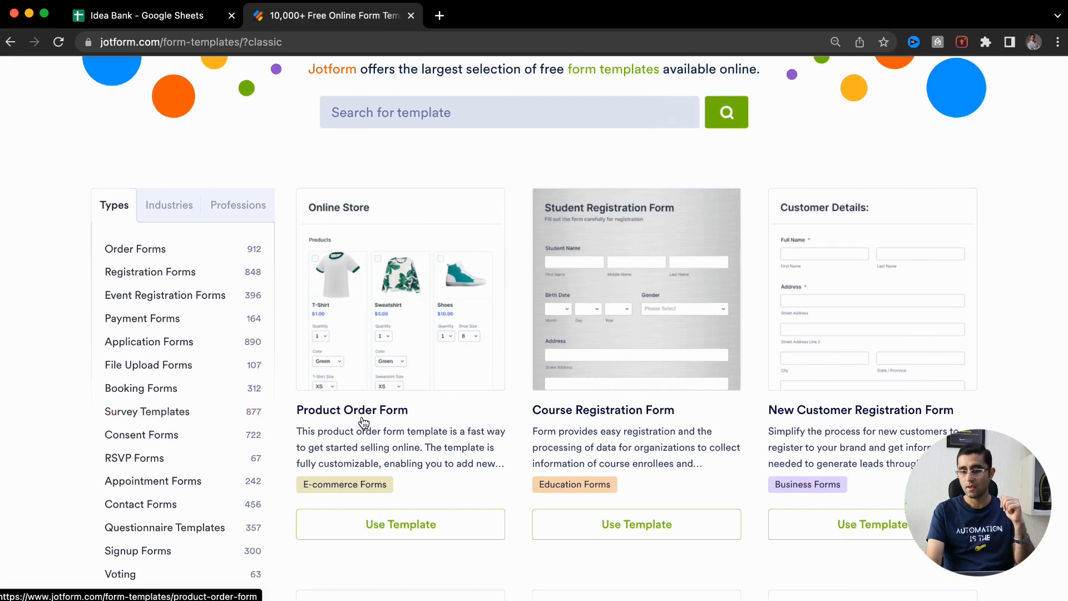
pyautogui.scroll(5, 370, 416)
pyautogui.scroll(5, 370, 416)
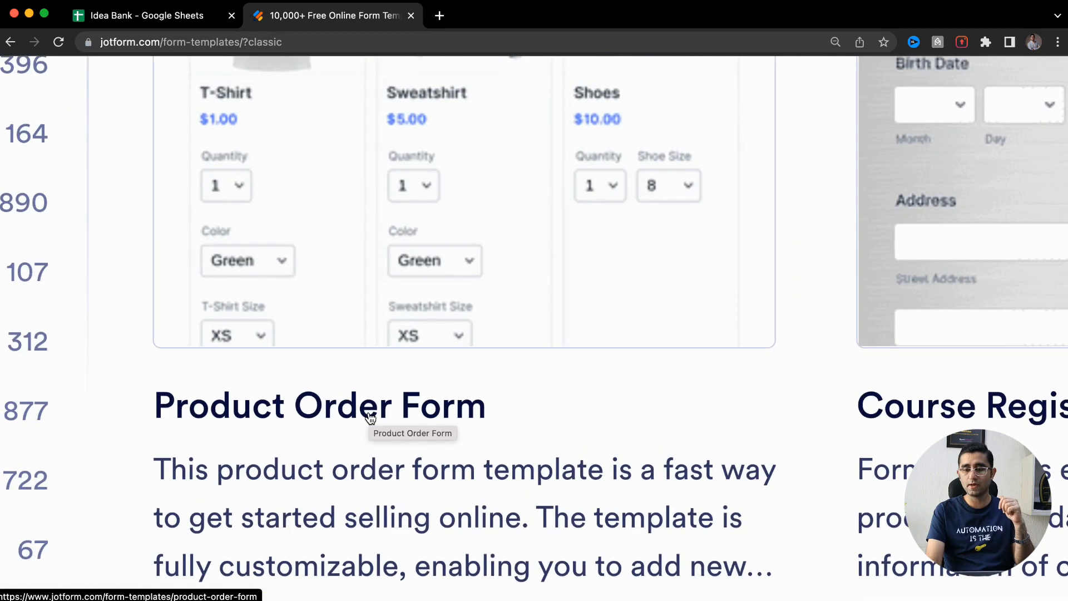
pyautogui.scroll(2, 370, 418)
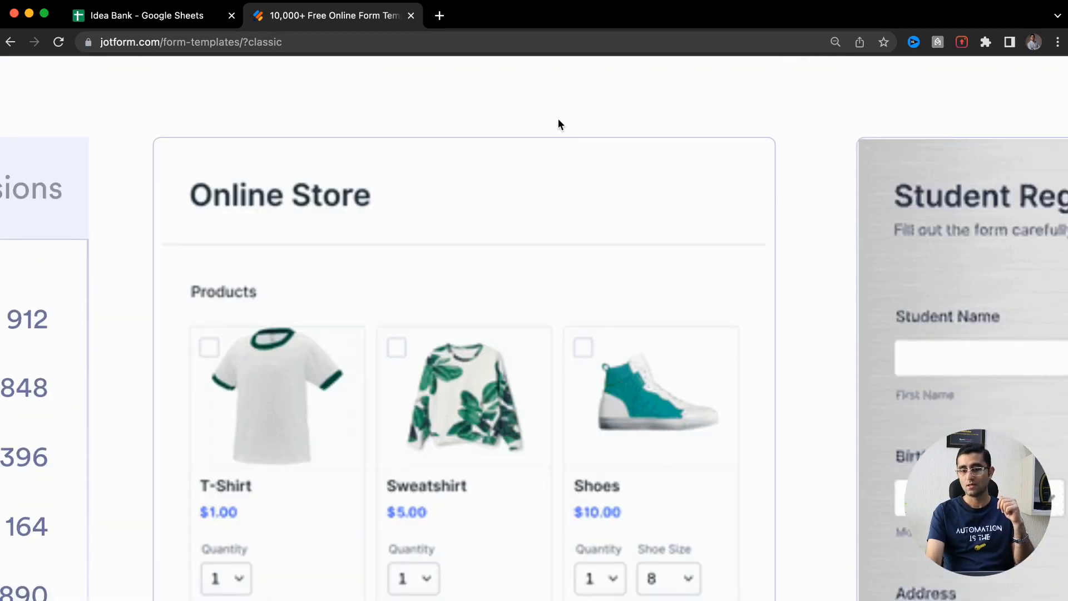
pyautogui.scroll(-7, 556, 120)
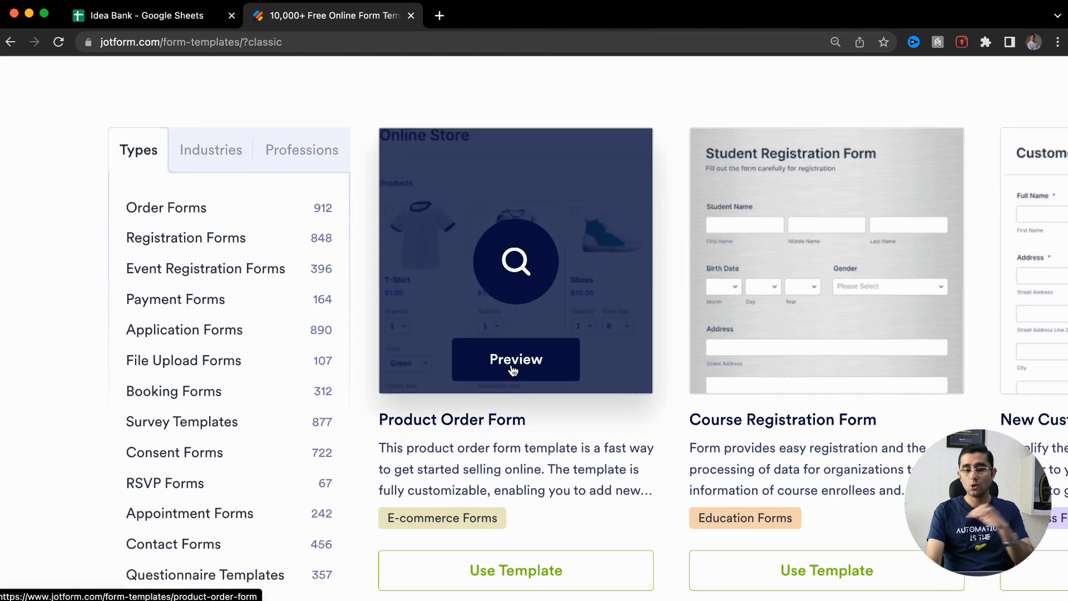
# Open the Product Order Form template preview and scroll through it
pyautogui.click(512, 360)
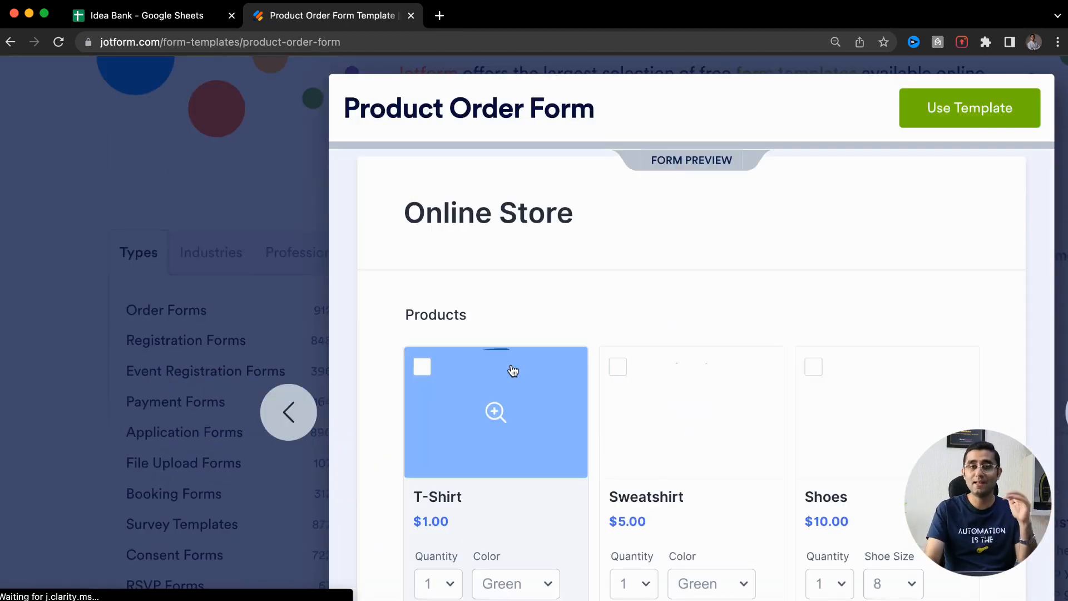
pyautogui.scroll(-3, 511, 364)
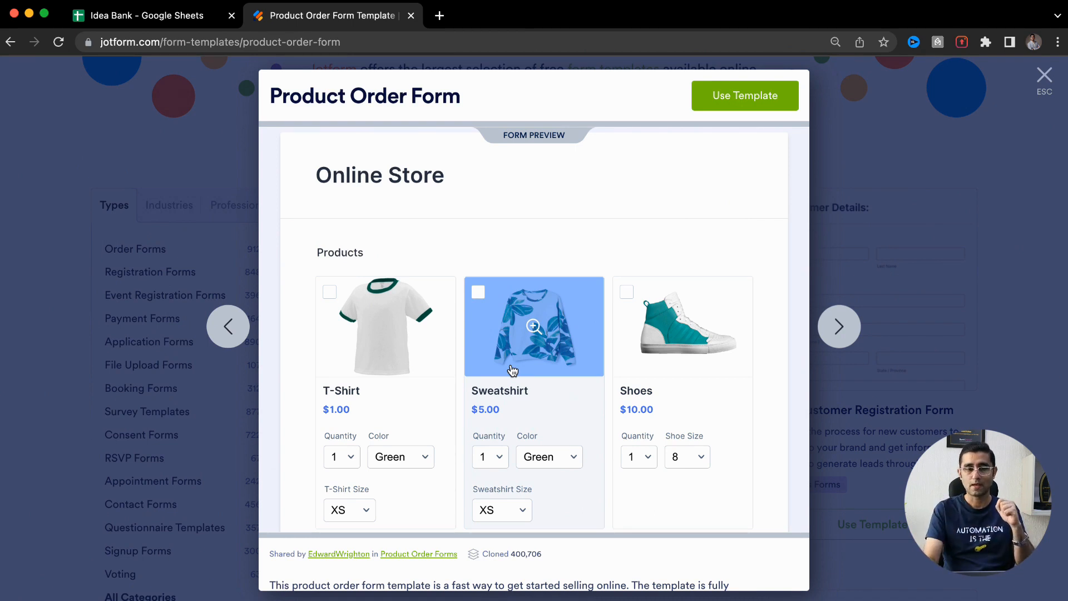
pyautogui.scroll(-2, 290, 409)
pyautogui.scroll(-2, 290, 412)
pyautogui.scroll(4, 290, 411)
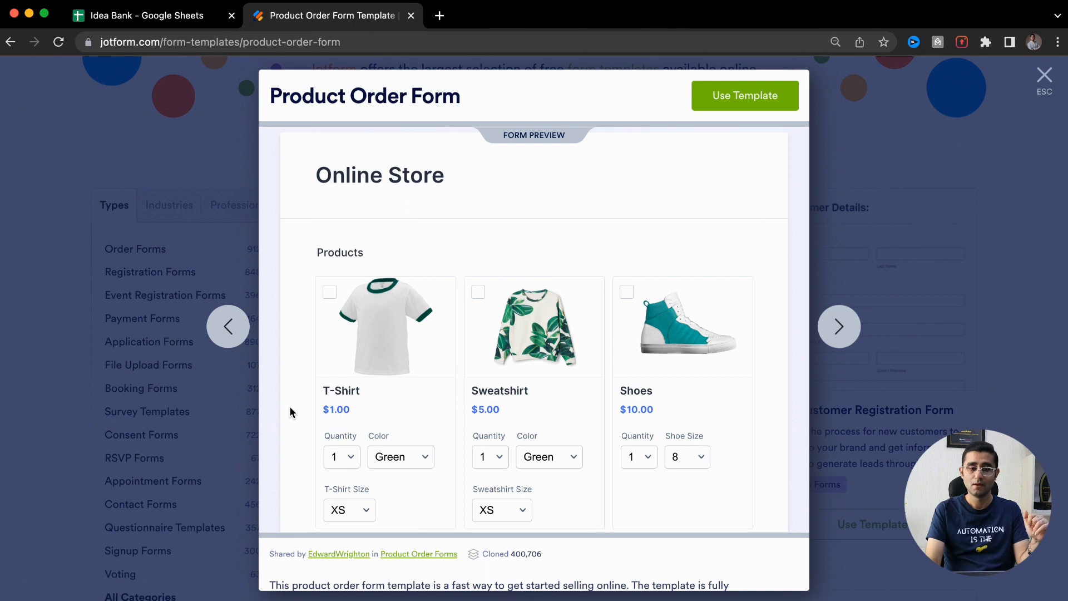
# Enlarge the Sweatshirt product photo, then close it
pyautogui.click(534, 327)
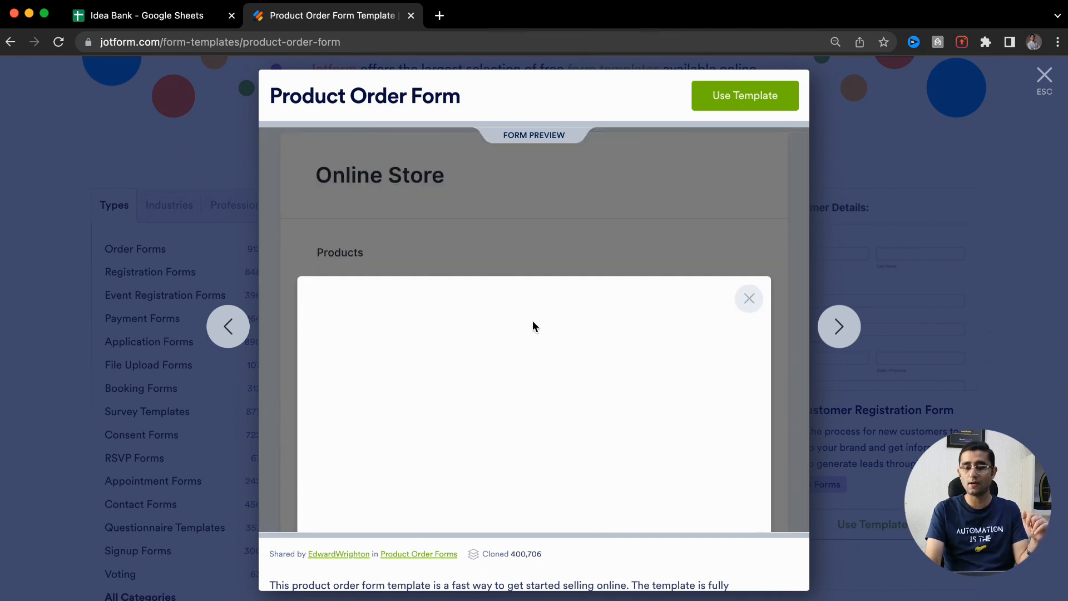
pyautogui.scroll(-2, 533, 322)
pyautogui.scroll(1, 533, 322)
pyautogui.scroll(-2, 531, 319)
pyautogui.scroll(2, 532, 272)
pyautogui.scroll(-1, 532, 272)
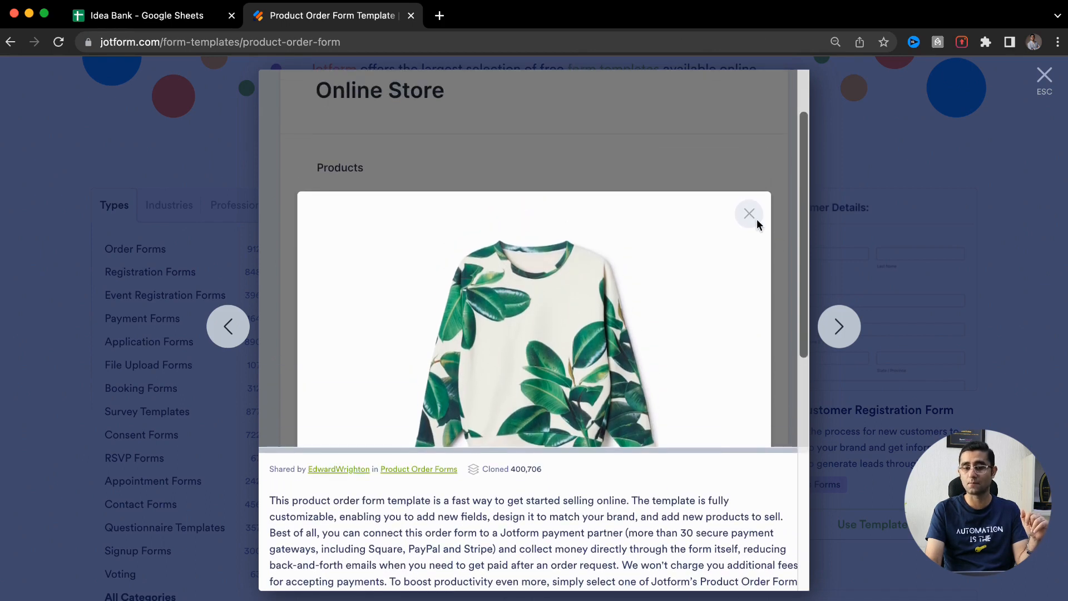
pyautogui.click(751, 216)
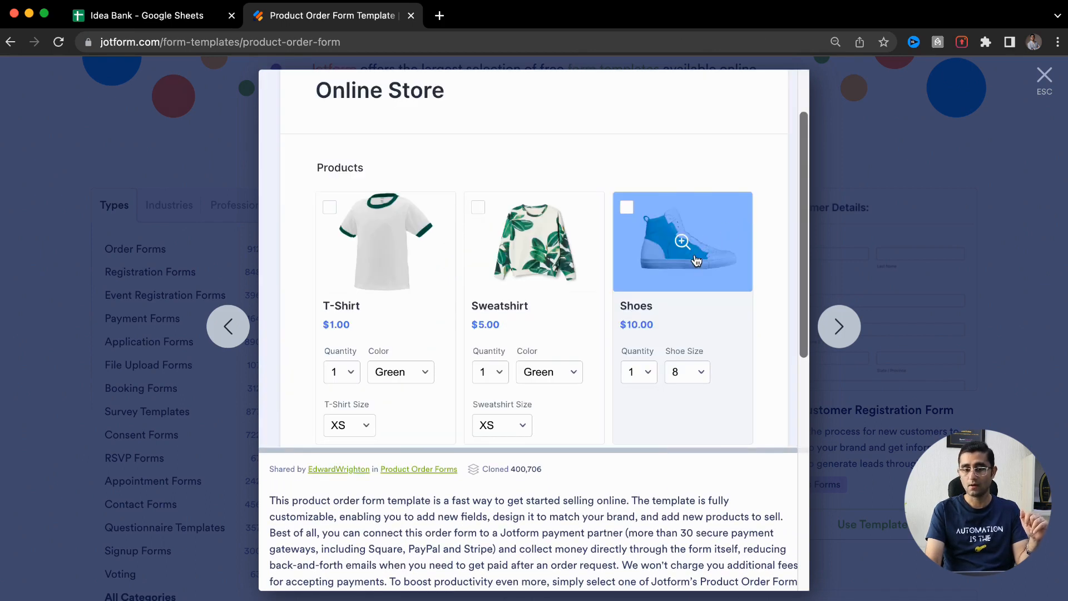
# Enlarge and close the Shoes photo, returning to the product grid
pyautogui.click(695, 258)
pyautogui.click(749, 241)
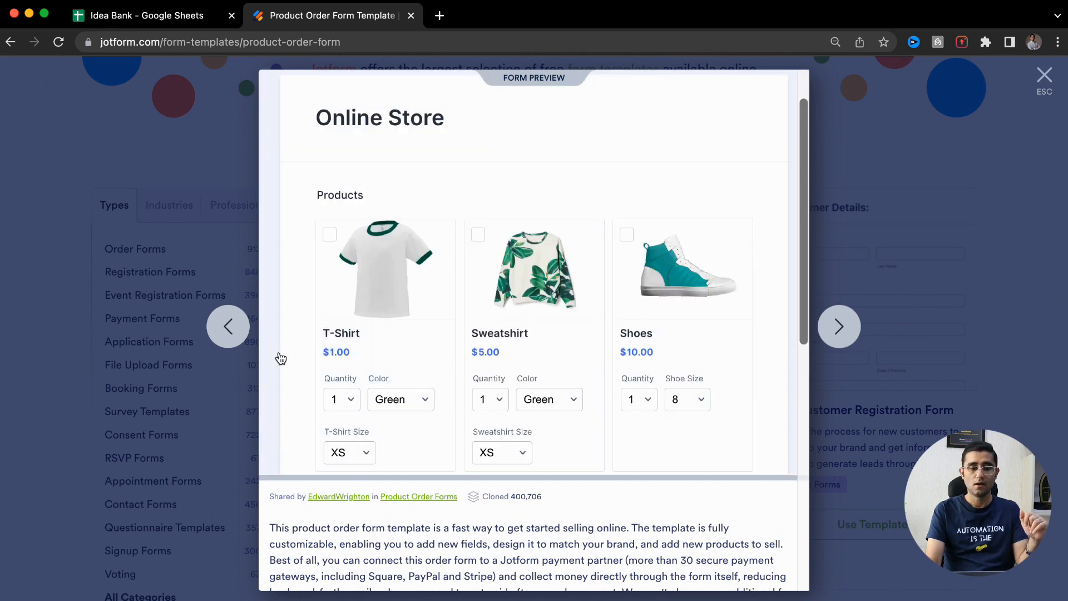
pyautogui.scroll(1, 298, 360)
pyautogui.scroll(-3, 299, 366)
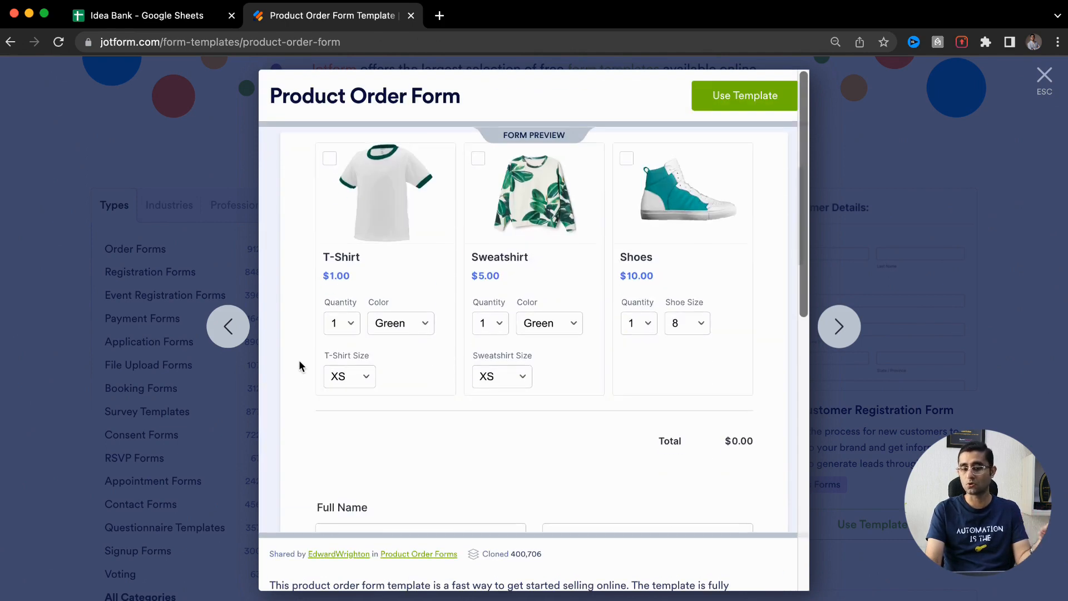
pyautogui.scroll(2, 299, 366)
# Select the T-Shirt with quantity 4, colour Yellow and size XL
pyautogui.click(330, 232)
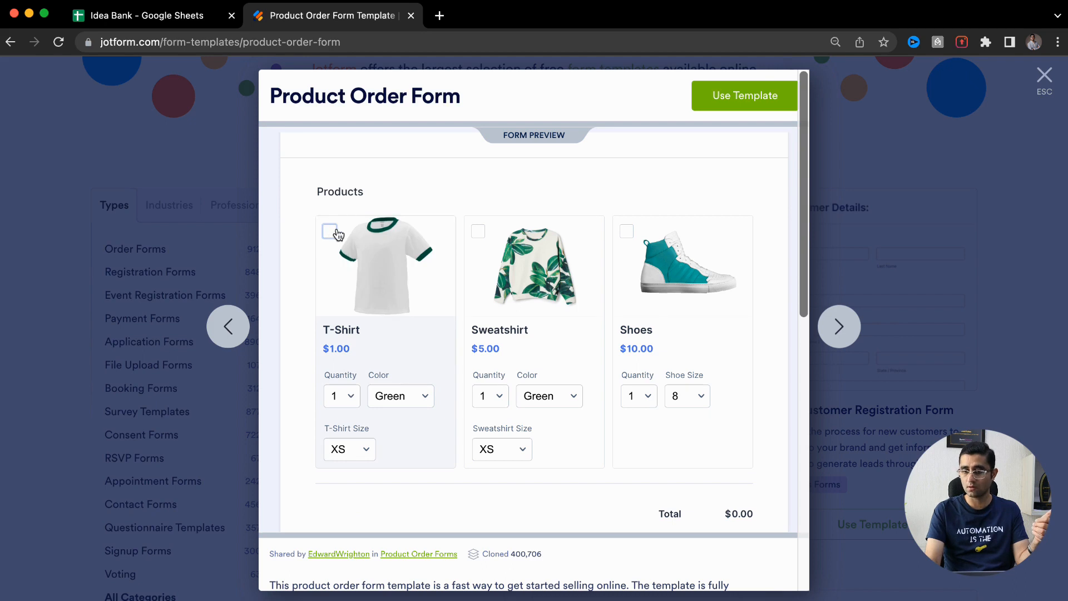
pyautogui.scroll(-5, 288, 375)
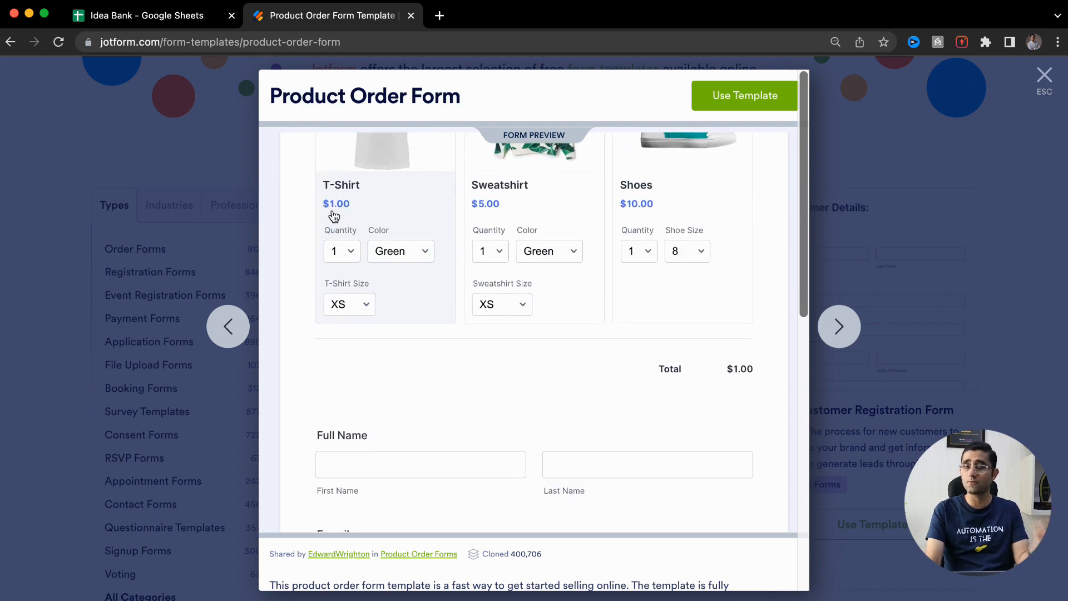
pyautogui.click(341, 256)
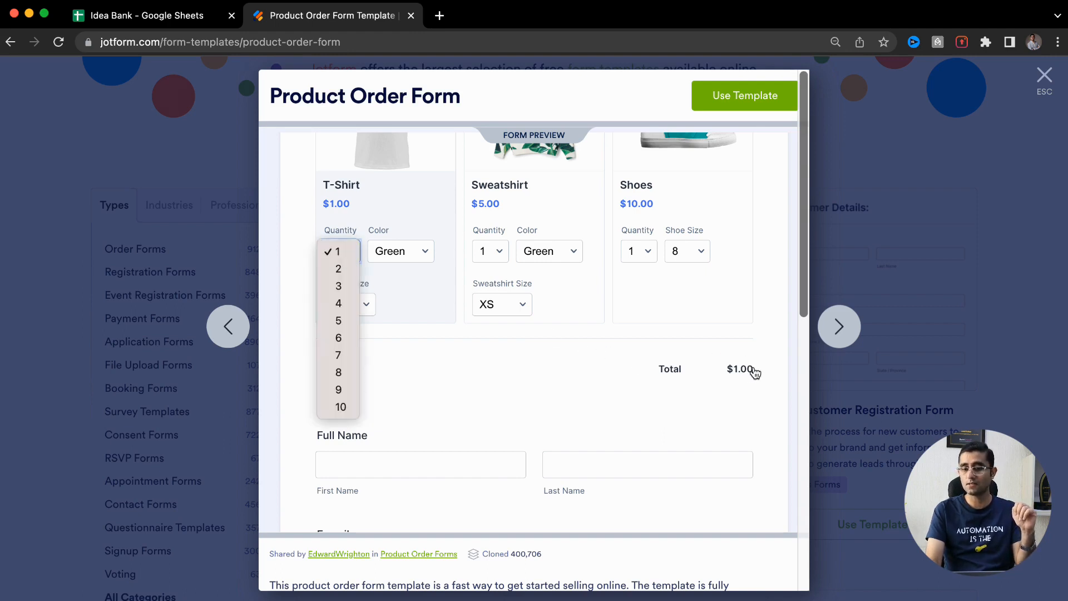
pyautogui.click(339, 304)
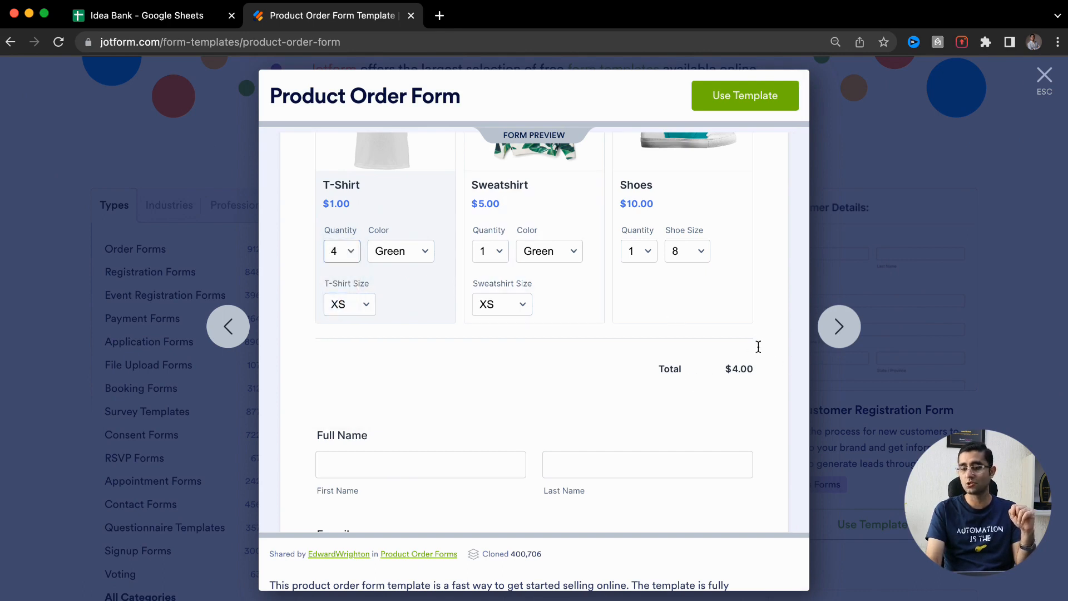
pyautogui.scroll(5, 763, 369)
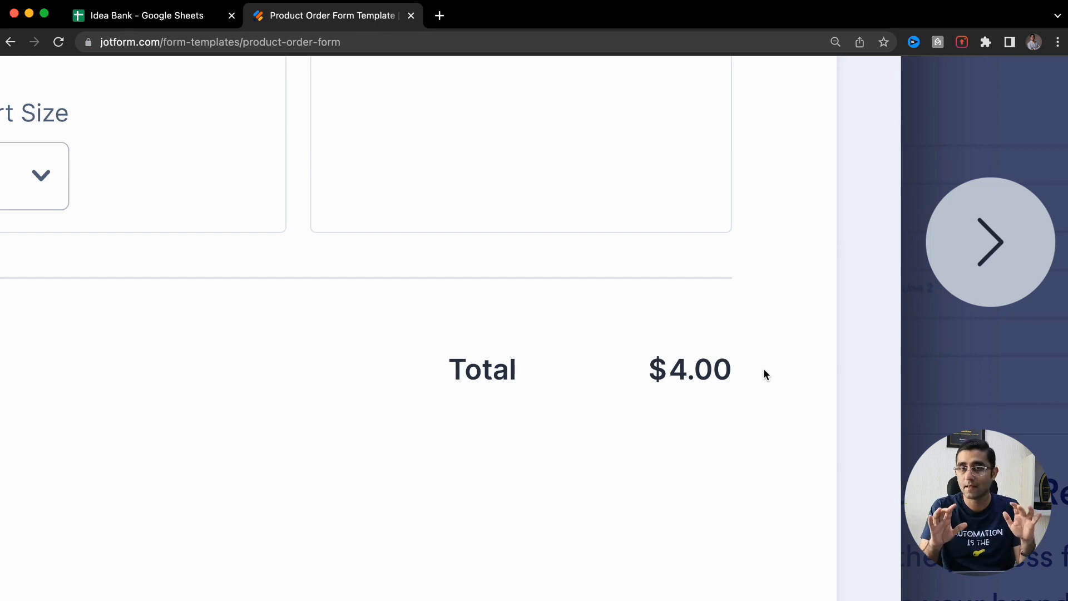
pyautogui.scroll(-5, 764, 373)
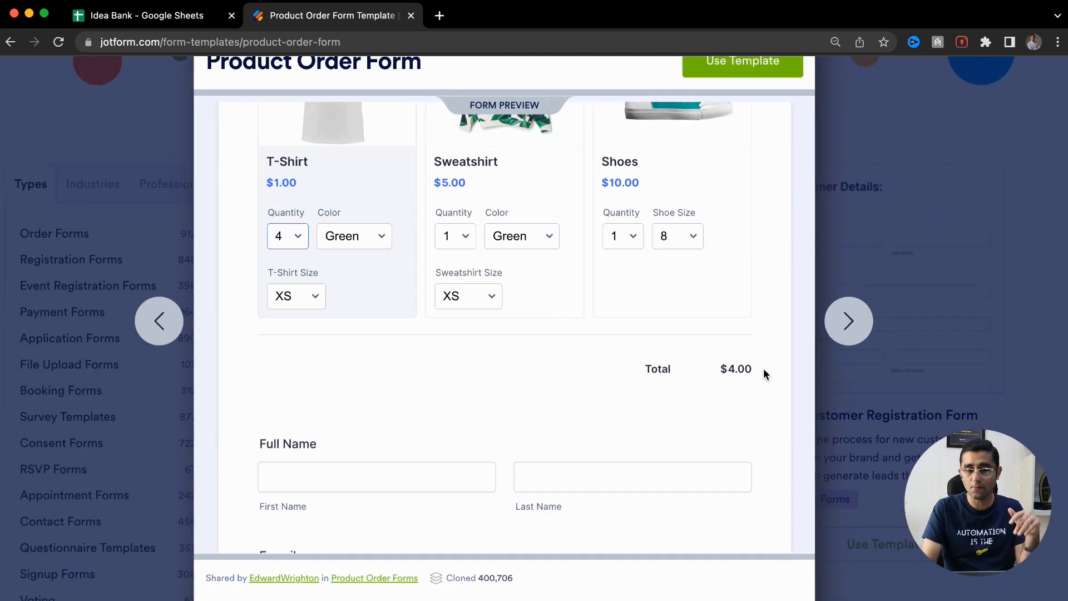
pyautogui.click(373, 241)
pyautogui.click(361, 286)
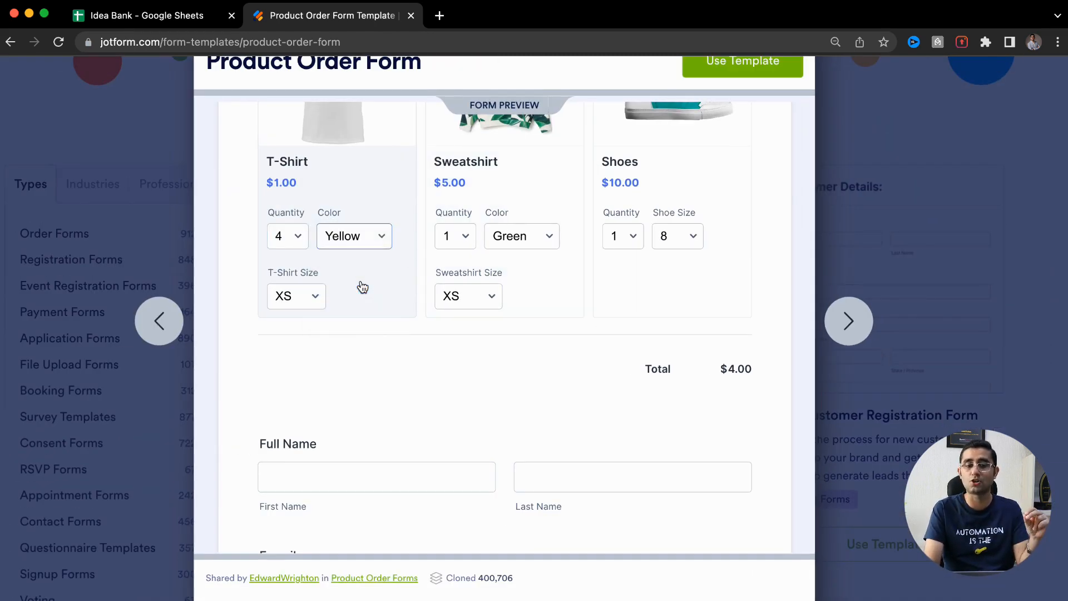
pyautogui.click(314, 297)
pyautogui.click(300, 365)
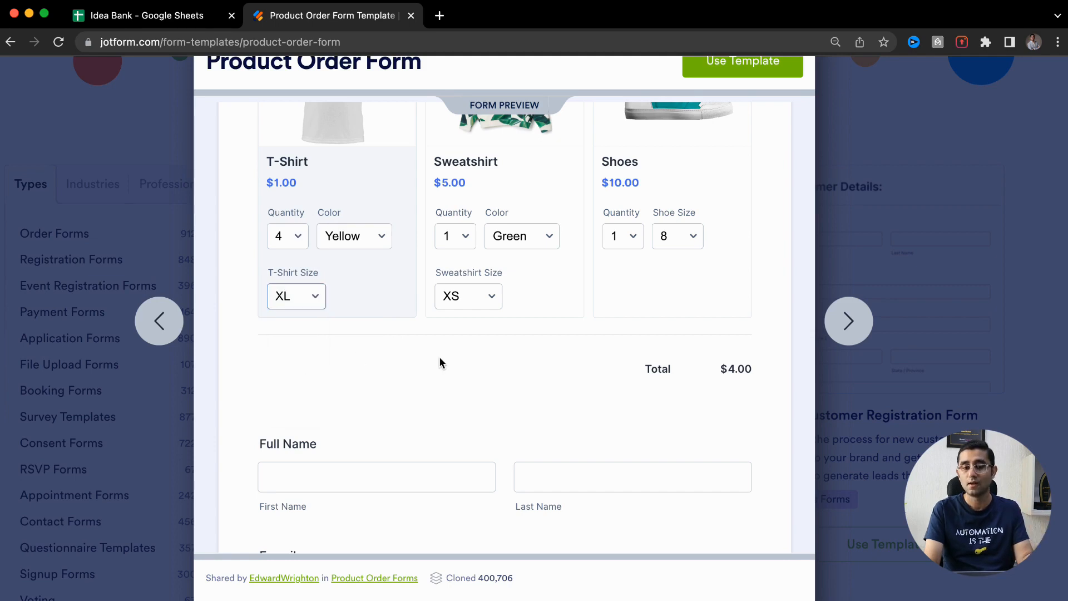
pyautogui.scroll(3, 440, 363)
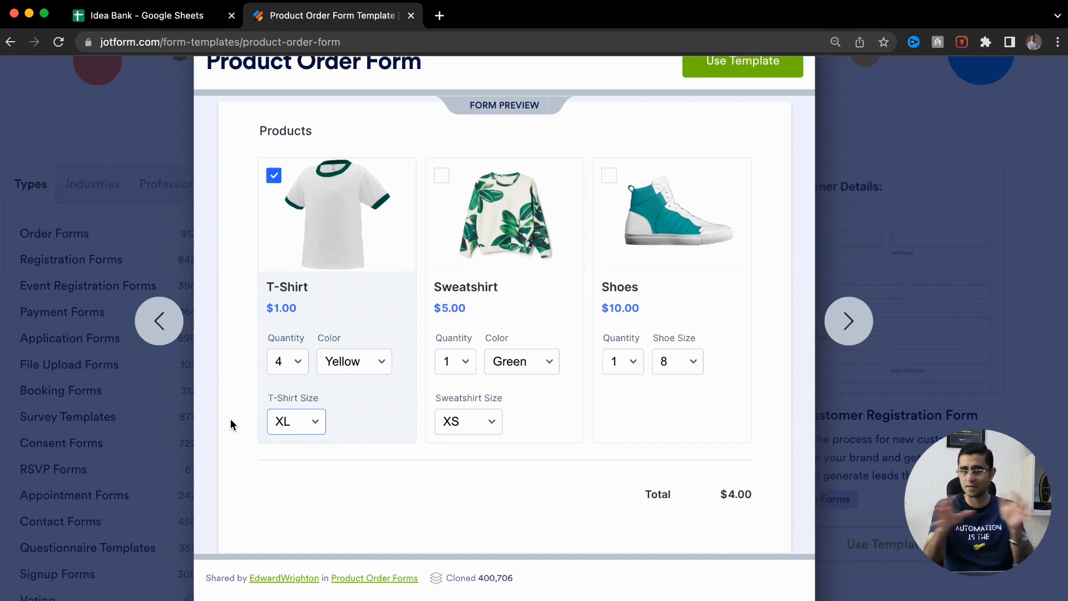
# Add the Sweatshirt with quantity 5, colour Black and size XL
pyautogui.click(441, 175)
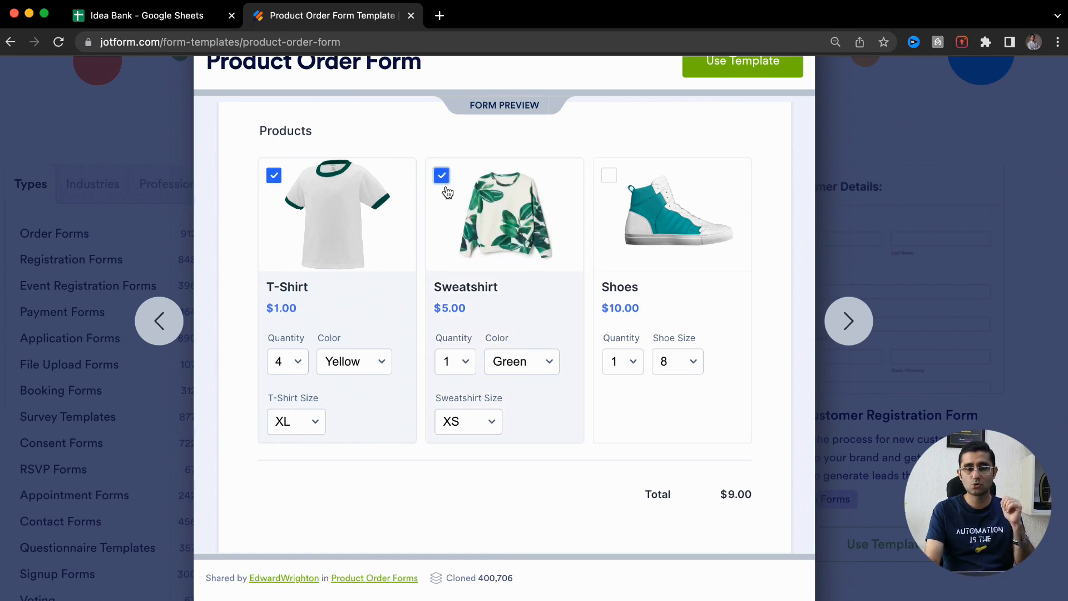
pyautogui.click(459, 359)
pyautogui.click(451, 431)
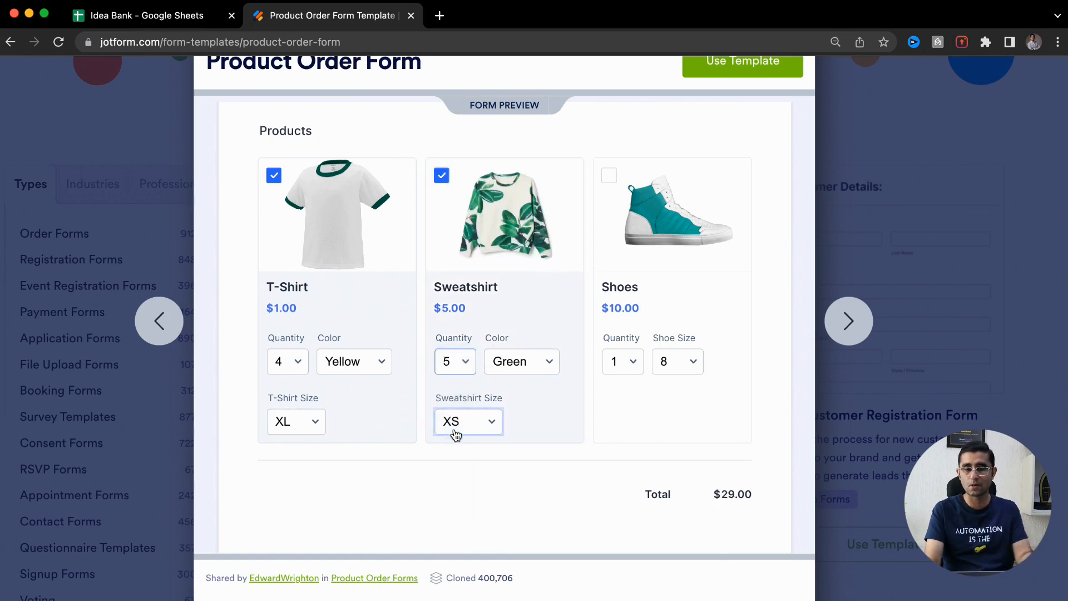
pyautogui.click(528, 361)
pyautogui.click(527, 413)
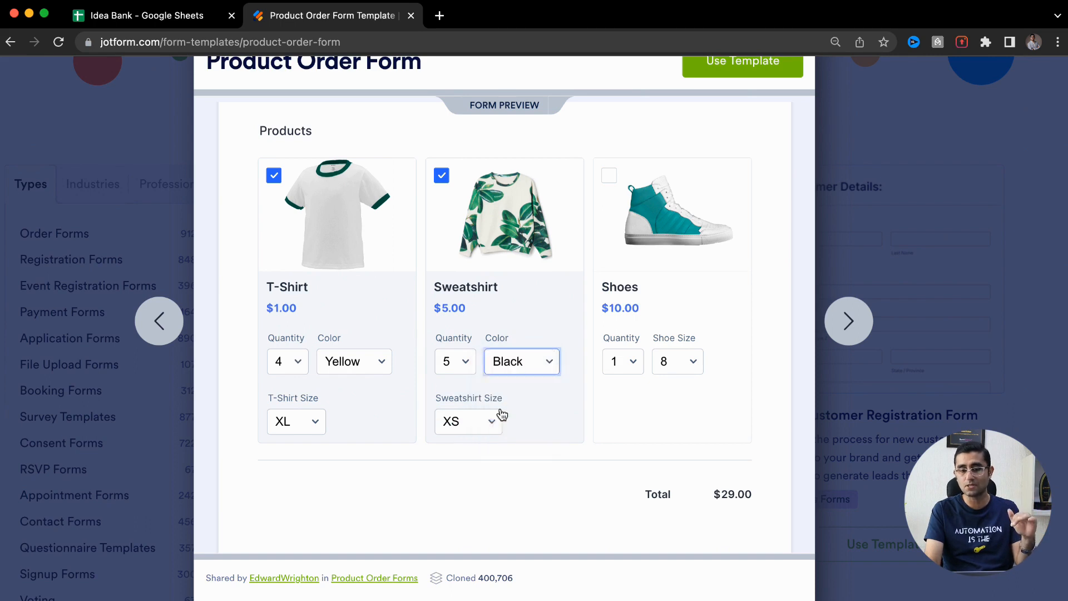
pyautogui.click(488, 422)
pyautogui.click(474, 492)
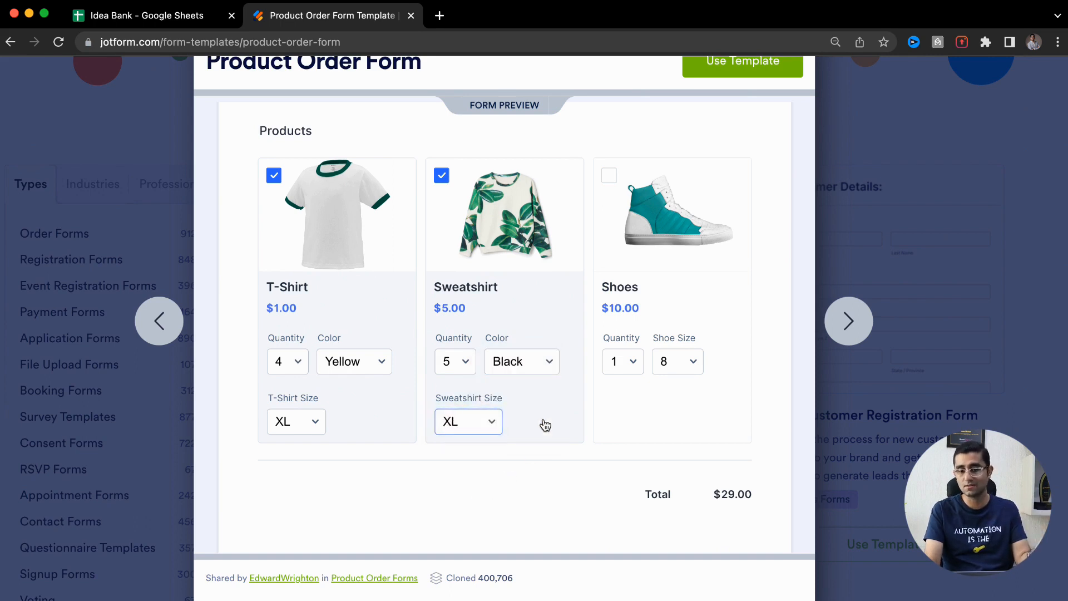
pyautogui.scroll(-3, 546, 423)
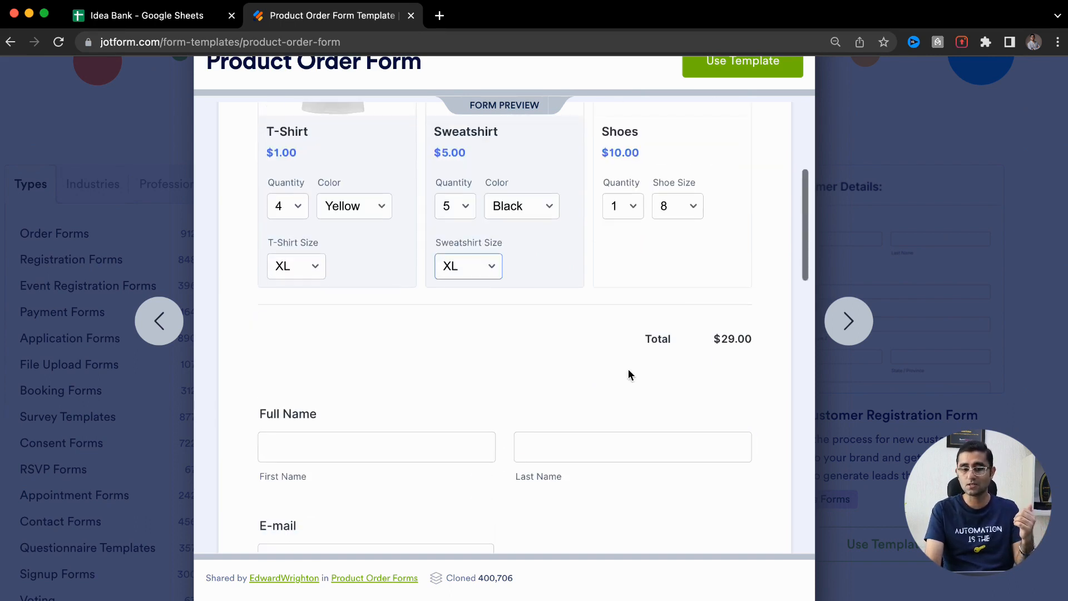
pyautogui.scroll(3, 716, 338)
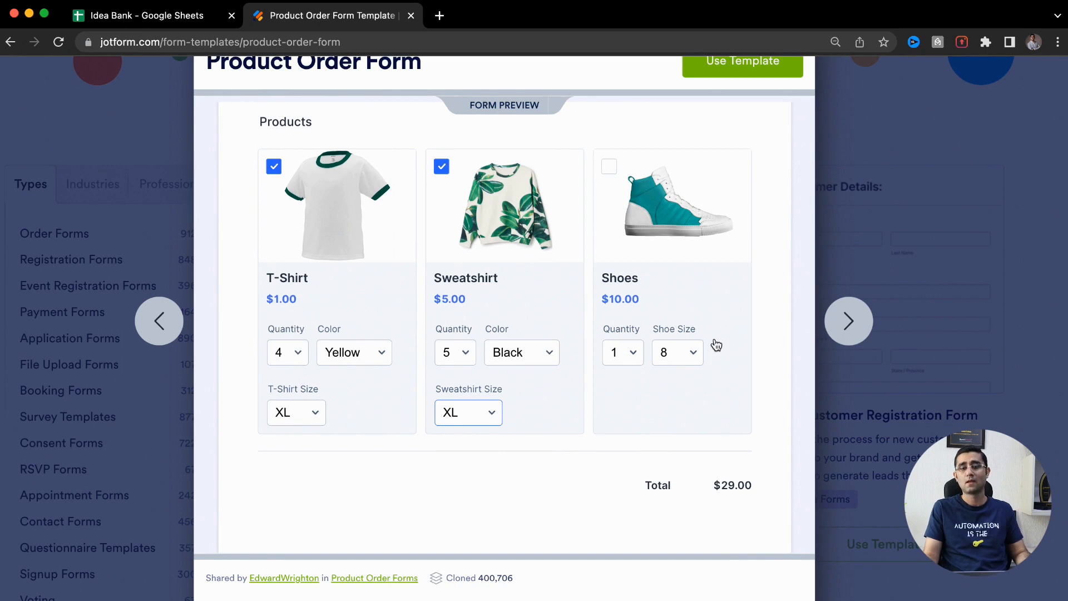
pyautogui.scroll(-3, 654, 453)
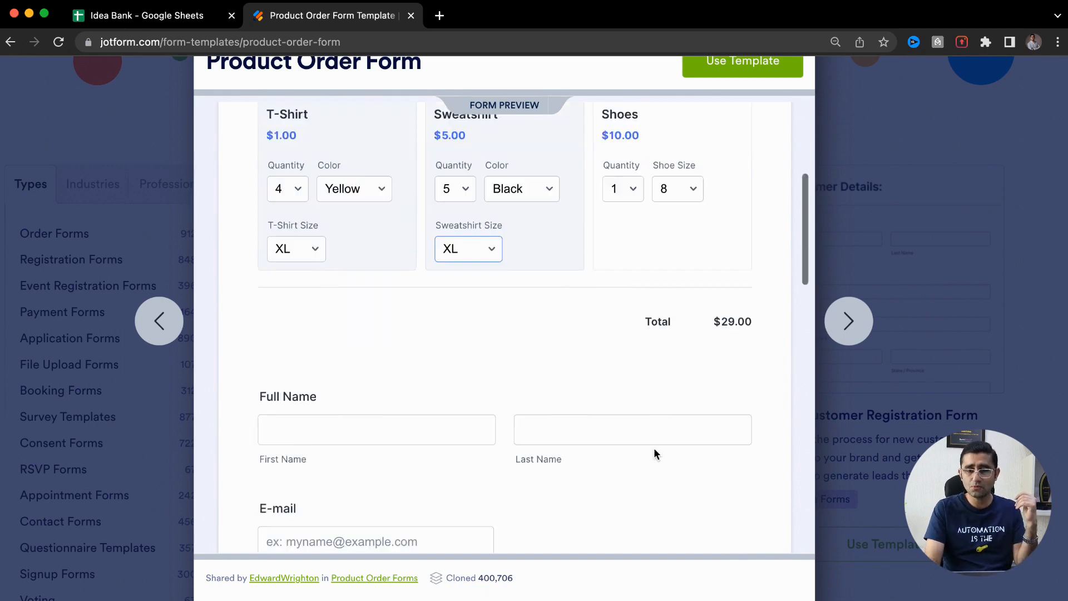
pyautogui.scroll(3, 655, 453)
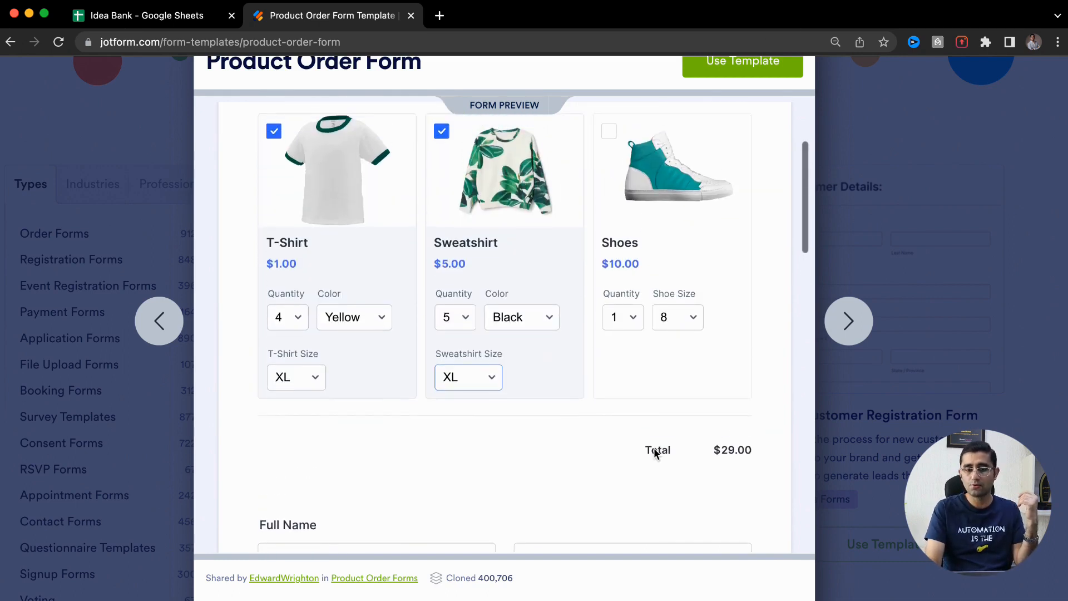
pyautogui.scroll(-5, 655, 453)
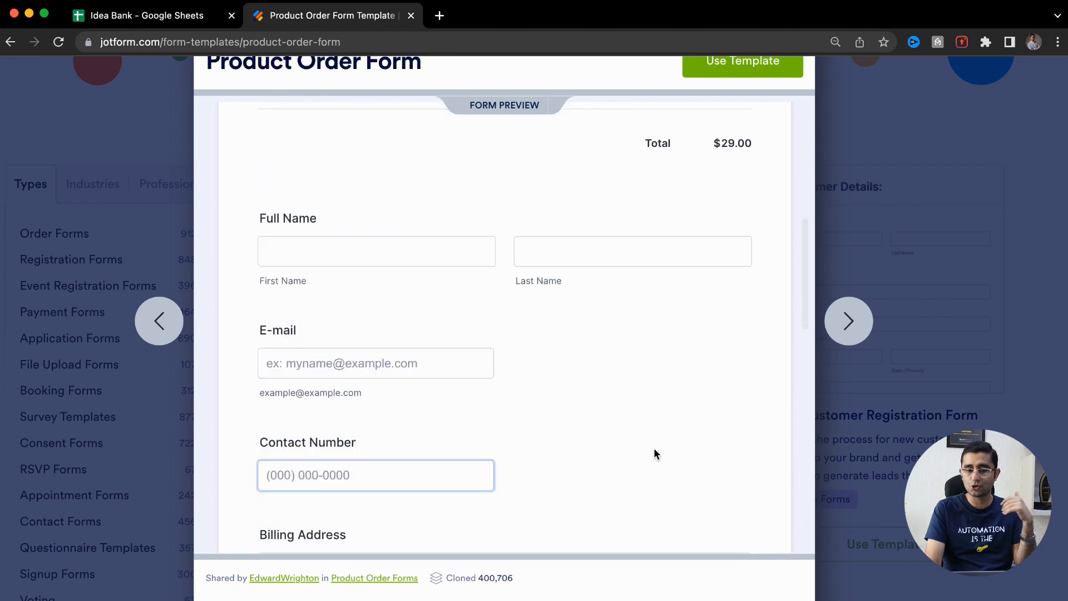
# Enter the customer's first and last name, and pick their e-mail from a saved suggestion
pyautogui.click(420, 258)
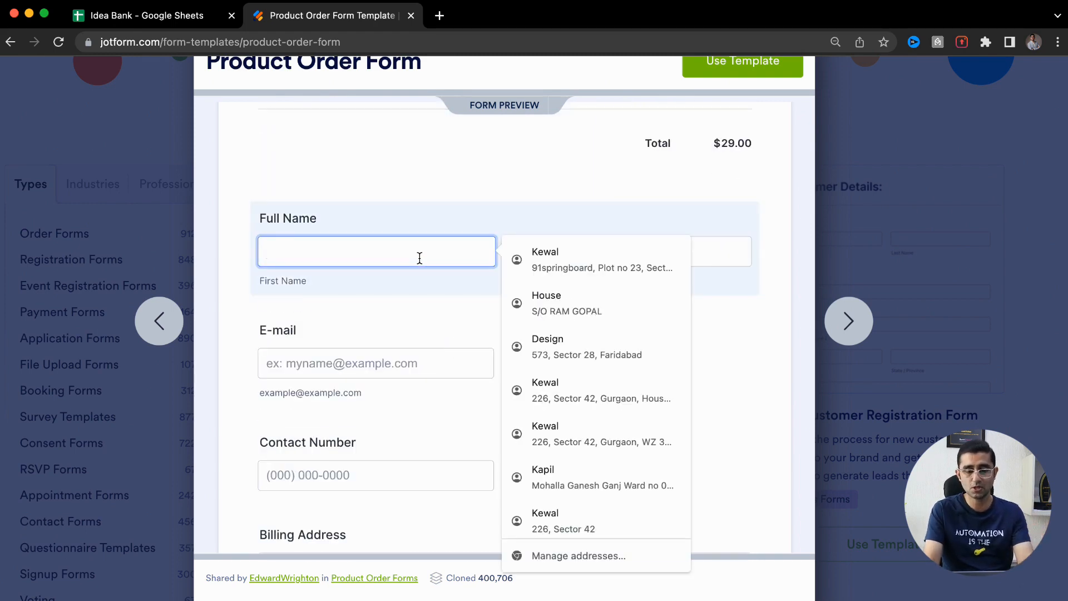
pyautogui.press('Tab')
pyautogui.press('Tab')
pyautogui.scroll(-1, 447, 350)
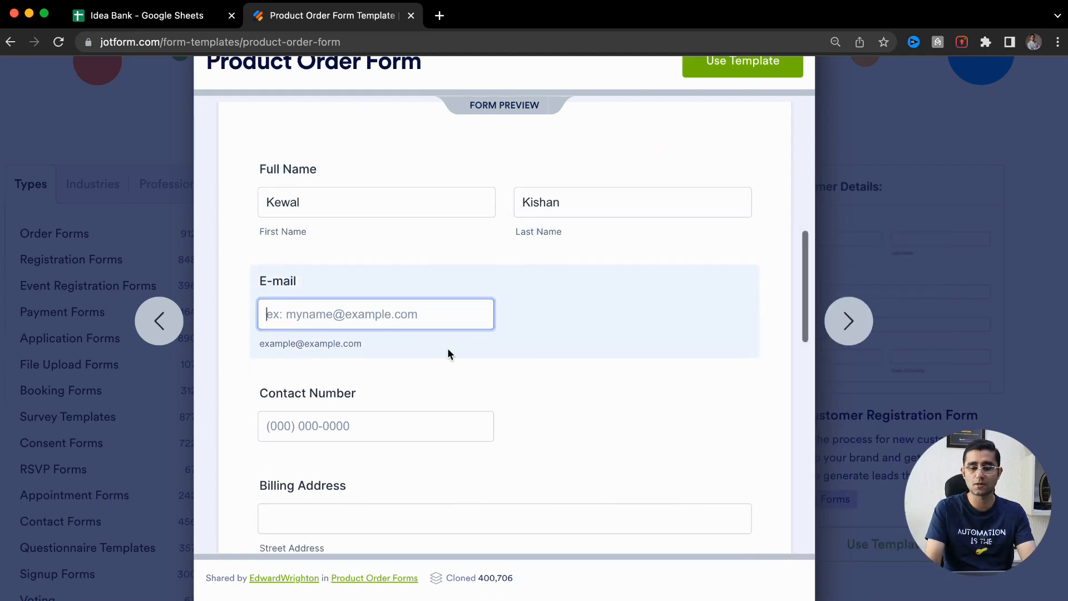
pyautogui.click(592, 329)
pyautogui.scroll(-3, 593, 331)
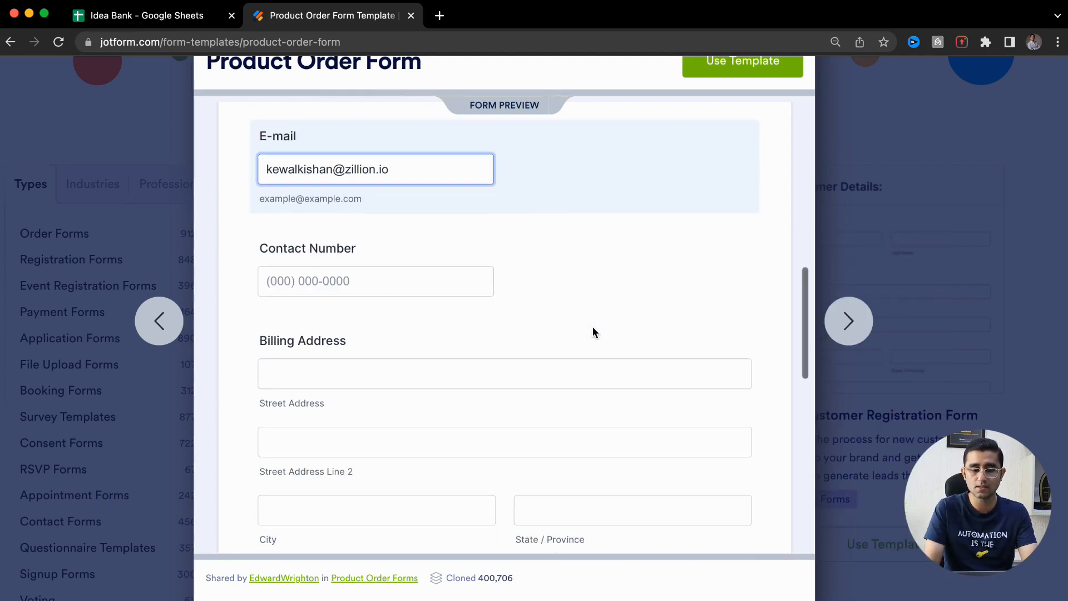
# Leave the contact number and billing street address empty, dismissing autofill suggestions
pyautogui.click(365, 264)
pyautogui.click(237, 350)
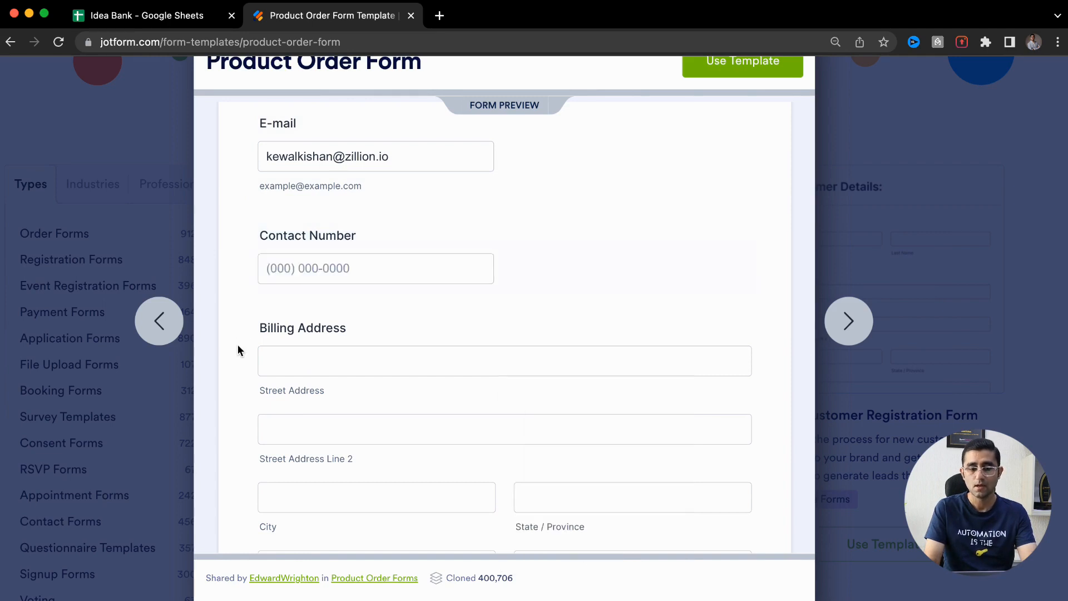
pyautogui.scroll(-3, 237, 349)
pyautogui.click(330, 222)
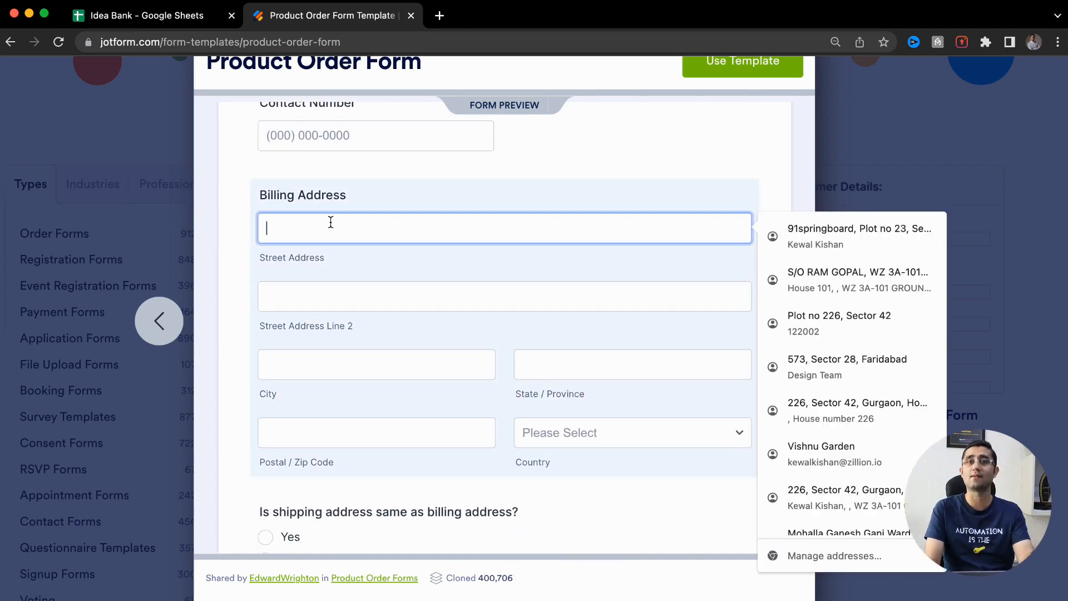
pyautogui.click(230, 385)
pyautogui.click(230, 385)
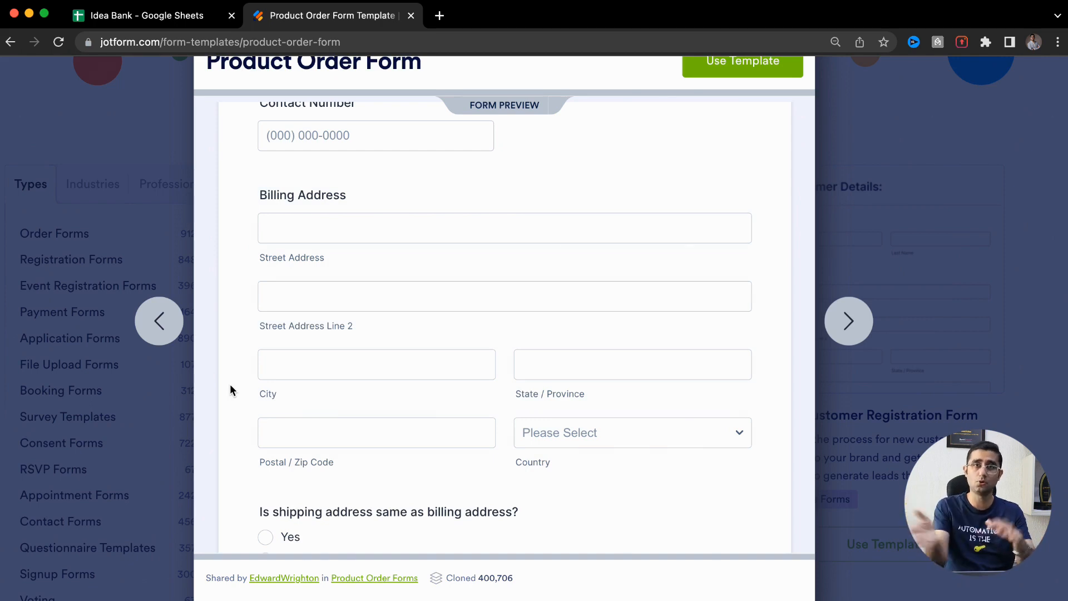
pyautogui.scroll(-5, 230, 388)
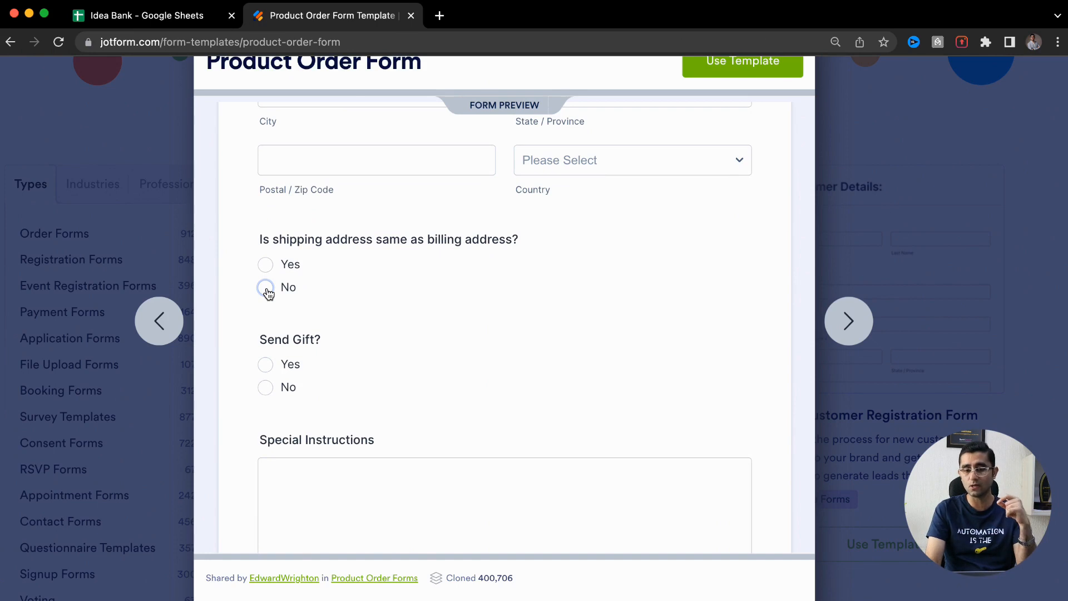
# Mark the shipping address as different and answer Yes to Send Gift
pyautogui.click(266, 288)
pyautogui.scroll(-2, 327, 369)
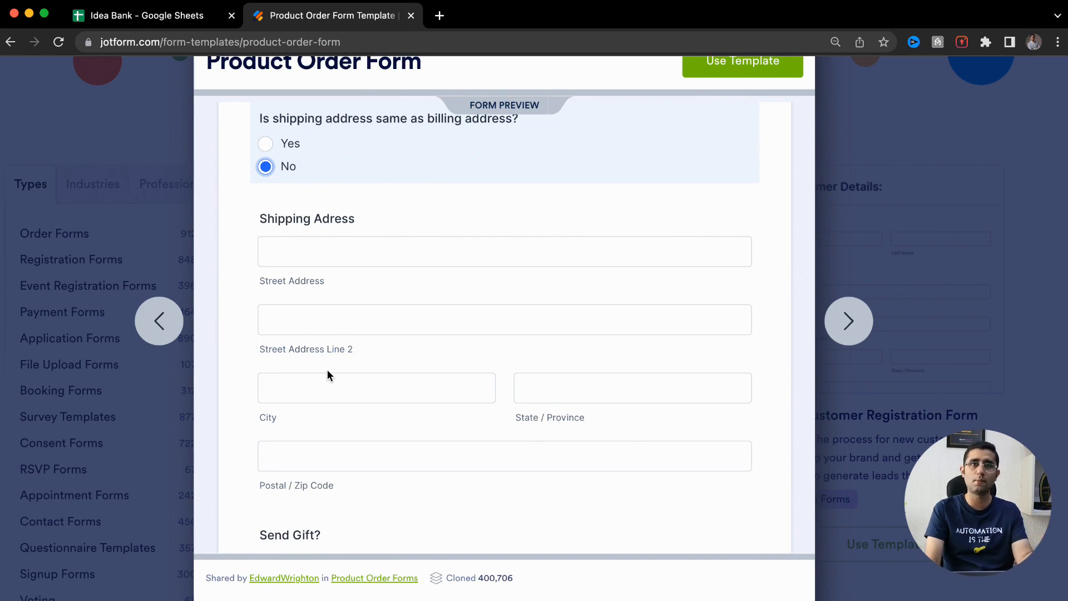
pyautogui.scroll(-2, 327, 369)
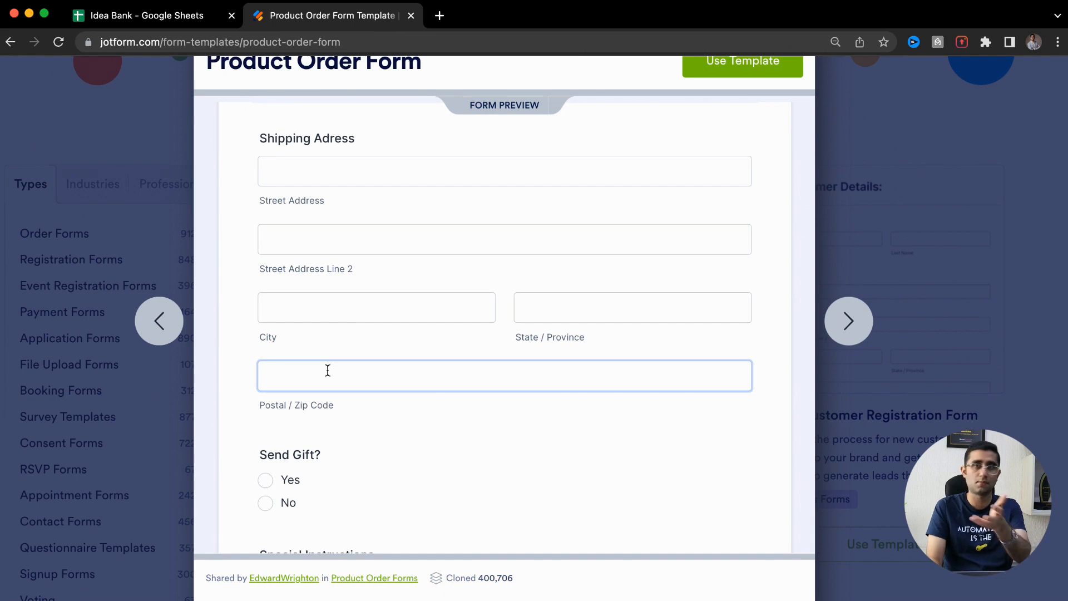
pyautogui.scroll(-2, 328, 370)
pyautogui.click(265, 376)
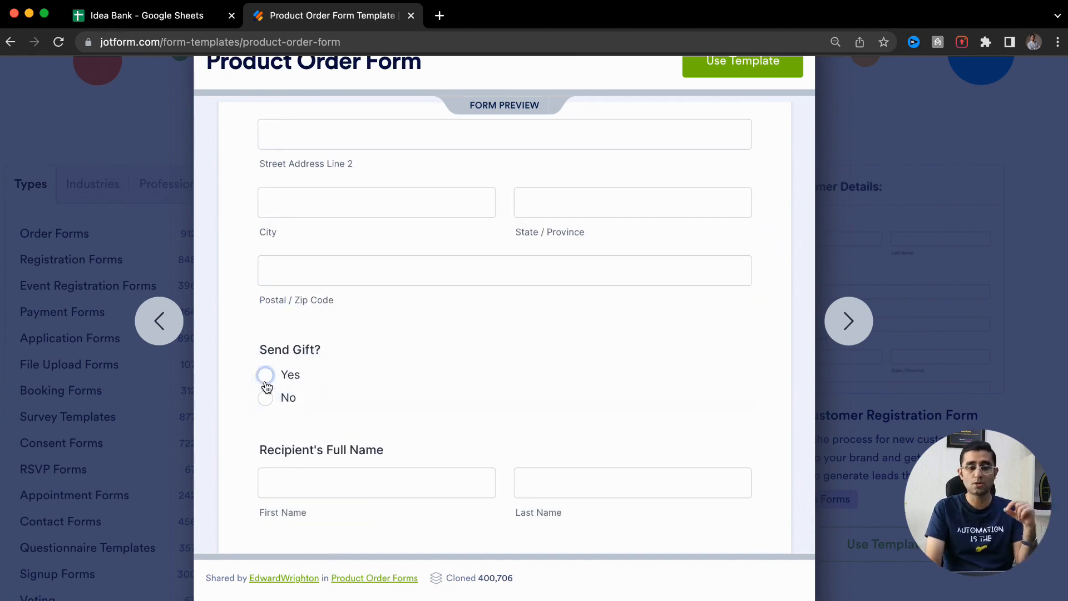
pyautogui.scroll(-2, 265, 389)
# Try the recipient name and gift message fields, then switch Send Gift to No
pyautogui.click(265, 379)
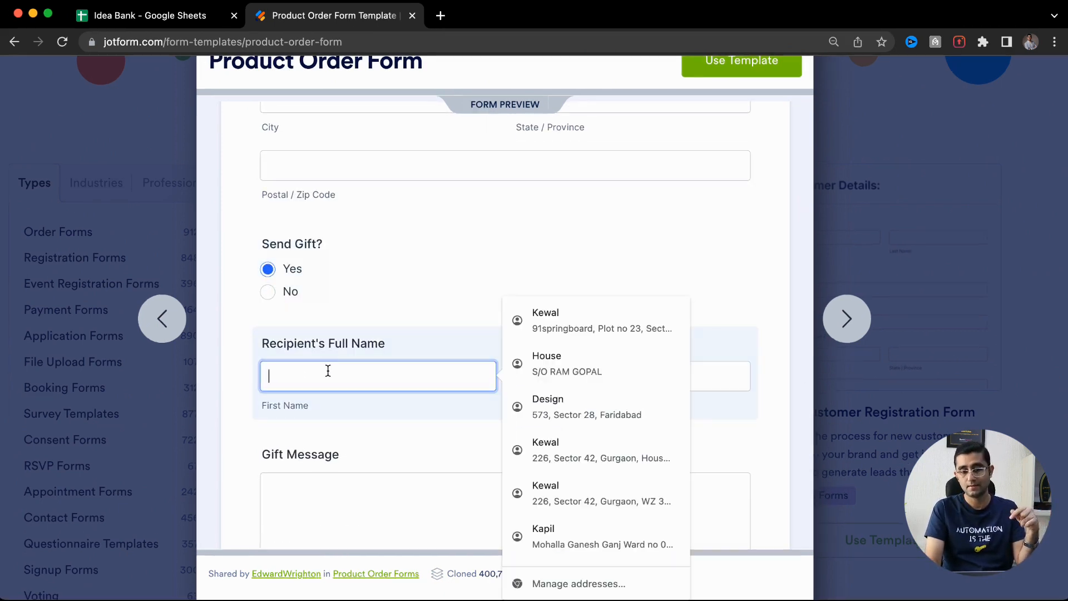
pyautogui.click(235, 426)
pyautogui.scroll(-1, 237, 410)
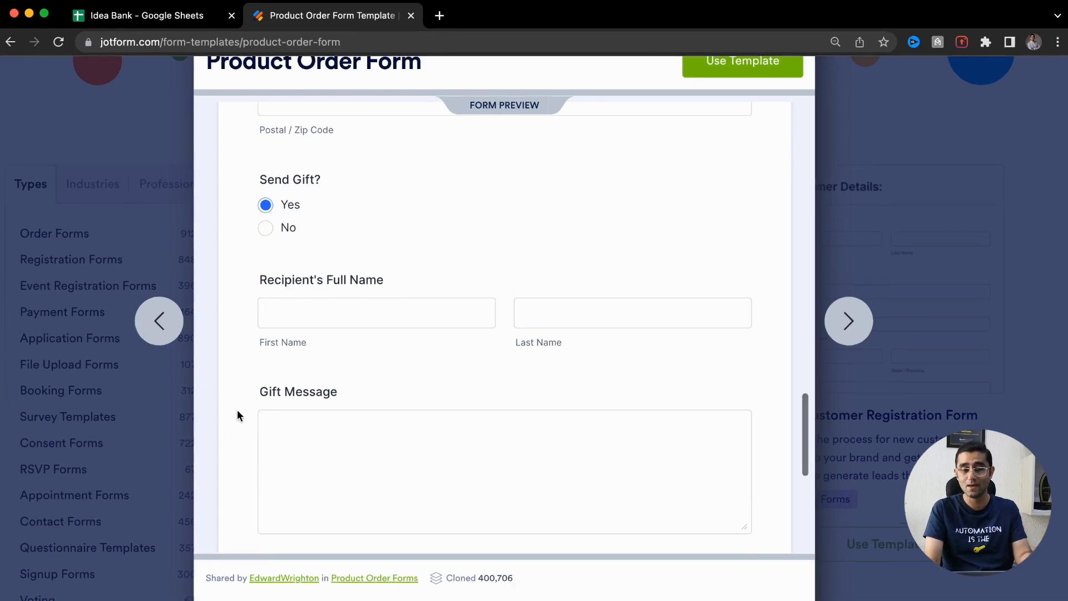
pyautogui.scroll(-1, 237, 415)
pyautogui.click(346, 431)
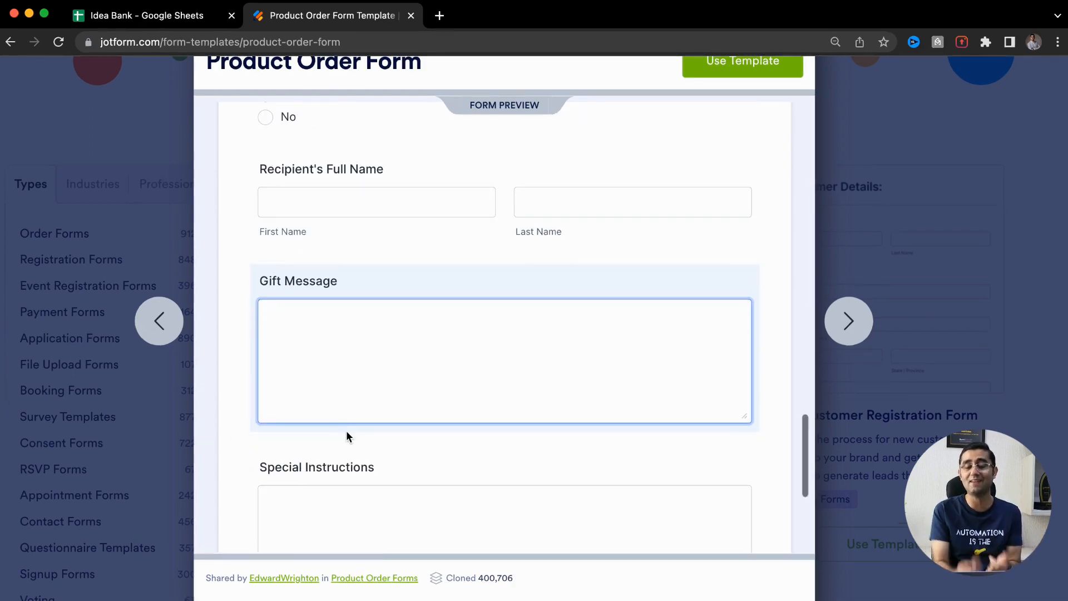
pyautogui.scroll(3, 346, 431)
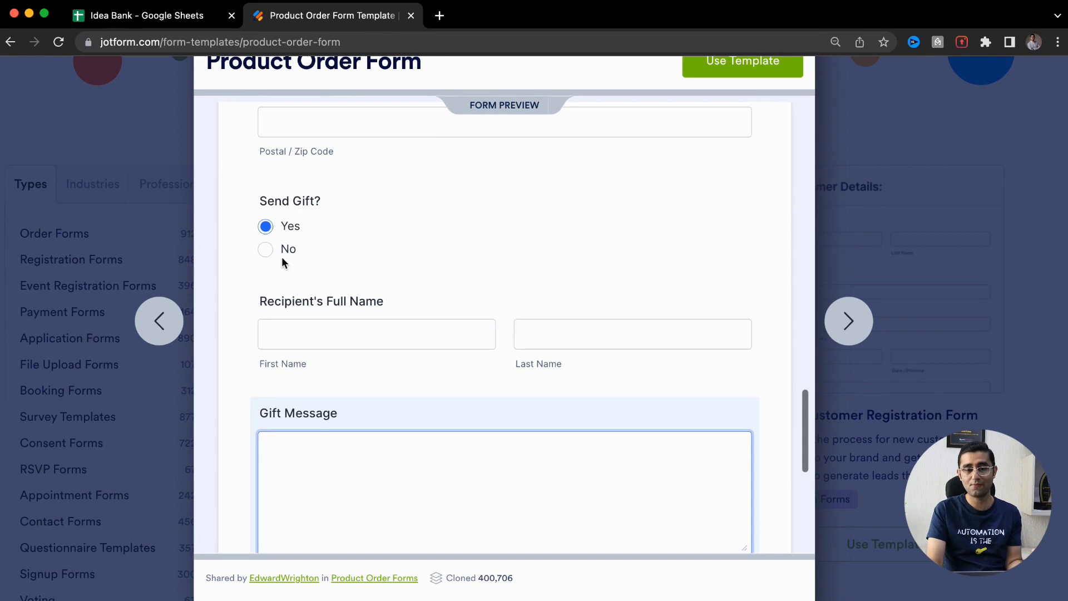
pyautogui.click(267, 251)
pyautogui.scroll(-3, 217, 384)
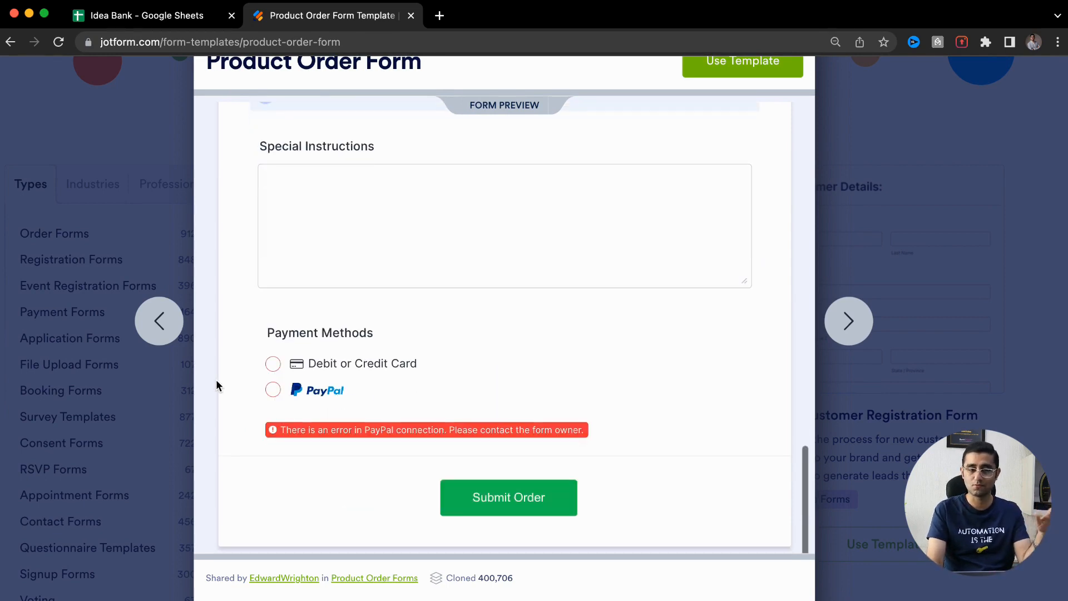
# Choose Debit or Credit Card payment and click into the Credit Card Number field
pyautogui.click(283, 368)
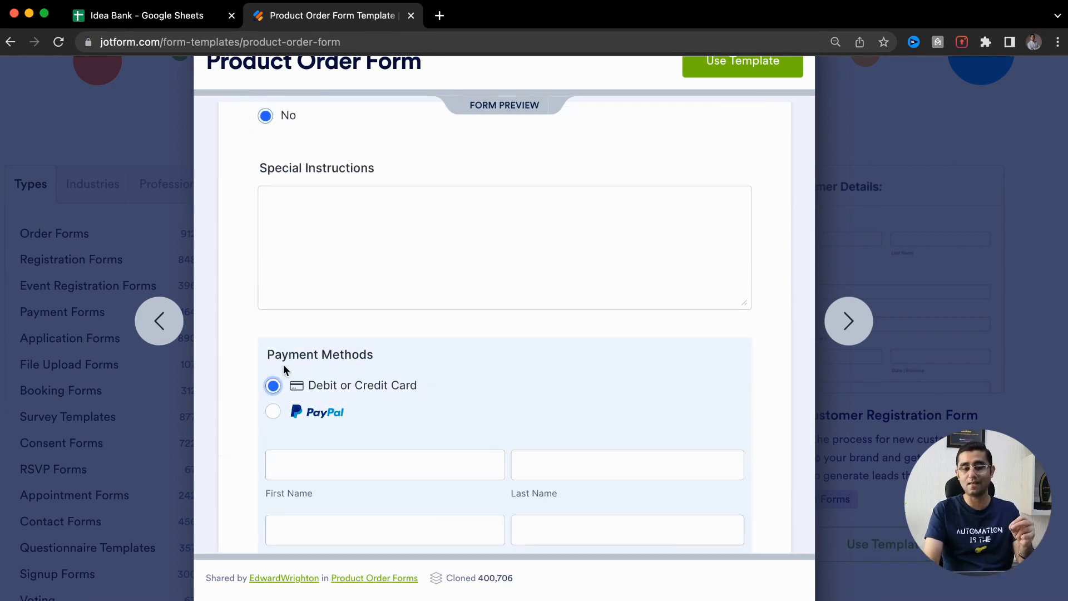
pyautogui.scroll(-3, 284, 370)
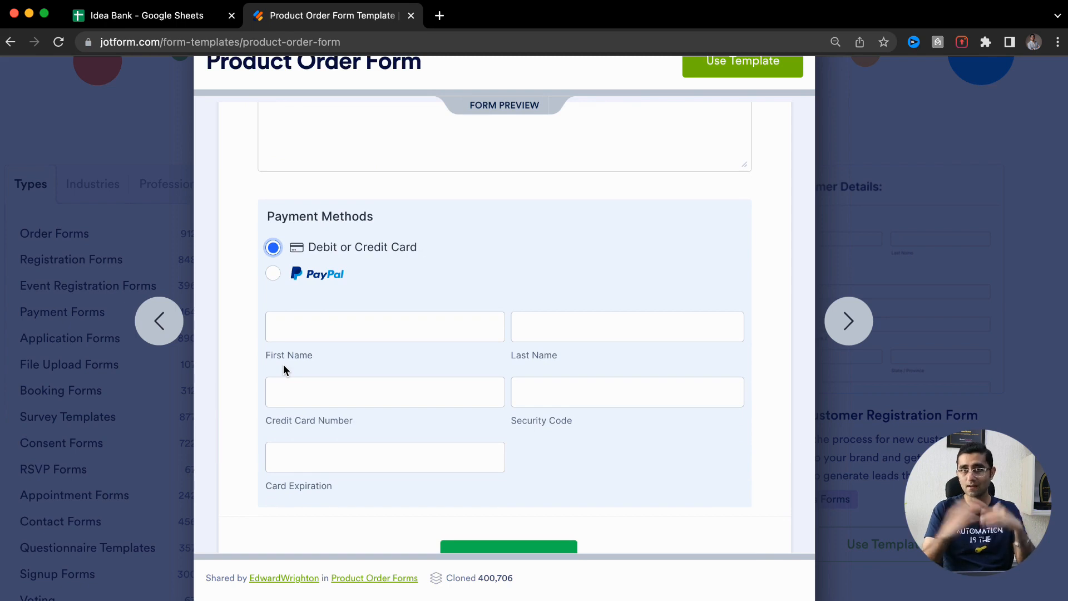
pyautogui.scroll(-1, 284, 362)
pyautogui.click(288, 352)
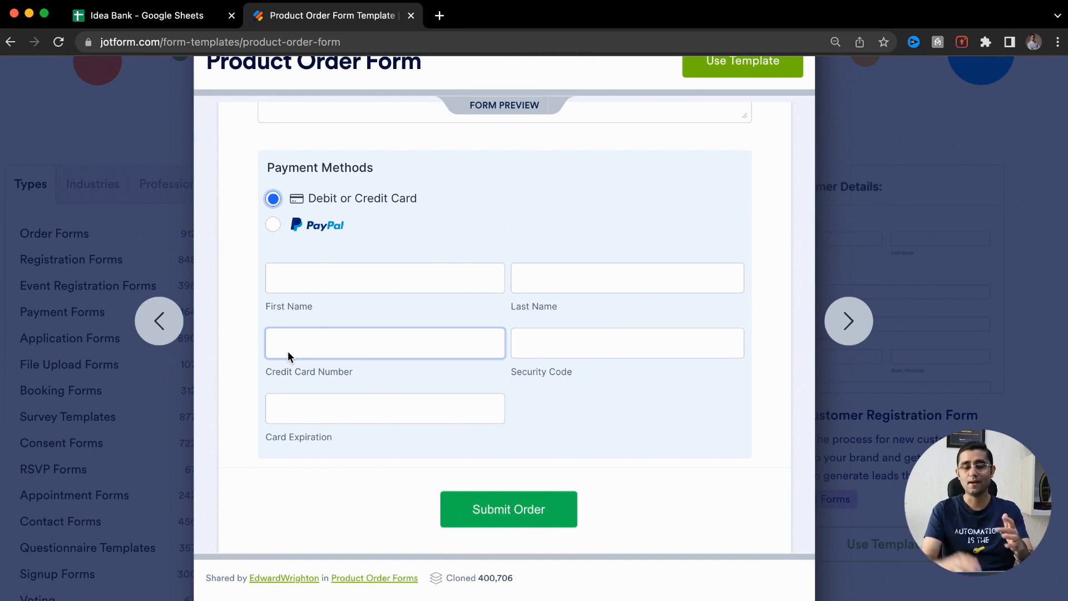
pyautogui.scroll(-1, 288, 353)
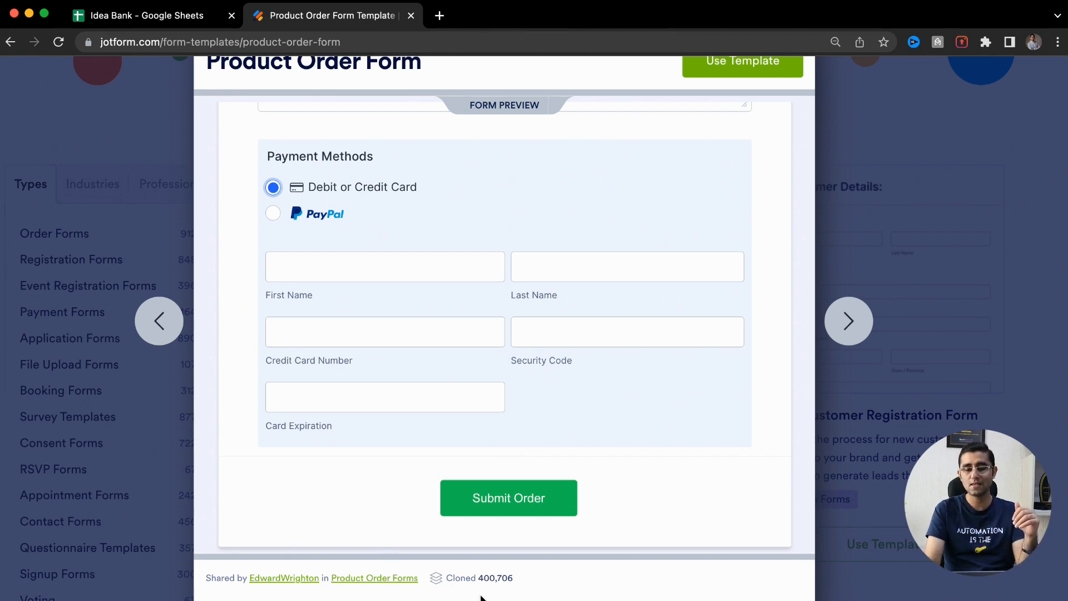
pyautogui.scroll(5, 481, 597)
pyautogui.scroll(-2, 480, 595)
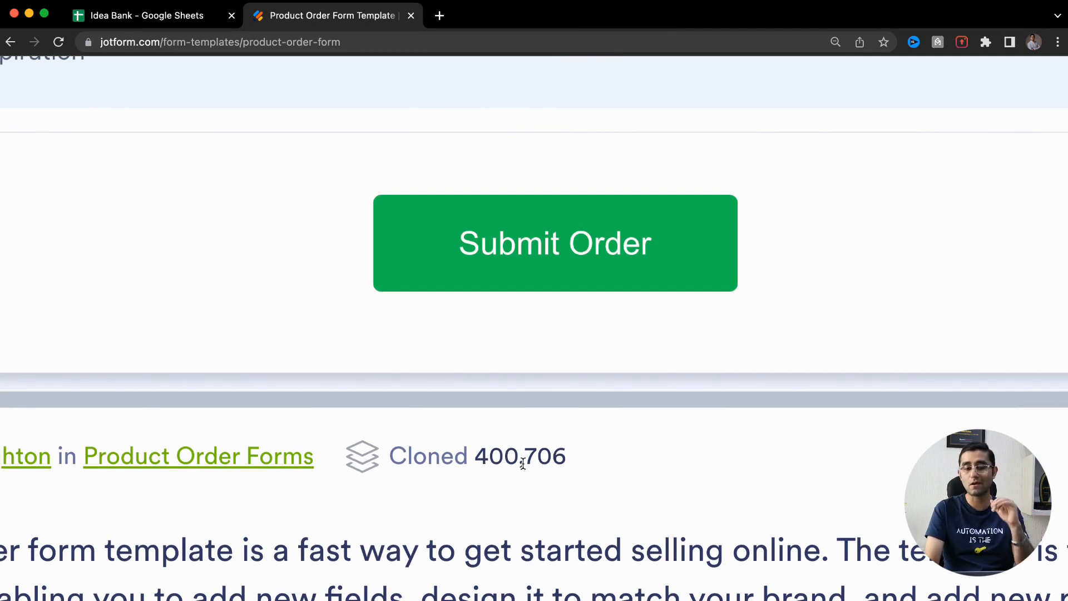
pyautogui.scroll(-5, 523, 464)
pyautogui.scroll(6, 523, 463)
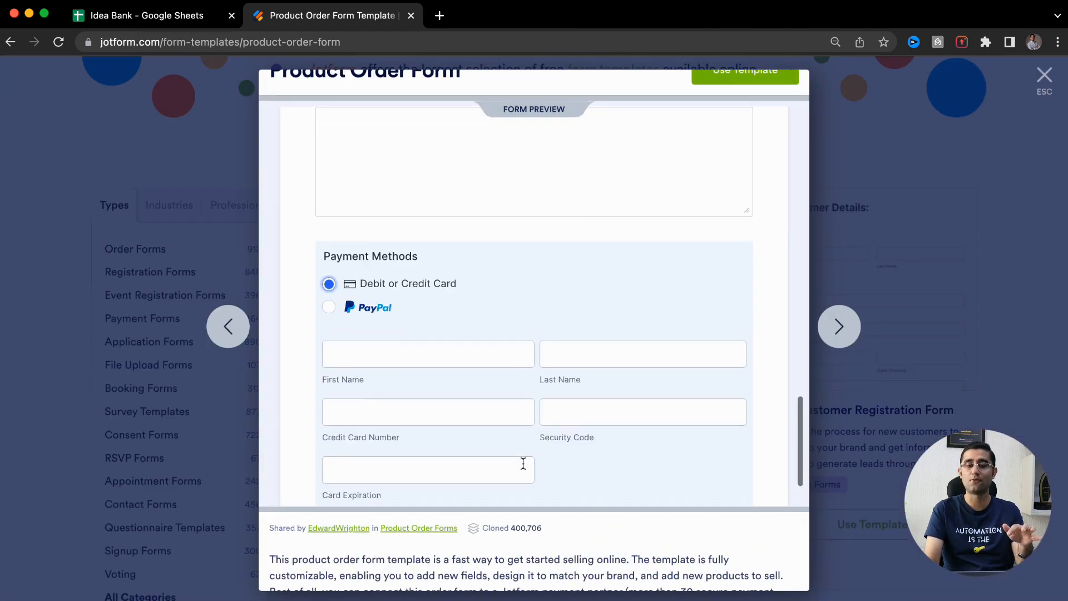
pyautogui.scroll(10, 523, 463)
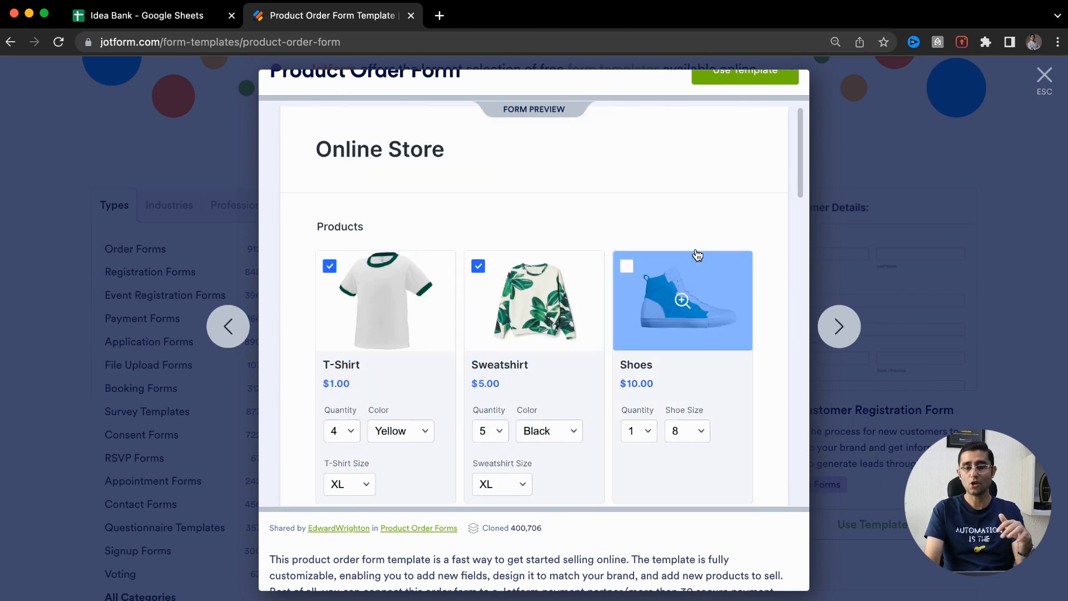
pyautogui.scroll(1, 694, 251)
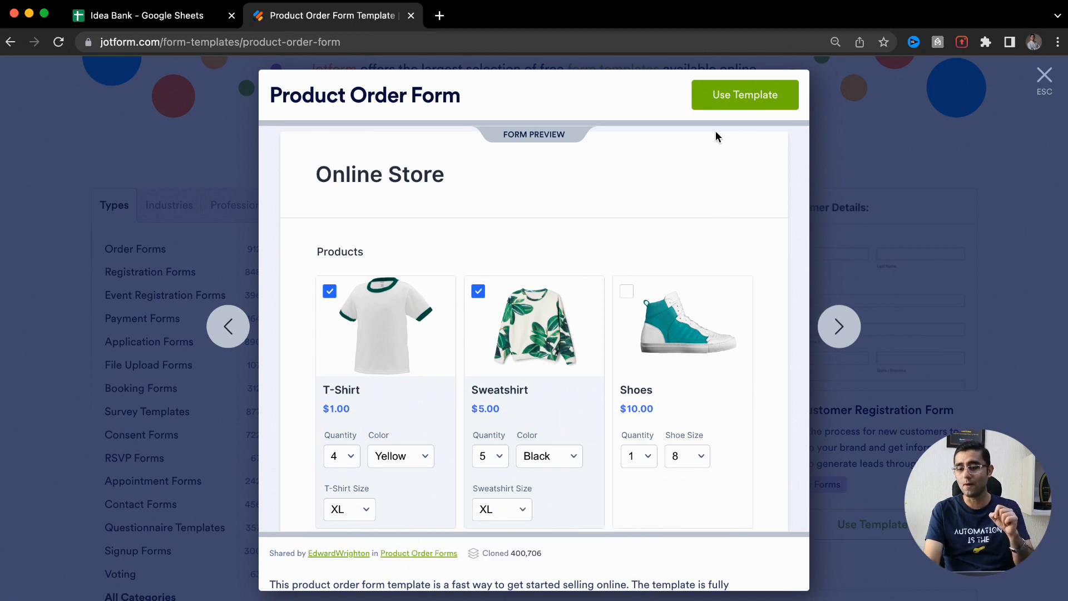
# Clone the Product Order Form via Use Template and scroll through it in the Form Builder
pyautogui.click(761, 103)
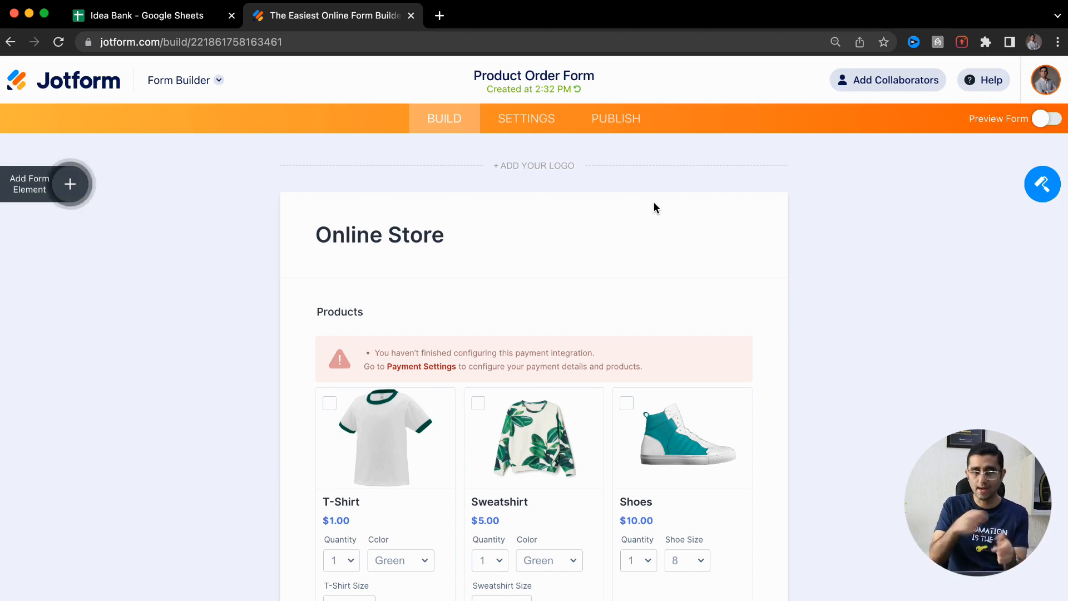
pyautogui.scroll(-5, 654, 204)
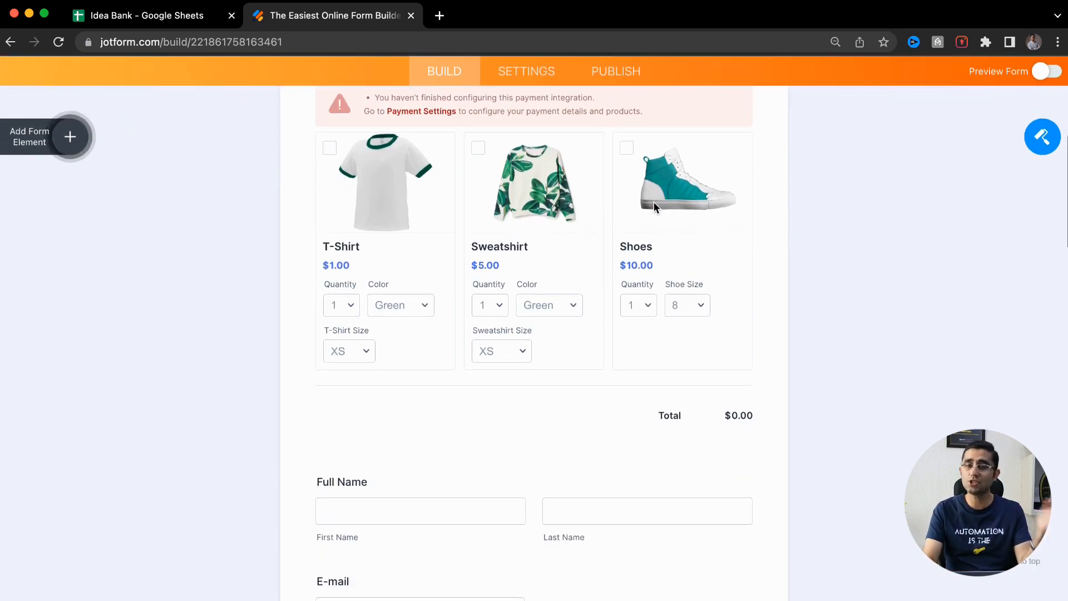
pyautogui.scroll(5, 651, 322)
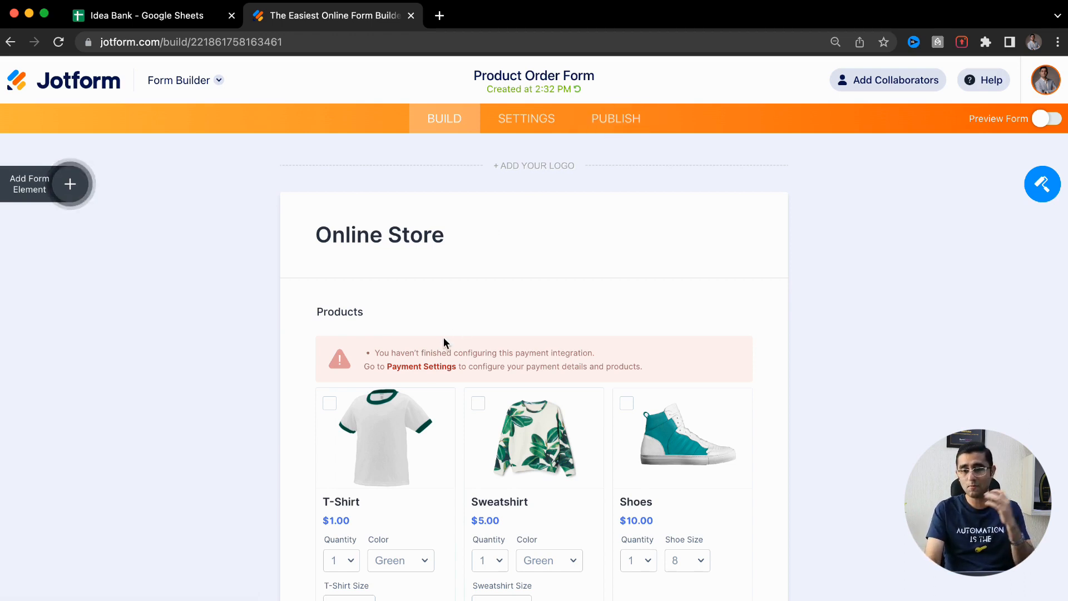
pyautogui.scroll(5, 419, 372)
pyautogui.scroll(-2, 419, 372)
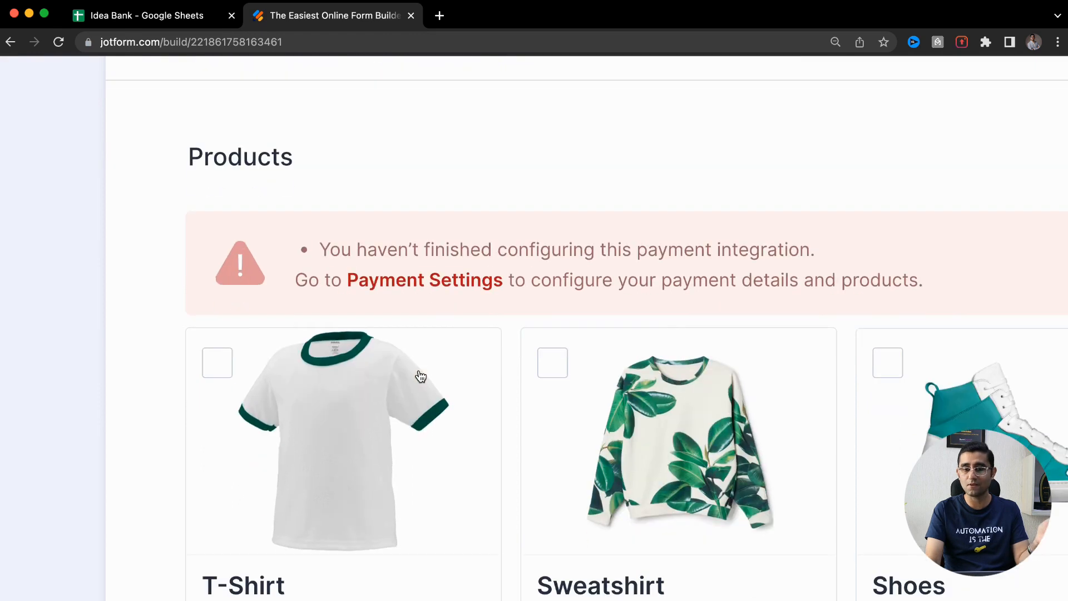
pyautogui.scroll(-5, 420, 377)
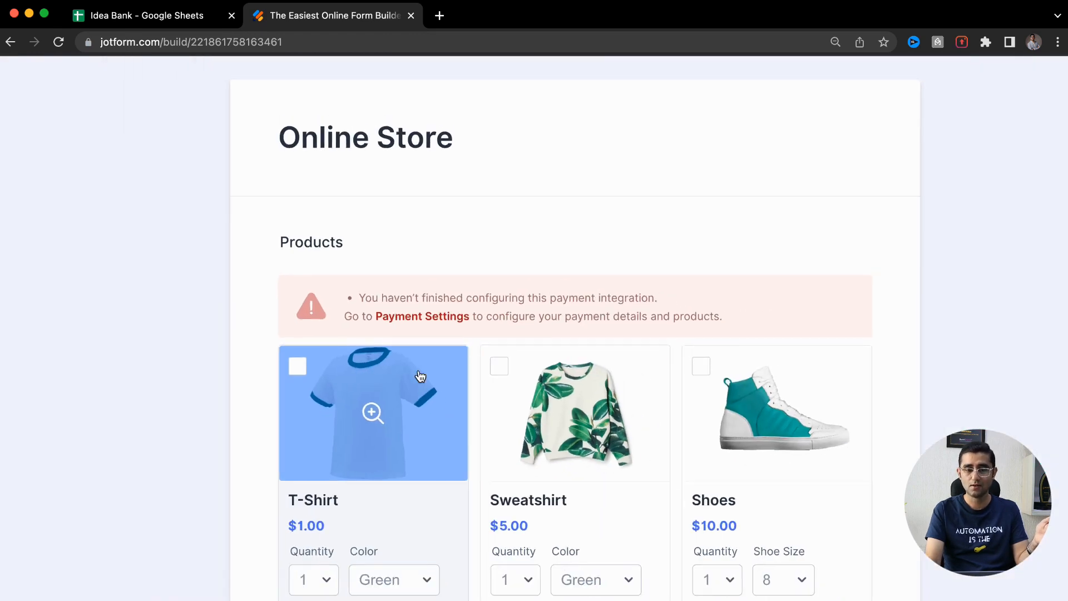
pyautogui.scroll(-5, 472, 329)
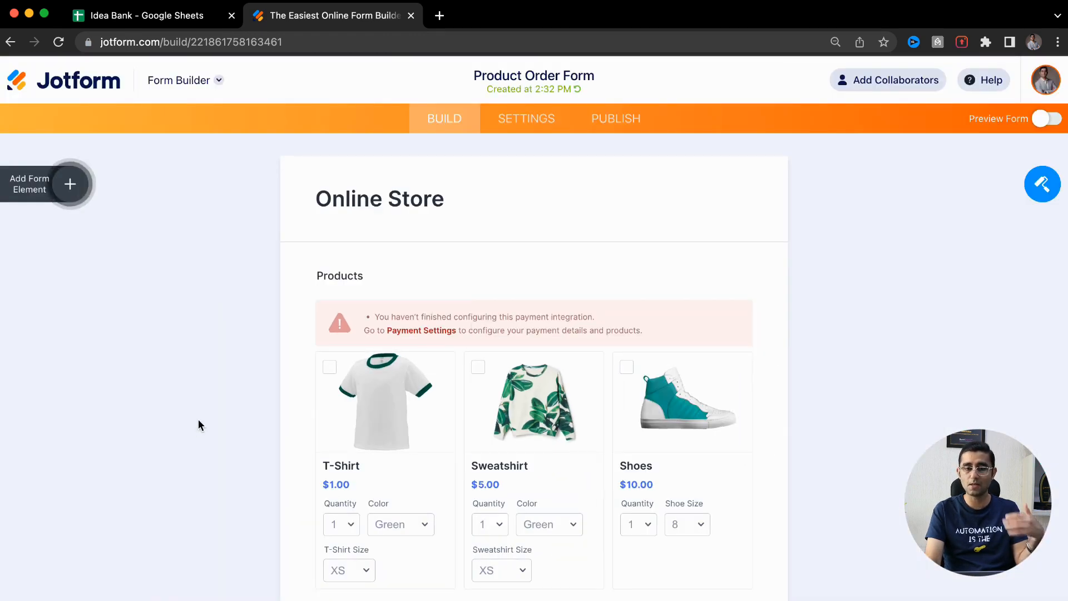
pyautogui.scroll(-3, 193, 428)
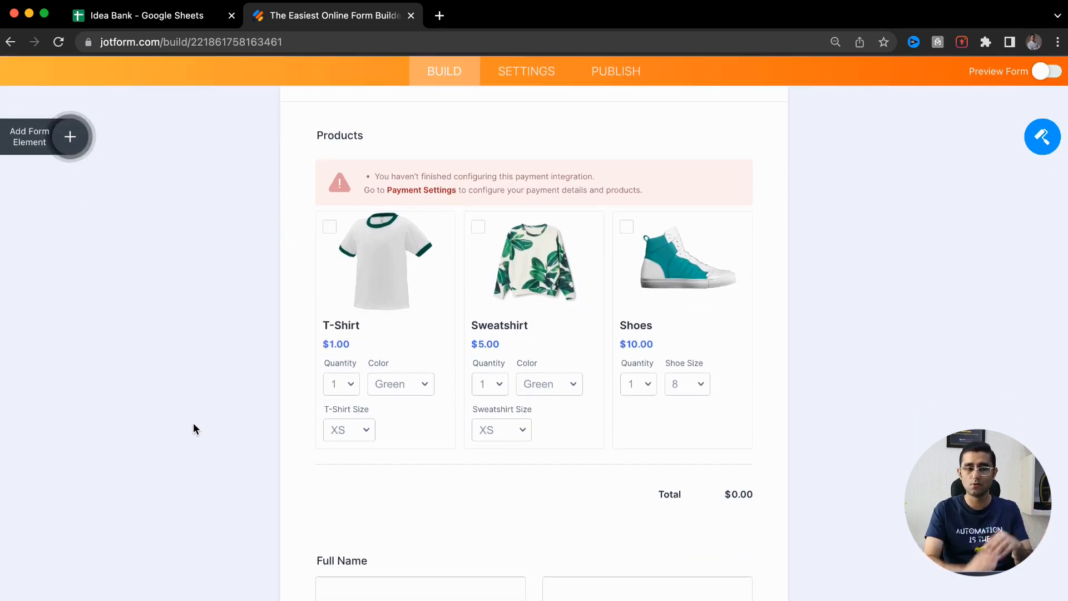
pyautogui.scroll(-2, 193, 426)
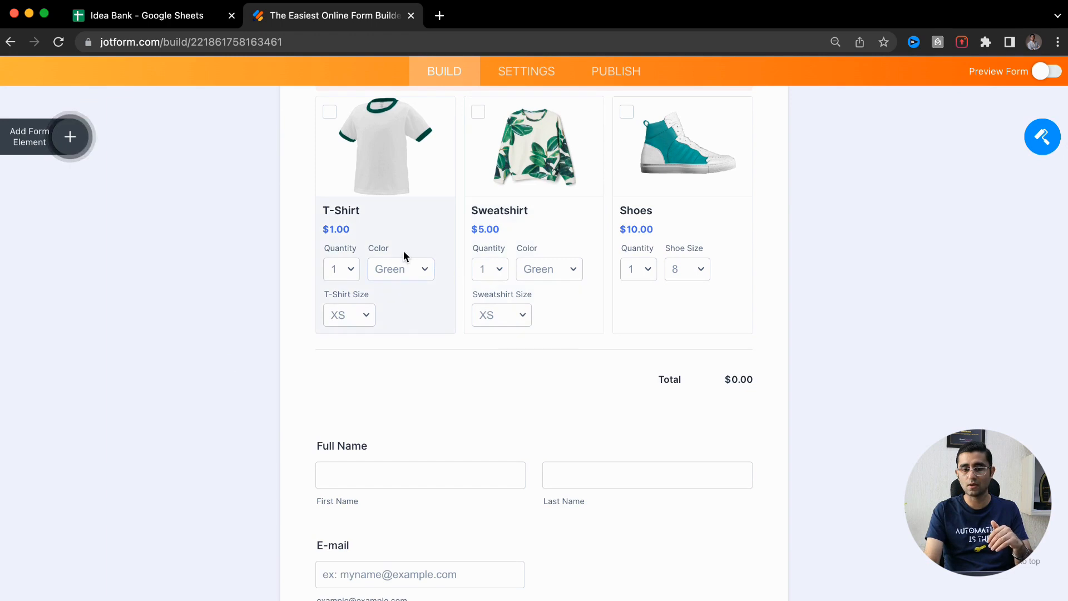
pyautogui.scroll(2, 300, 342)
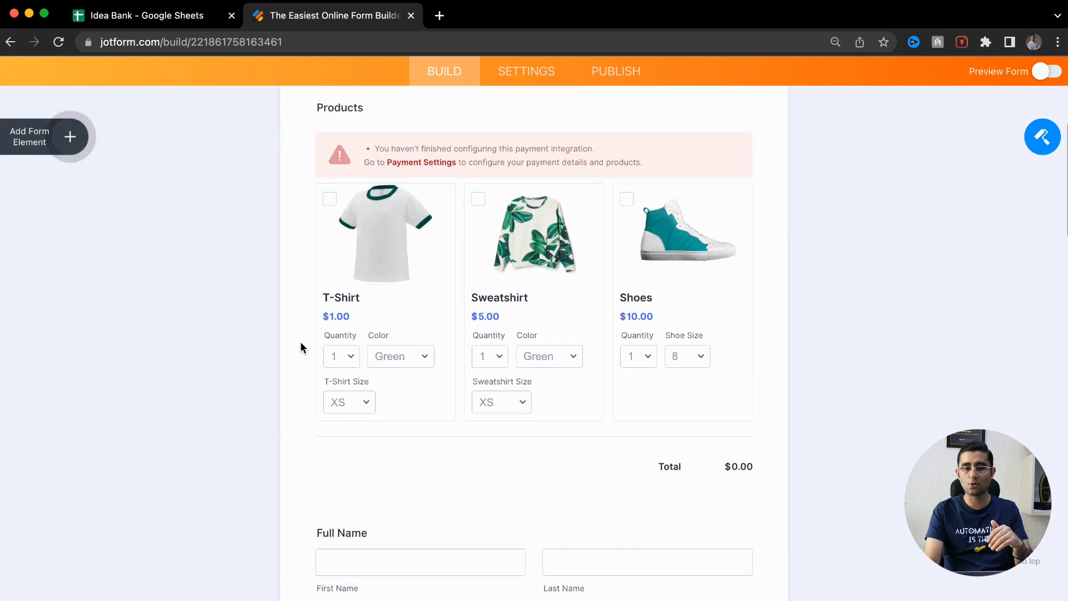
# Add a fourth product named Mouse and upload 'a 1.jpeg' as its picture
pyautogui.click(403, 303)
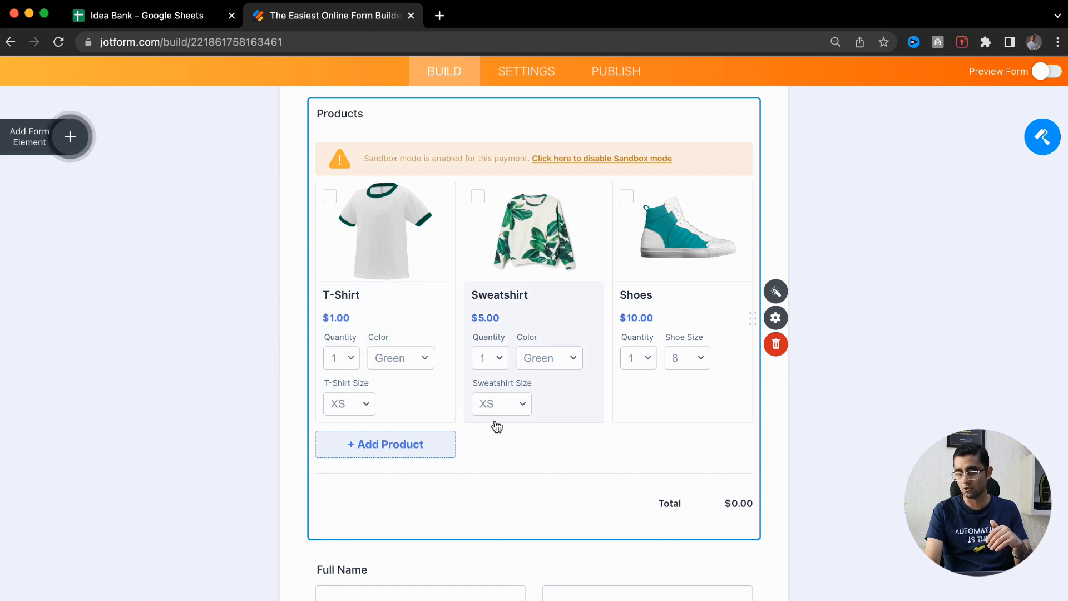
pyautogui.click(410, 453)
pyautogui.scroll(-2, 410, 453)
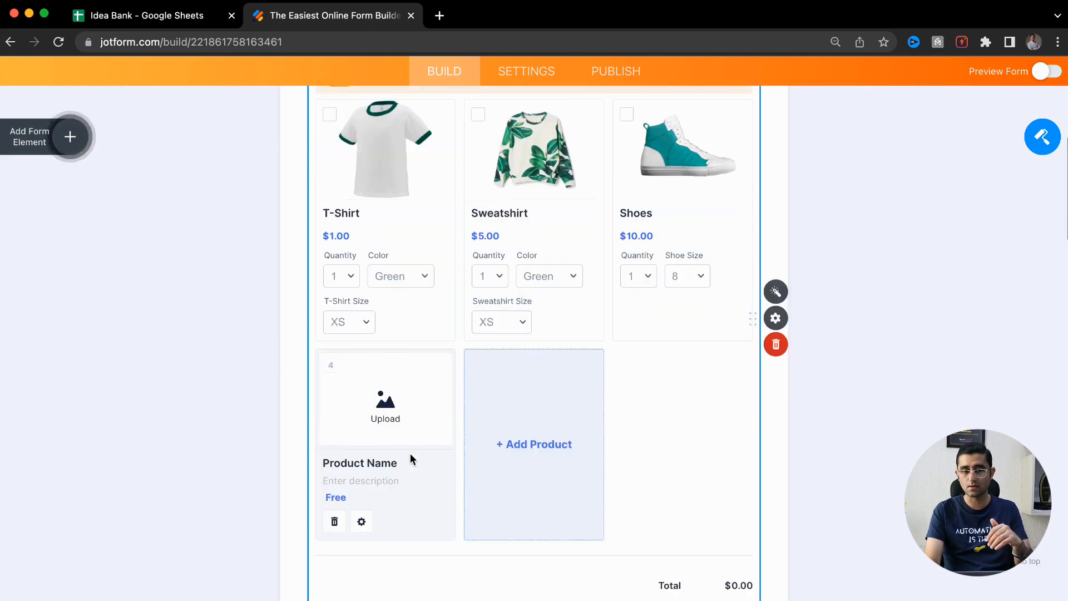
pyautogui.scroll(-1, 410, 454)
pyautogui.click(381, 426)
pyautogui.tripleClick(381, 426)
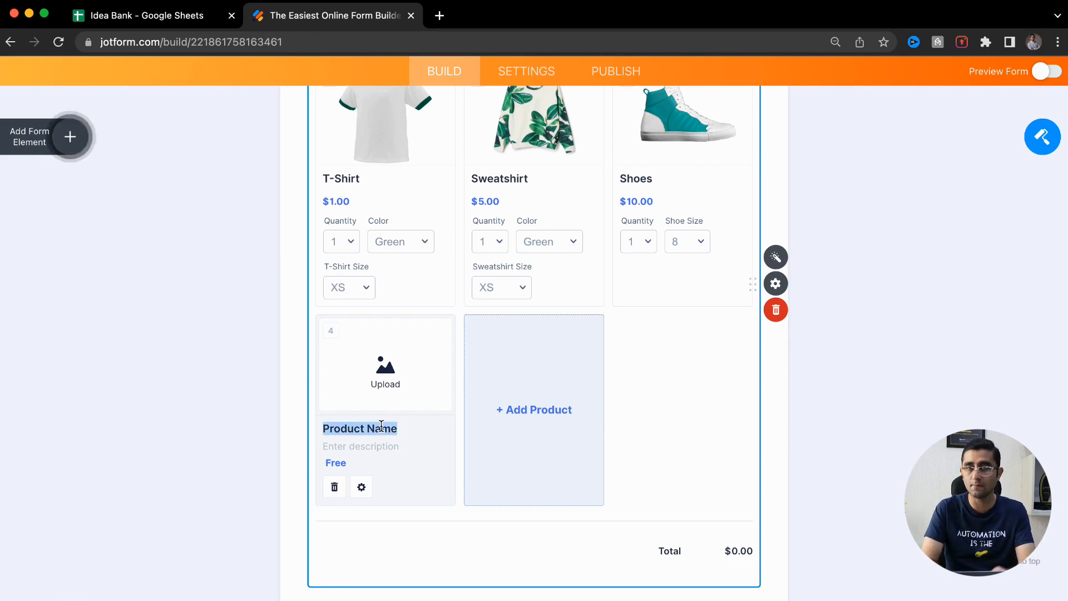
pyautogui.write('Mouse')
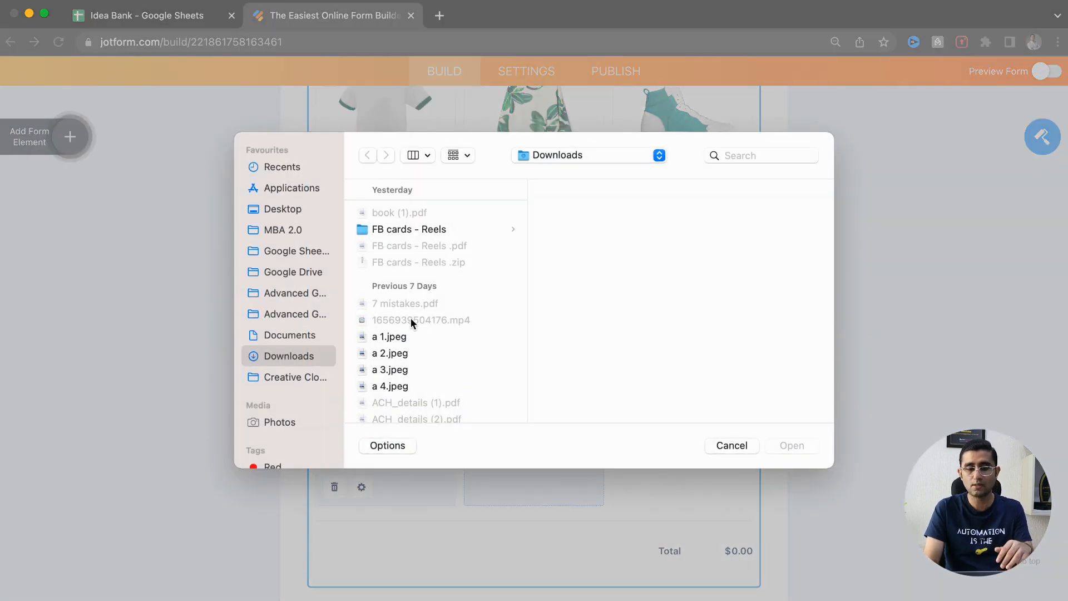
pyautogui.click(412, 340)
pyautogui.press('Return')
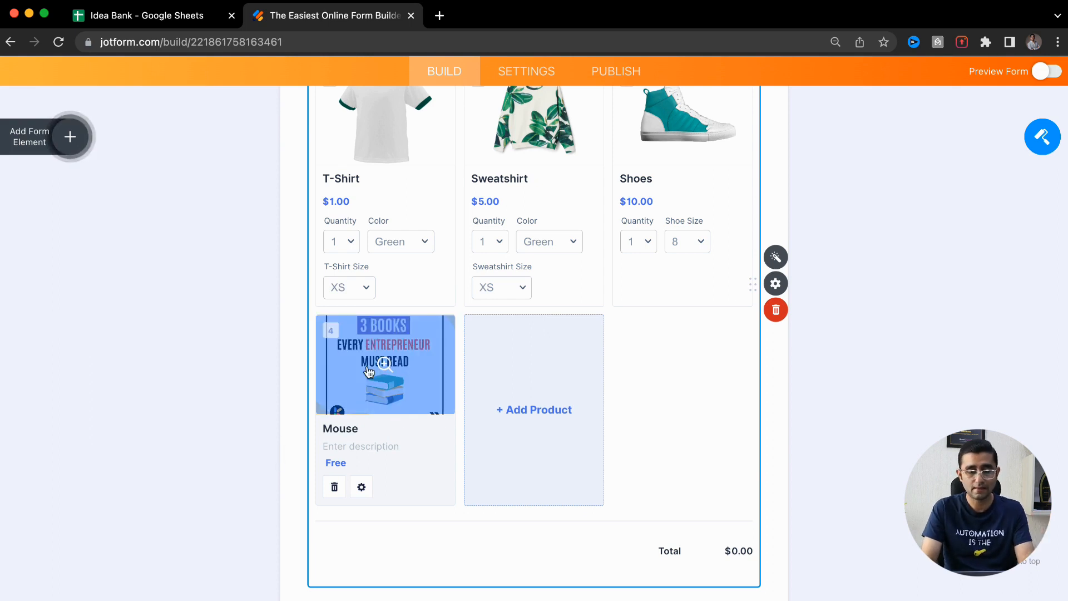
pyautogui.click(440, 15)
# Search Google for 'mouse free image' and switch to image results
pyautogui.write('mouse')
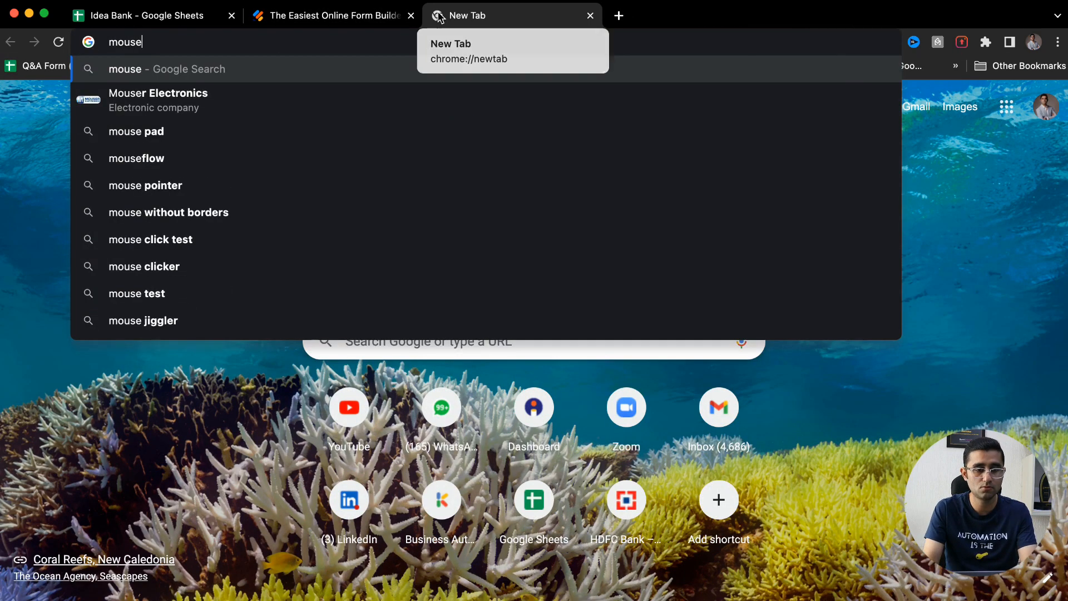
pyautogui.press('Return')
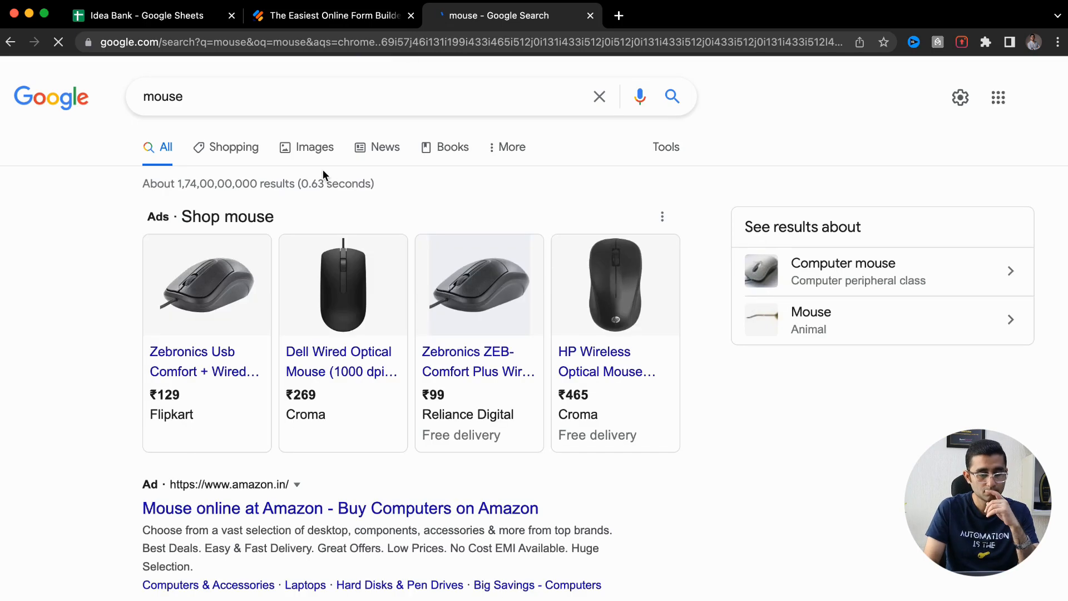
pyautogui.click(293, 103)
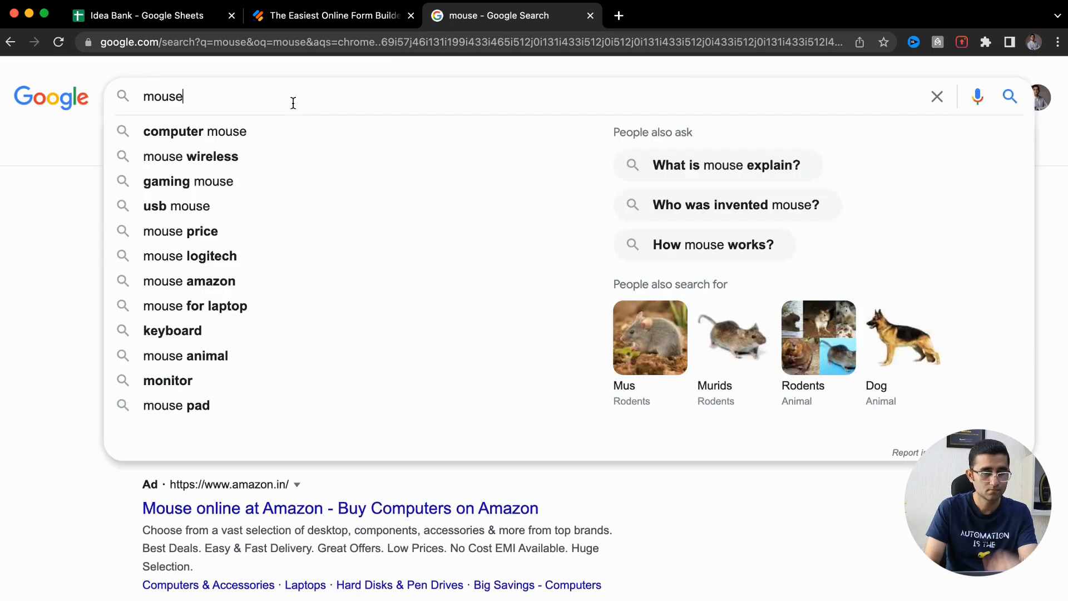
pyautogui.write('free i')
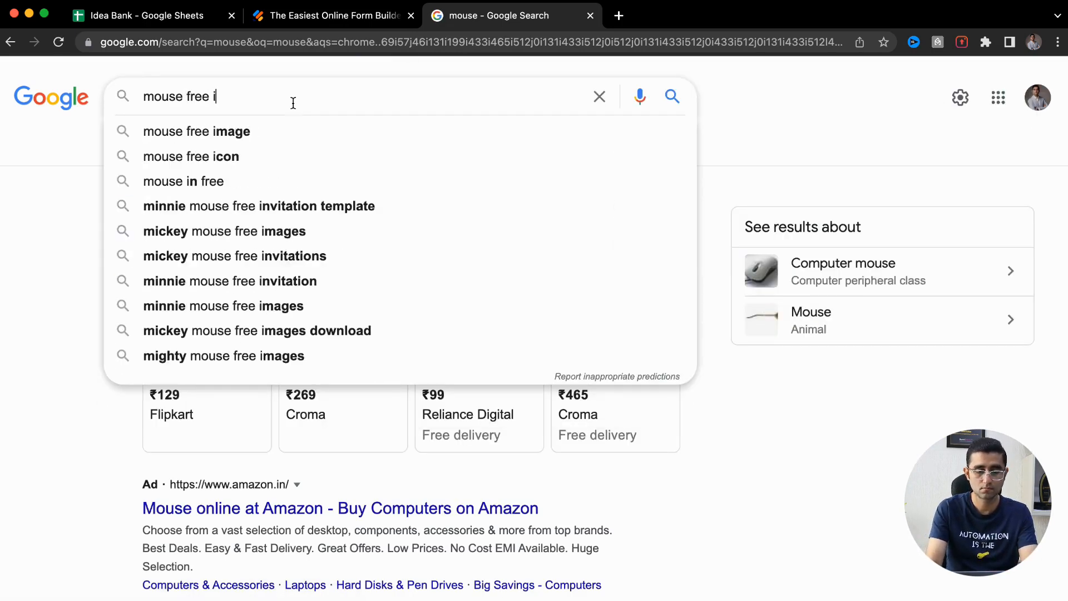
pyautogui.write('mage')
pyautogui.press('Return')
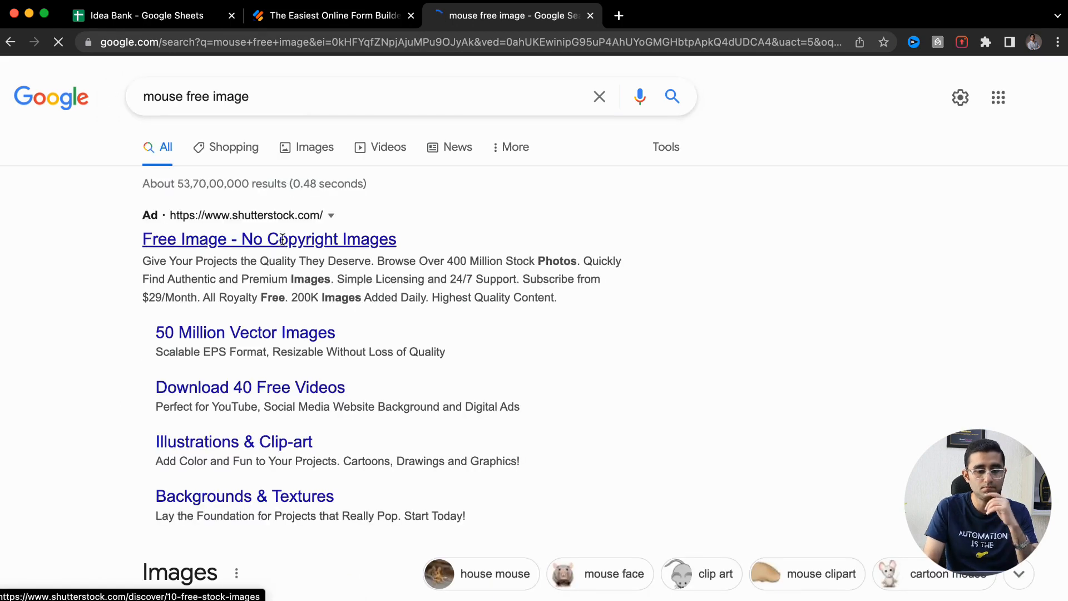
pyautogui.click(305, 148)
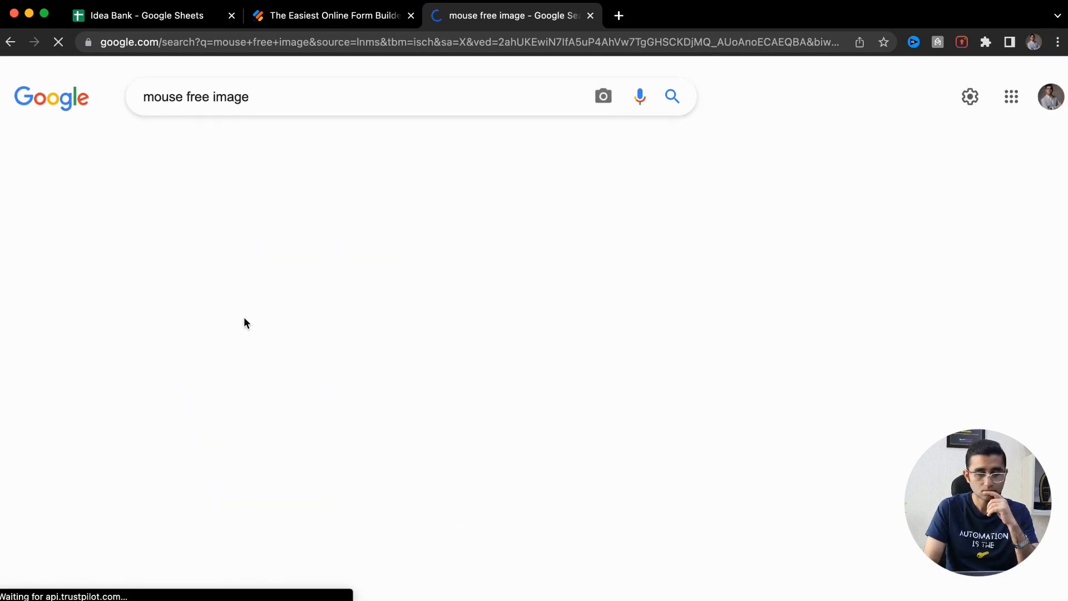
# Refine the search with 'laptop' and save the blue PC mouse image as a JPEG
pyautogui.scroll(-1, 351, 344)
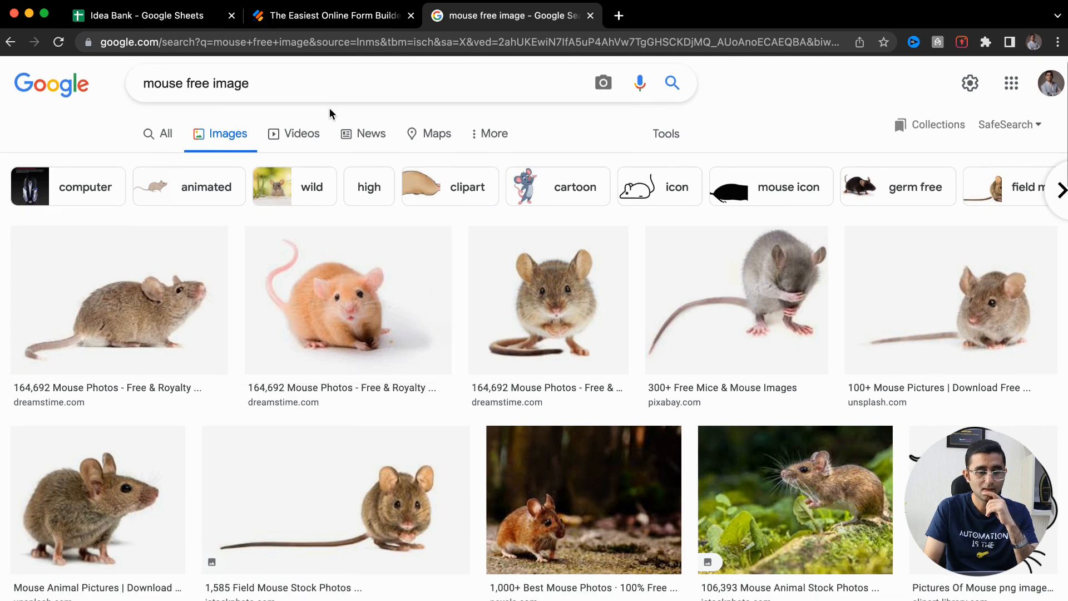
pyautogui.click(330, 95)
pyautogui.write('laptop')
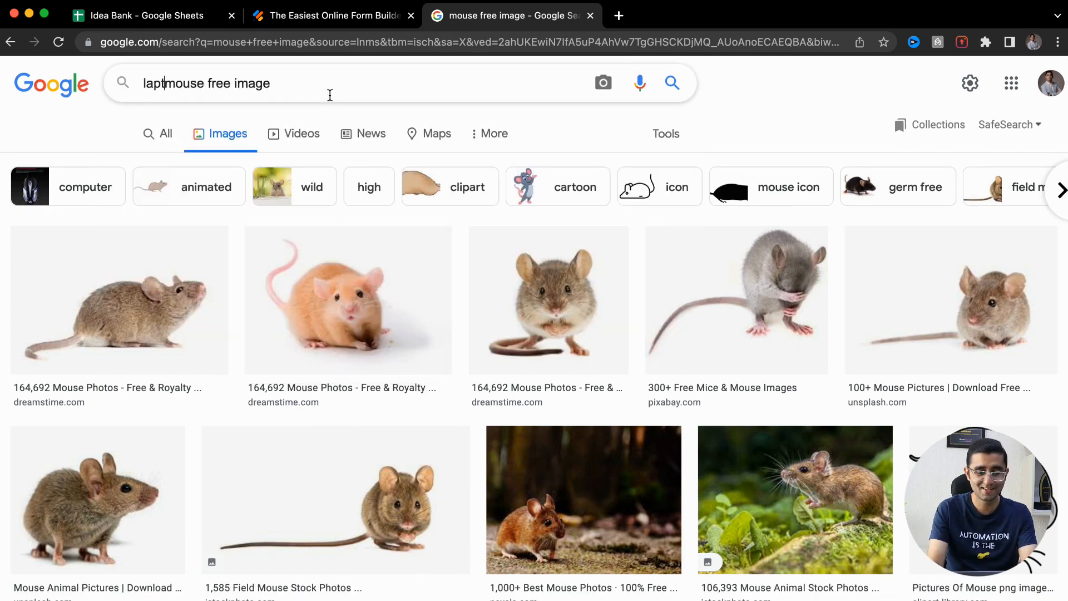
pyautogui.press('Return')
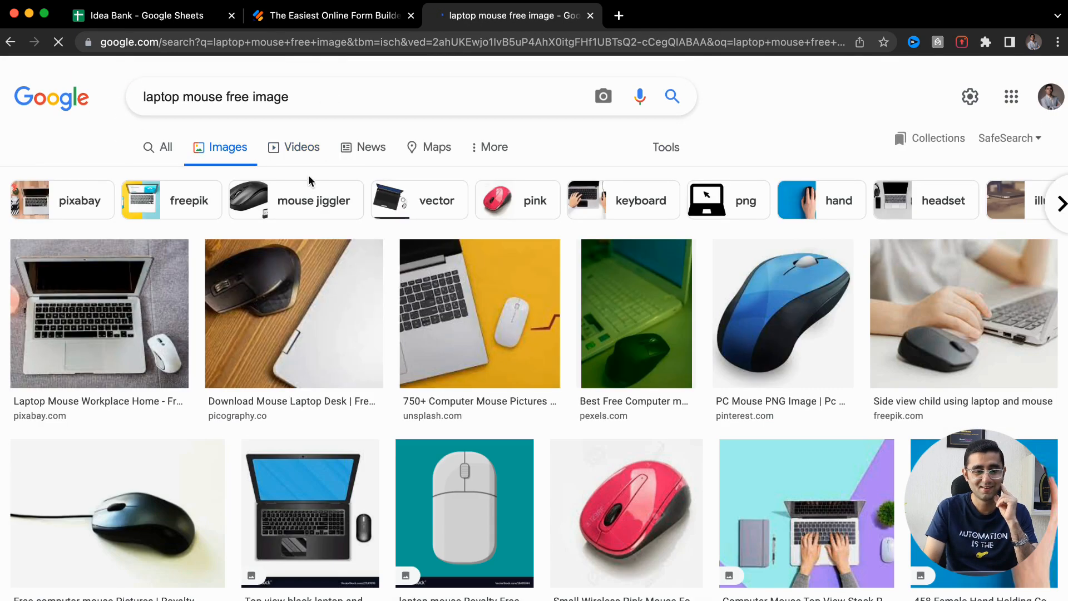
pyautogui.click(755, 309)
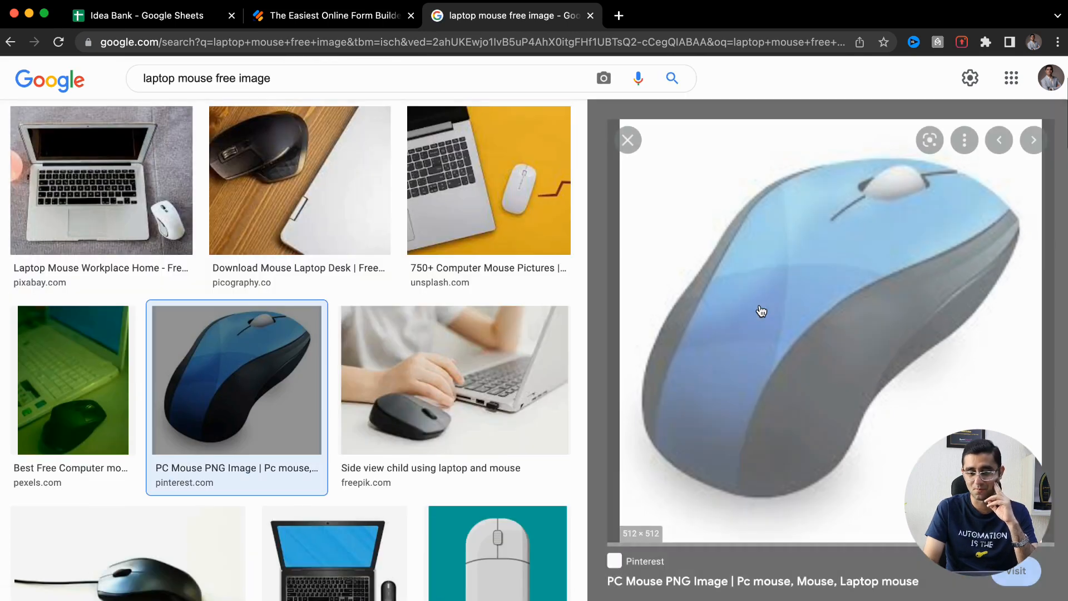
pyautogui.rightClick(678, 316)
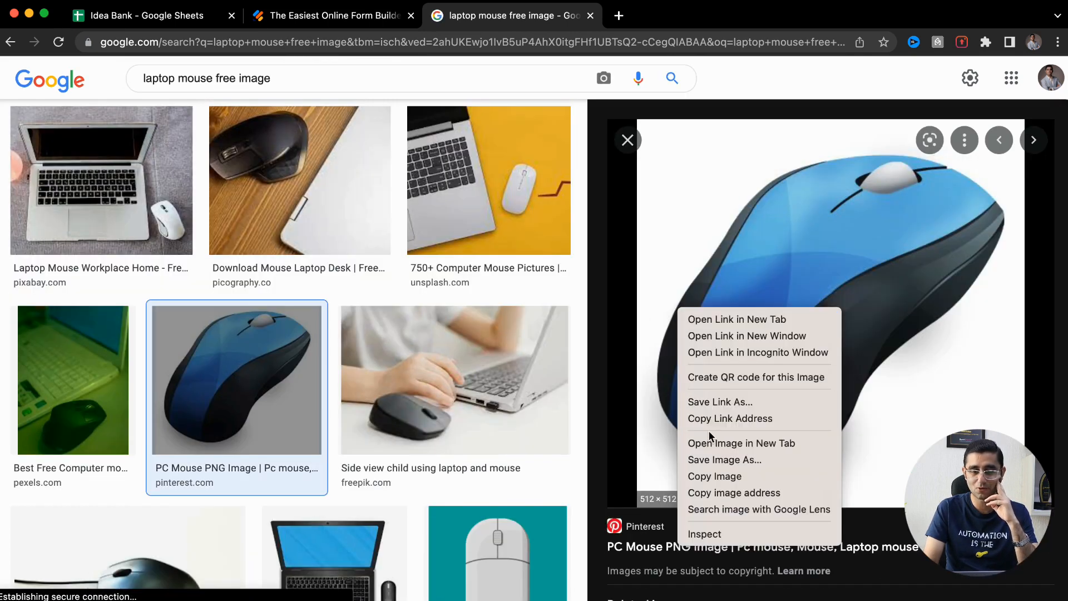
pyautogui.click(710, 462)
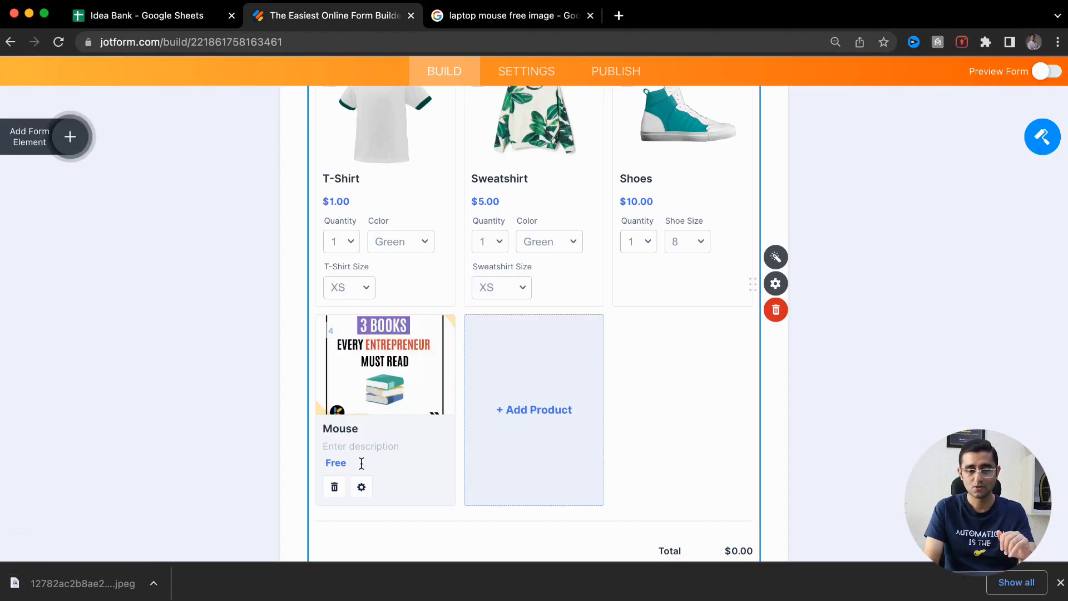
# Replace the placeholder Mouse product with a new product using the downloaded mouse jpeg
pyautogui.click(334, 487)
pyautogui.click(399, 416)
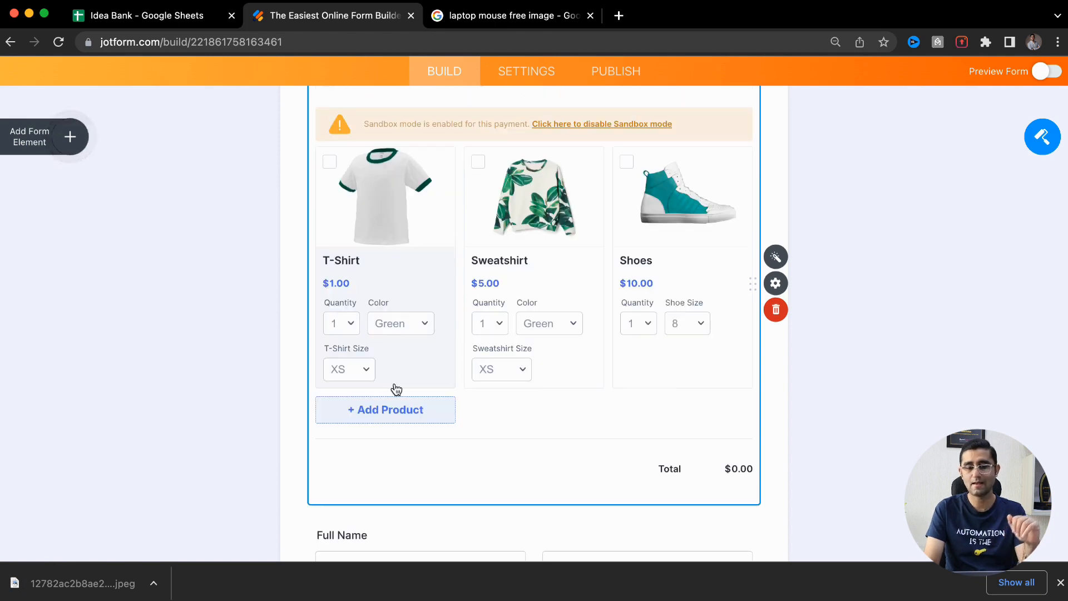
pyautogui.click(396, 409)
pyautogui.click(391, 365)
pyautogui.doubleClick(416, 212)
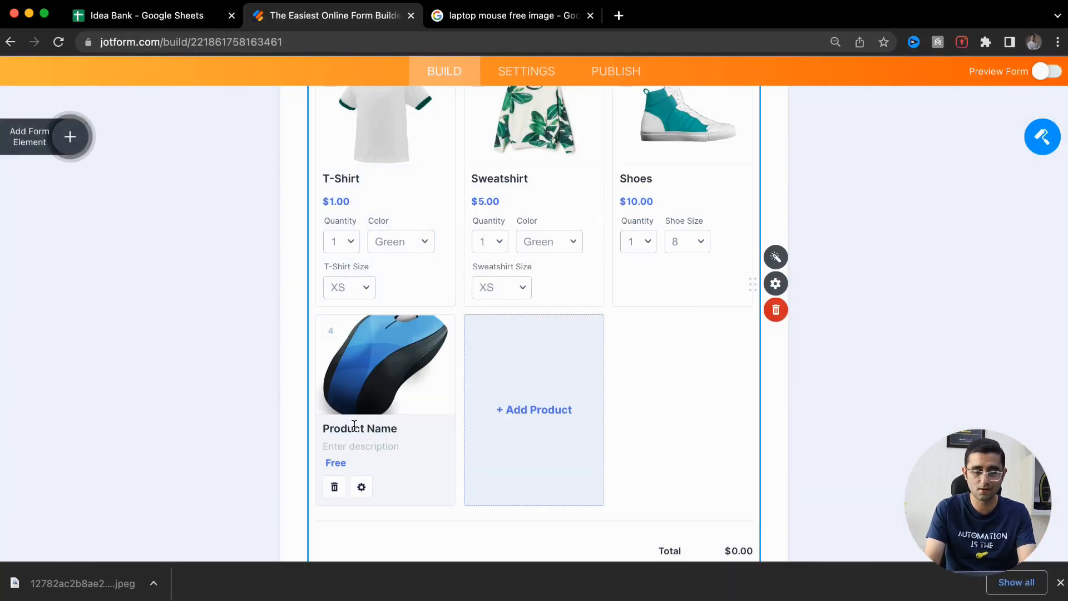
# Name the new product ABC-Mouse and set its price to $5.00
pyautogui.click(354, 426)
pyautogui.write('ABC')
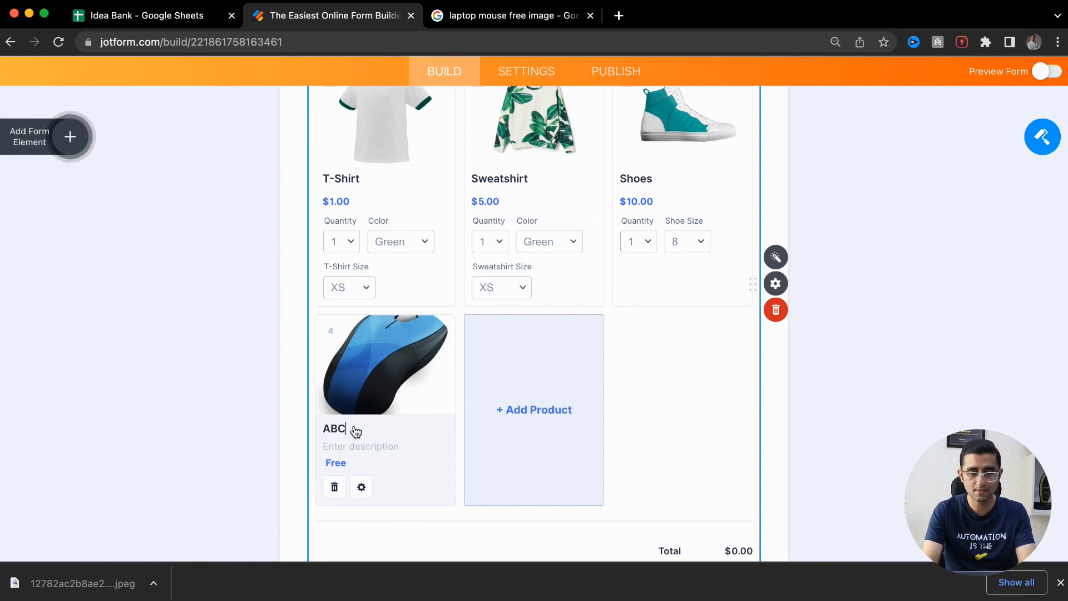
pyautogui.write('-Mouse')
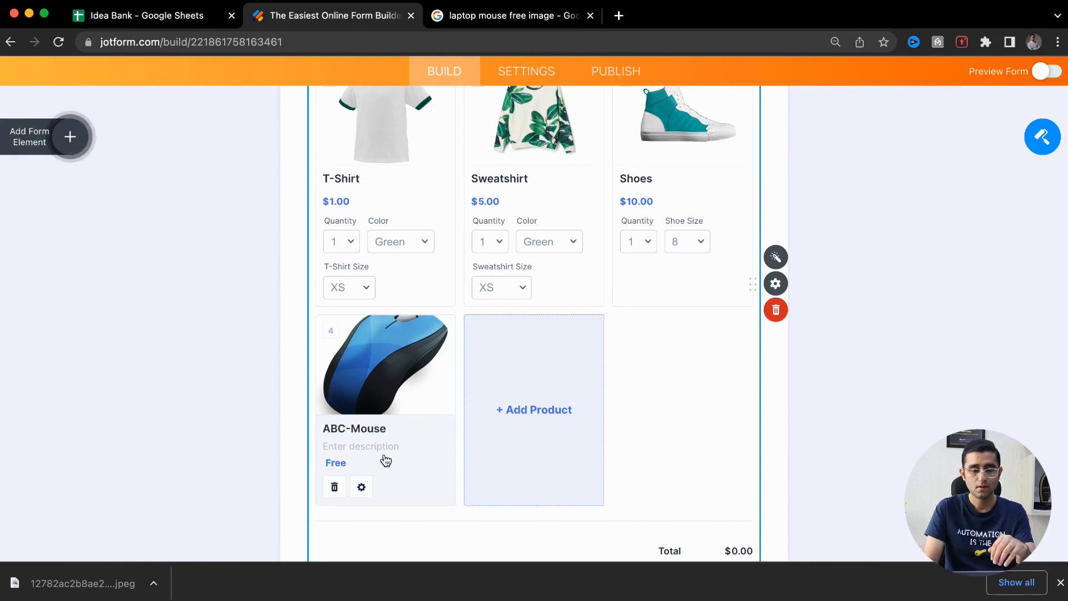
pyautogui.click(334, 465)
pyautogui.press('BackSpace')
pyautogui.write('5')
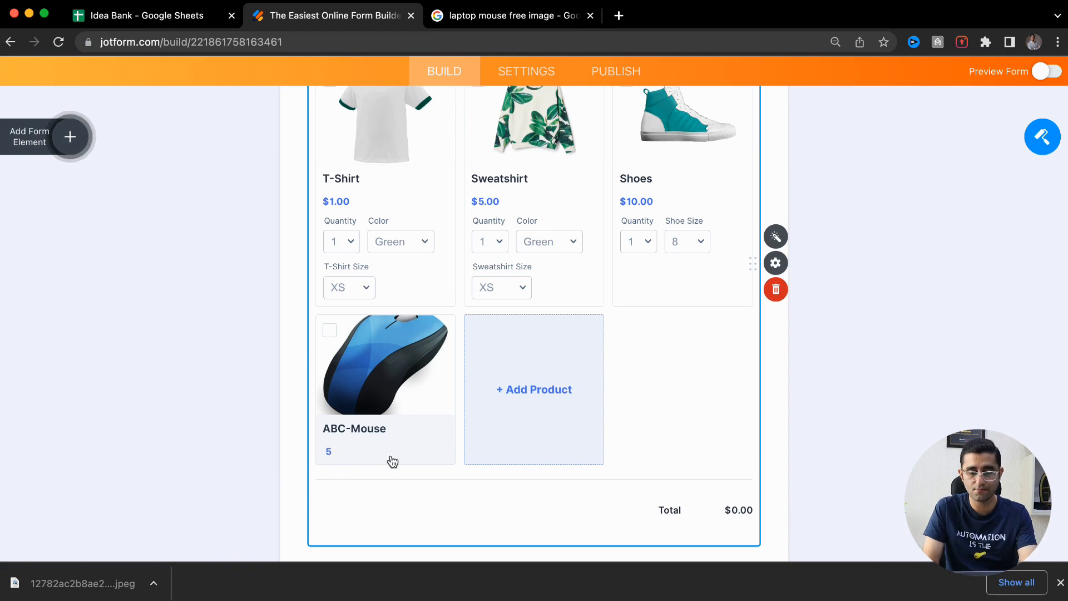
pyautogui.click(397, 483)
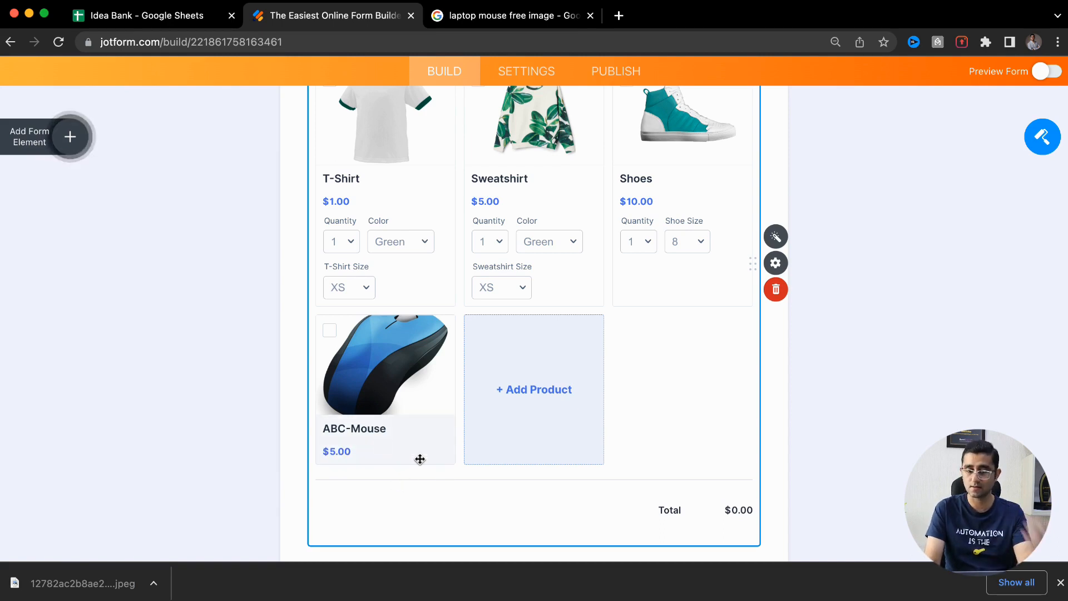
# Write the ABC-Mouse description 'Amazing quality Product with A,B,C features.'
pyautogui.click(381, 427)
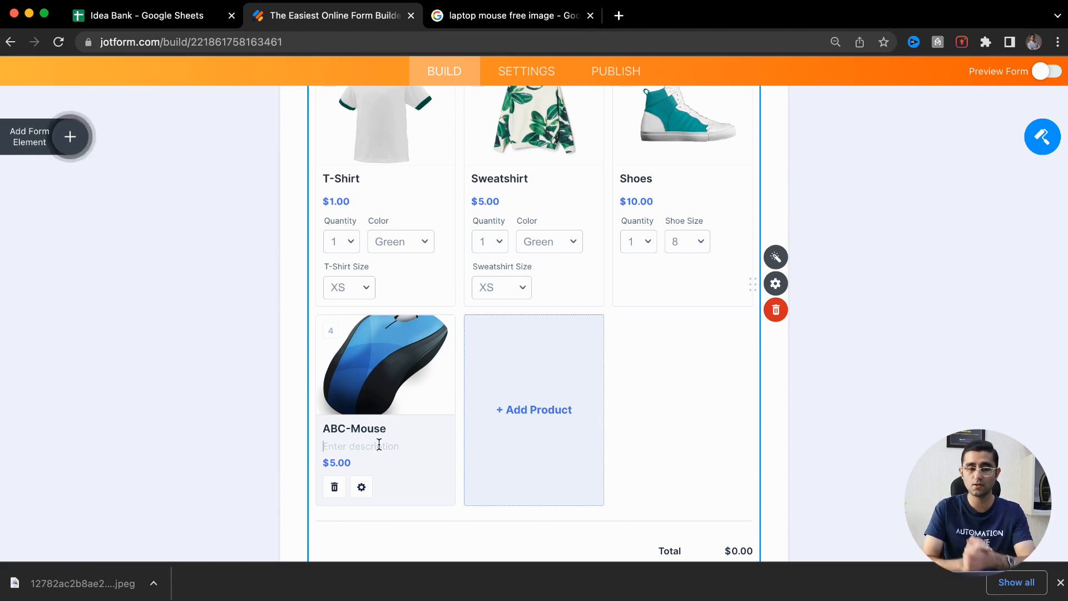
pyautogui.click(379, 445)
pyautogui.write('Amazing')
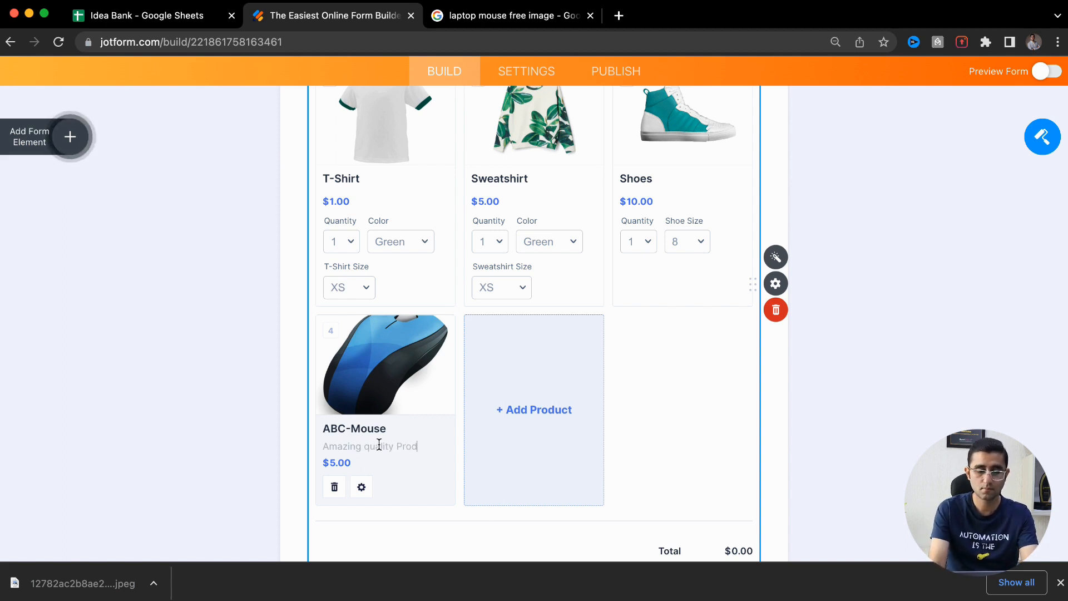
pyautogui.write('quality Product with A,B,C features.')
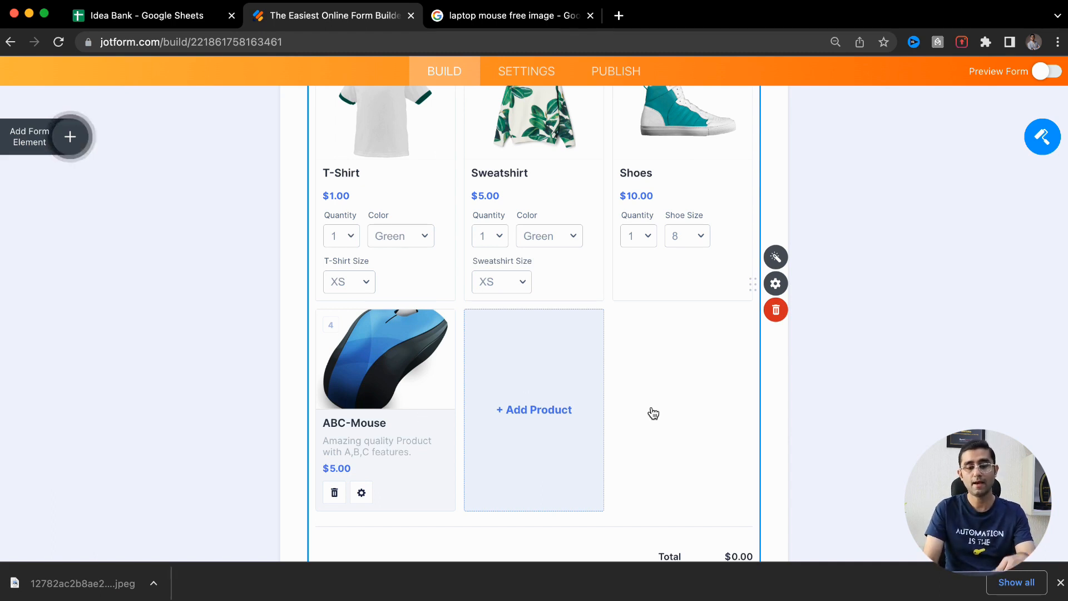
pyautogui.scroll(-3, 653, 407)
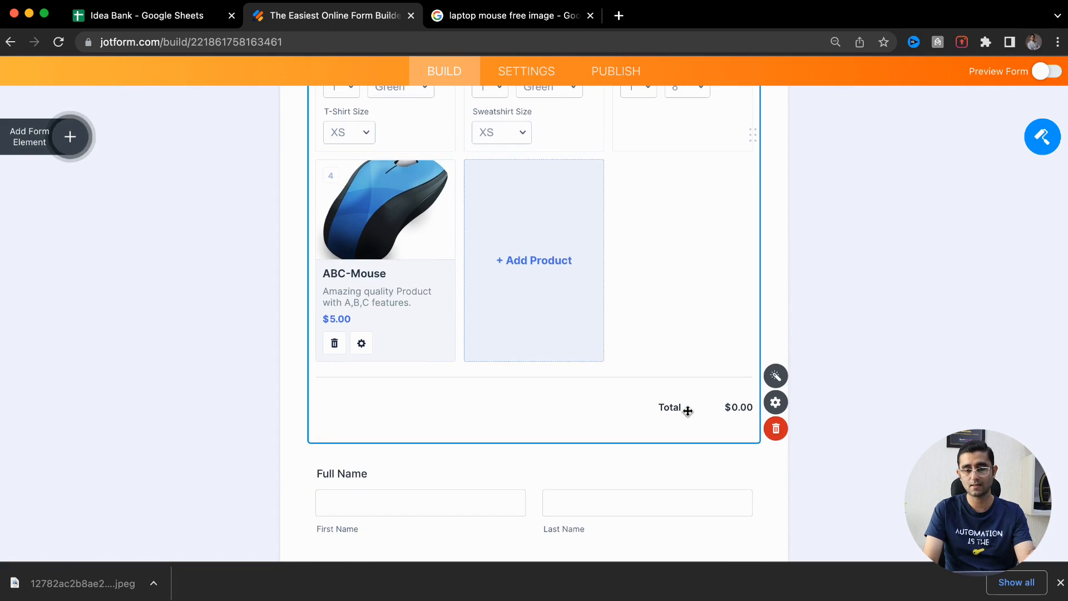
pyautogui.scroll(8, 689, 410)
pyautogui.scroll(-5, 688, 416)
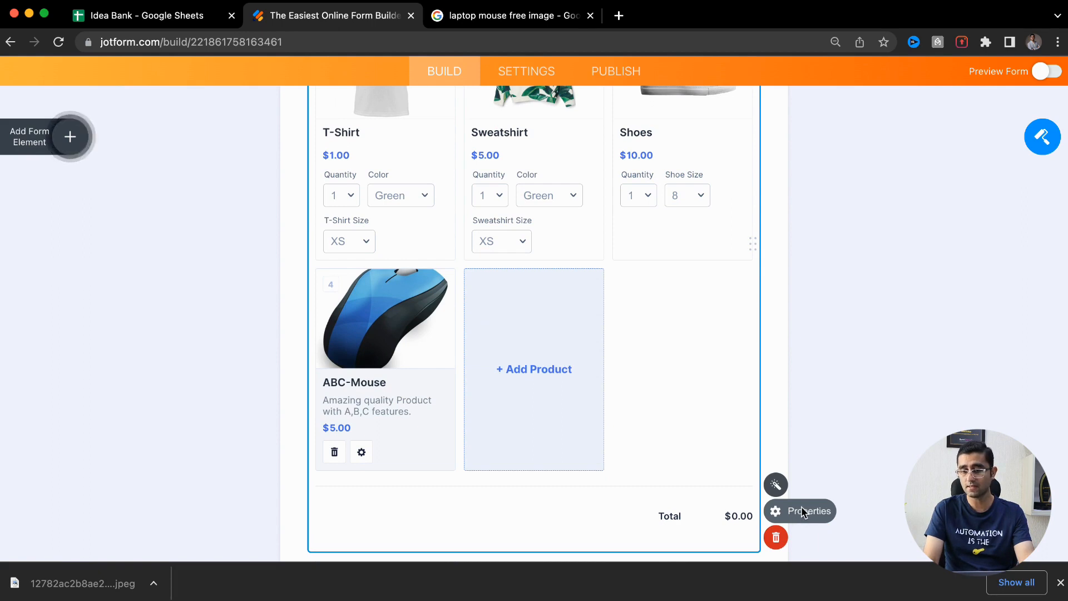
pyautogui.click(803, 511)
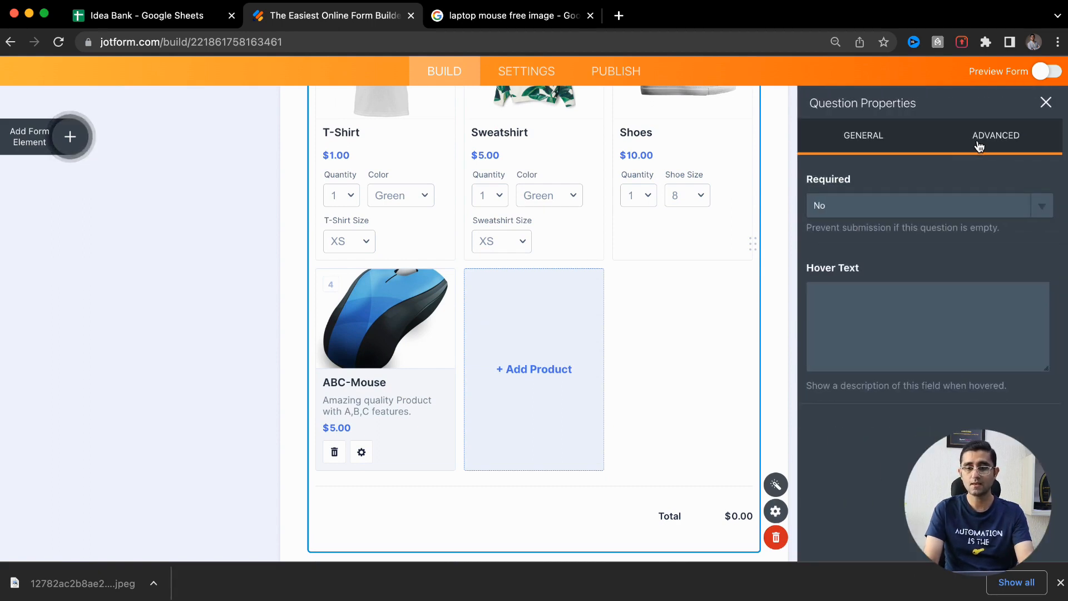
pyautogui.click(978, 144)
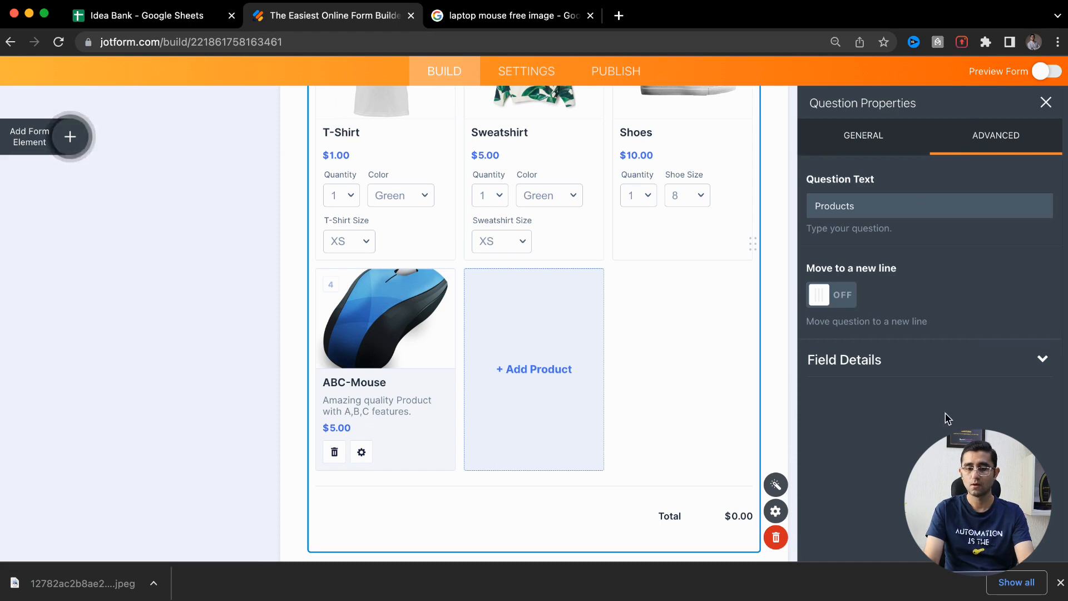
pyautogui.click(949, 366)
pyautogui.scroll(-3, 949, 365)
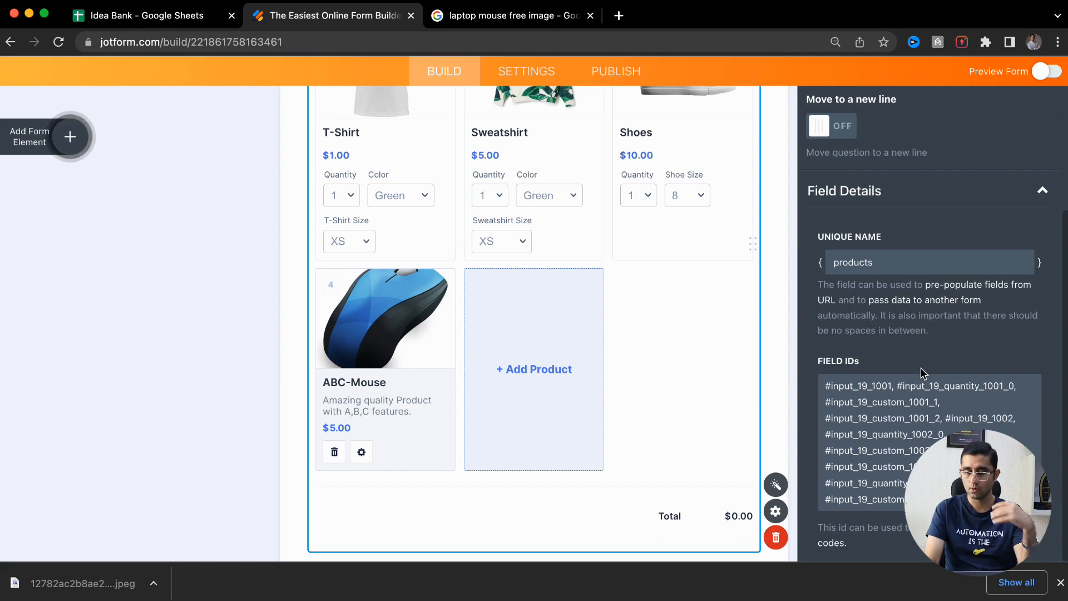
pyautogui.scroll(3, 920, 372)
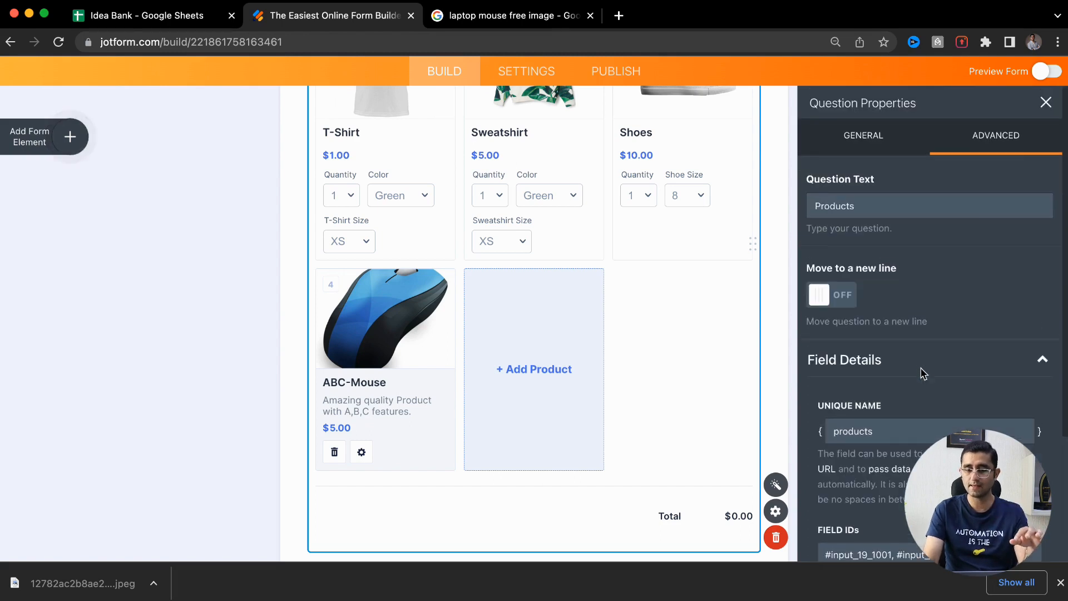
pyautogui.click(884, 138)
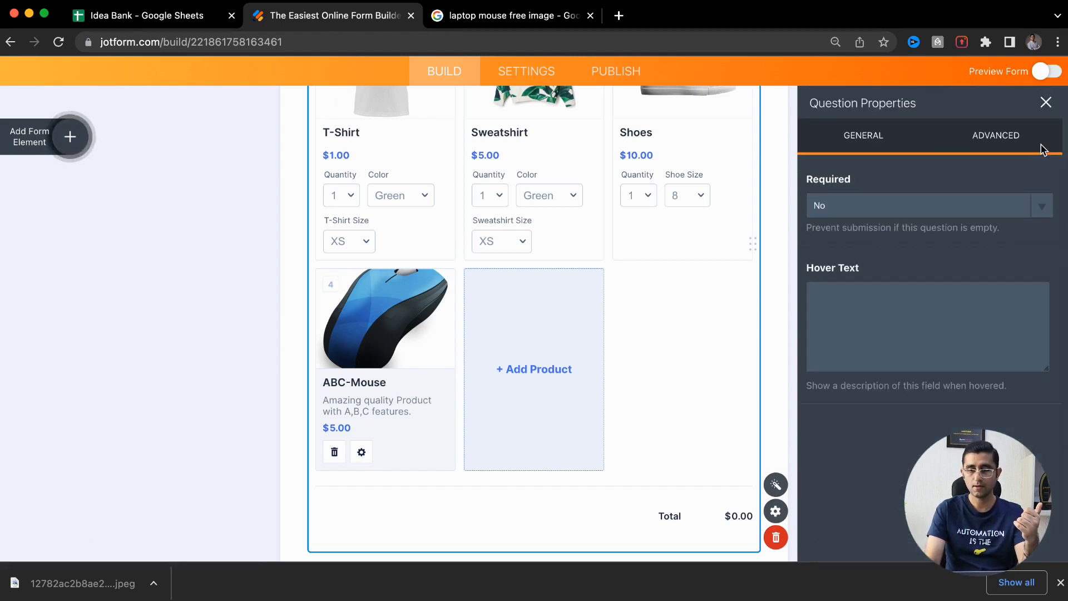
pyautogui.click(1049, 104)
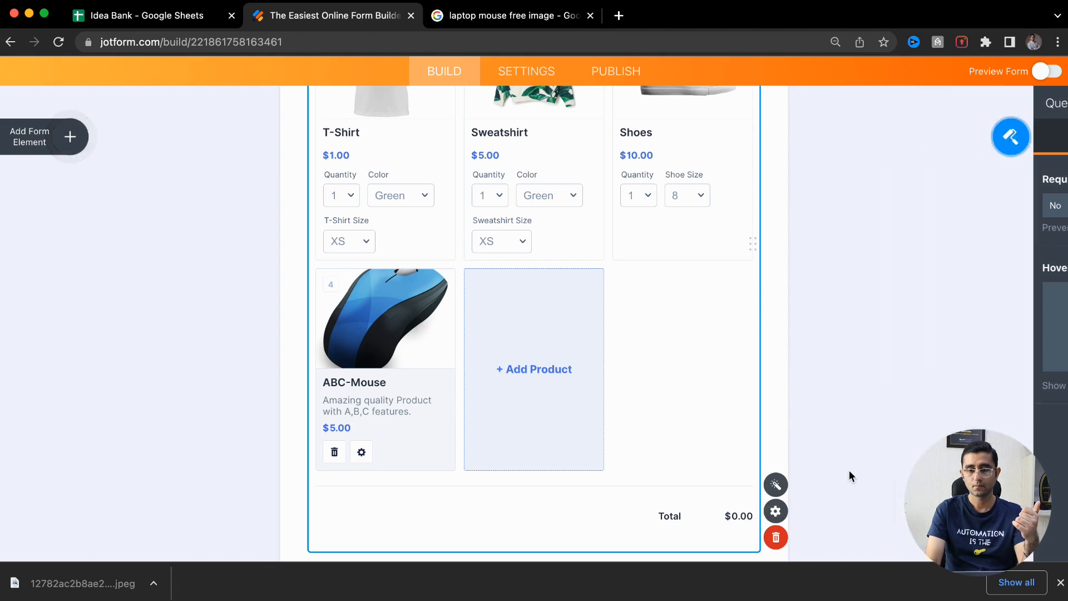
# In Payment Settings, review coupons and enable shipping charged per product item
pyautogui.click(777, 485)
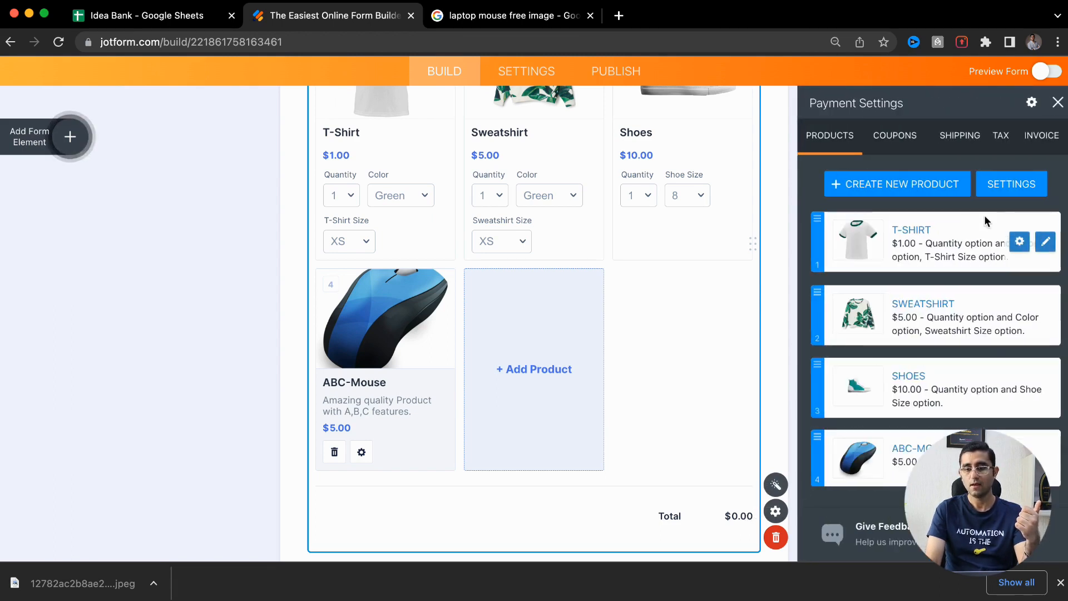
pyautogui.scroll(5, 946, 341)
pyautogui.hscroll(3, 947, 342)
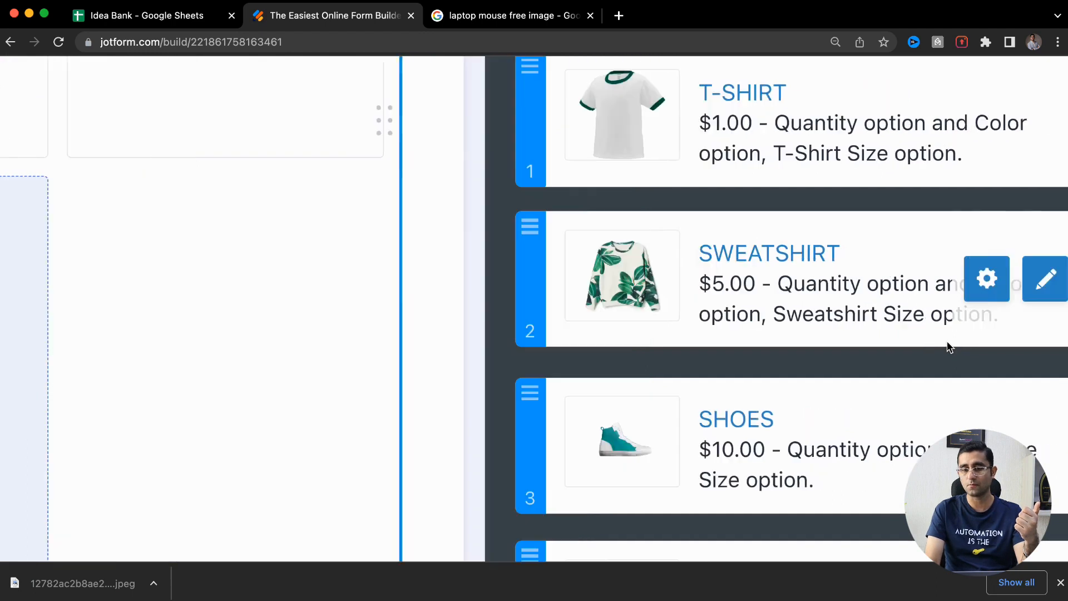
pyautogui.scroll(-5, 950, 346)
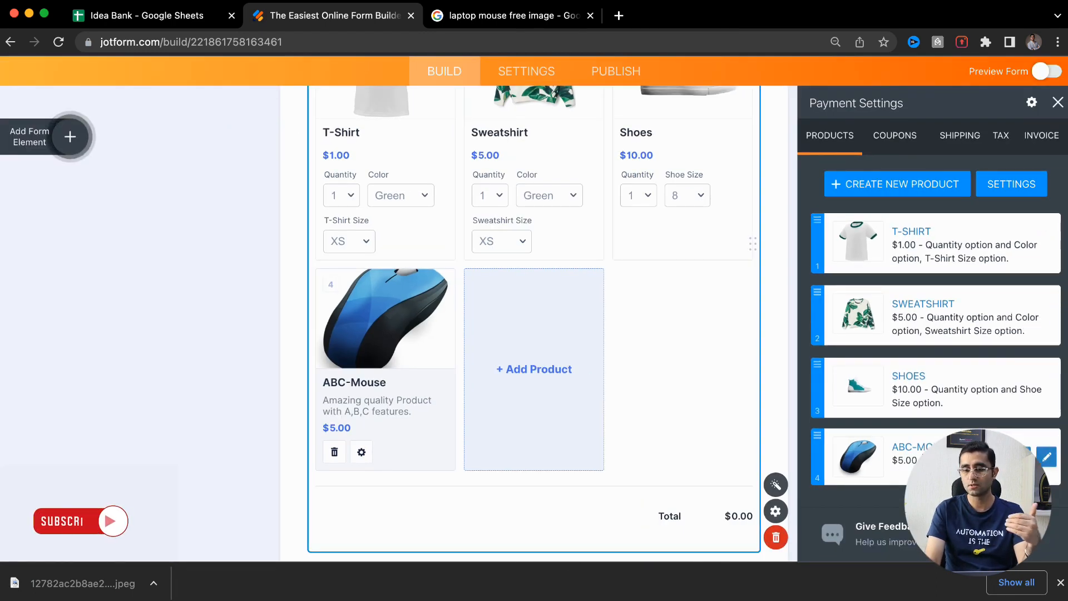
pyautogui.click(899, 140)
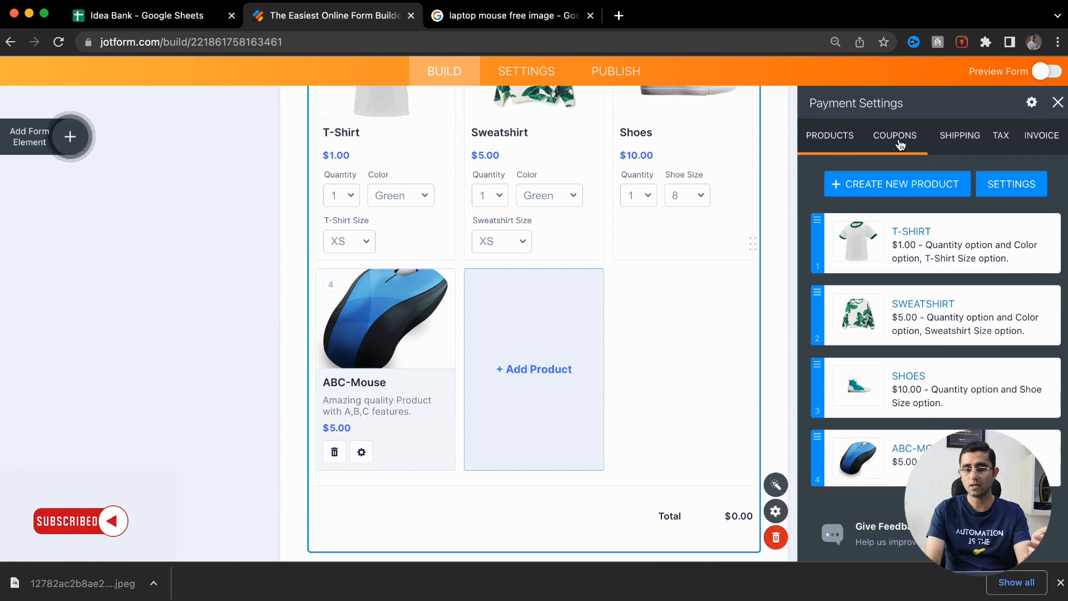
pyautogui.click(957, 143)
pyautogui.click(841, 197)
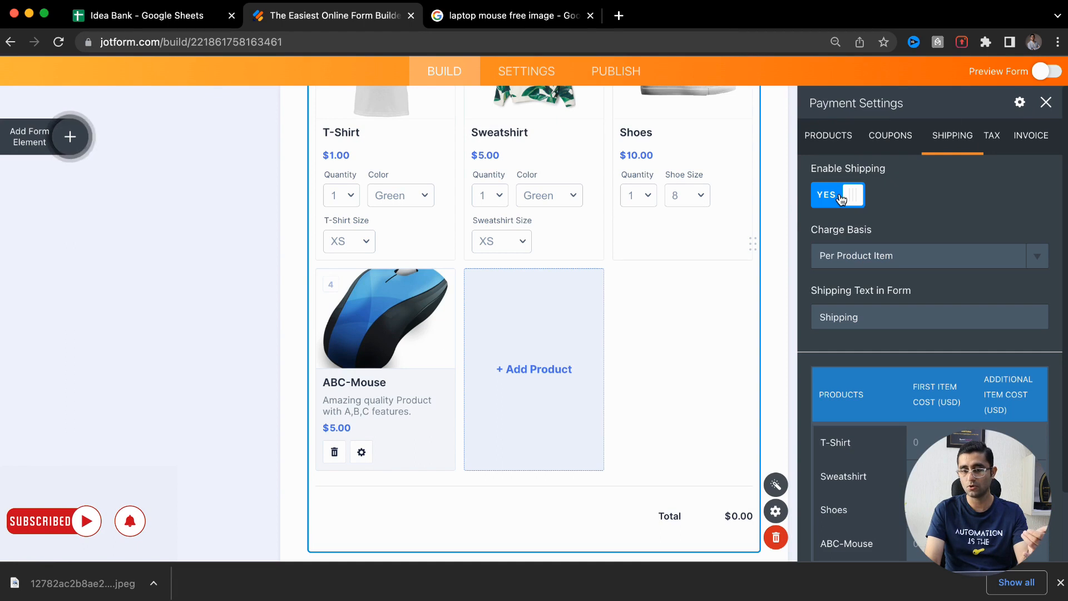
pyautogui.click(929, 441)
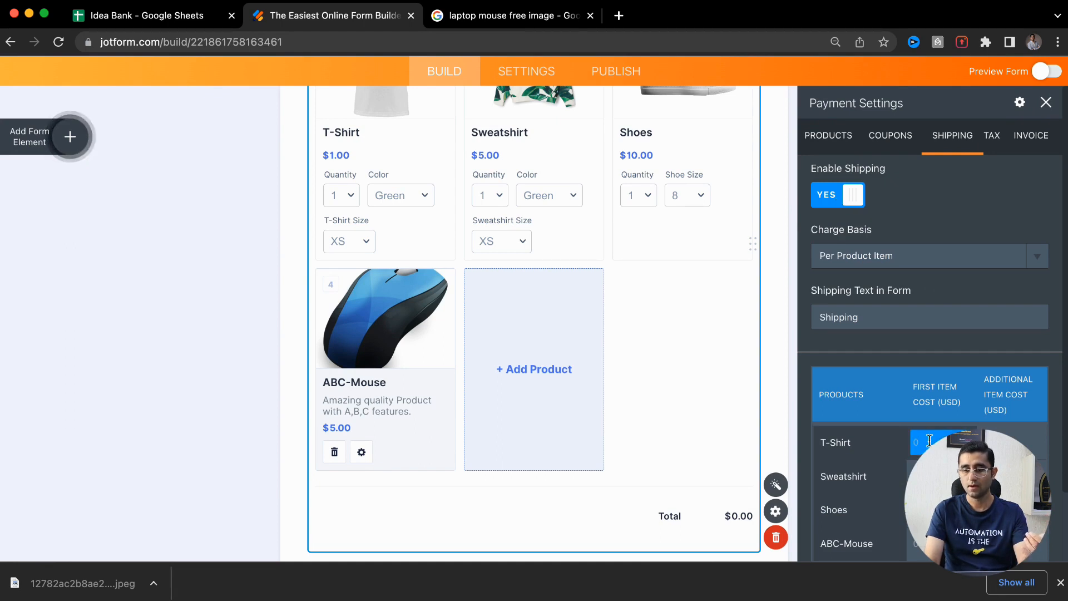
# Apply the 18% base tax rate and enable invoice generation
pyautogui.click(993, 149)
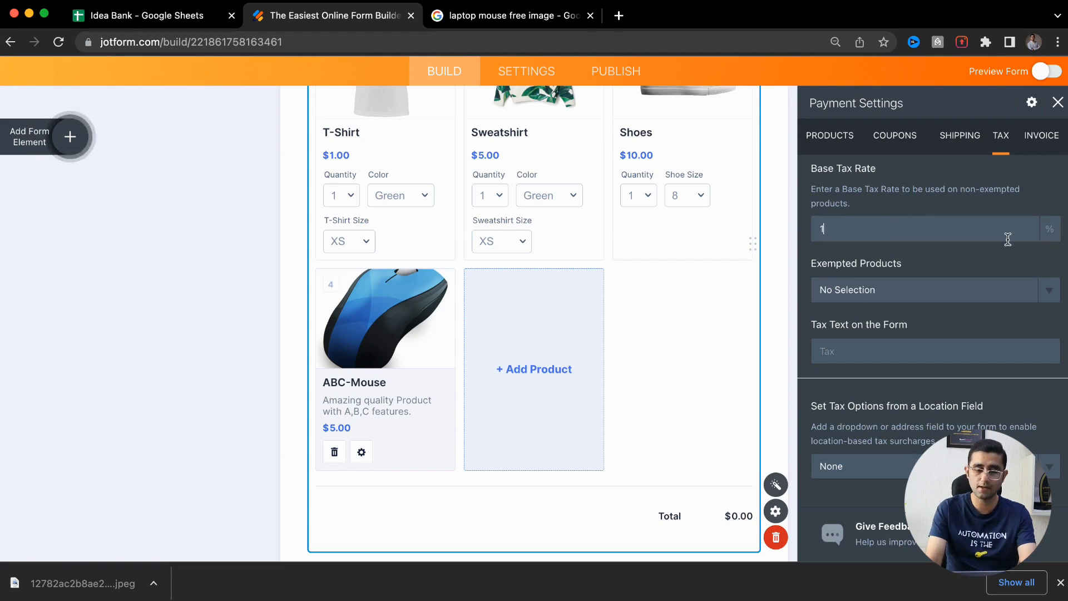
pyautogui.click(977, 207)
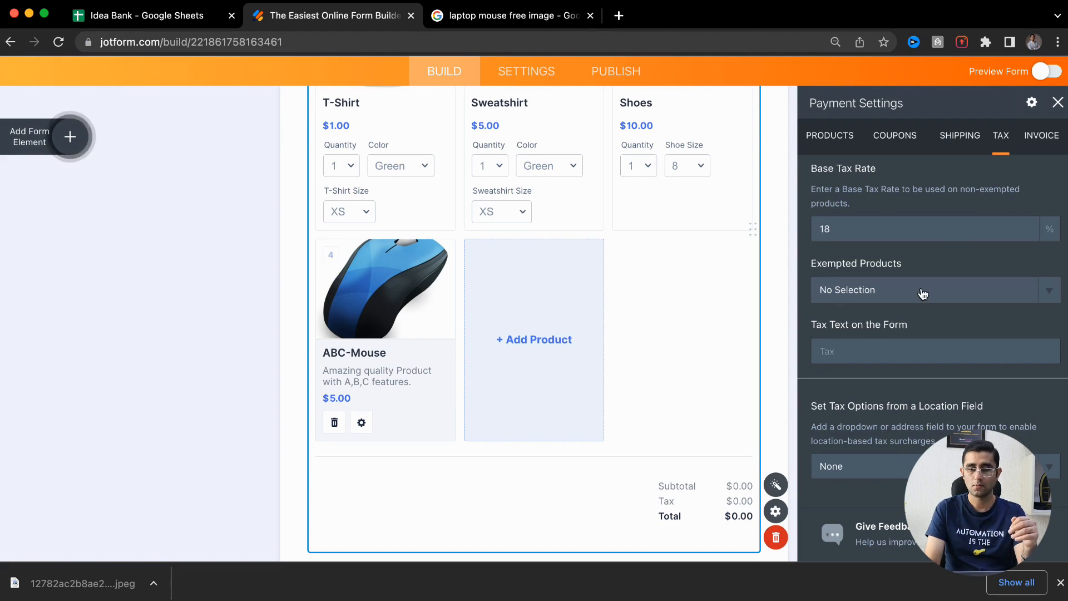
pyautogui.click(1042, 138)
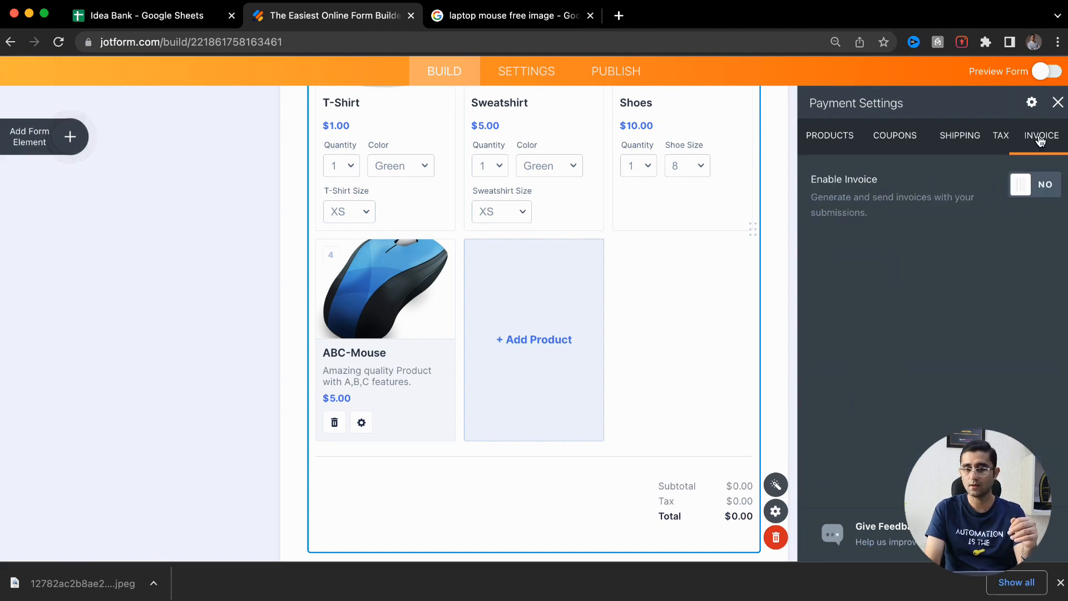
pyautogui.click(1042, 189)
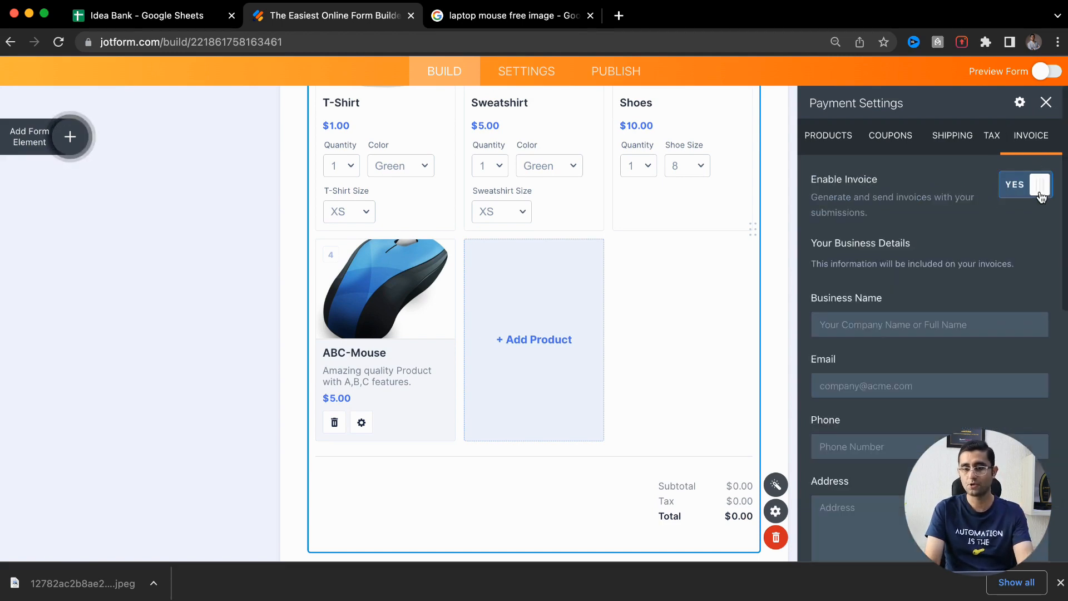
# Review the invoice business name, email, phone, address and notes fields, then close Payment Settings
pyautogui.scroll(-2, 838, 287)
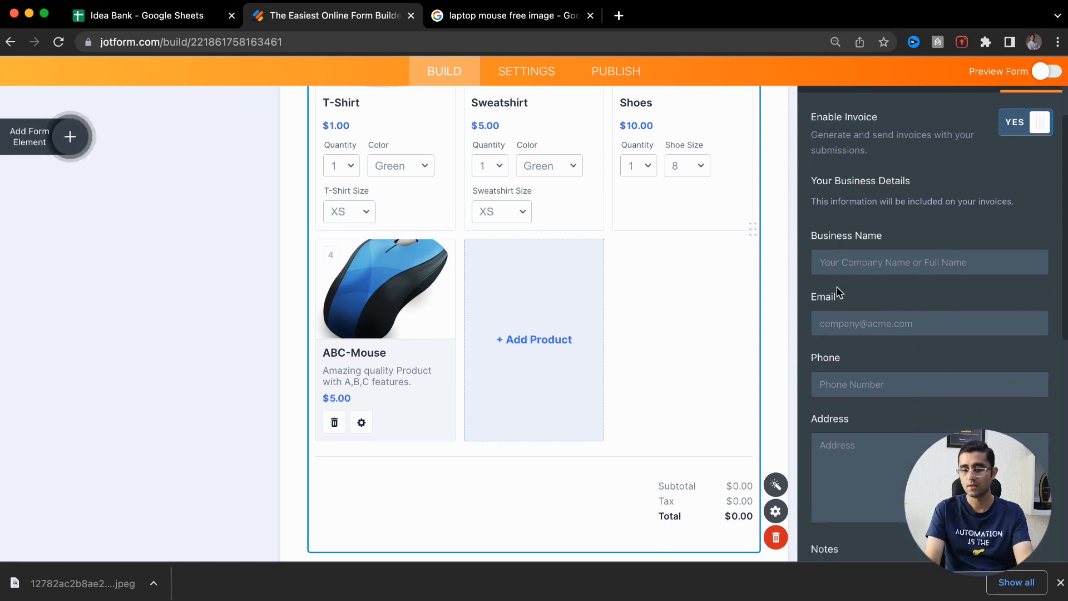
pyautogui.click(862, 265)
pyautogui.click(837, 323)
pyautogui.scroll(-2, 834, 311)
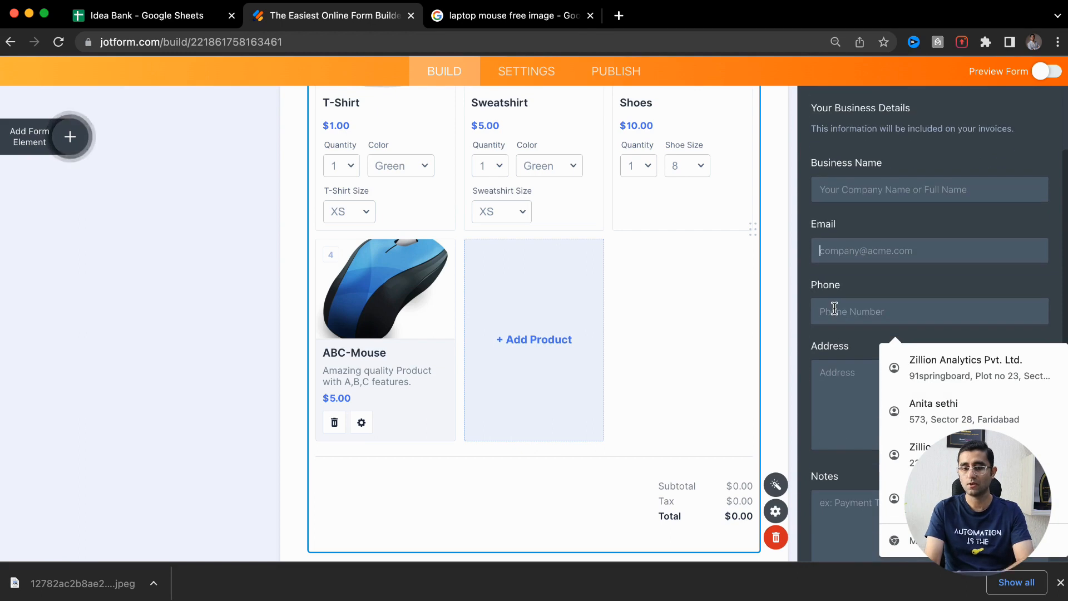
pyautogui.click(834, 308)
pyautogui.scroll(-5, 881, 258)
pyautogui.click(880, 258)
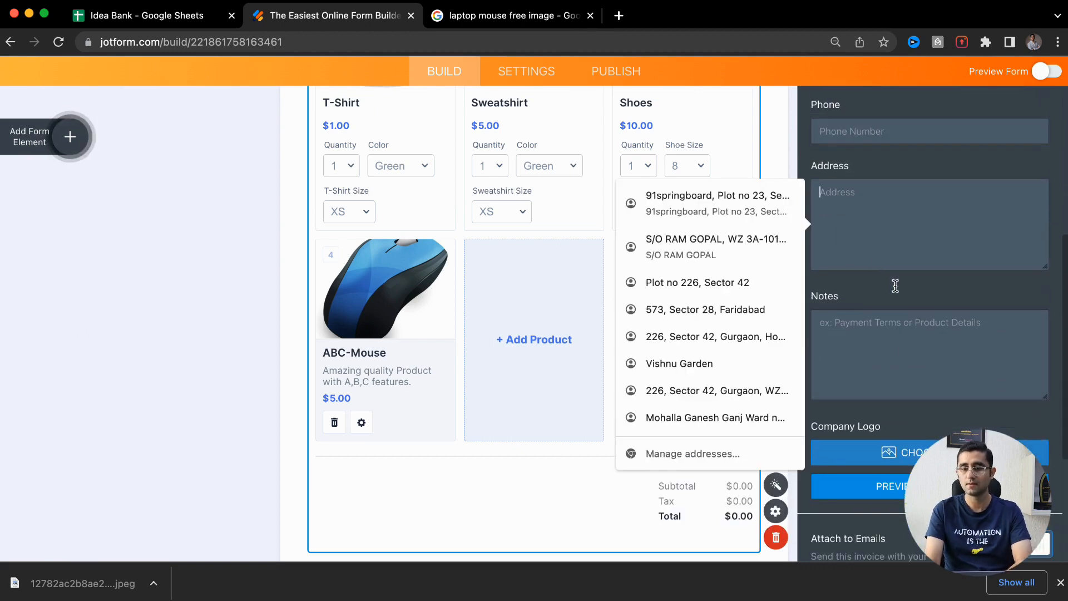
pyautogui.click(907, 367)
pyautogui.scroll(-3, 872, 429)
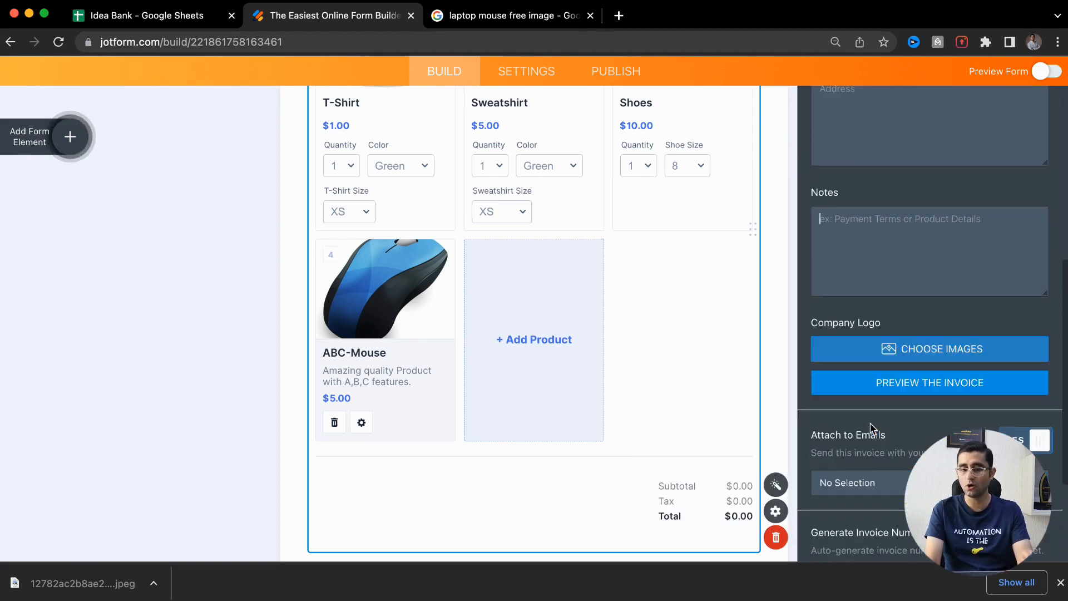
pyautogui.scroll(-3, 871, 428)
pyautogui.scroll(10, 871, 429)
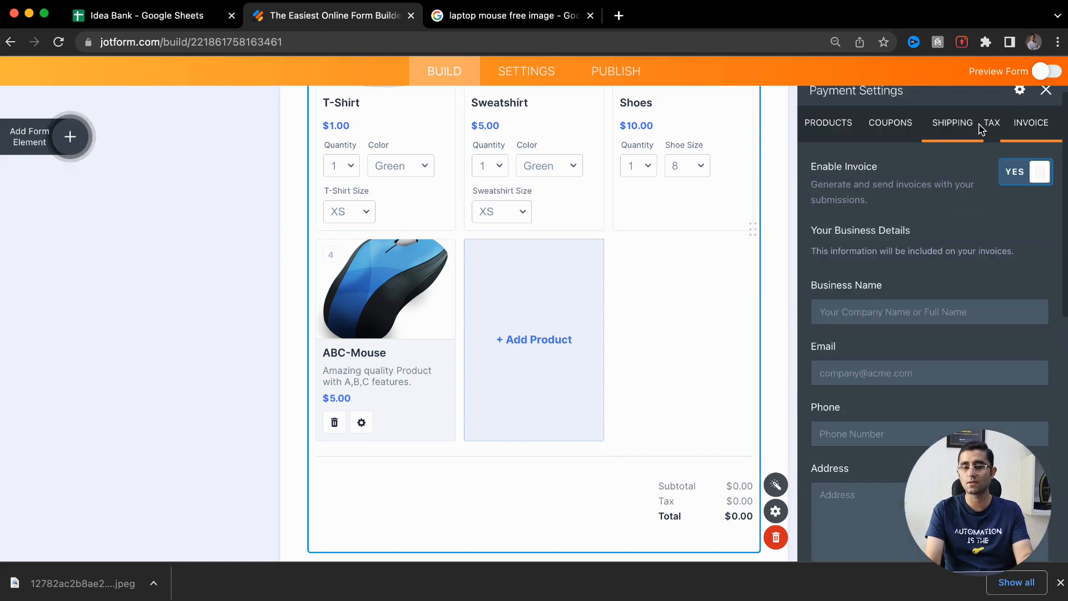
pyautogui.click(1046, 91)
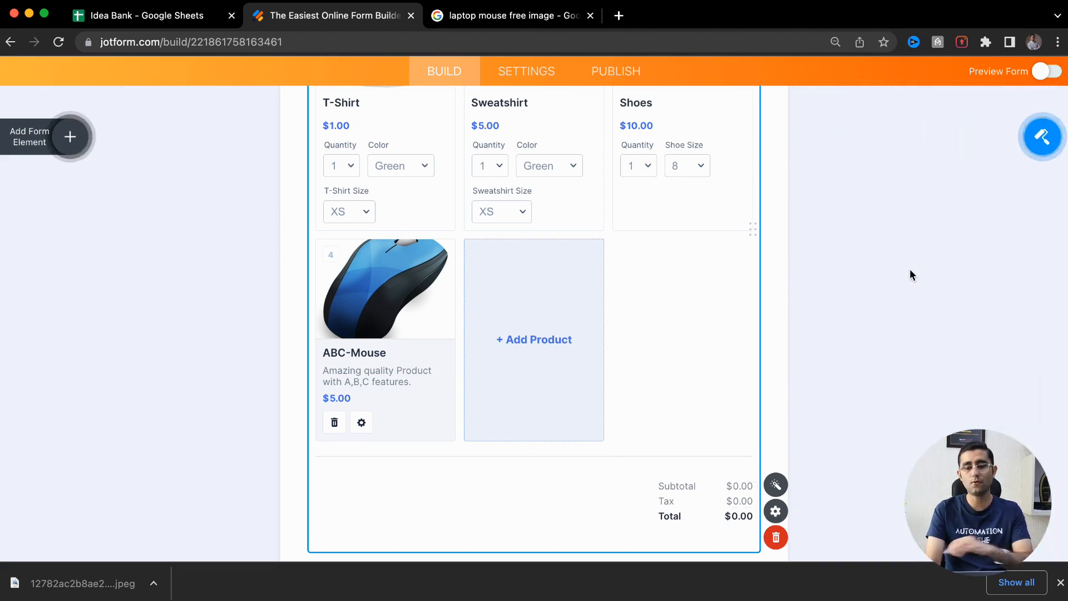
pyautogui.scroll(-10, 910, 268)
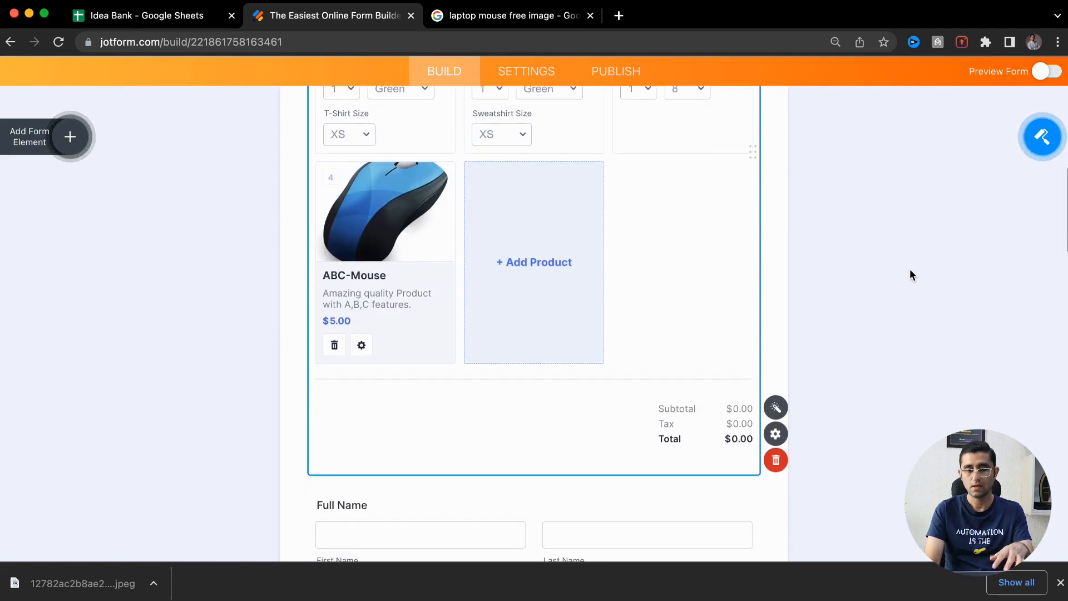
pyautogui.click(454, 299)
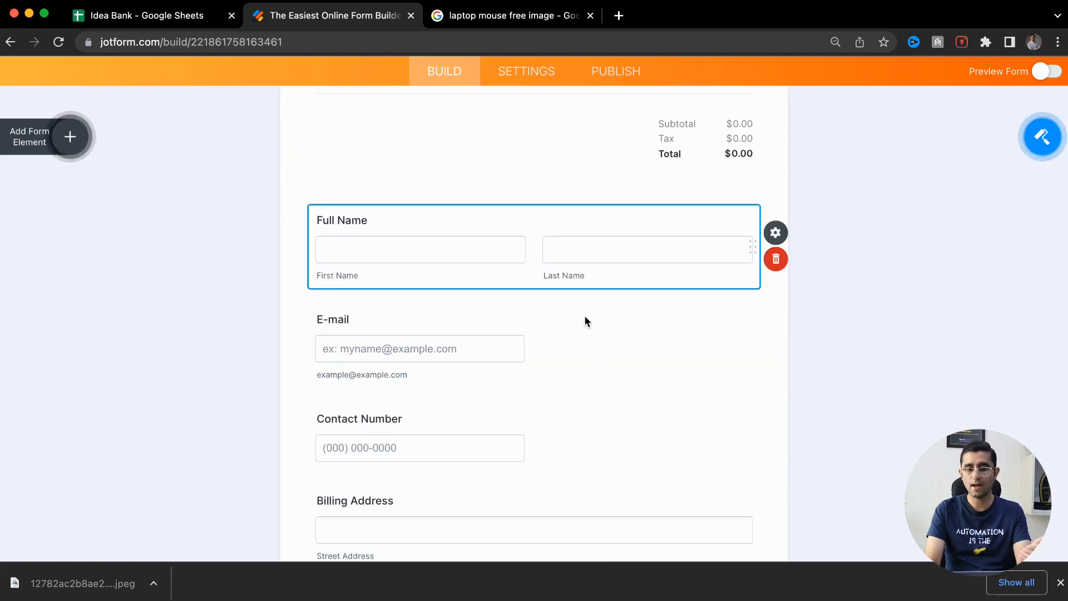
pyautogui.scroll(-2, 584, 315)
pyautogui.click(550, 296)
pyautogui.scroll(-3, 549, 297)
pyautogui.click(560, 200)
pyautogui.scroll(-4, 532, 306)
pyautogui.scroll(-8, 532, 306)
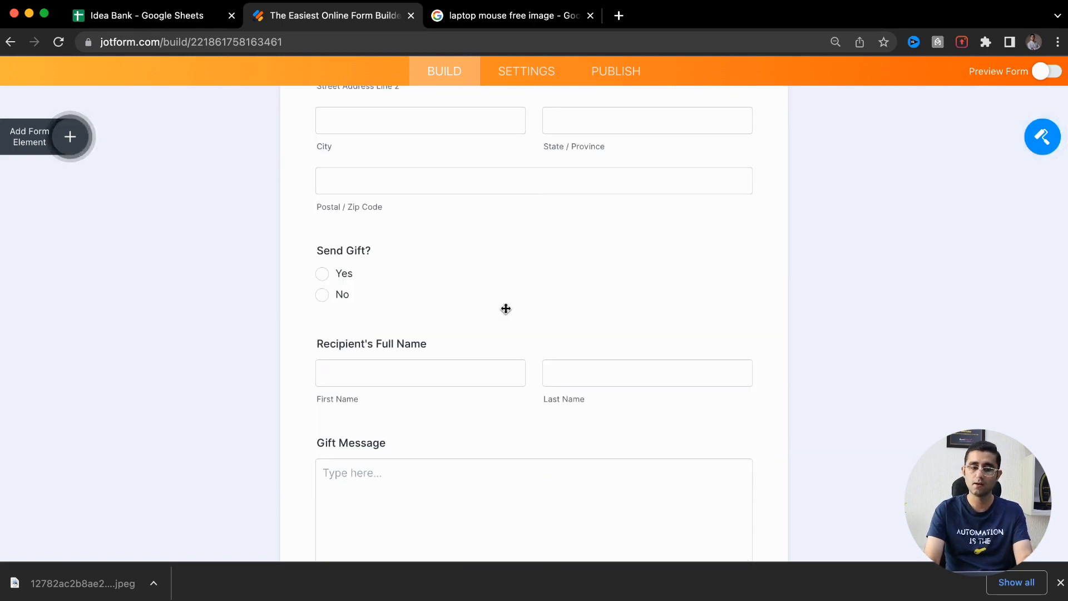
pyautogui.scroll(-8, 505, 309)
pyautogui.click(448, 383)
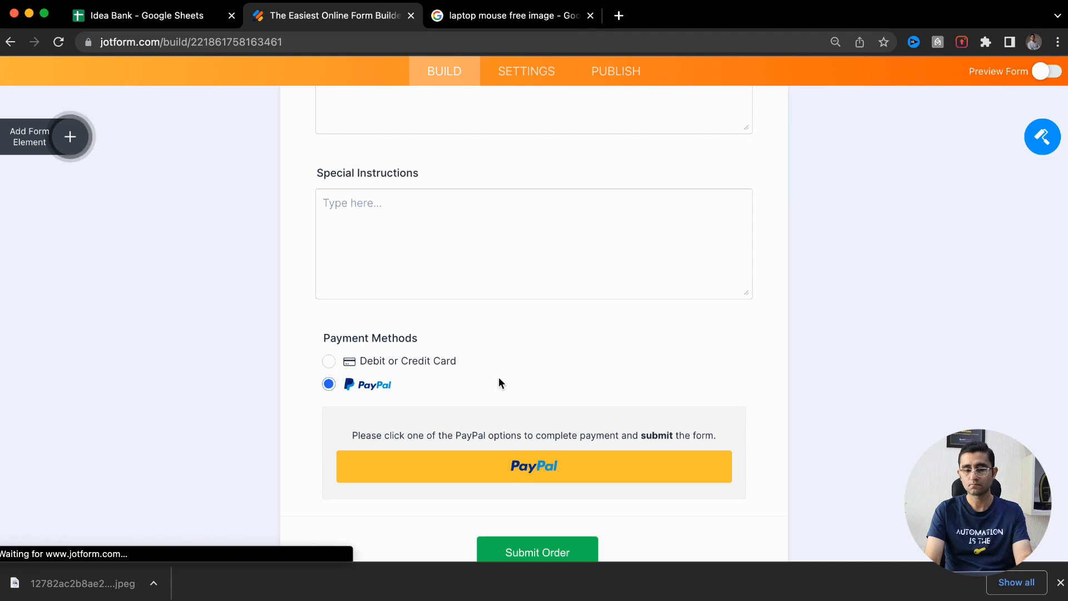
pyautogui.click(432, 360)
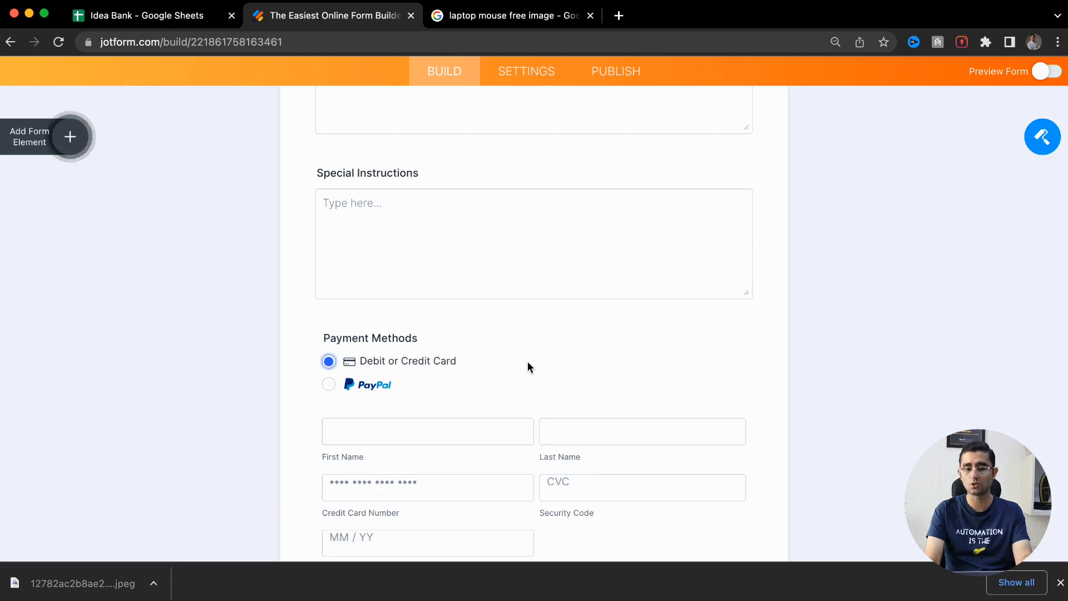
pyautogui.scroll(-3, 527, 368)
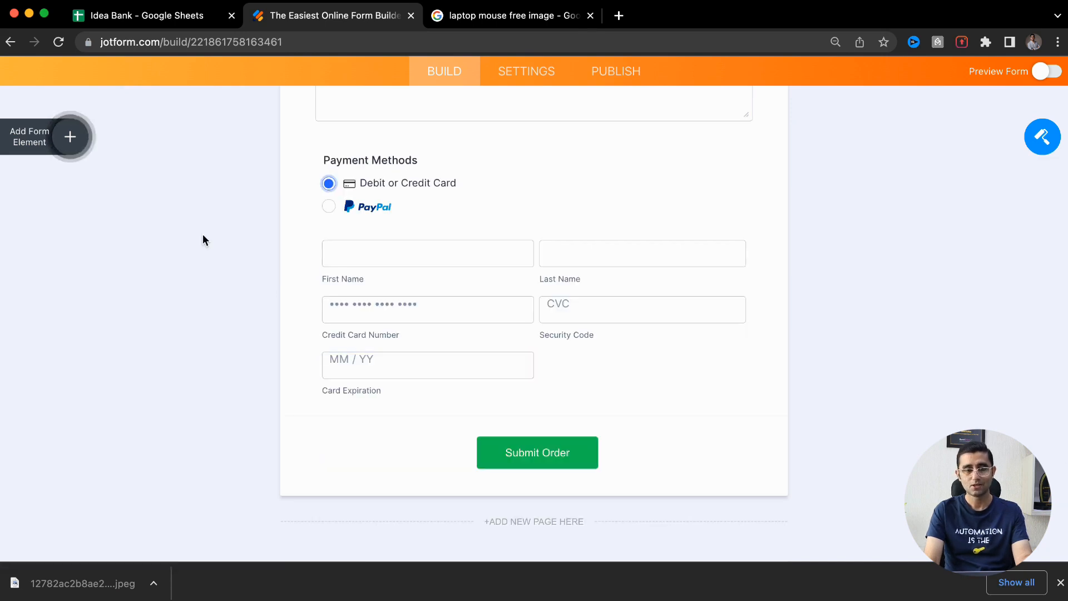
pyautogui.scroll(10, 422, 272)
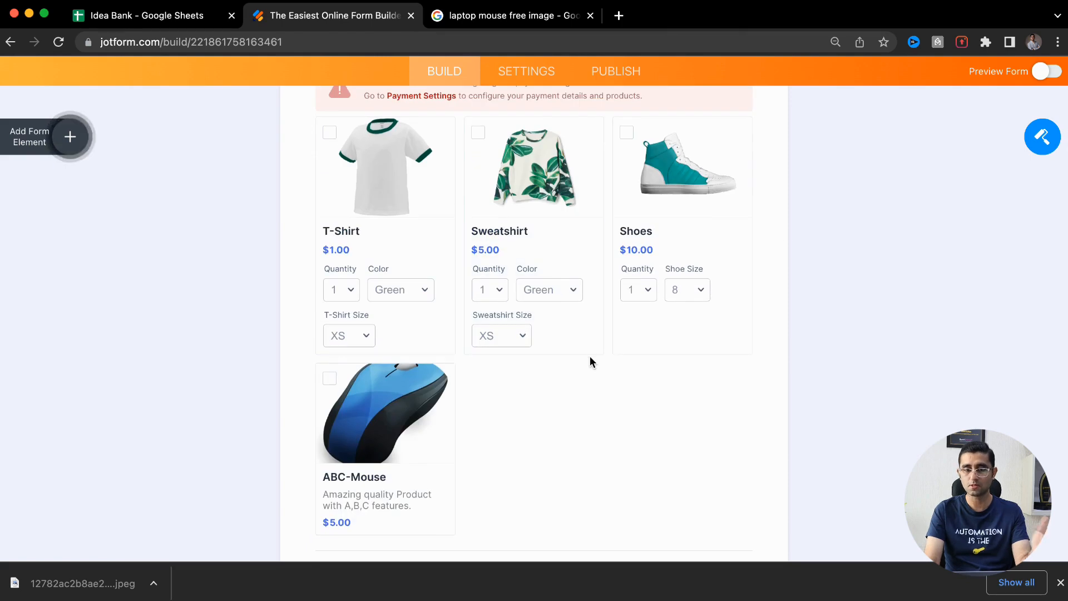
pyautogui.scroll(5, 590, 362)
# Set the Products payment currency to Indian Rupee (INR), keeping Sell Products as payment type
pyautogui.click(436, 302)
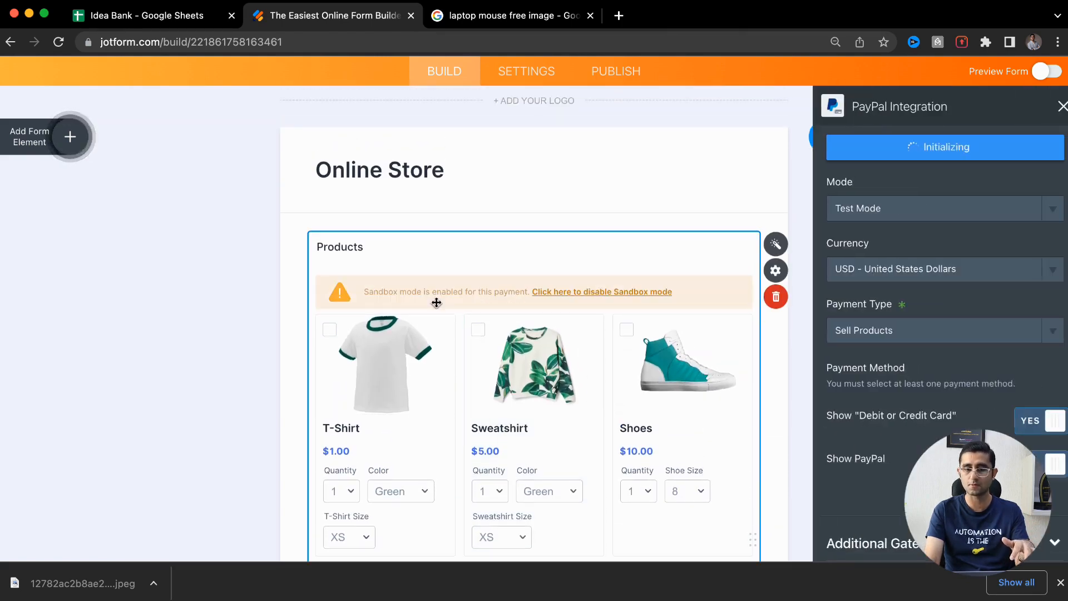
pyautogui.click(925, 279)
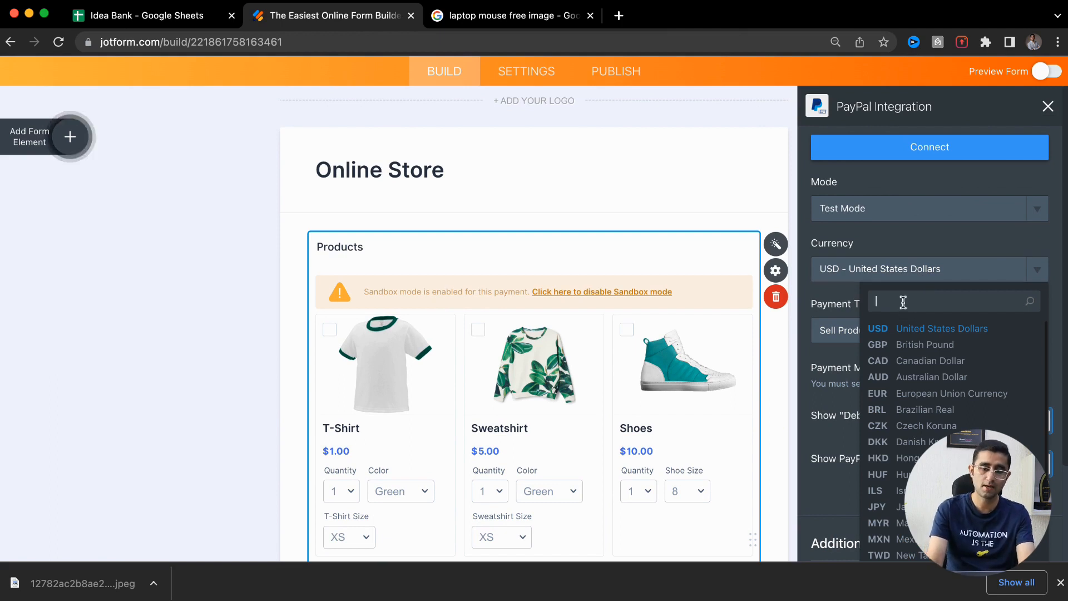
pyautogui.write('Inr')
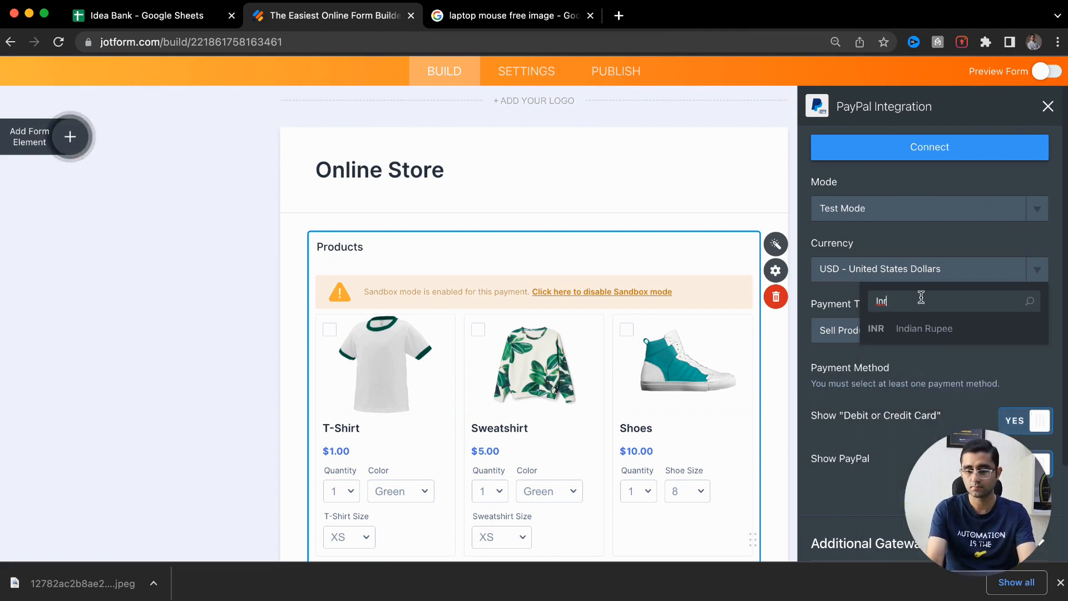
pyautogui.click(928, 328)
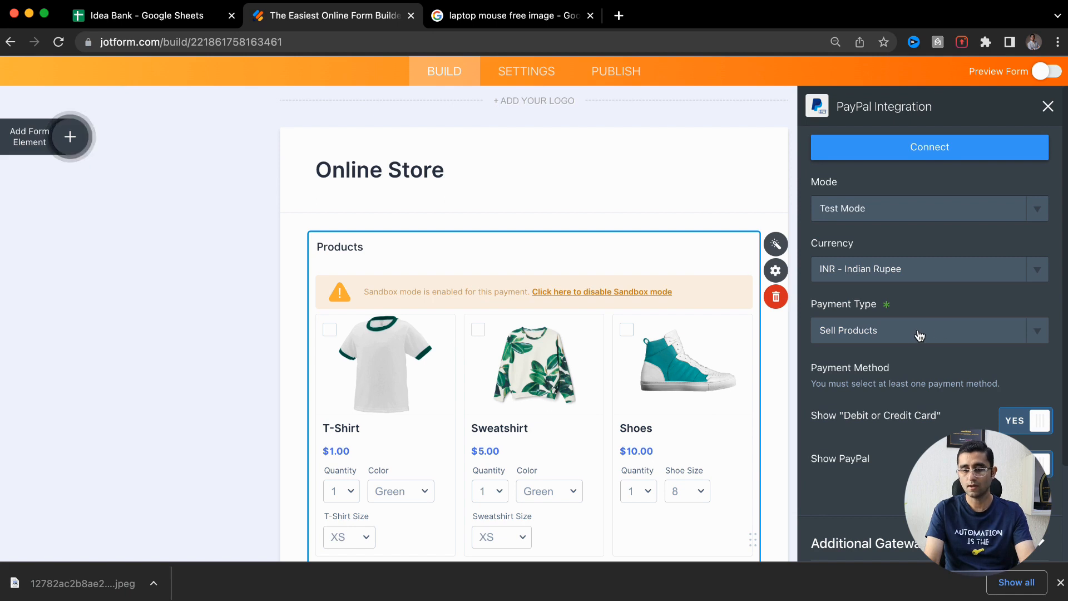
pyautogui.click(919, 334)
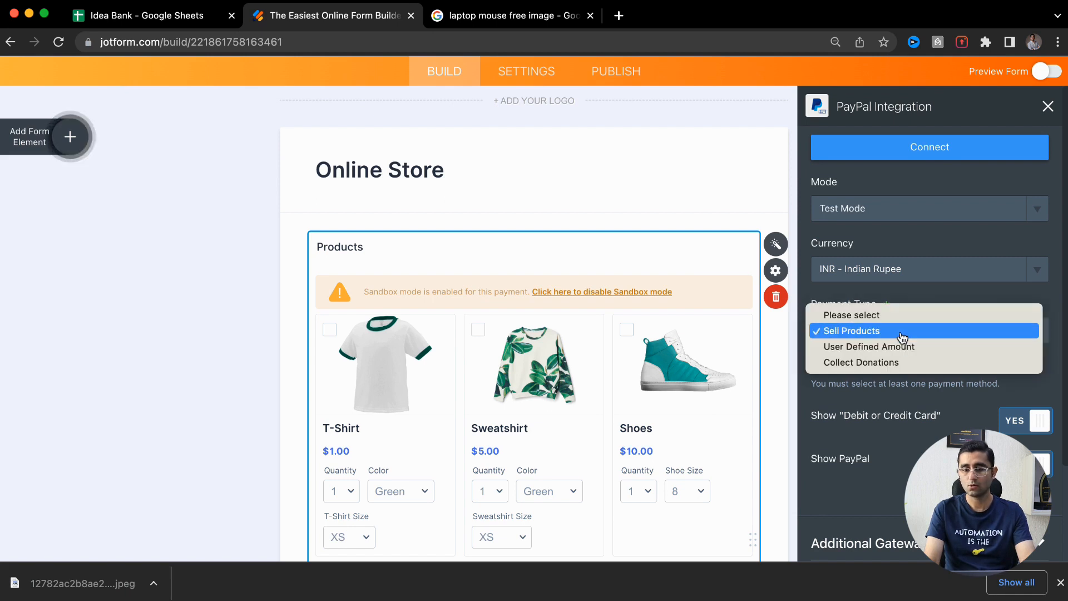
pyautogui.click(900, 332)
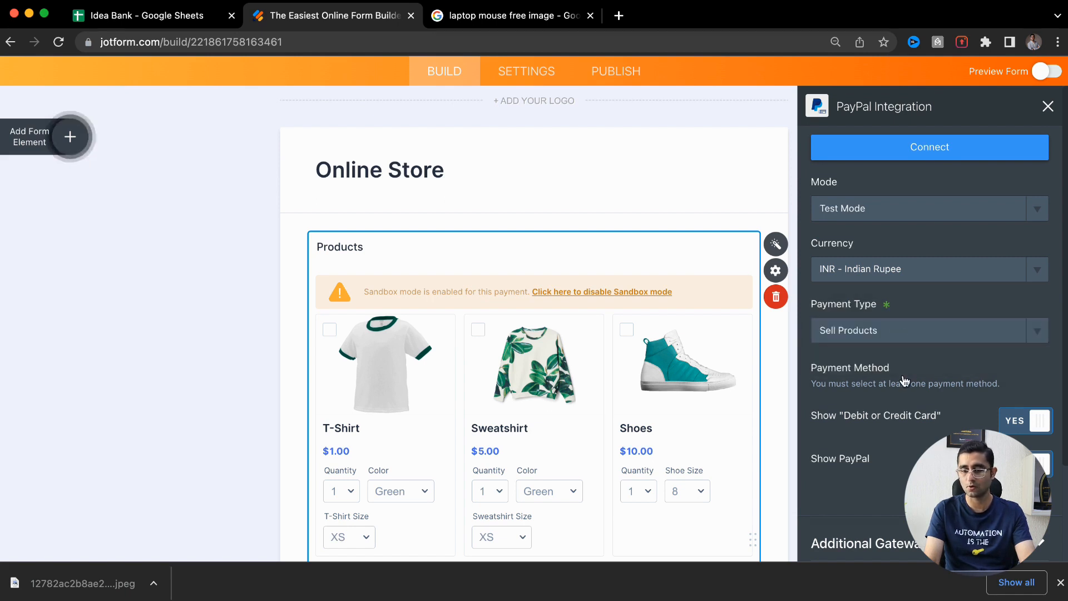
# Keep card payments on, hide PayPal, review gateway settings, and close the panel
pyautogui.scroll(-1, 904, 380)
pyautogui.click(1022, 381)
pyautogui.click(1022, 381)
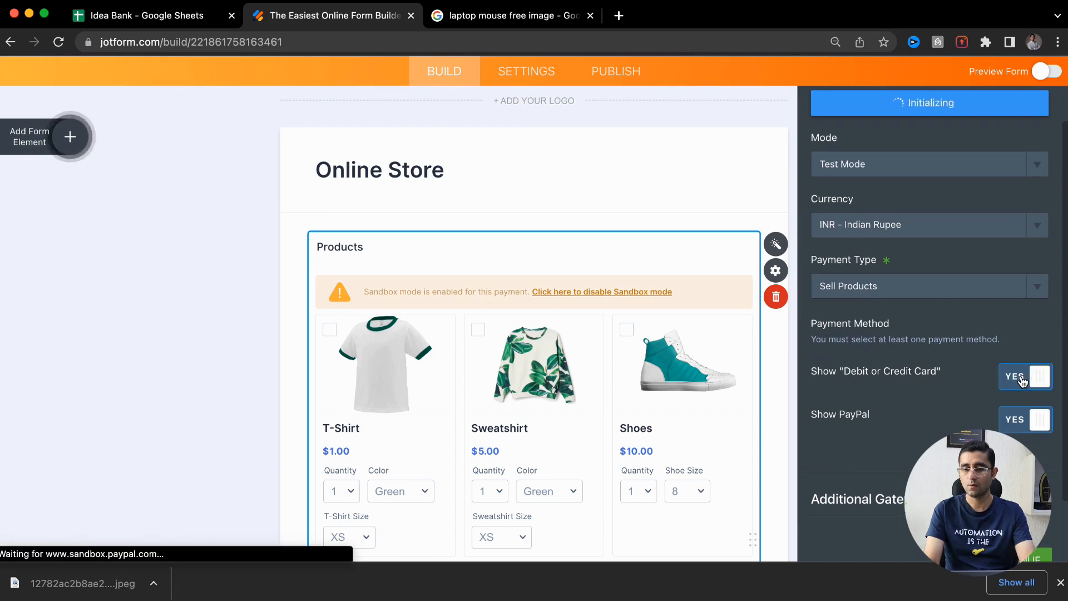
pyautogui.click(1025, 421)
pyautogui.scroll(1, 1050, 277)
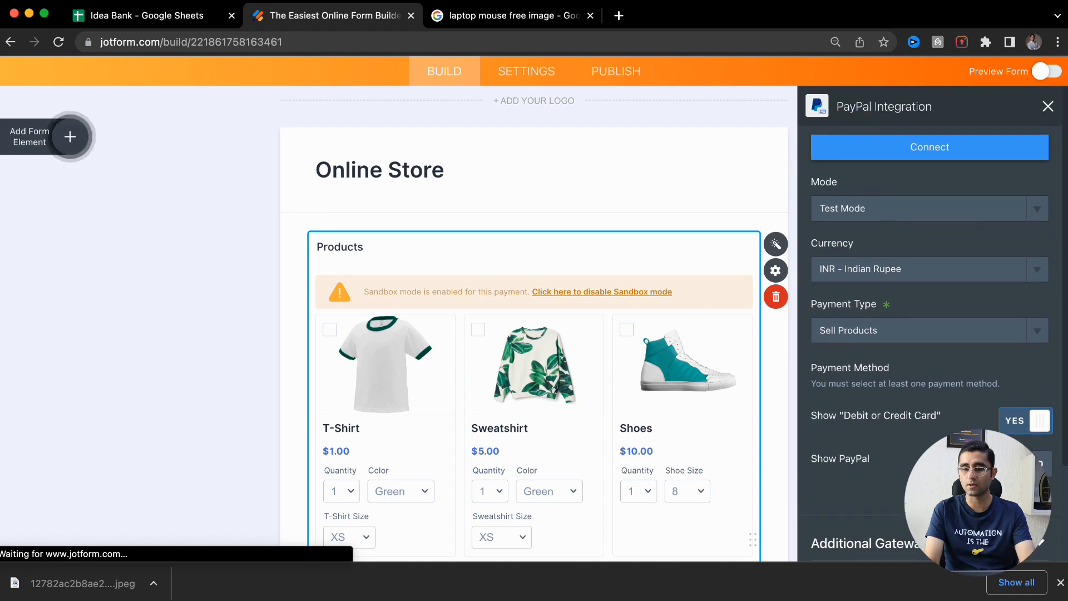
pyautogui.scroll(-3, 980, 365)
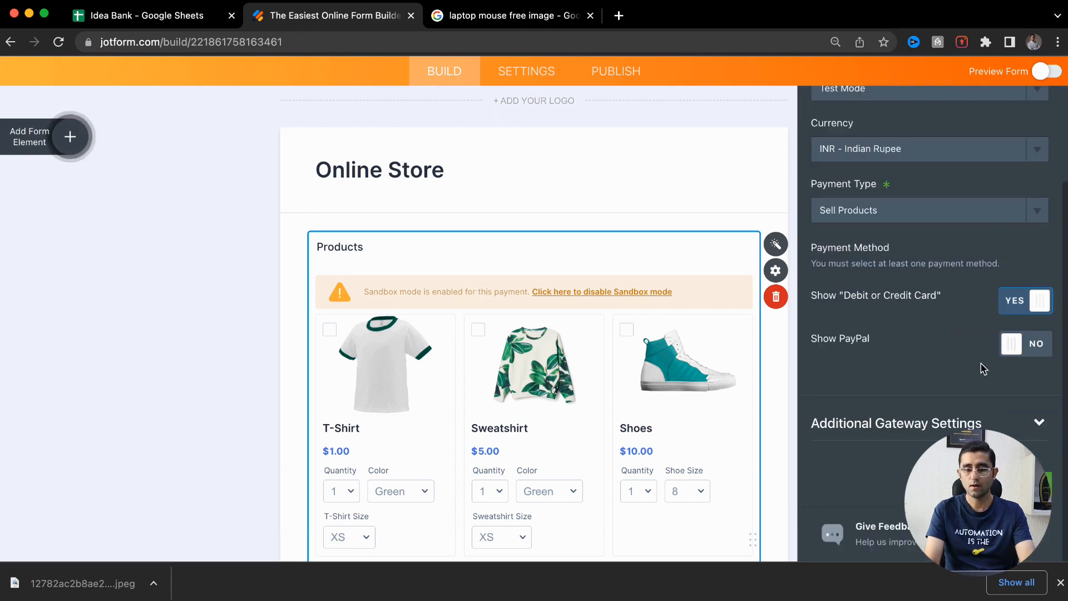
pyautogui.click(971, 426)
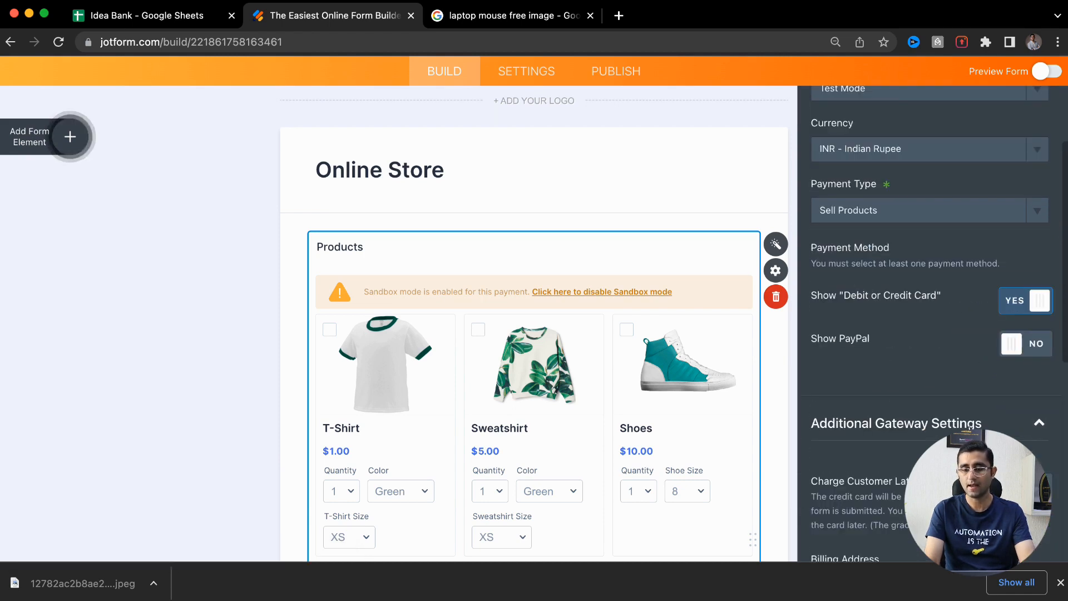
pyautogui.scroll(-5, 970, 428)
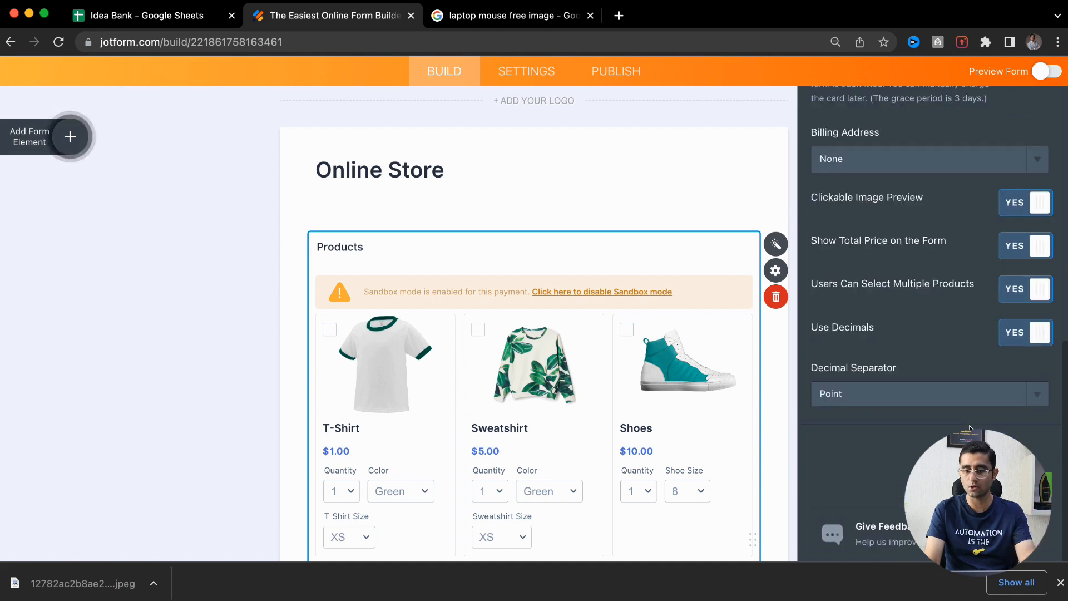
pyautogui.scroll(-1, 932, 323)
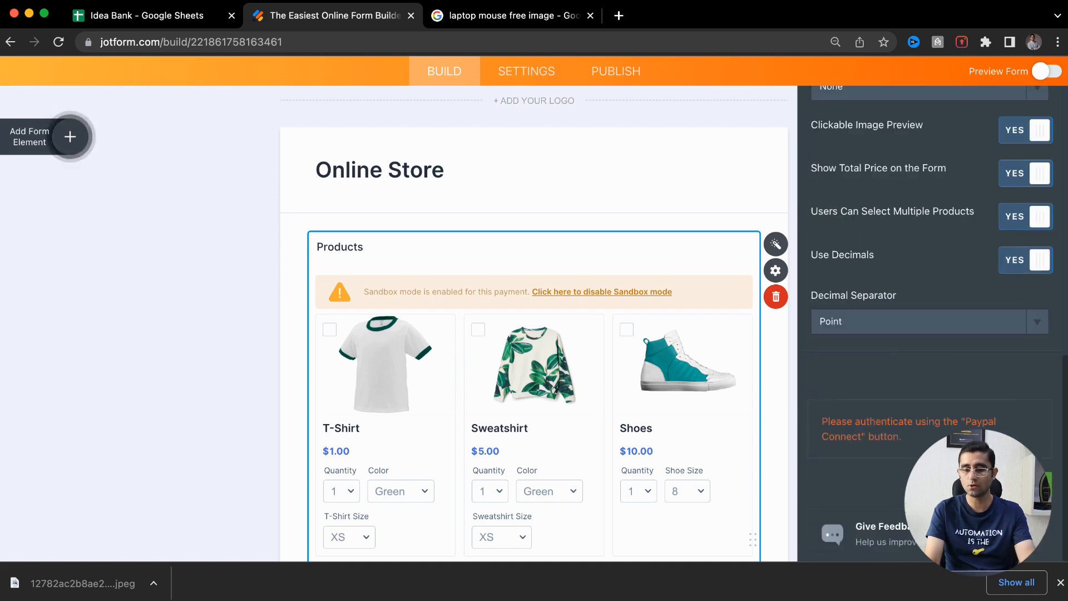
pyautogui.scroll(7, 932, 323)
pyautogui.scroll(2, 870, 106)
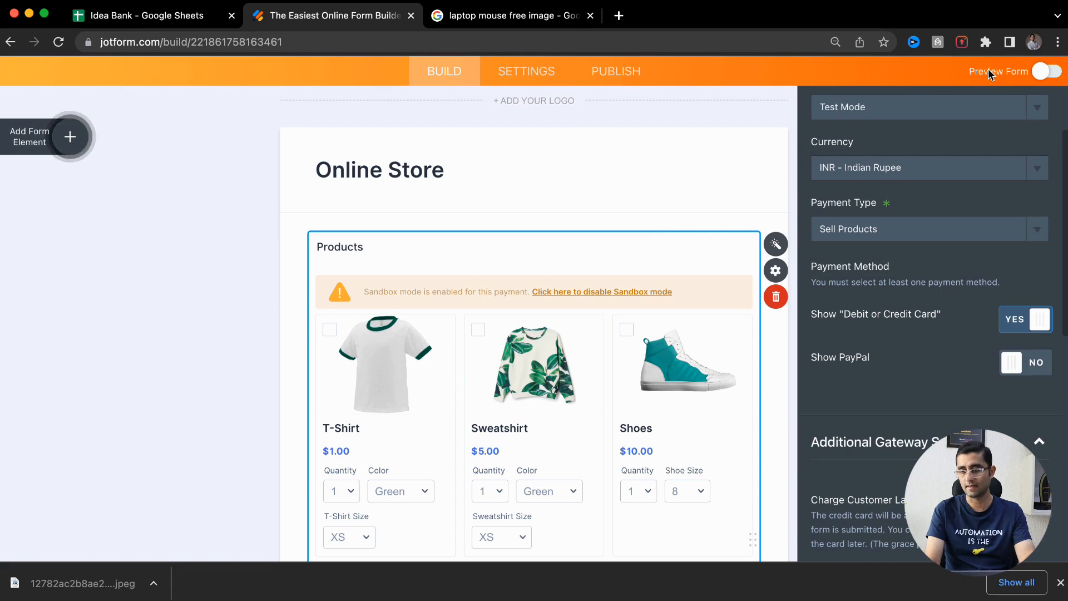
pyautogui.click(122, 215)
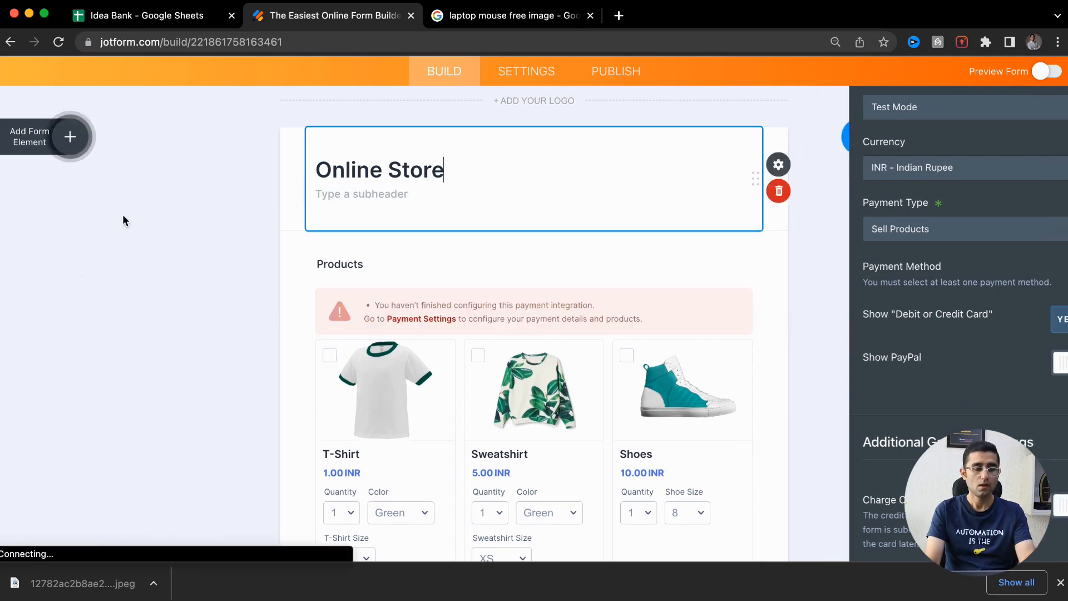
# Retitle the form from Online Store to 'ABC Store-New Delhi'
pyautogui.click(391, 186)
pyautogui.tripleClick(390, 185)
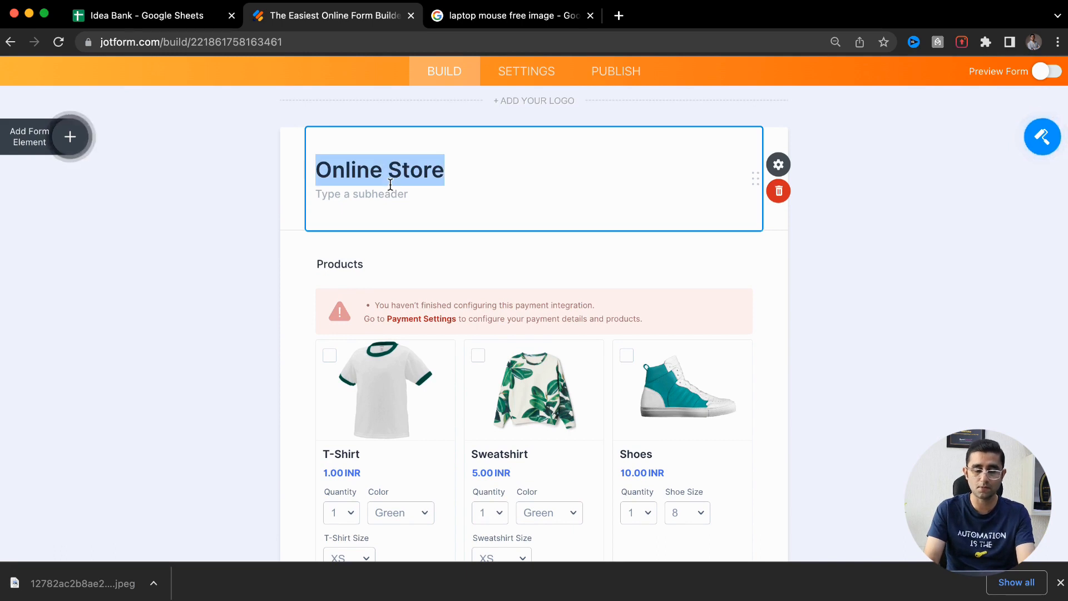
pyautogui.write('ABC Store')
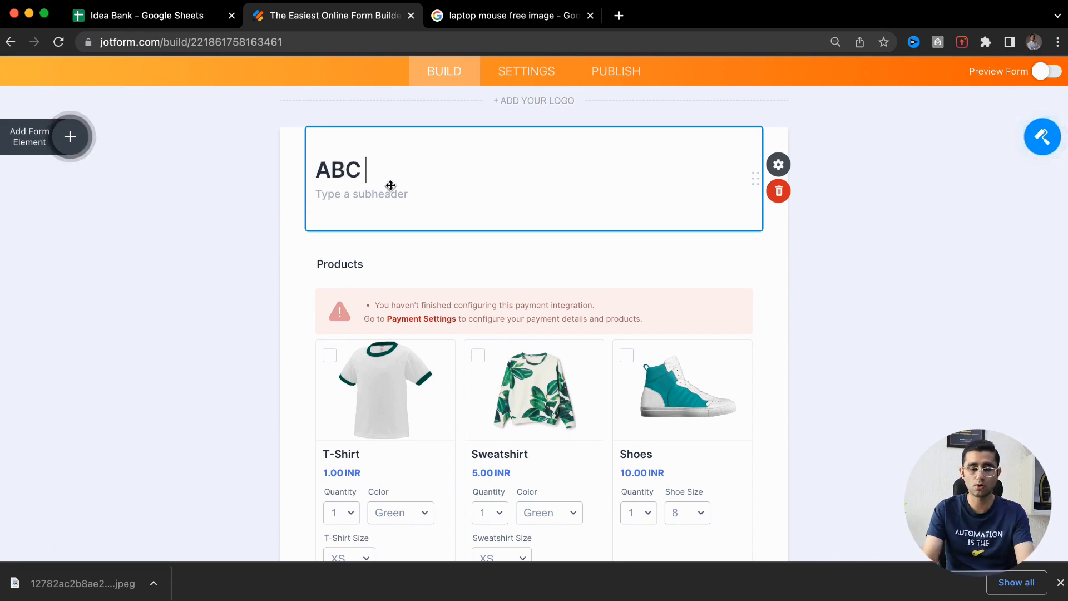
pyautogui.write('-')
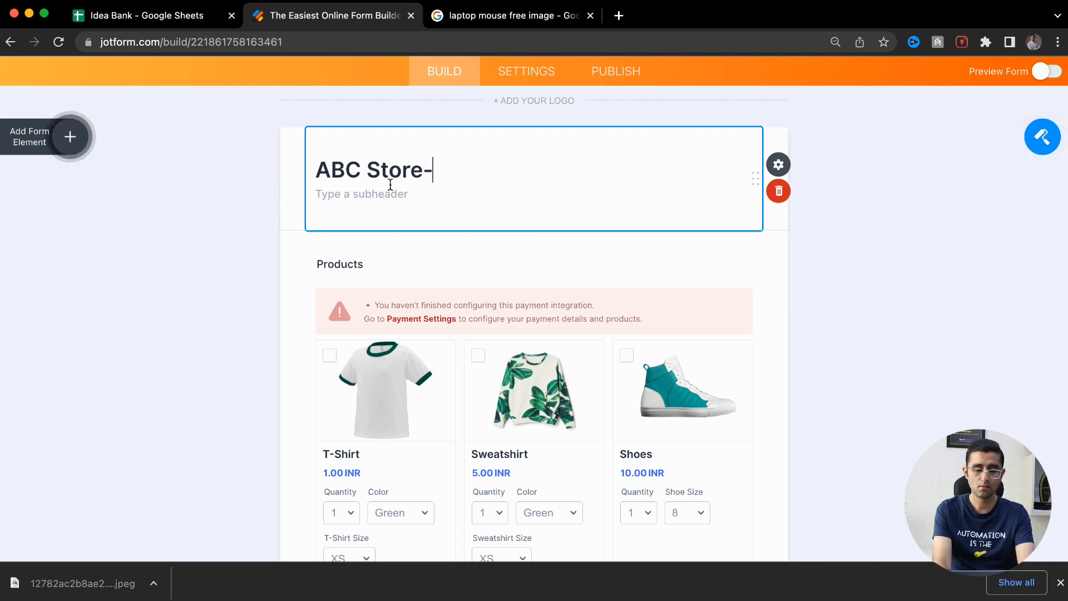
pyautogui.write('New Delhi')
# Start the subheader text with an opening quotation mark
pyautogui.click(372, 199)
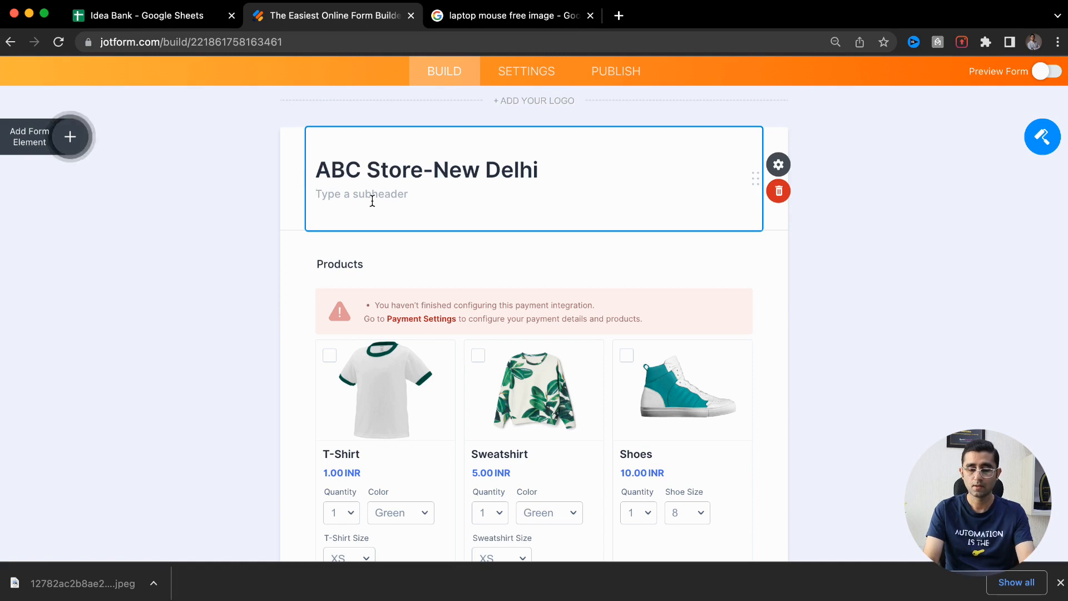
pyautogui.write('[')
pyautogui.press('BackSpace')
pyautogui.write(':')
pyautogui.press('BackSpace')
pyautogui.write('"1 Line about your Business')
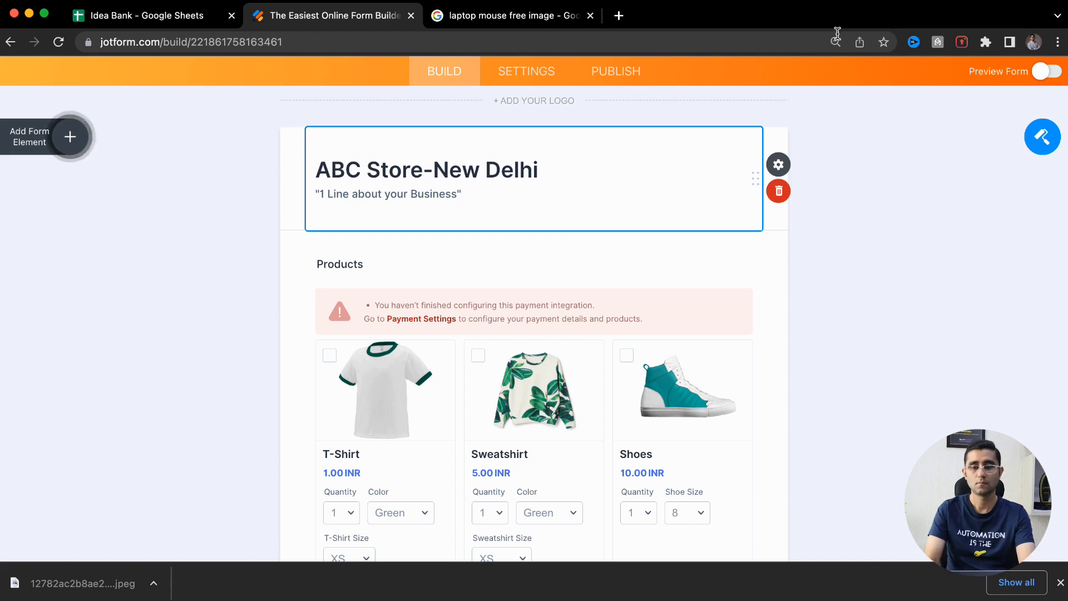
pyautogui.click(779, 164)
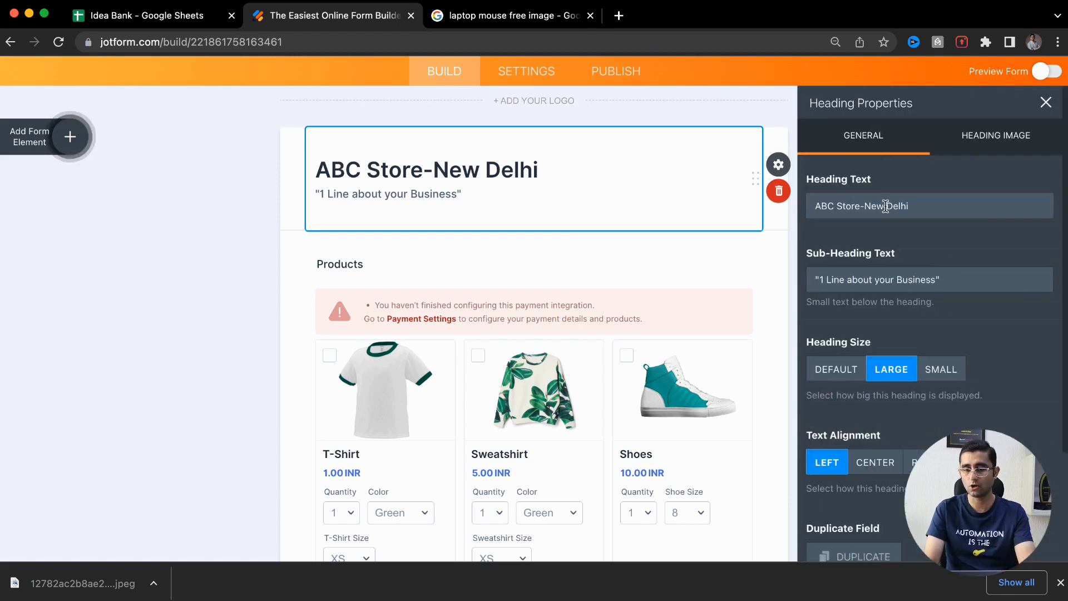
pyautogui.scroll(-5, 942, 256)
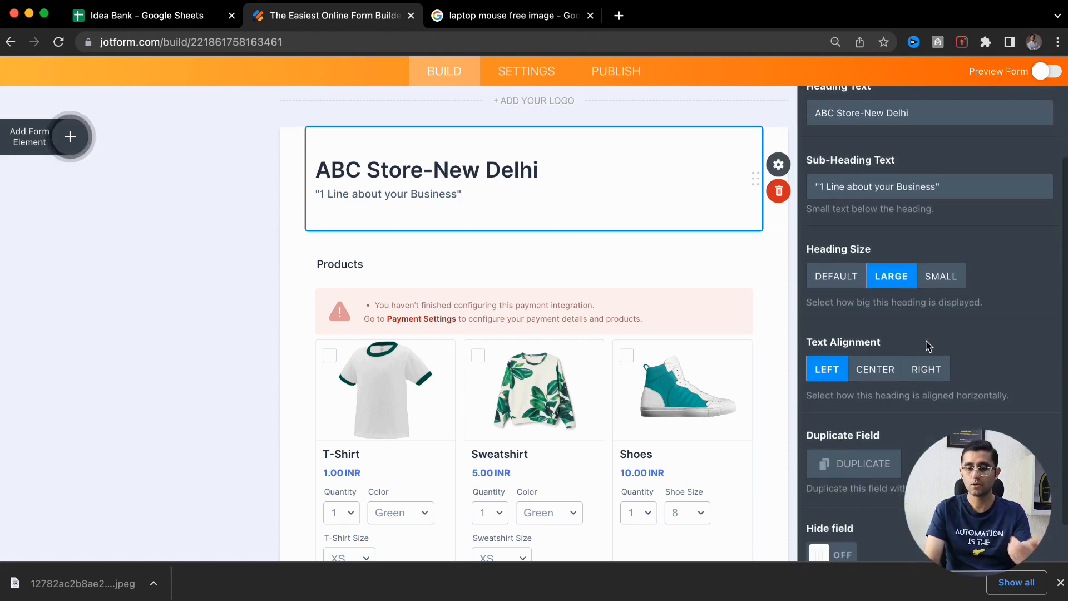
pyautogui.scroll(5, 927, 344)
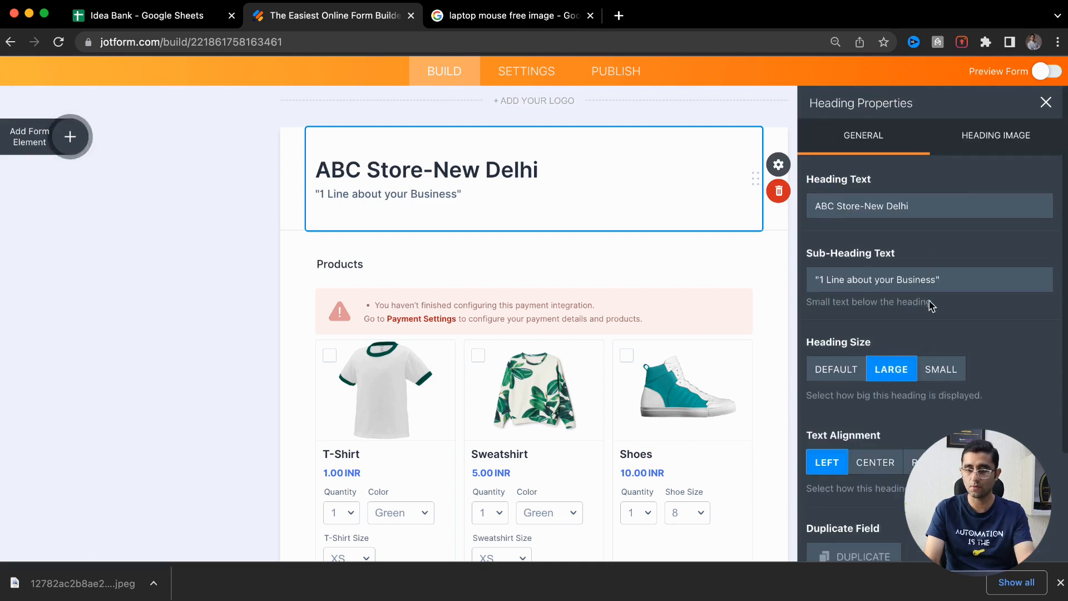
pyautogui.click(985, 142)
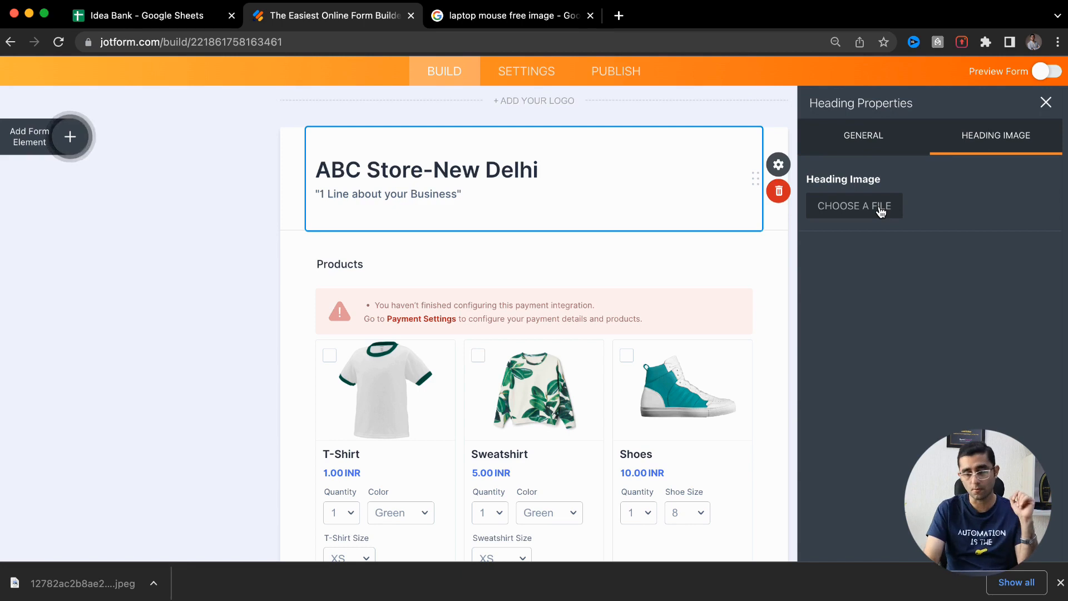
pyautogui.click(1046, 103)
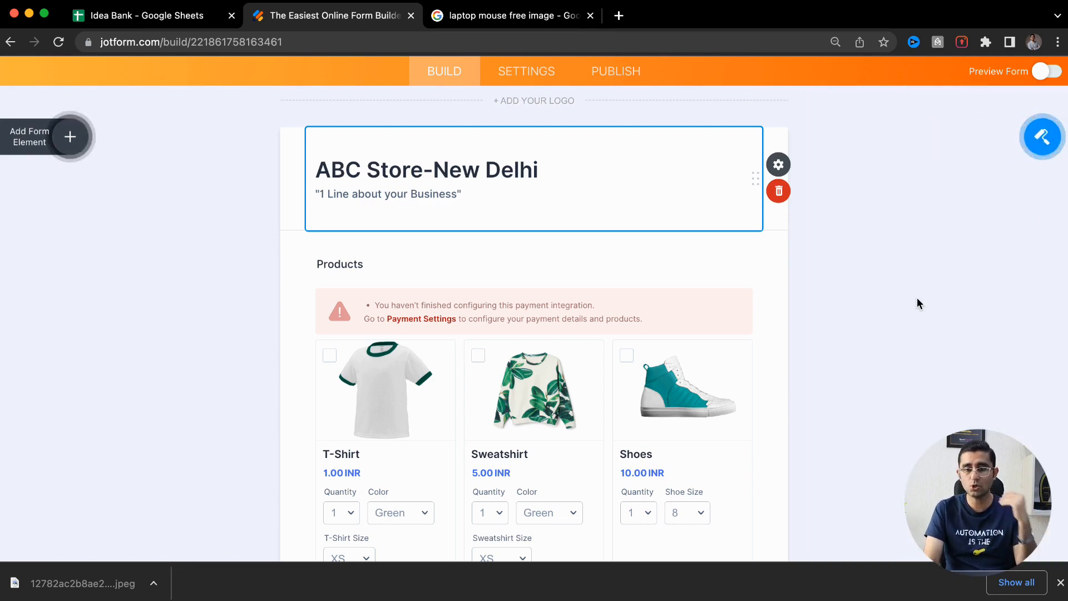
# Switch on Preview Form and dismiss the download and error notices
pyautogui.click(1048, 126)
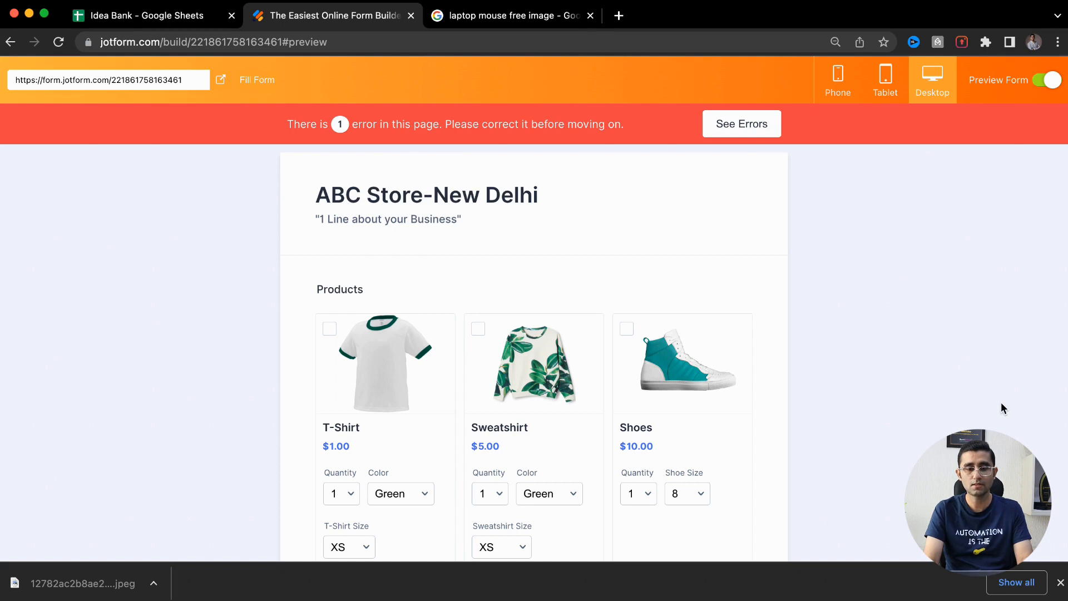
pyautogui.click(1060, 582)
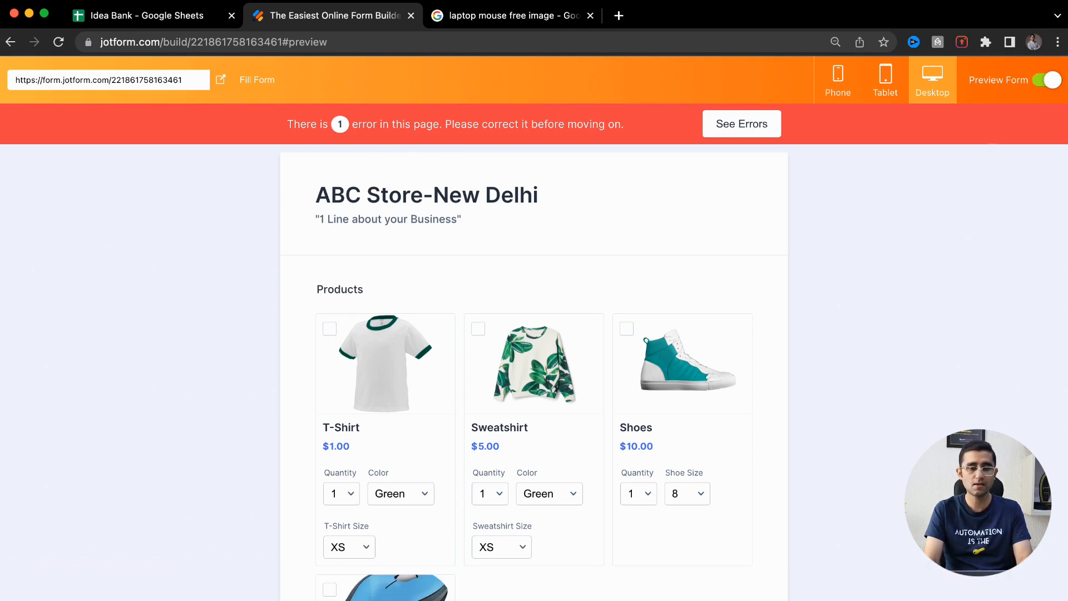
pyautogui.scroll(-5, 688, 303)
pyautogui.scroll(-15, 688, 301)
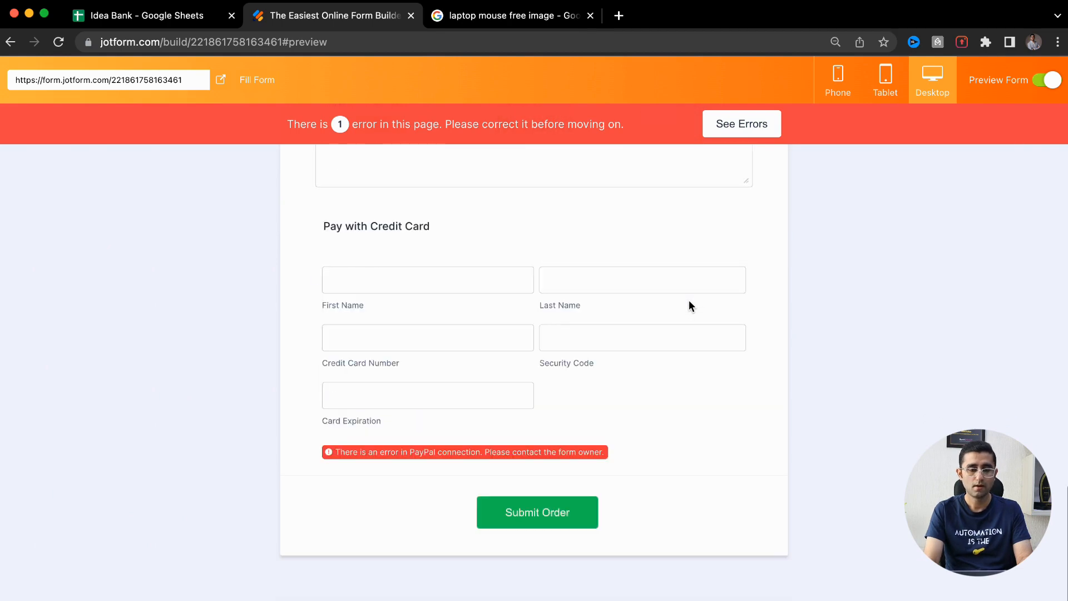
pyautogui.moveTo(446, 453); pyautogui.dragTo(583, 455)
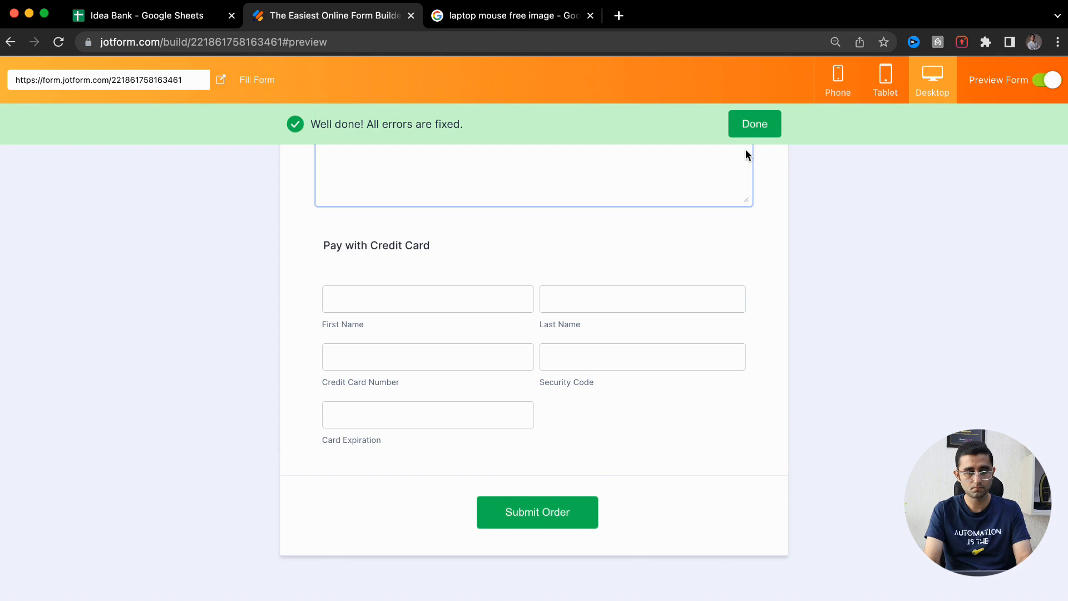
pyautogui.click(756, 125)
pyautogui.scroll(20, 828, 184)
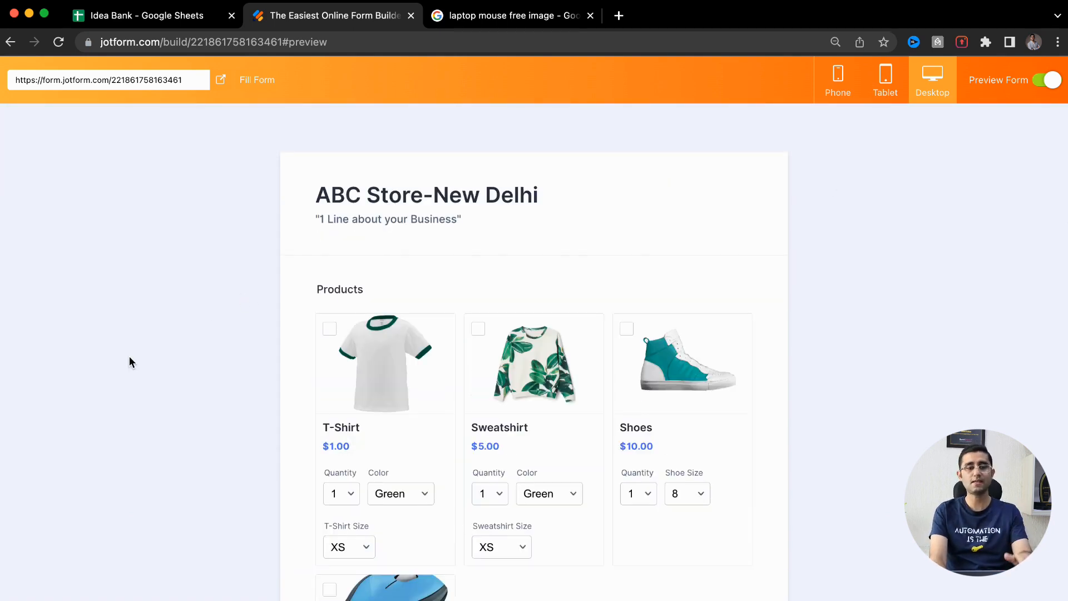
pyautogui.scroll(-5, 250, 313)
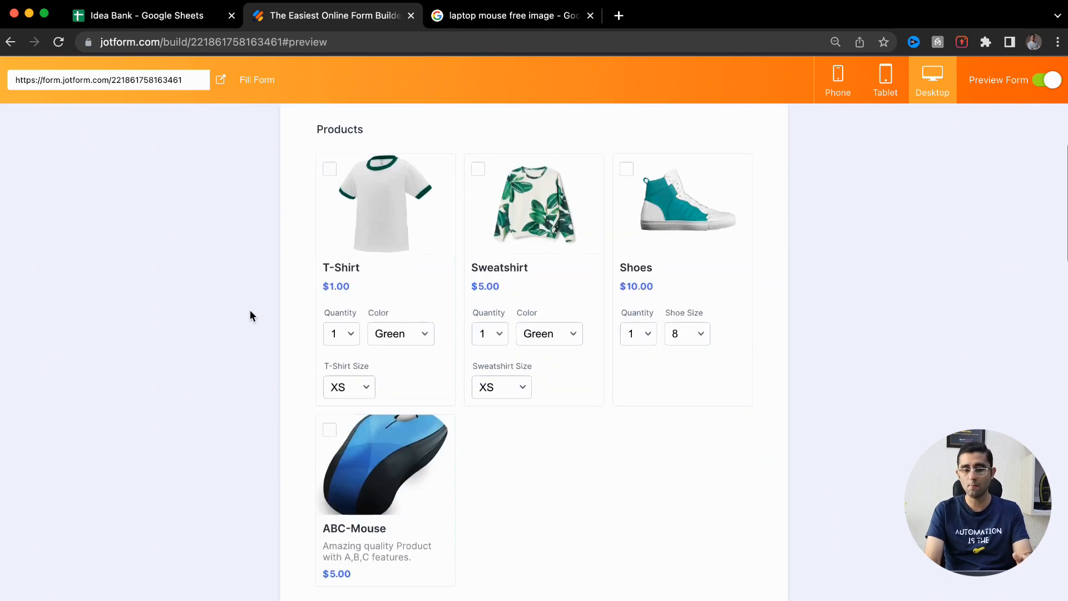
# Tick the T-Shirt product at quantity 5 and check the subtotal, tax and total
pyautogui.click(329, 169)
pyautogui.click(359, 339)
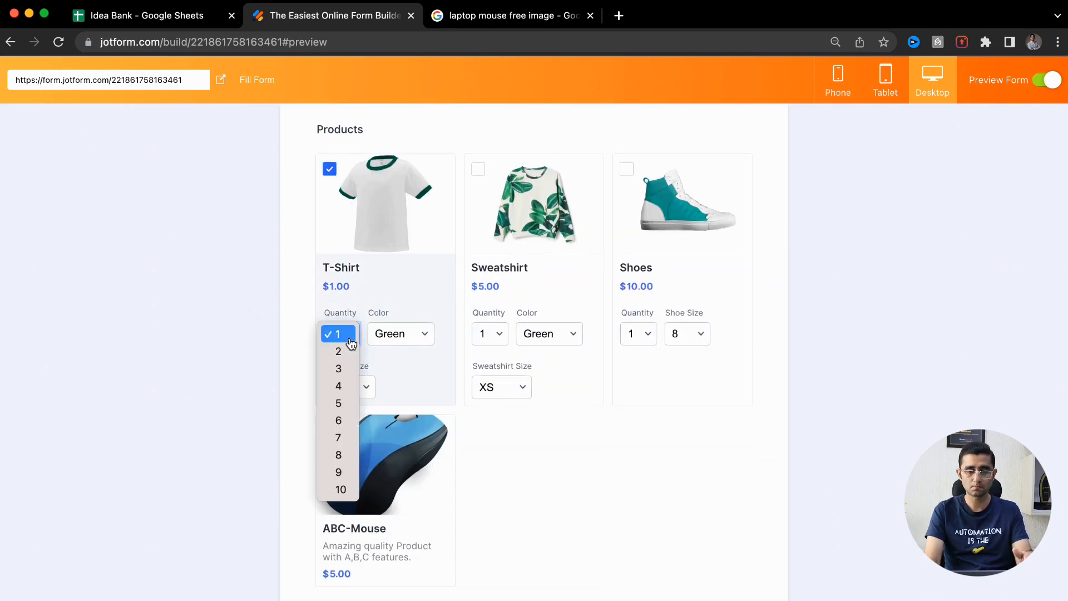
pyautogui.click(334, 400)
pyautogui.scroll(-6, 295, 432)
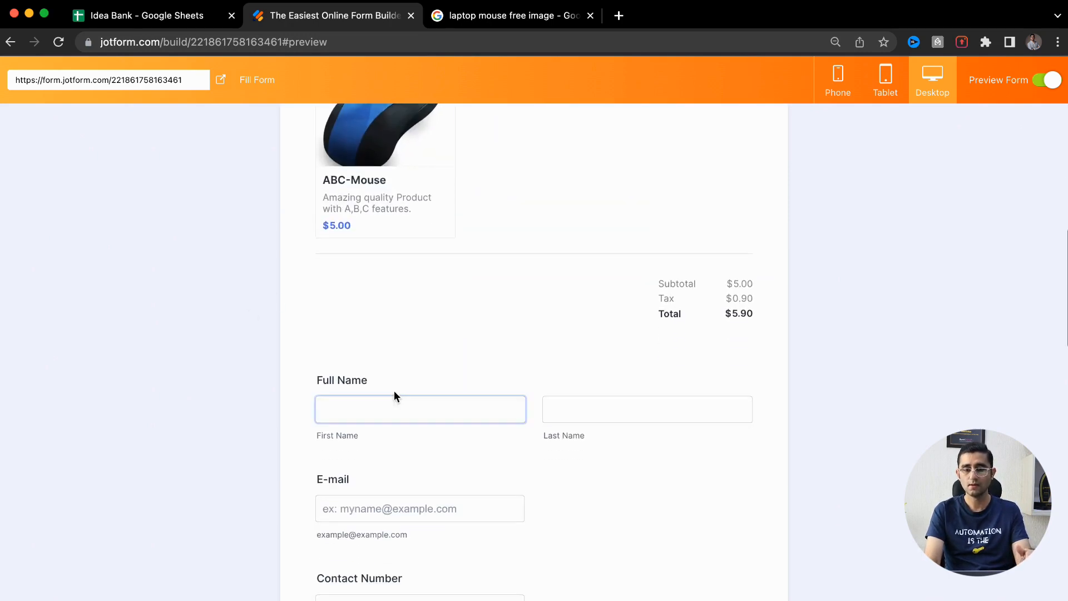
pyautogui.moveTo(729, 317); pyautogui.dragTo(760, 316)
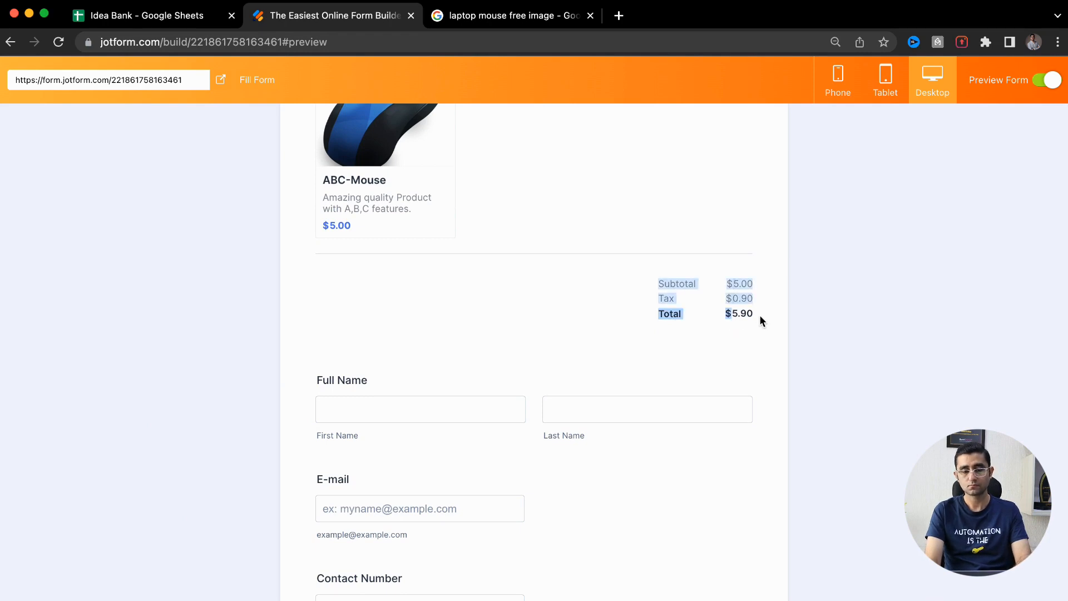
pyautogui.scroll(8, 605, 345)
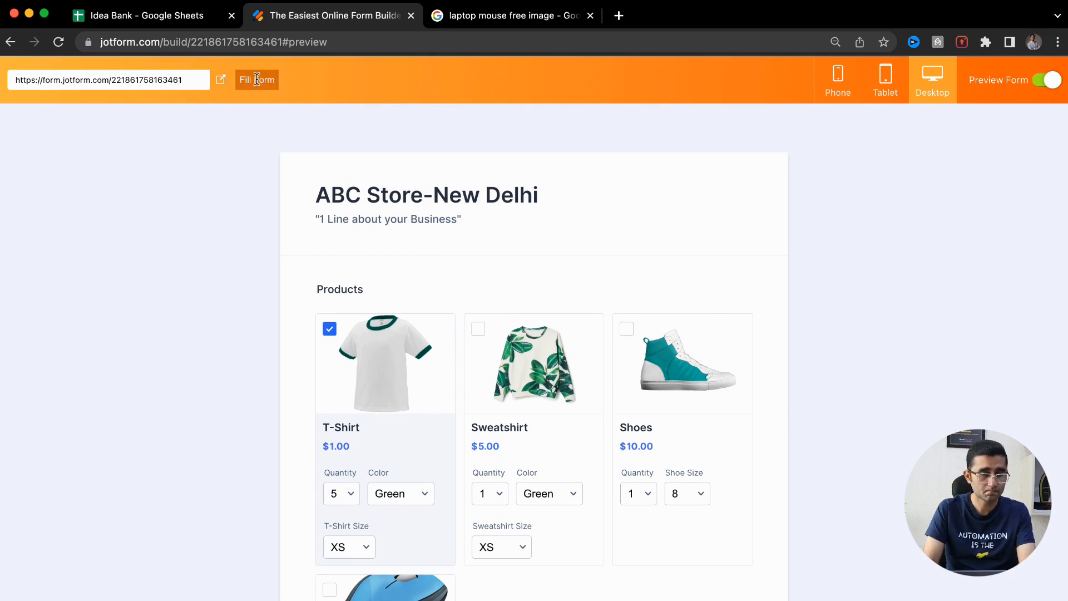
# Open the form's public link in a new browser tab
pyautogui.tripleClick(191, 79)
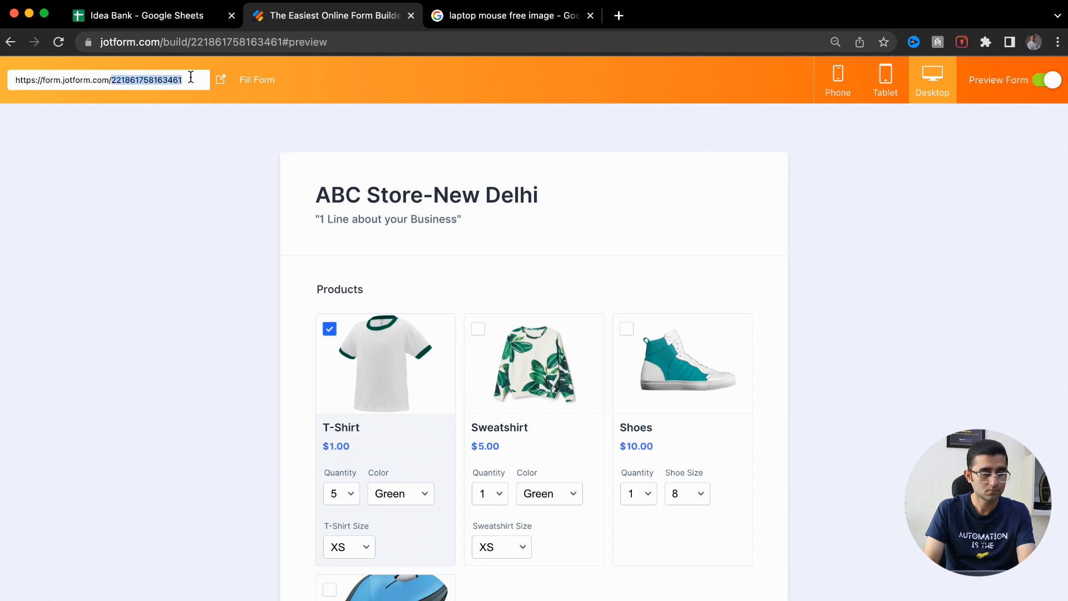
pyautogui.hotkey('ctrl', 'c')
pyautogui.hotkey('ctrl', 't')
pyautogui.hotkey('ctrl', 'v')
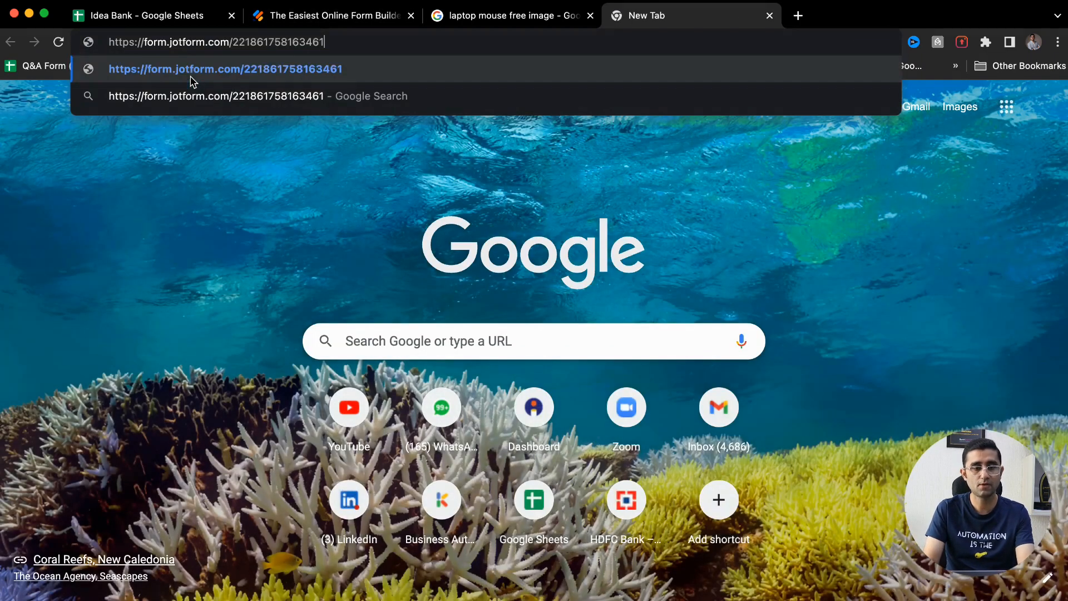
pyautogui.press('Return')
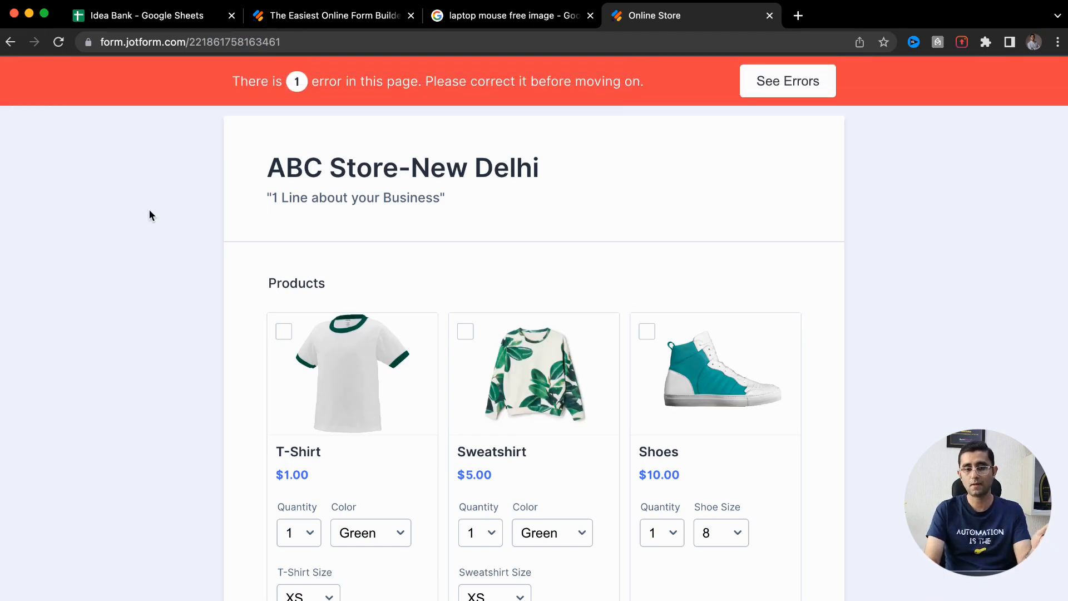
# Test the live form by viewing the T-Shirt photo and choosing quantity 4
pyautogui.scroll(-20, 473, 212)
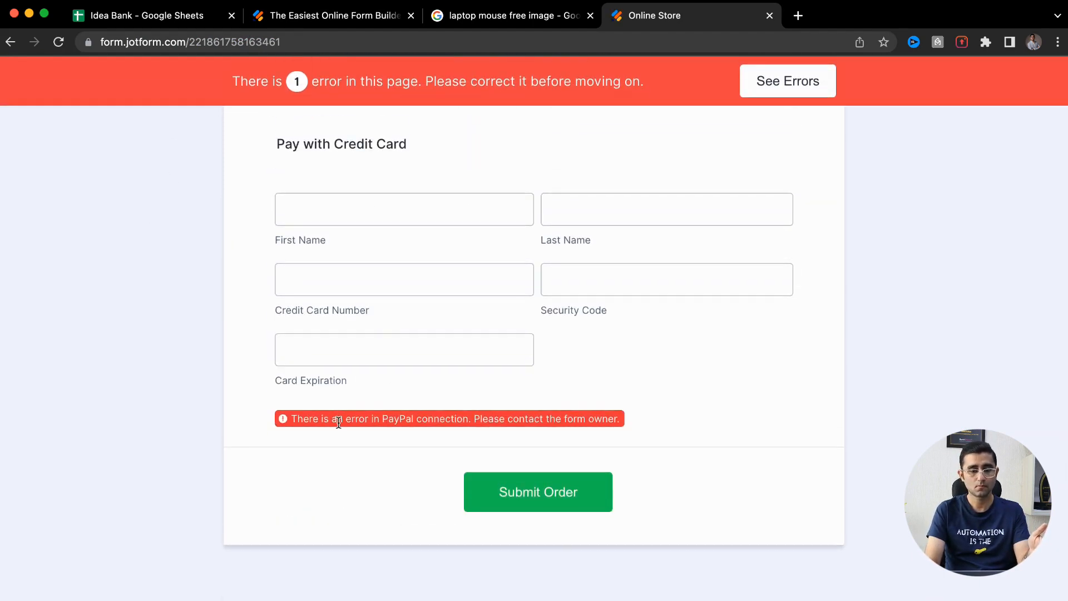
pyautogui.scroll(10, 339, 422)
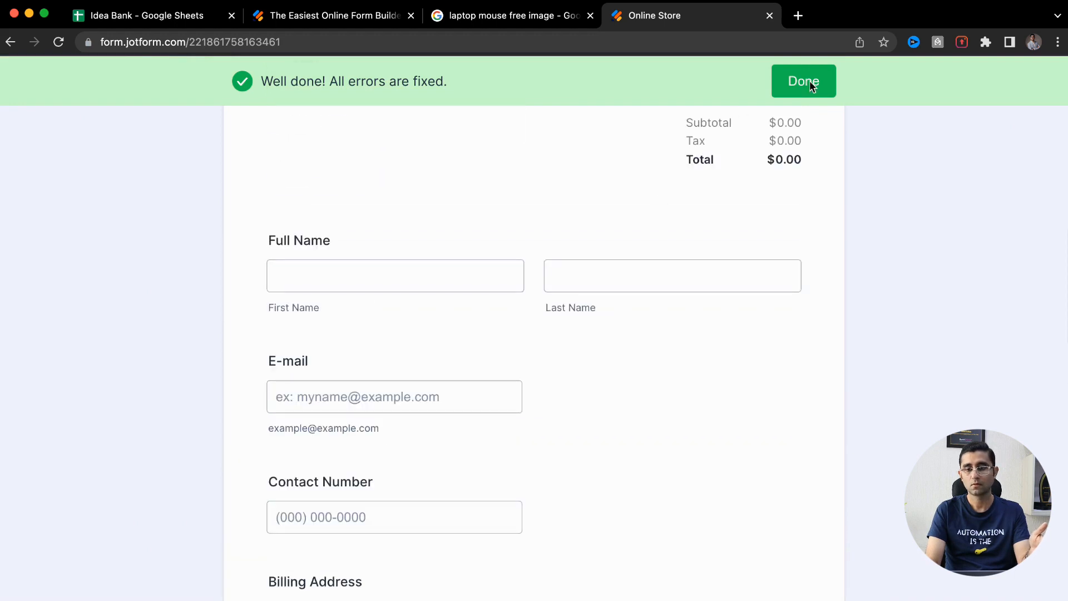
pyautogui.click(809, 83)
pyautogui.scroll(20, 315, 334)
pyautogui.scroll(-1, 287, 411)
pyautogui.scroll(-3, 286, 411)
pyautogui.click(295, 202)
pyautogui.click(55, 455)
pyautogui.click(307, 378)
pyautogui.click(308, 443)
# Scroll through the live form, then return to the builder tab
pyautogui.scroll(-20, 450, 389)
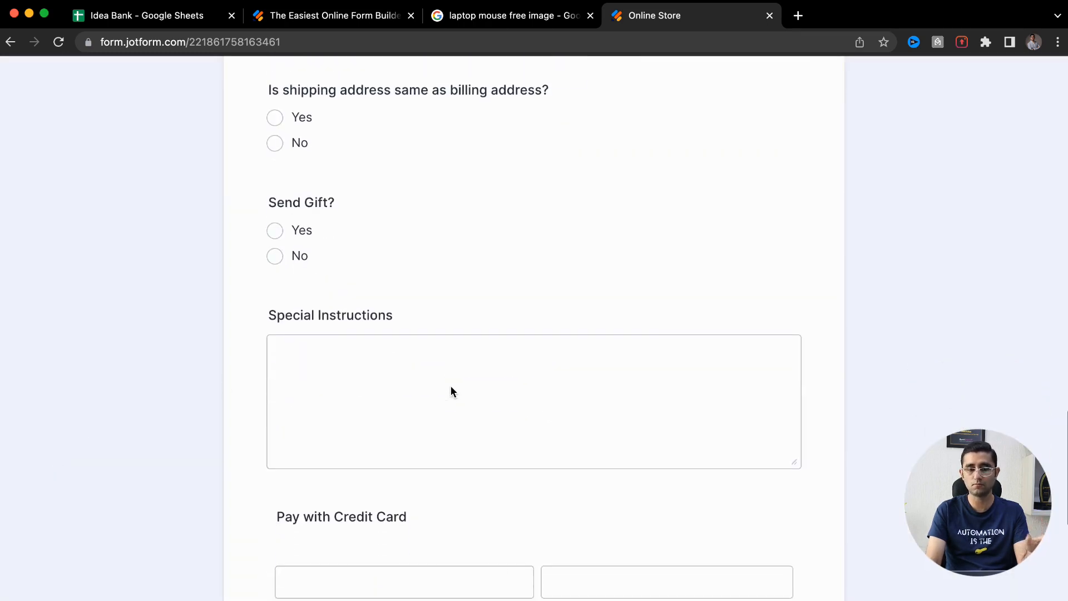
pyautogui.scroll(-6, 451, 392)
pyautogui.scroll(3, 450, 392)
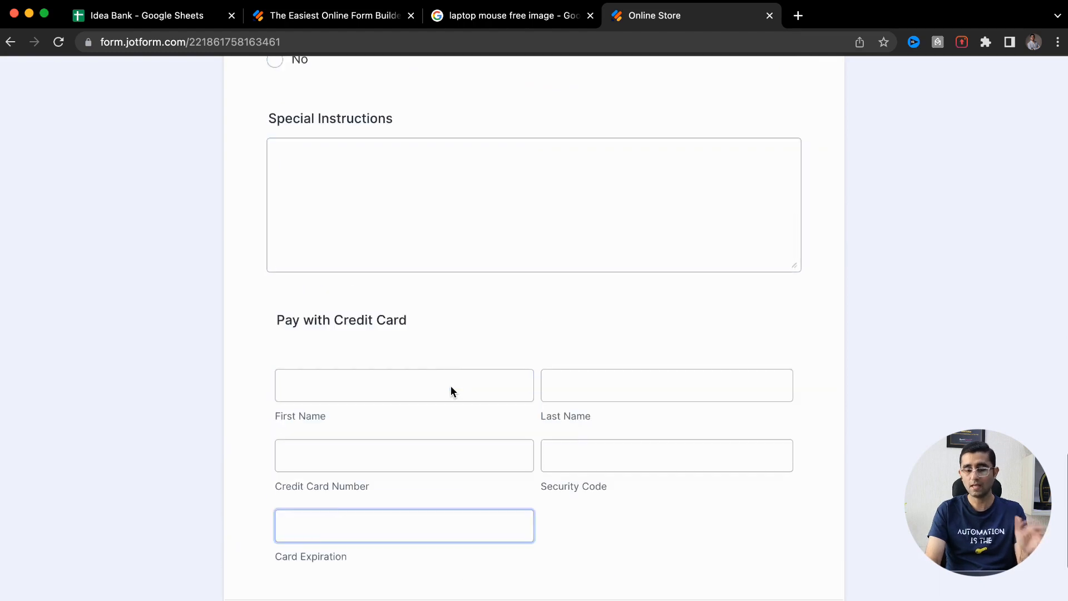
pyautogui.scroll(1, 450, 391)
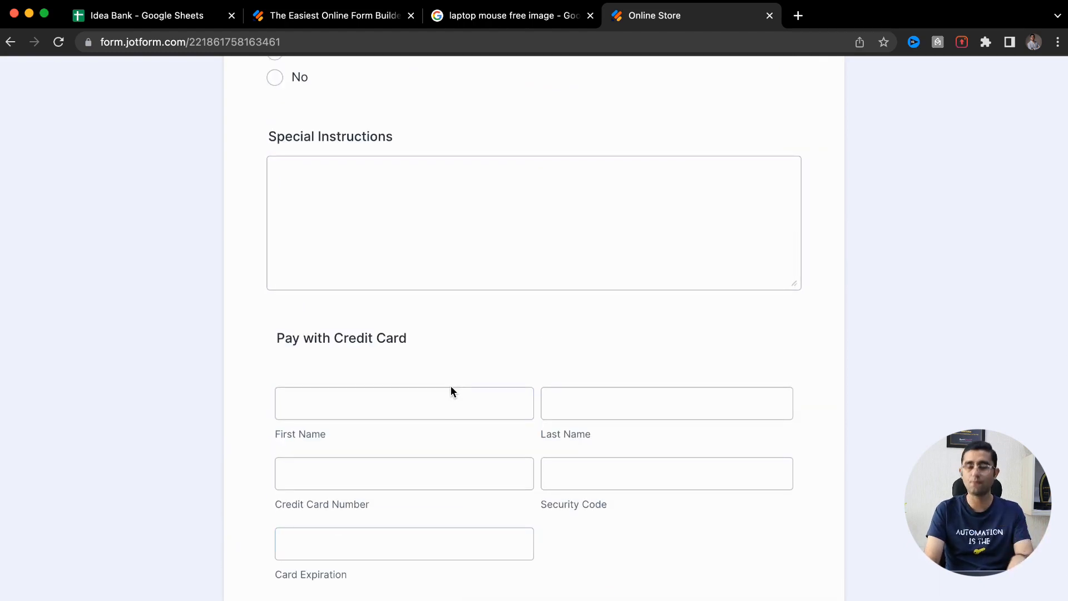
pyautogui.scroll(3, 450, 391)
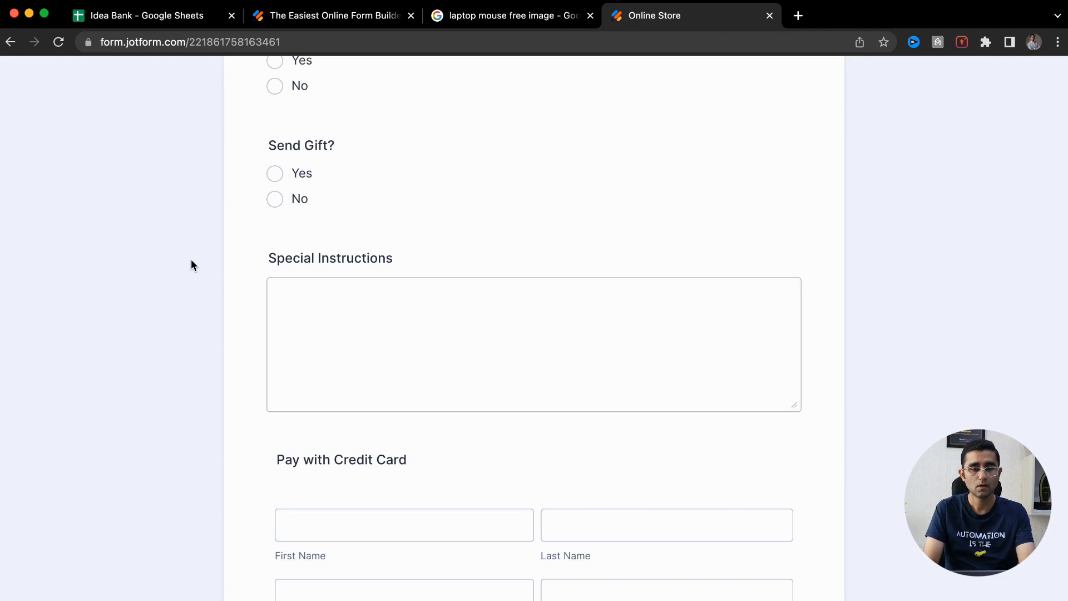
pyautogui.scroll(20, 192, 258)
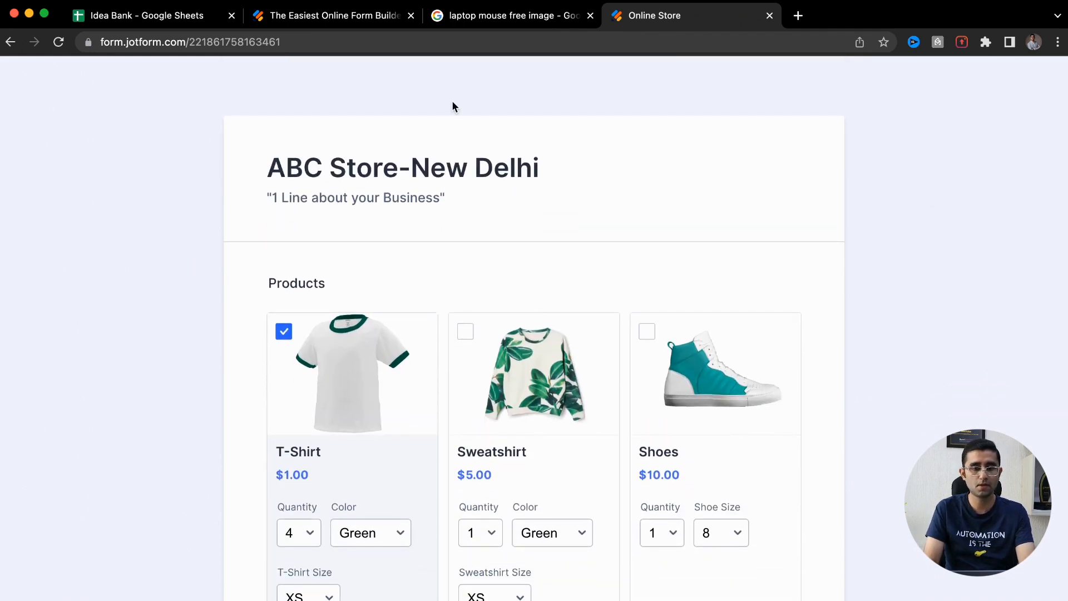
pyautogui.click(329, 17)
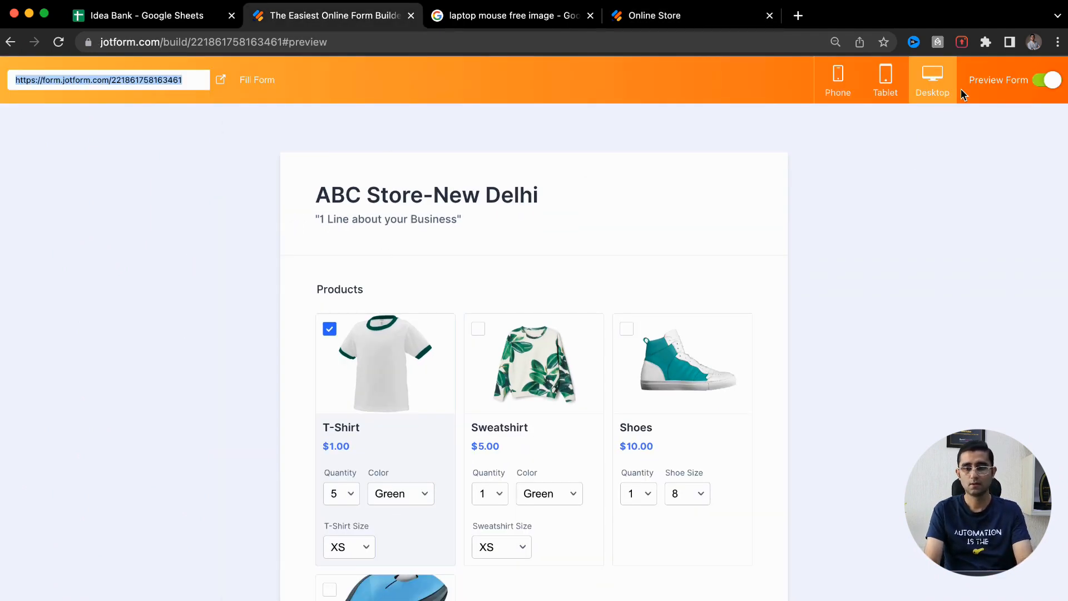
pyautogui.click(1052, 82)
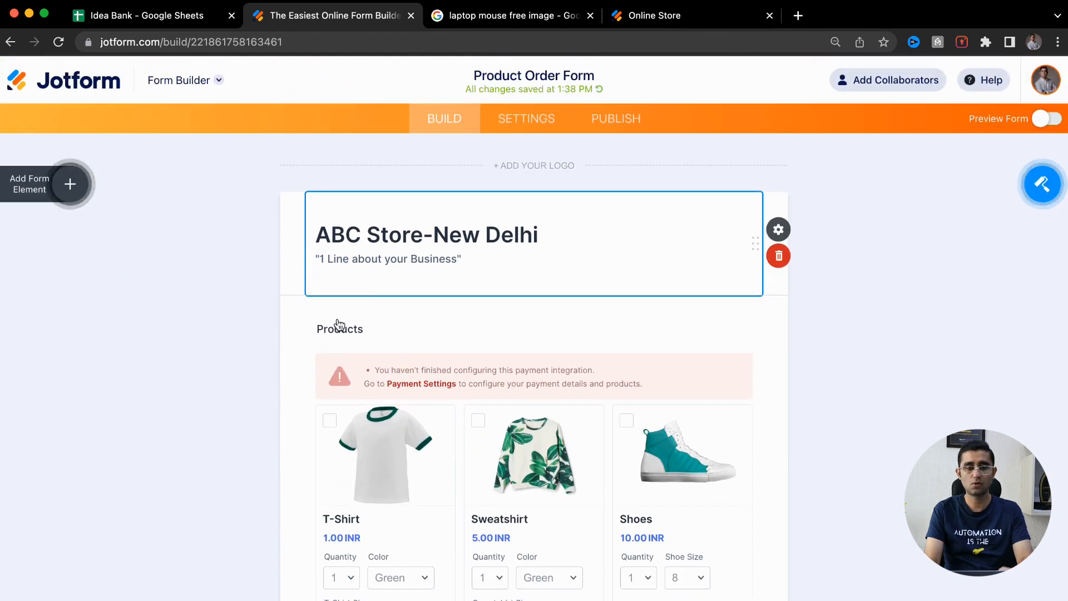
pyautogui.scroll(-10, 113, 462)
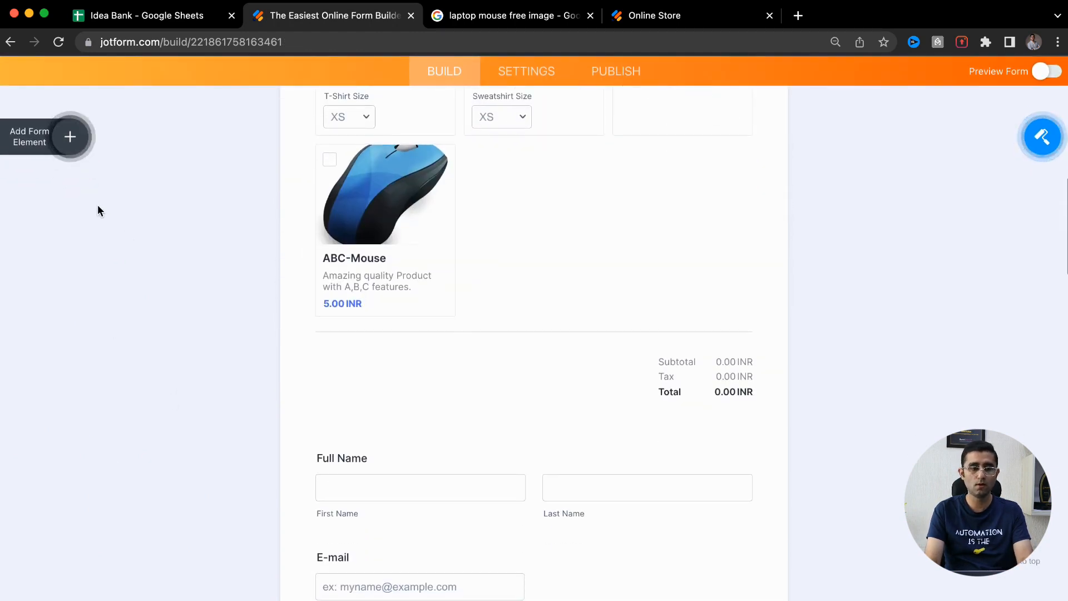
pyautogui.click(60, 147)
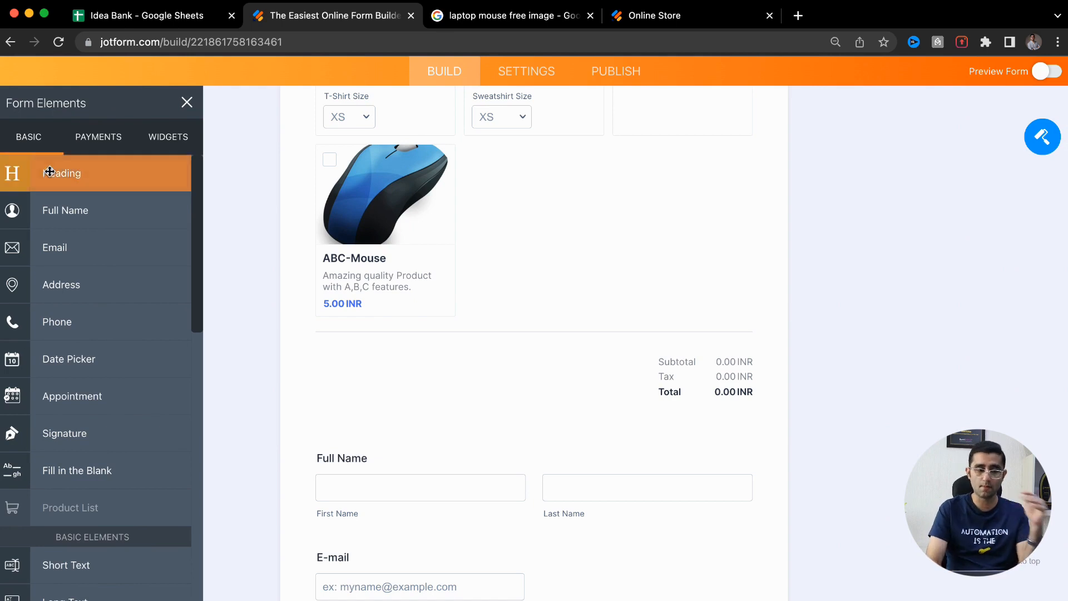
pyautogui.scroll(5, 49, 171)
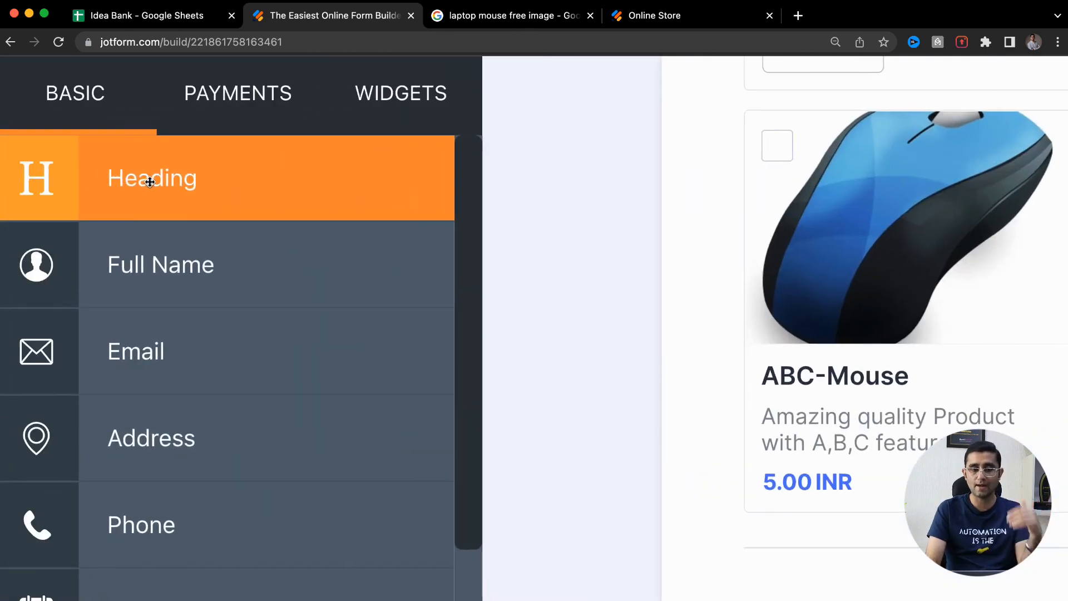
pyautogui.scroll(-3, 172, 326)
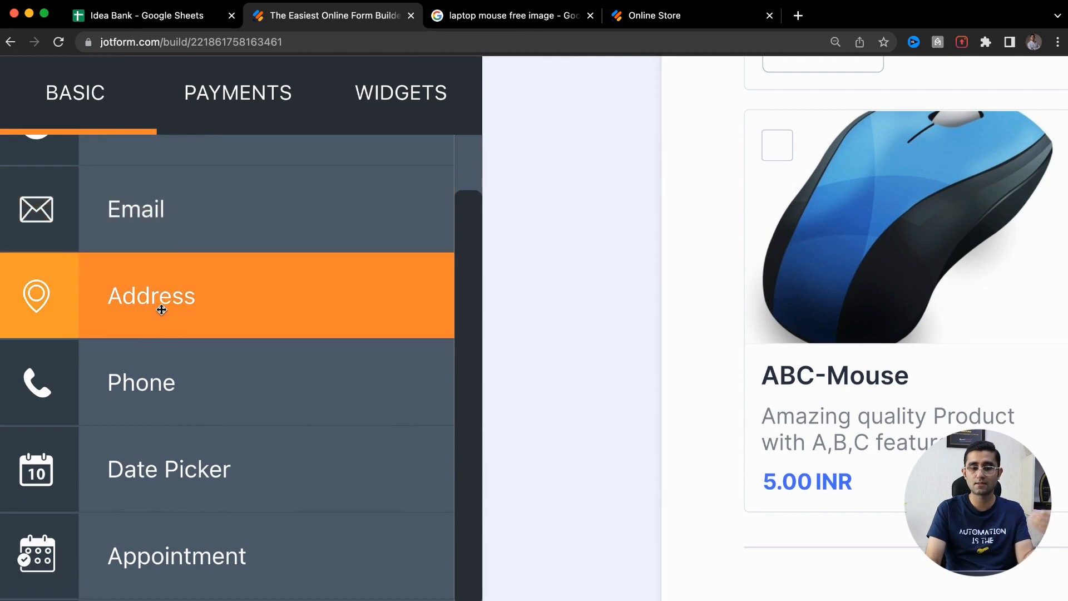
pyautogui.scroll(-2, 158, 406)
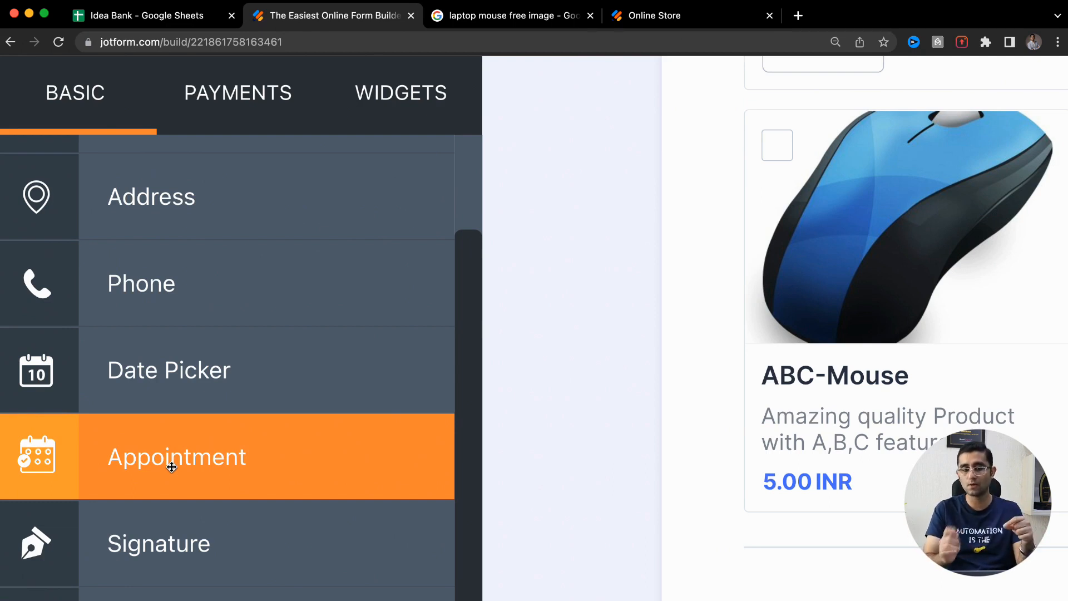
pyautogui.scroll(-5, 172, 466)
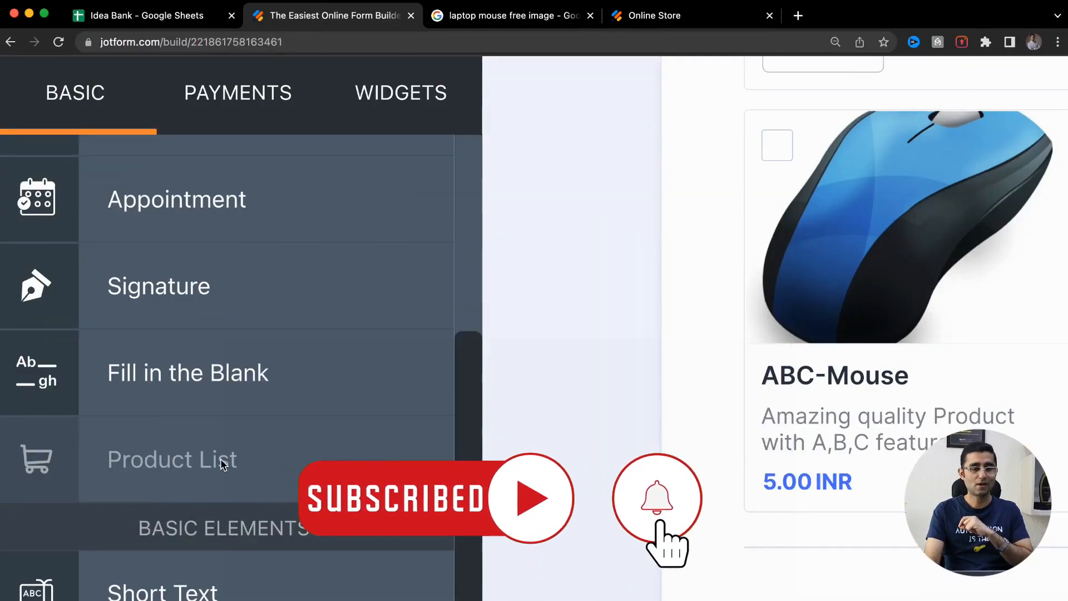
pyautogui.scroll(-5, 75, 448)
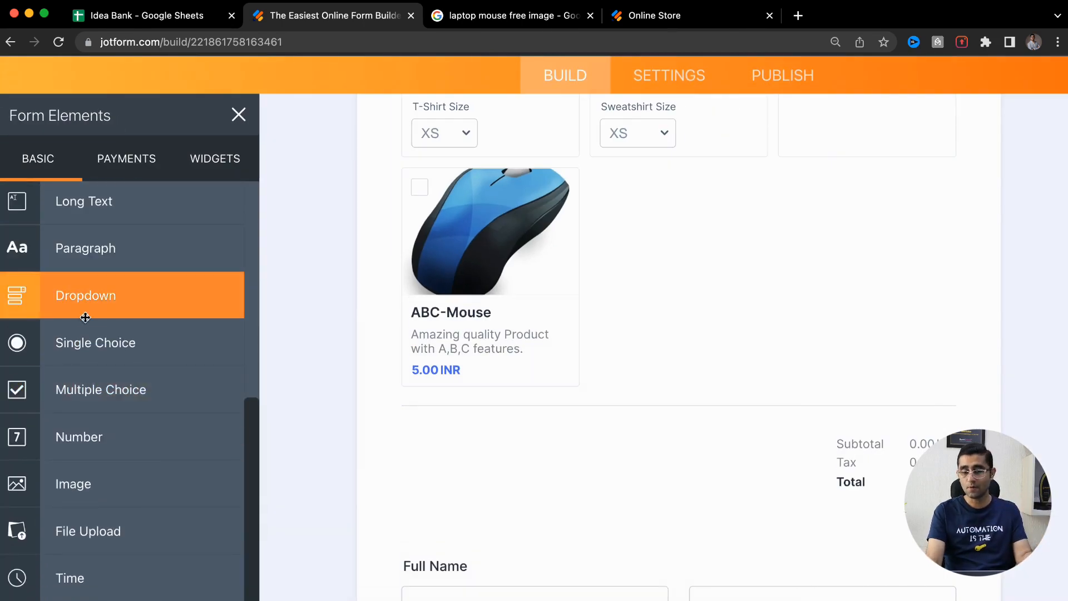
pyautogui.scroll(-5, 70, 430)
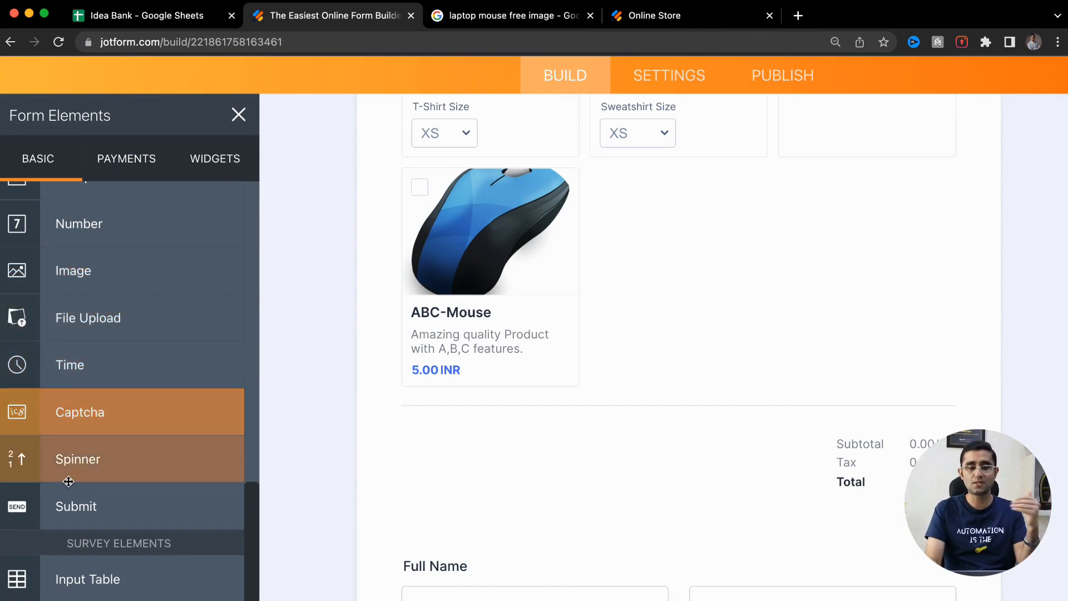
pyautogui.scroll(-3, 67, 475)
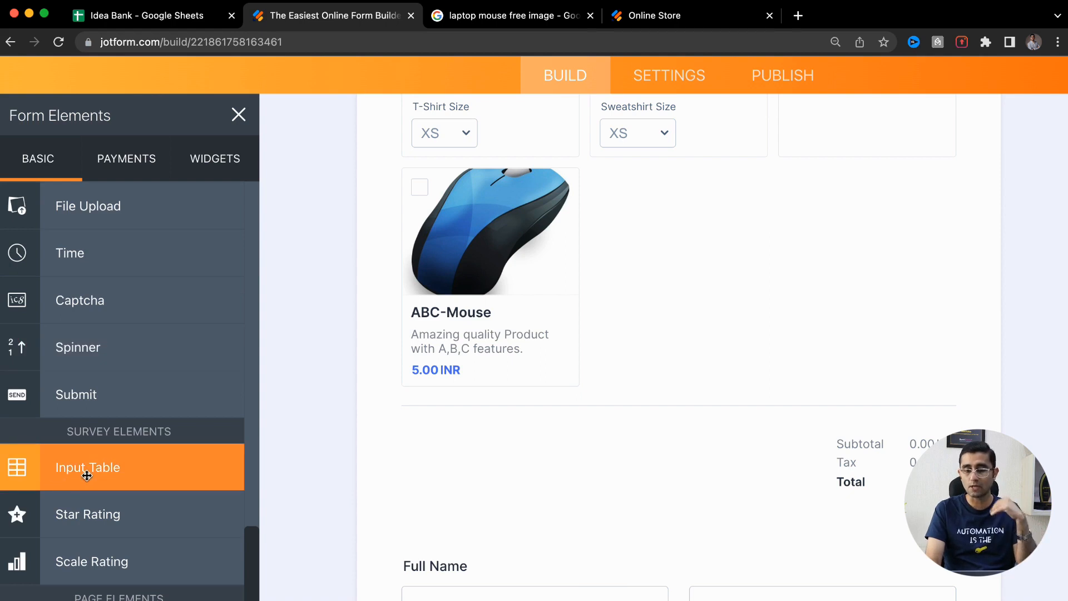
pyautogui.scroll(-5, 122, 382)
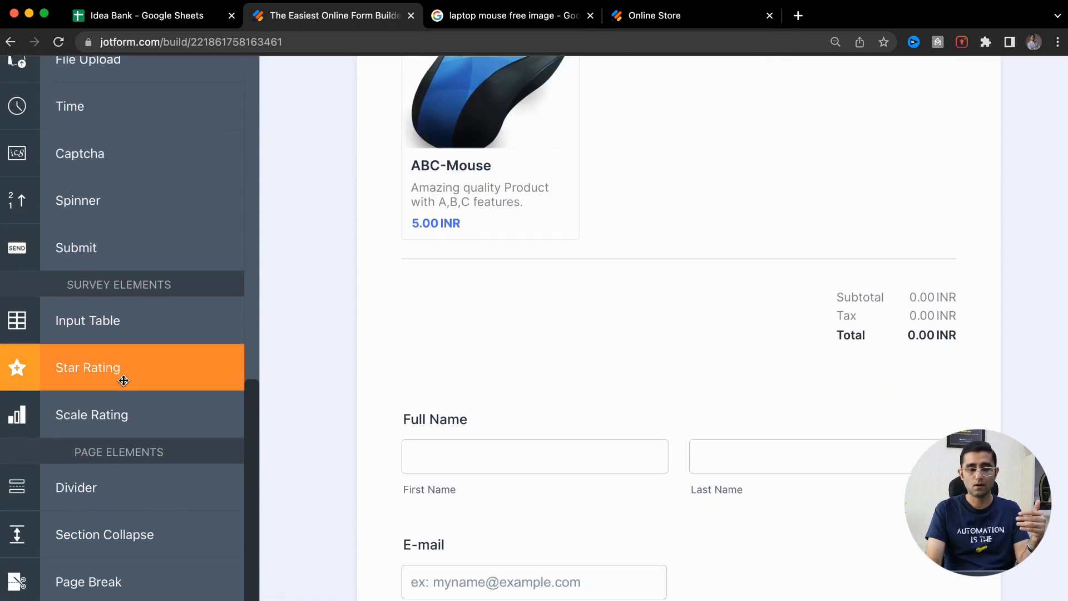
pyautogui.scroll(10, 122, 378)
pyautogui.scroll(10, 123, 380)
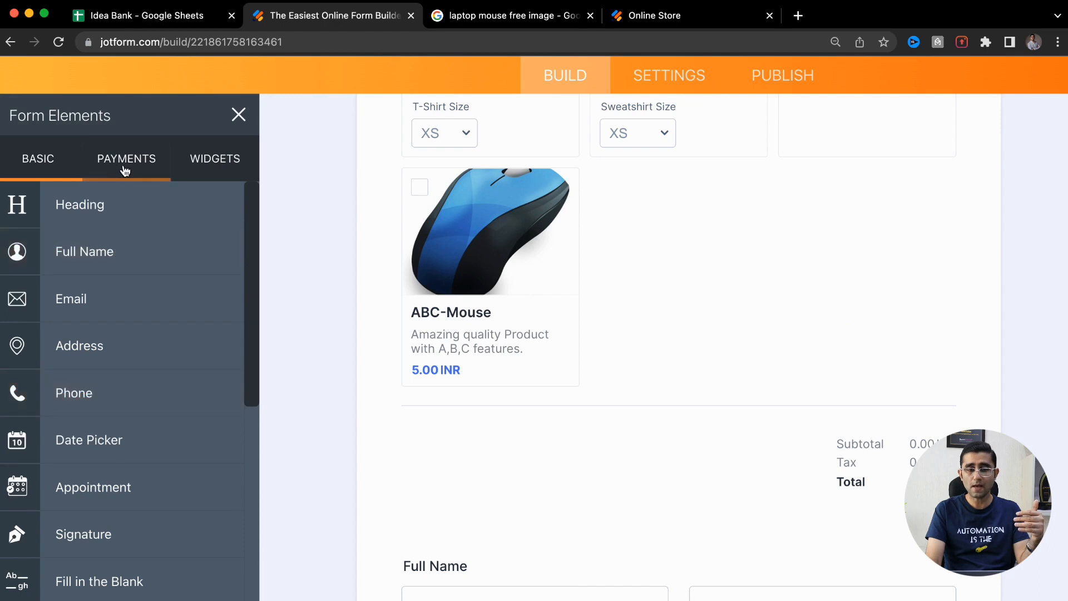
# Show the Payments elements and browse gateways like Square, PayPal Business and Stripe
pyautogui.click(124, 167)
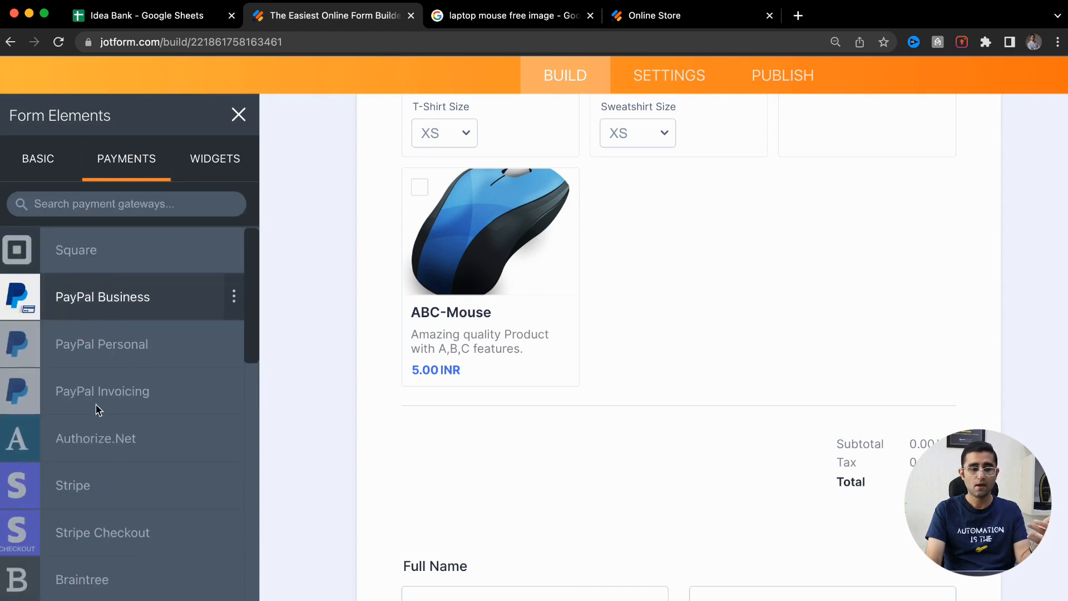
pyautogui.scroll(-3, 97, 410)
pyautogui.scroll(-4, 100, 341)
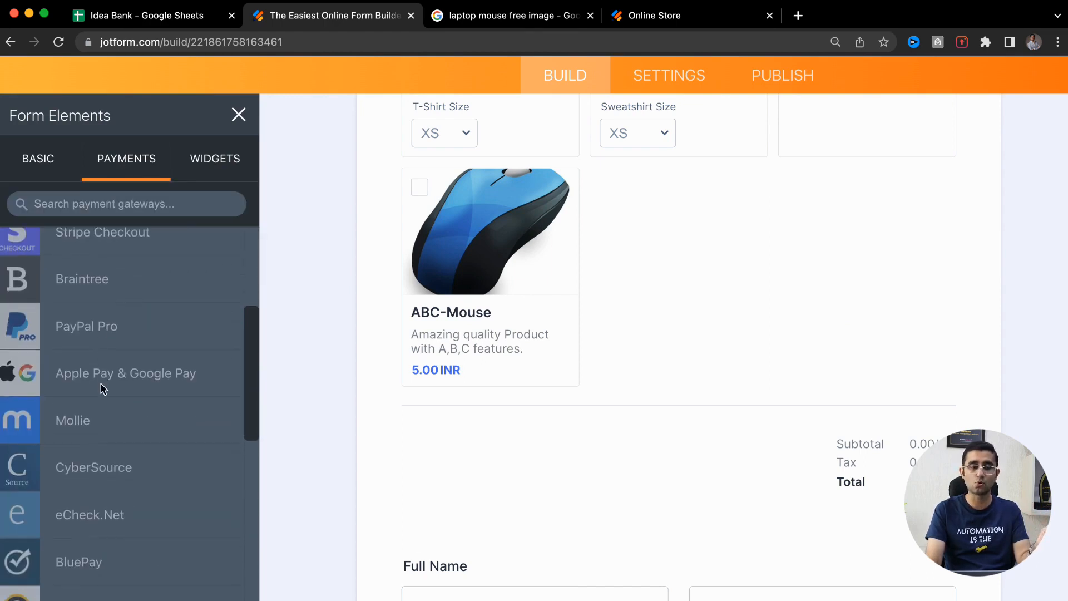
pyautogui.scroll(-10, 80, 381)
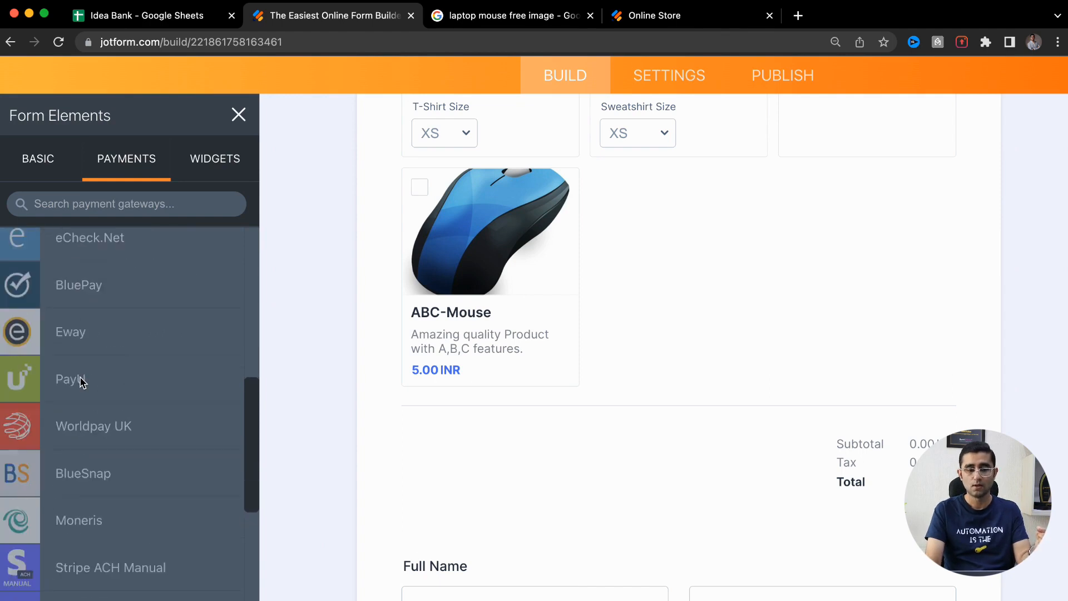
pyautogui.scroll(-12, 80, 381)
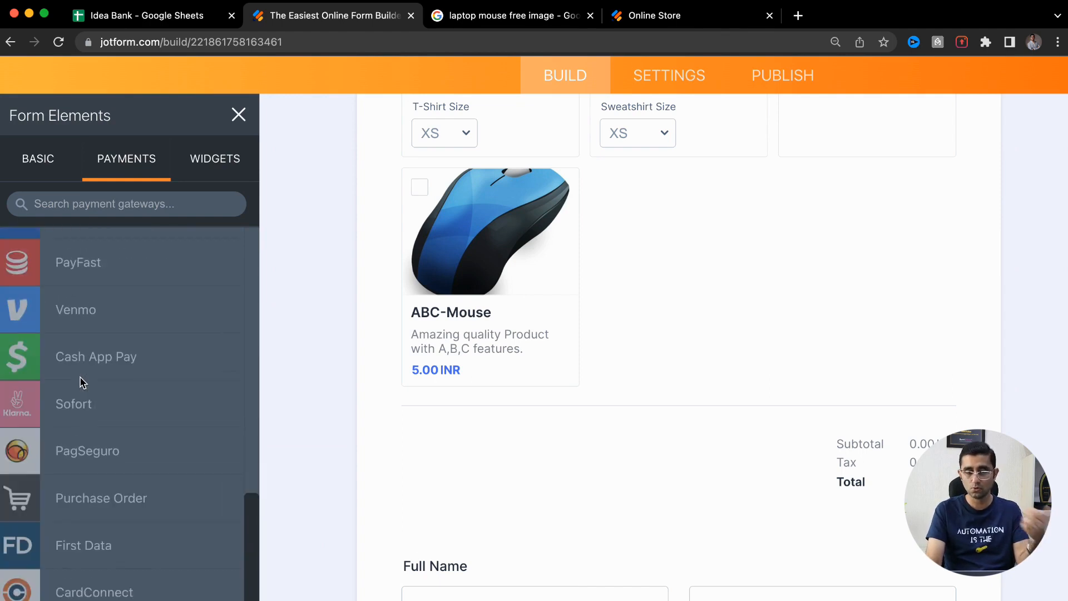
pyautogui.scroll(-6, 81, 381)
pyautogui.scroll(20, 81, 381)
pyautogui.scroll(3, 80, 378)
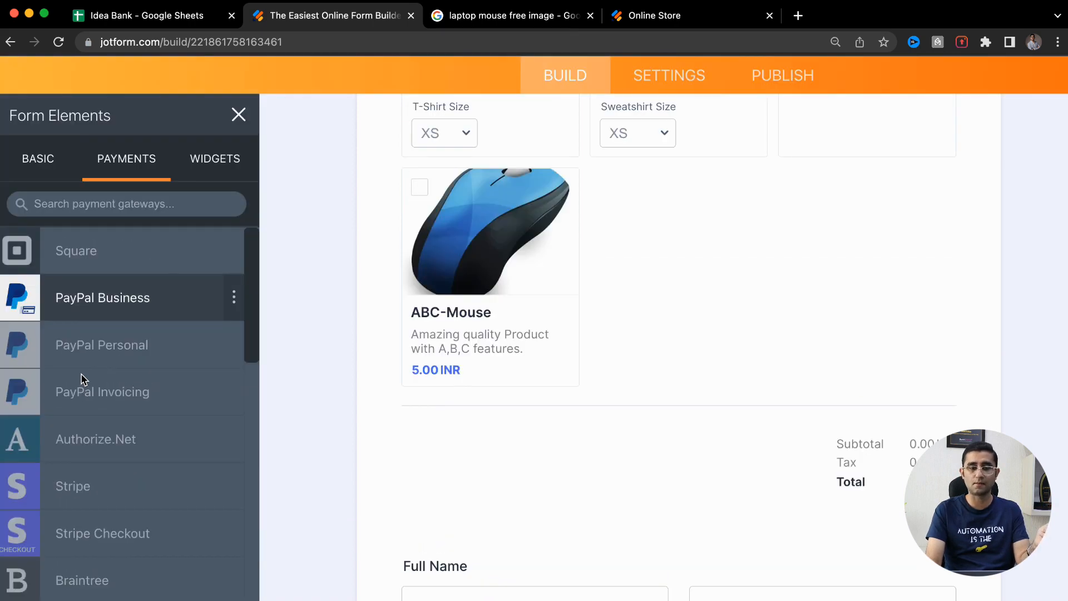
# Add a Take Photo widget from Widgets, leaving its camera facing set to front
pyautogui.click(218, 167)
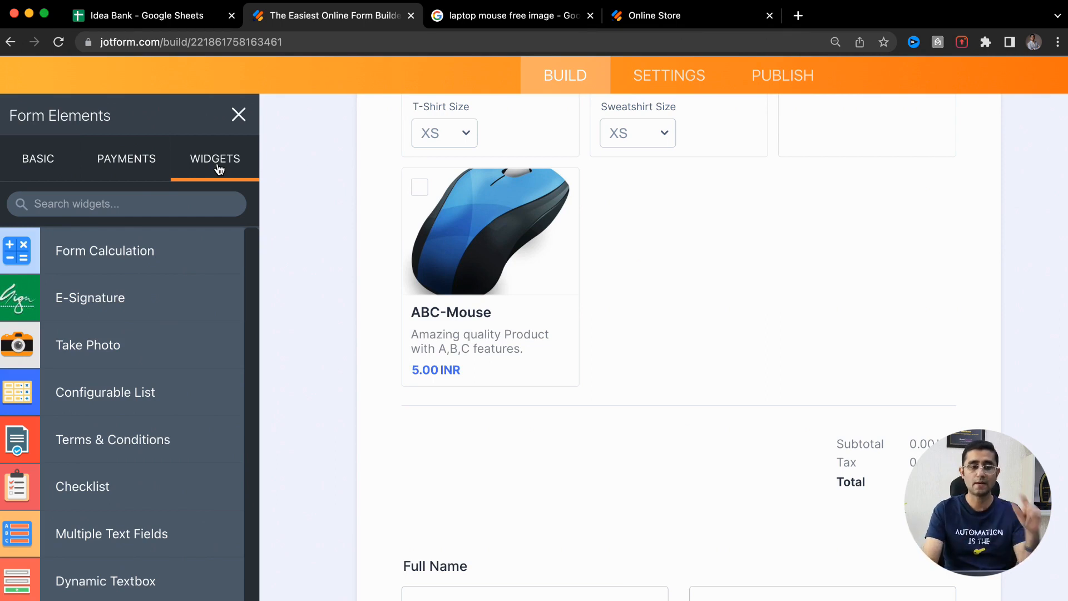
pyautogui.scroll(5, 35, 246)
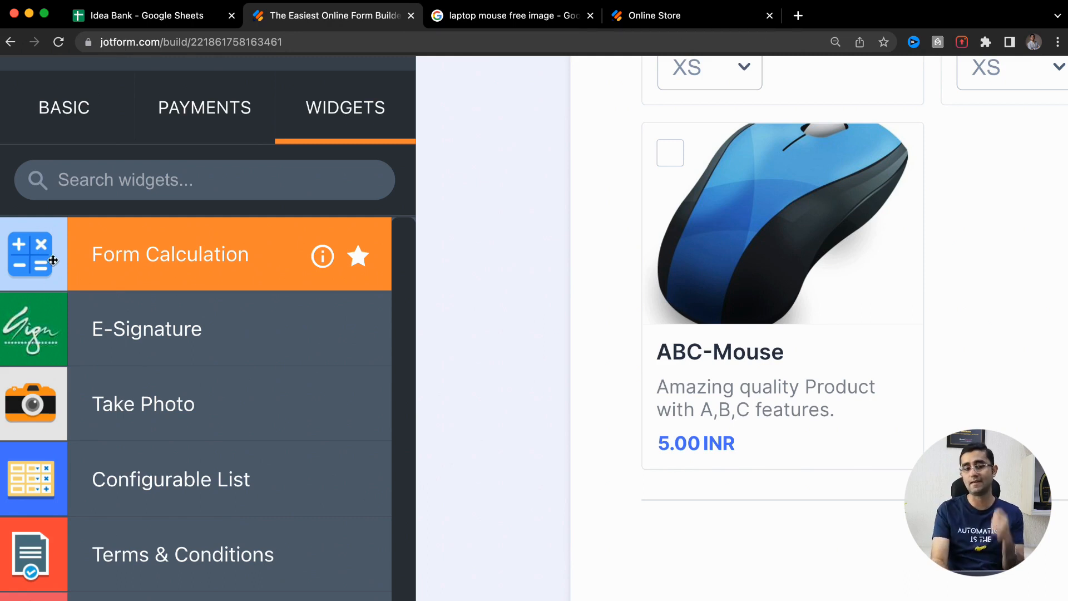
pyautogui.click(144, 395)
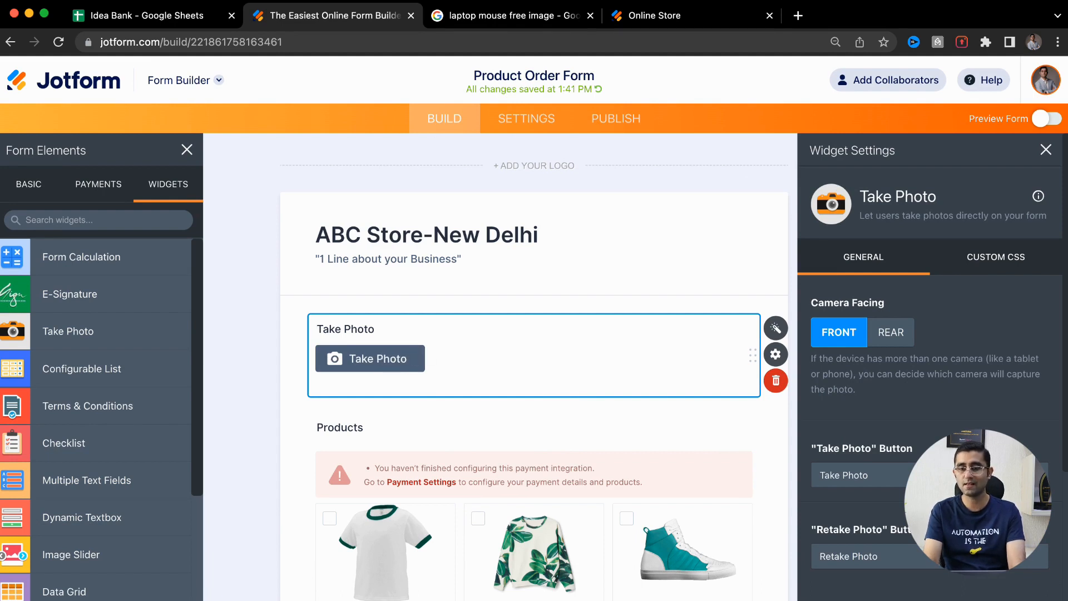
pyautogui.scroll(-3, 887, 267)
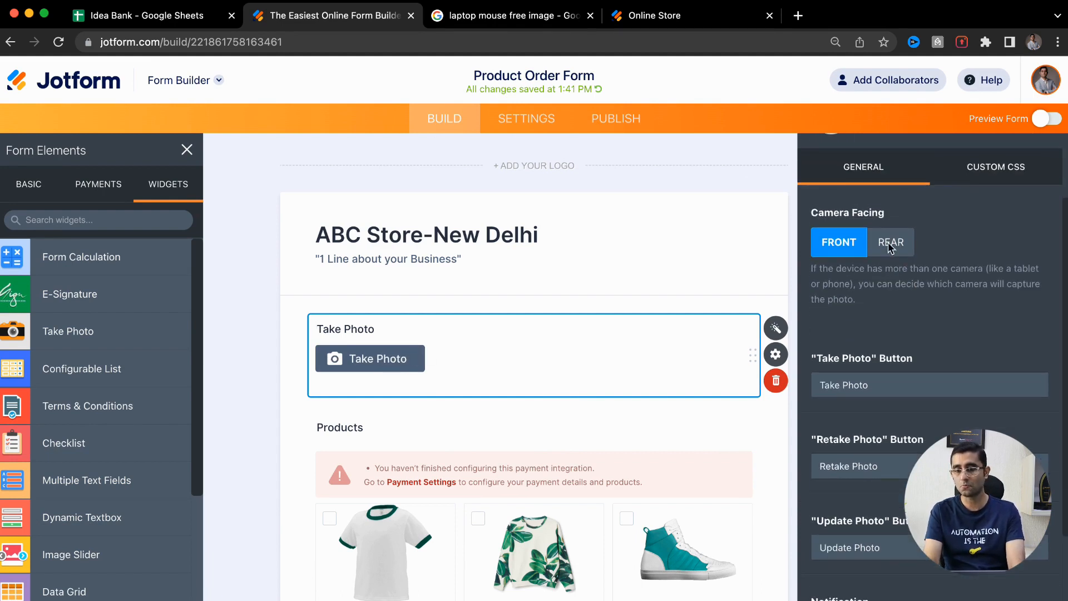
pyautogui.click(880, 252)
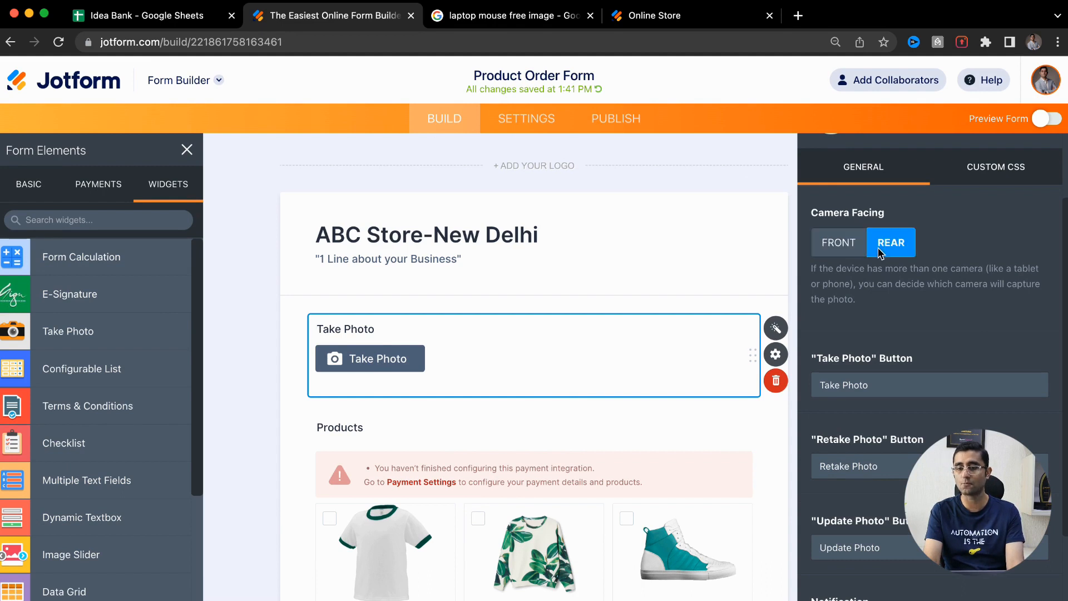
pyautogui.click(839, 248)
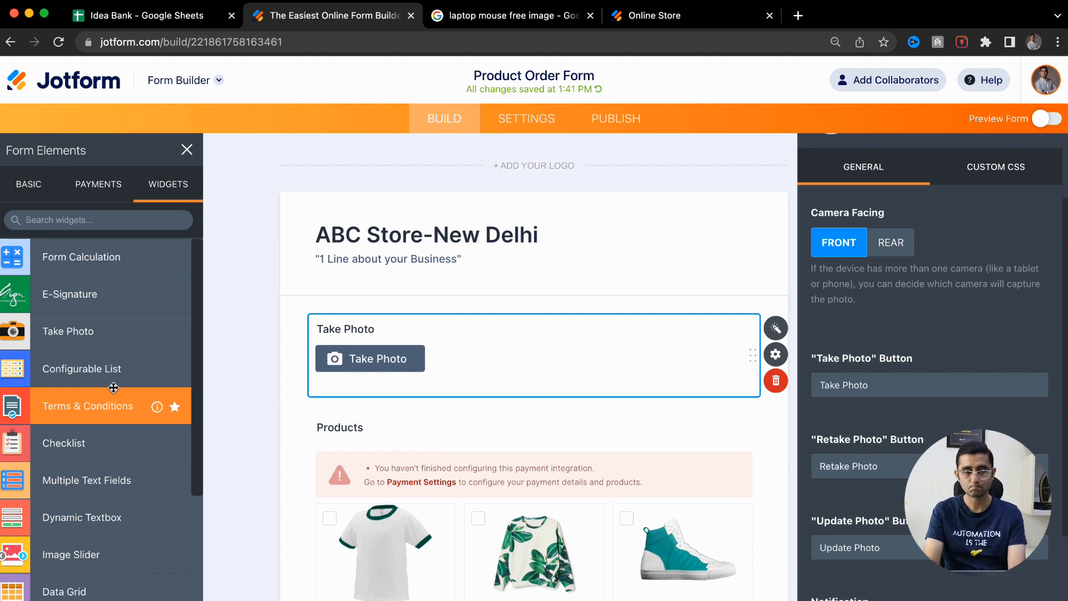
pyautogui.scroll(-2, 92, 367)
pyautogui.click(1048, 118)
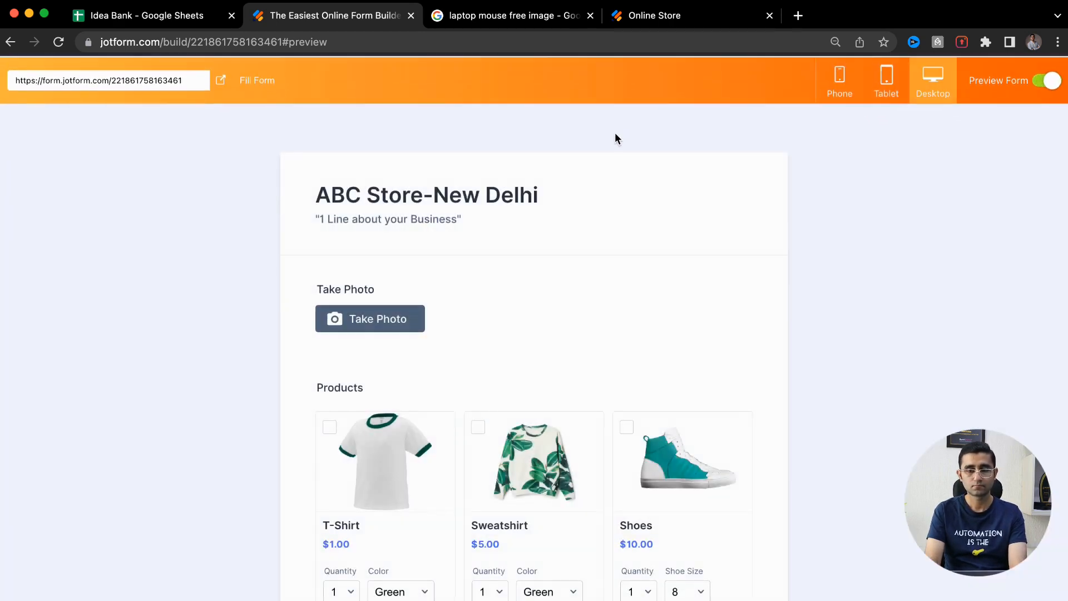
pyautogui.click(375, 322)
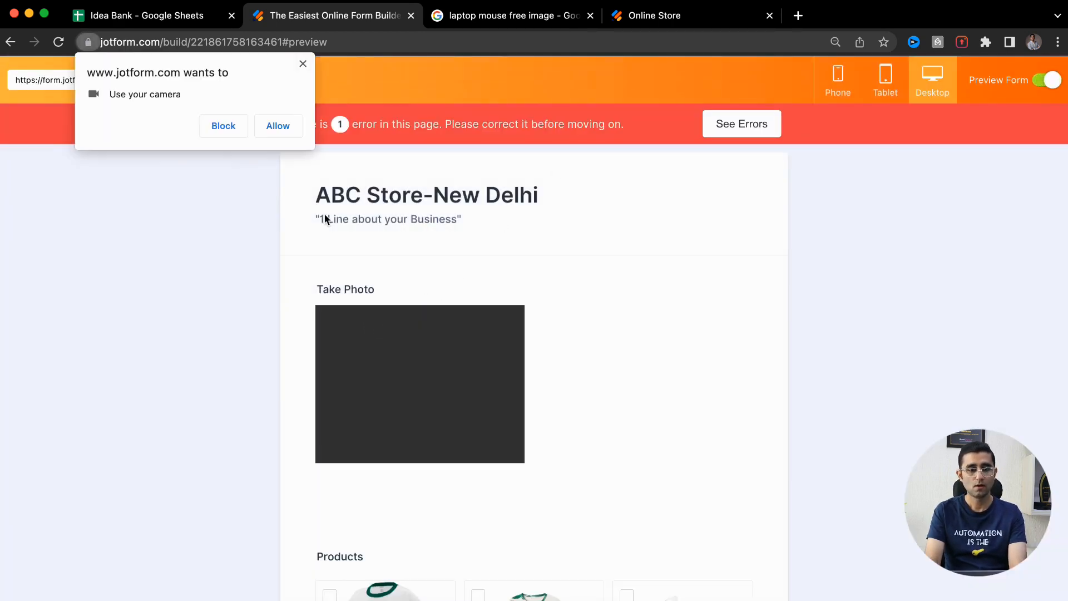
pyautogui.click(293, 138)
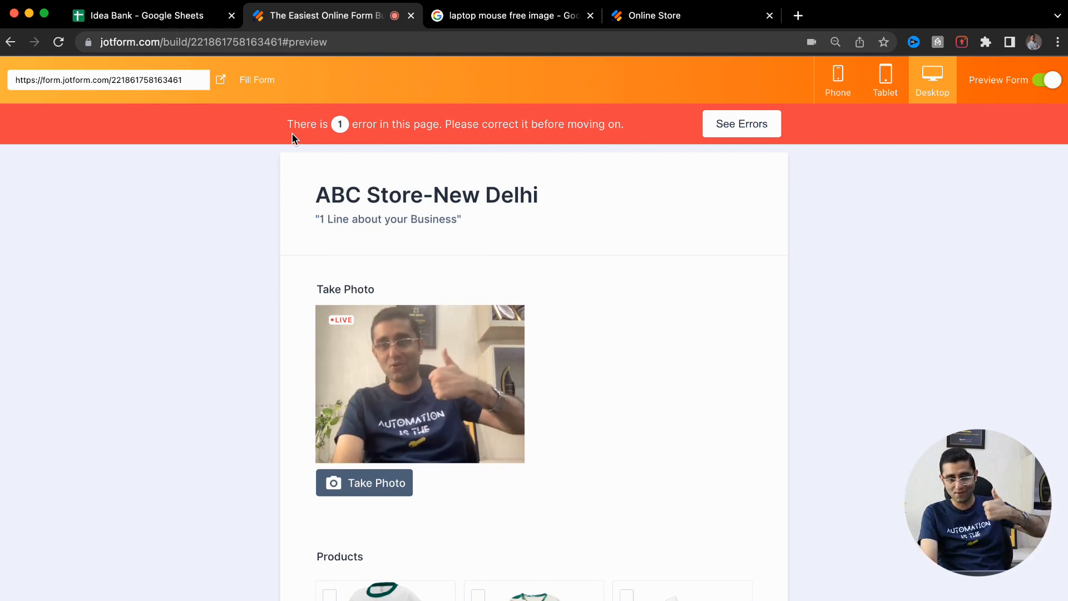
pyautogui.click(377, 487)
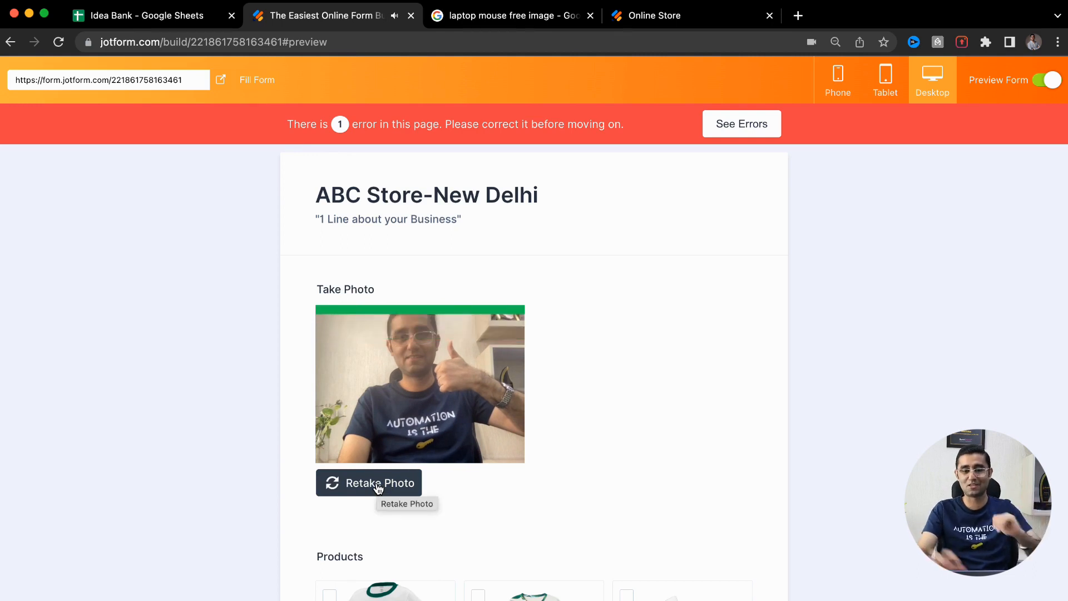
pyautogui.scroll(-5, 611, 471)
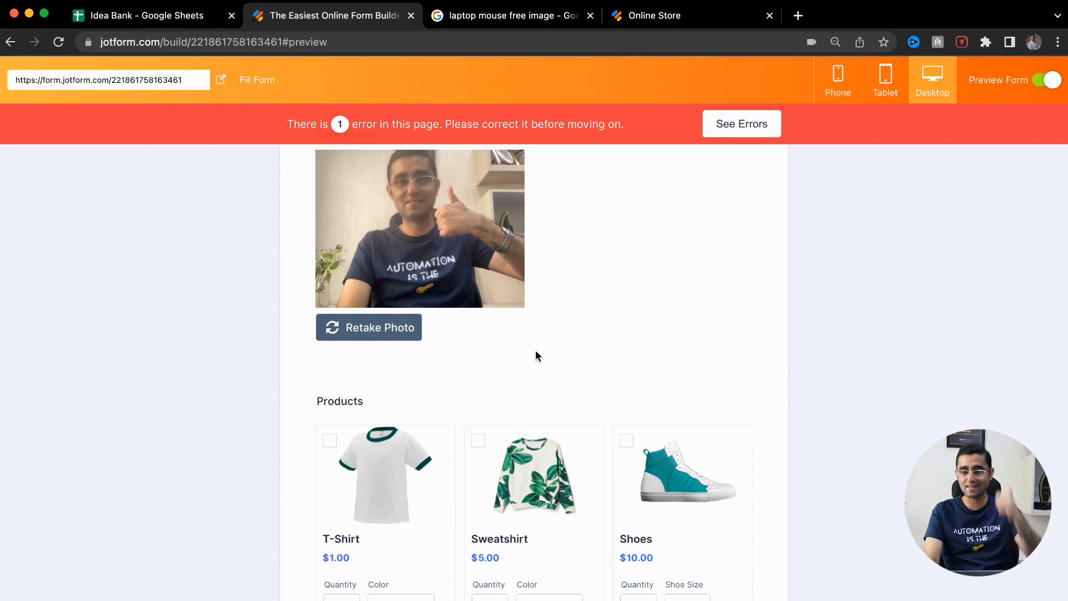
pyautogui.scroll(-10, 547, 356)
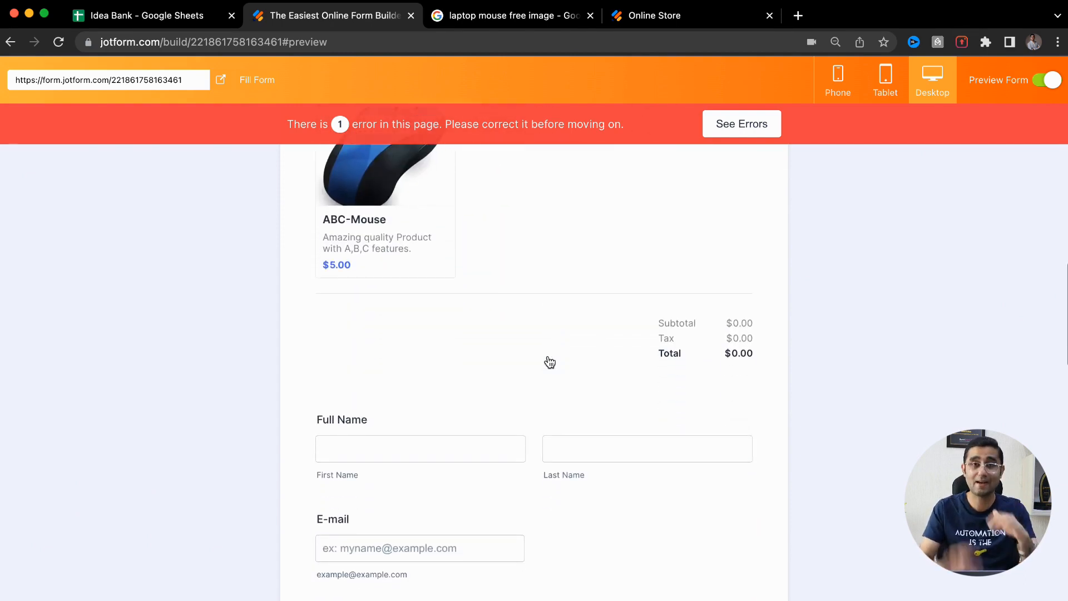
pyautogui.click(744, 123)
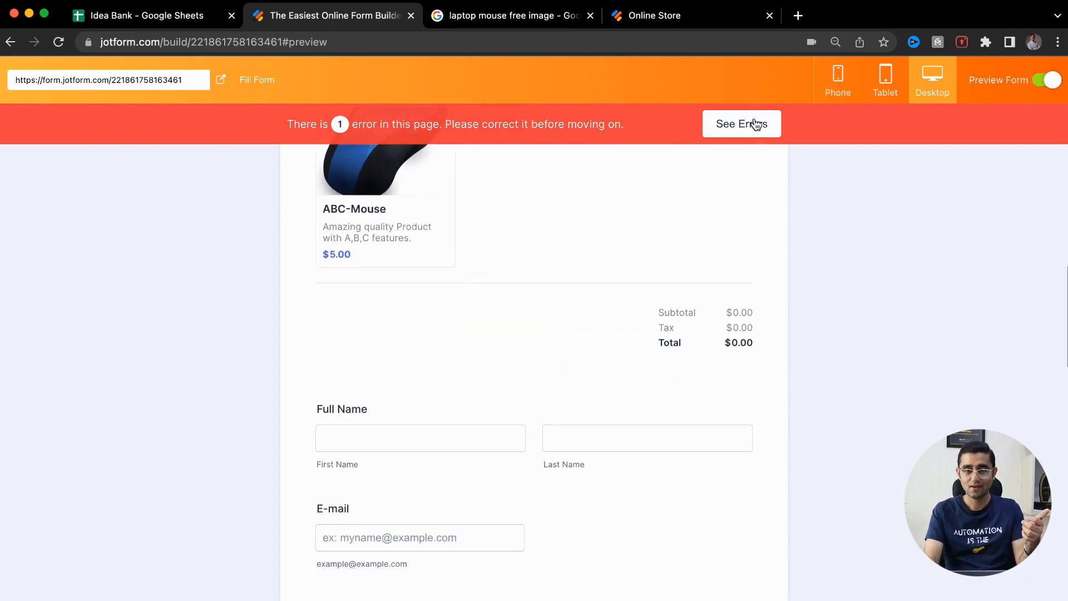
pyautogui.click(482, 467)
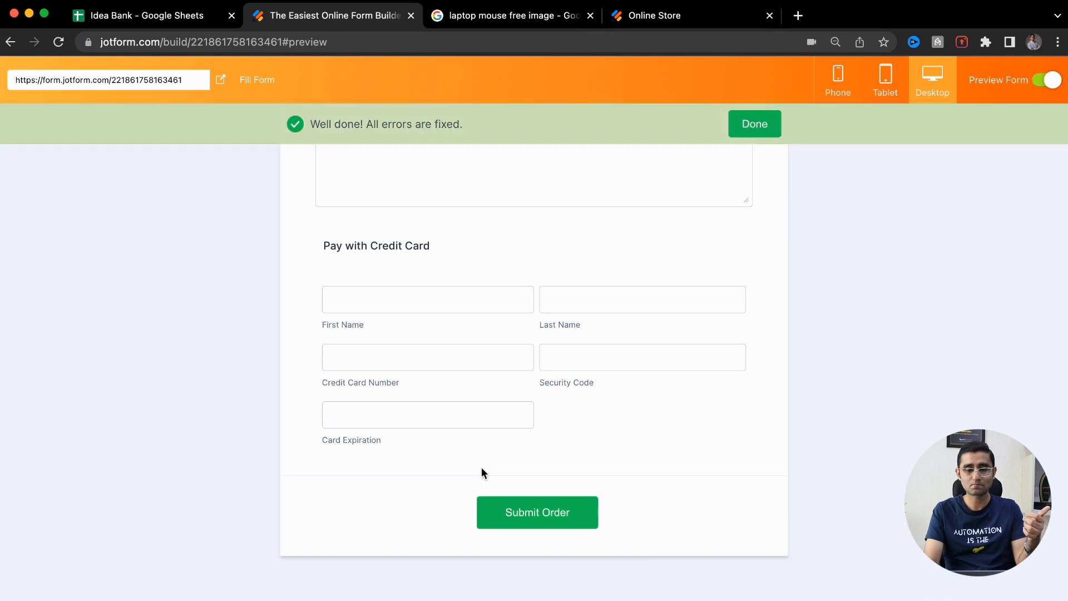
pyautogui.click(1049, 81)
pyautogui.scroll(-3, 125, 406)
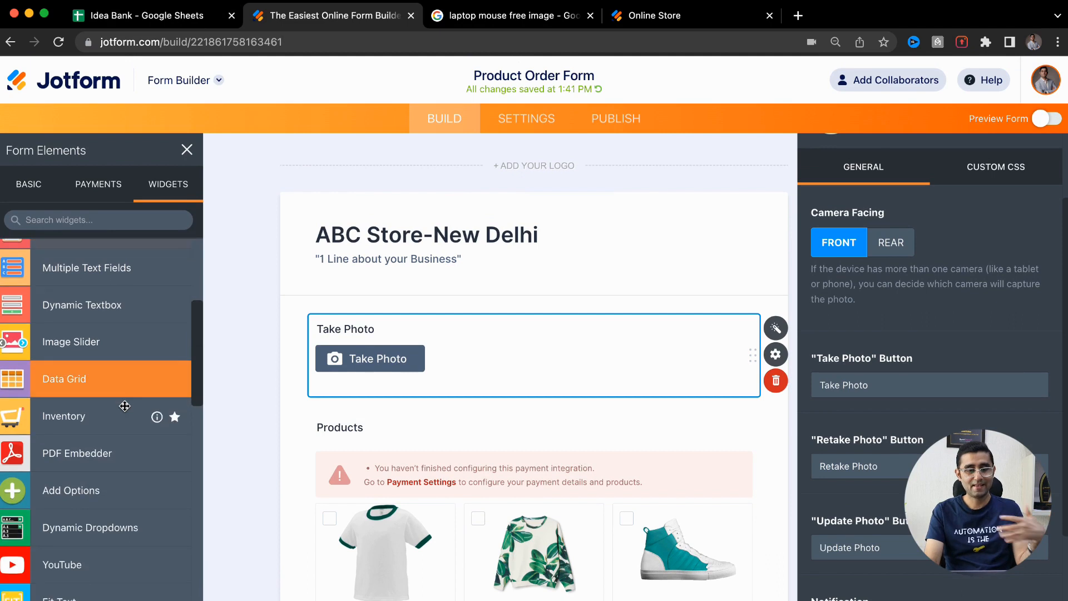
pyautogui.scroll(-5, 125, 406)
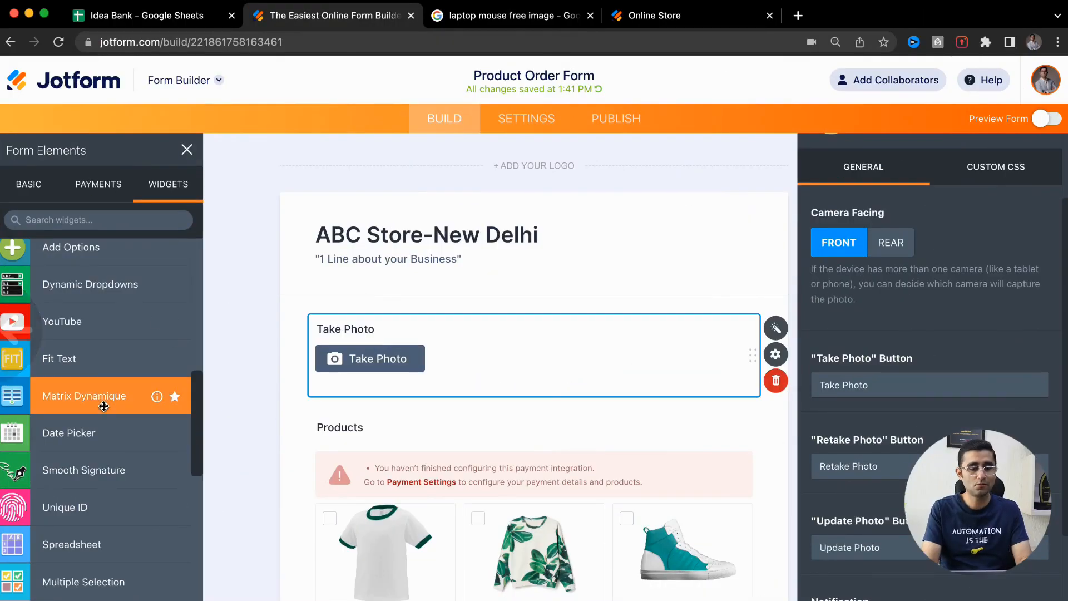
pyautogui.scroll(3, 104, 405)
pyautogui.scroll(-3, 105, 402)
pyautogui.hscroll(-1, 105, 401)
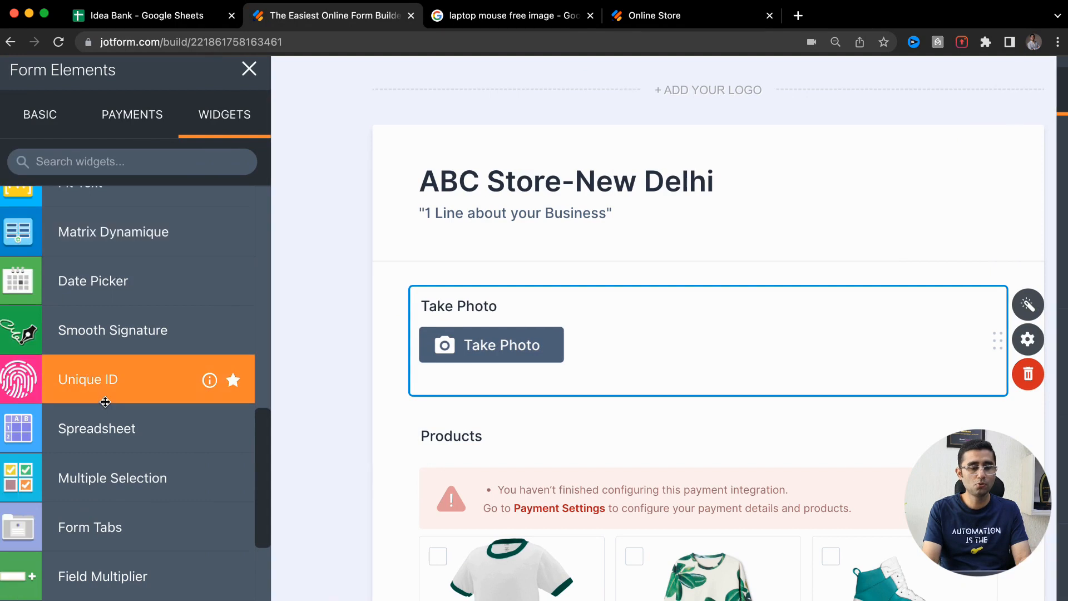
pyautogui.scroll(-4, 144, 413)
pyautogui.scroll(-7, 144, 413)
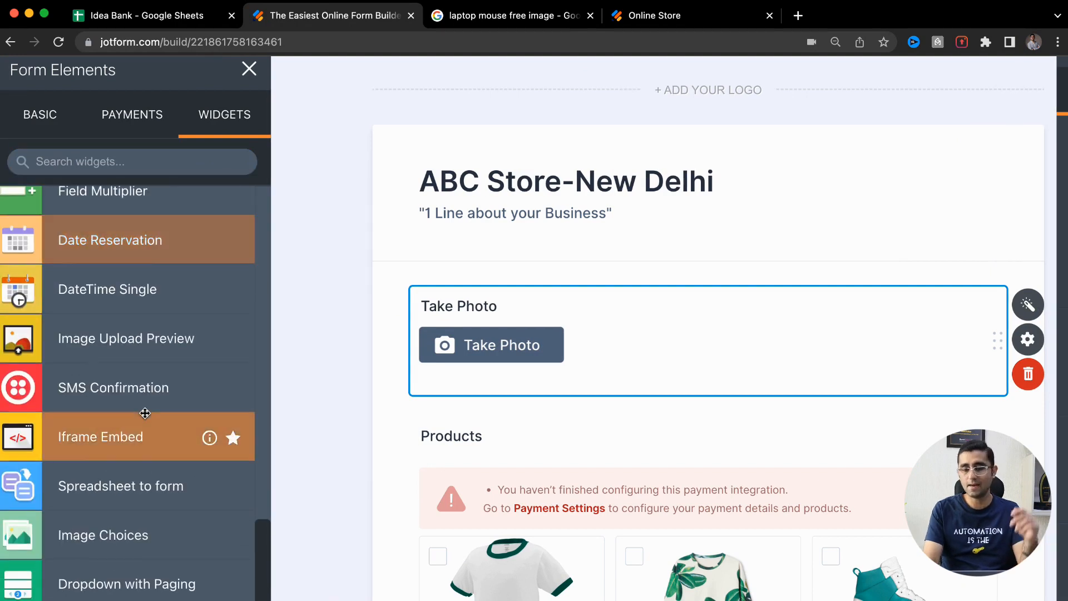
# Add a Geolocation widget found via the 'locat' search and apply its settings (address with latitude/longitude, precision 5)
pyautogui.click(167, 161)
pyautogui.write('locat')
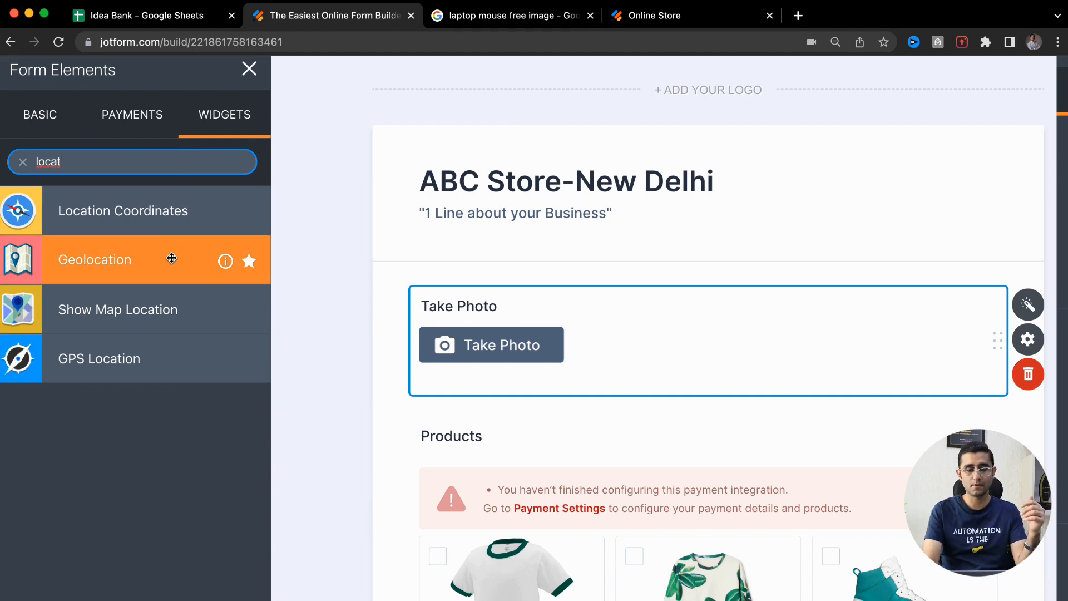
pyautogui.click(132, 261)
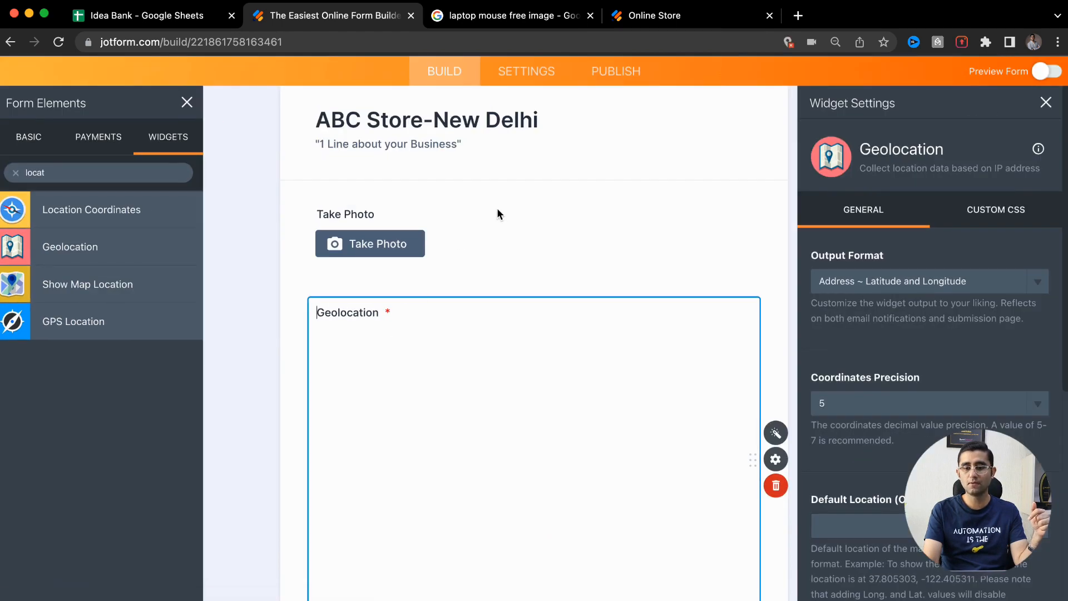
pyautogui.scroll(-3, 810, 310)
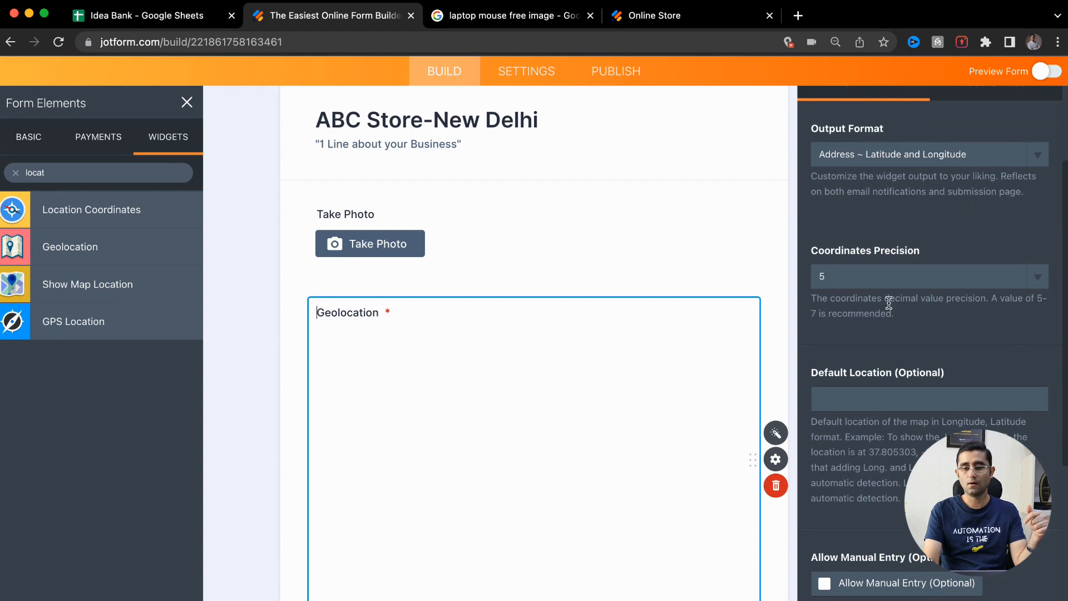
pyautogui.scroll(-3, 767, 221)
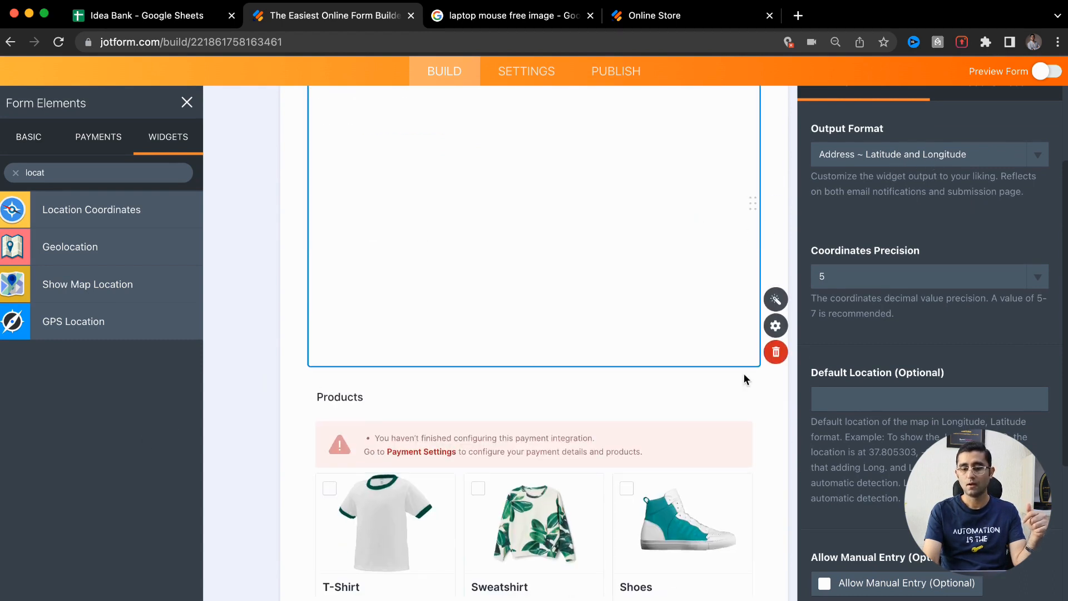
pyautogui.scroll(-5, 840, 472)
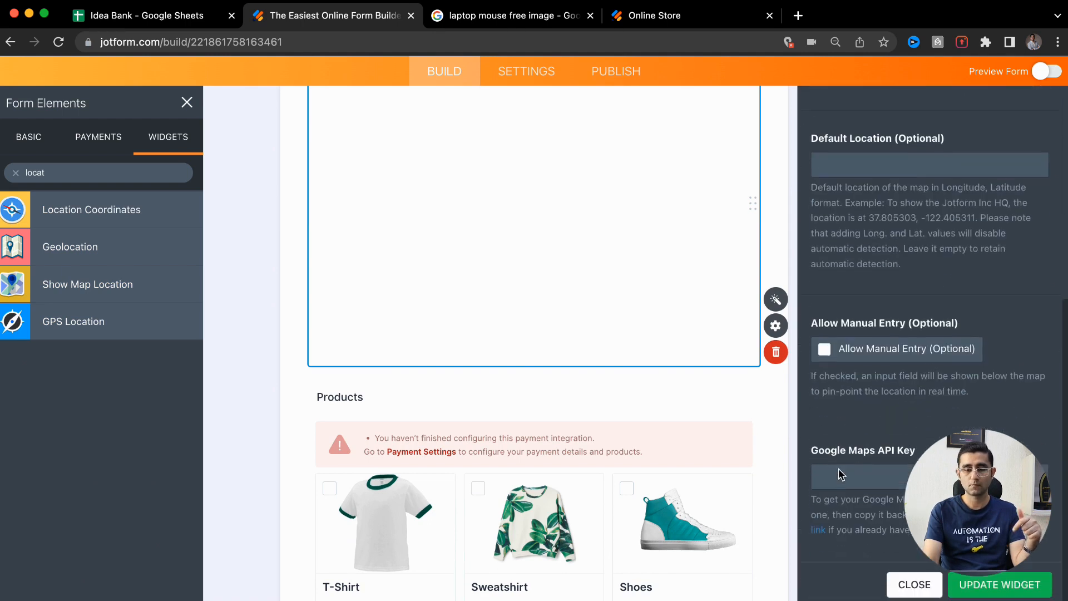
pyautogui.click(964, 580)
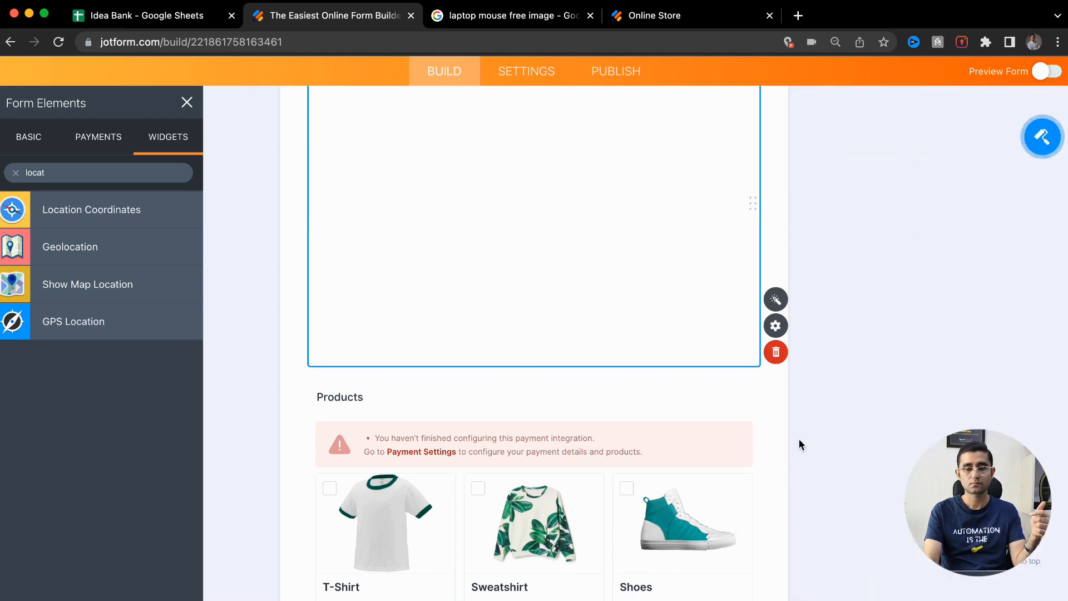
# Clear the widget search and browse the full list of widgets
pyautogui.click(133, 173)
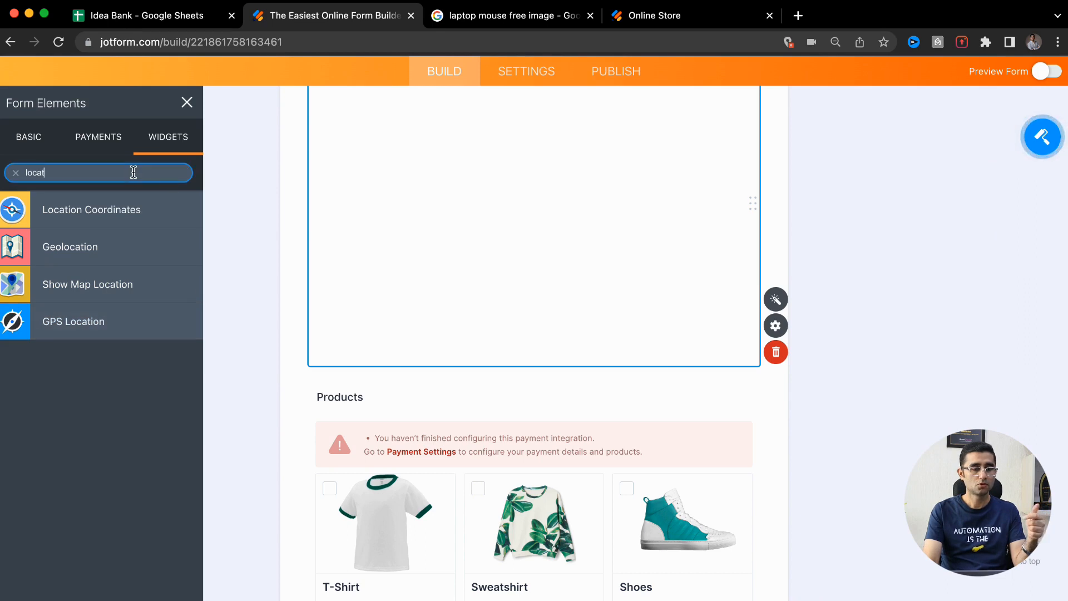
pyautogui.press('BackSpace')
pyautogui.press('BackSpace')
pyautogui.press('BackSpace')
pyautogui.press('BackSpace')
pyautogui.press('BackSpace')
pyautogui.scroll(-15, 113, 288)
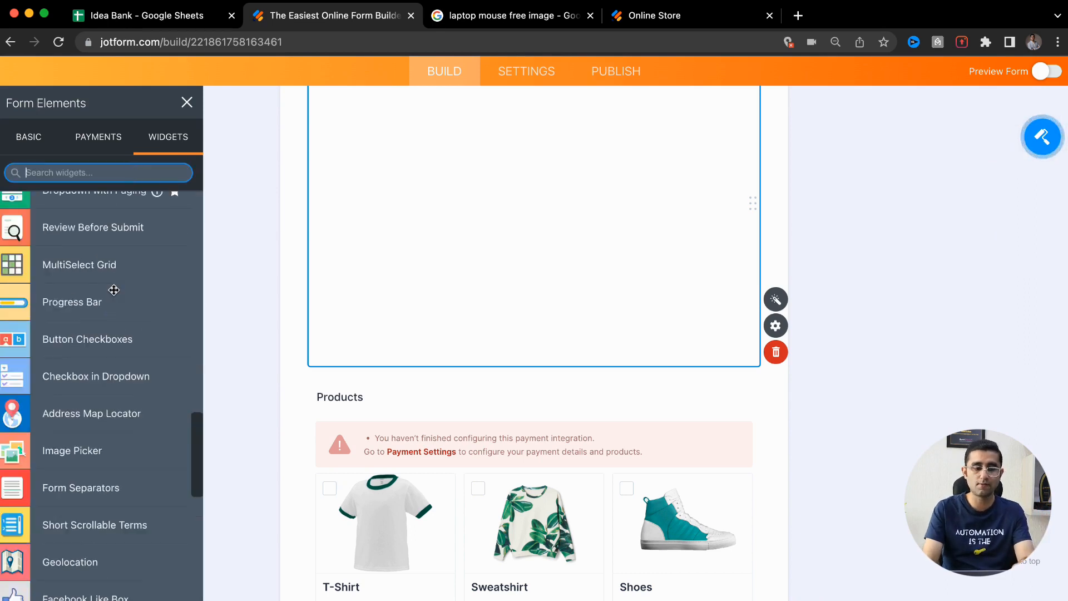
pyautogui.scroll(-20, 113, 290)
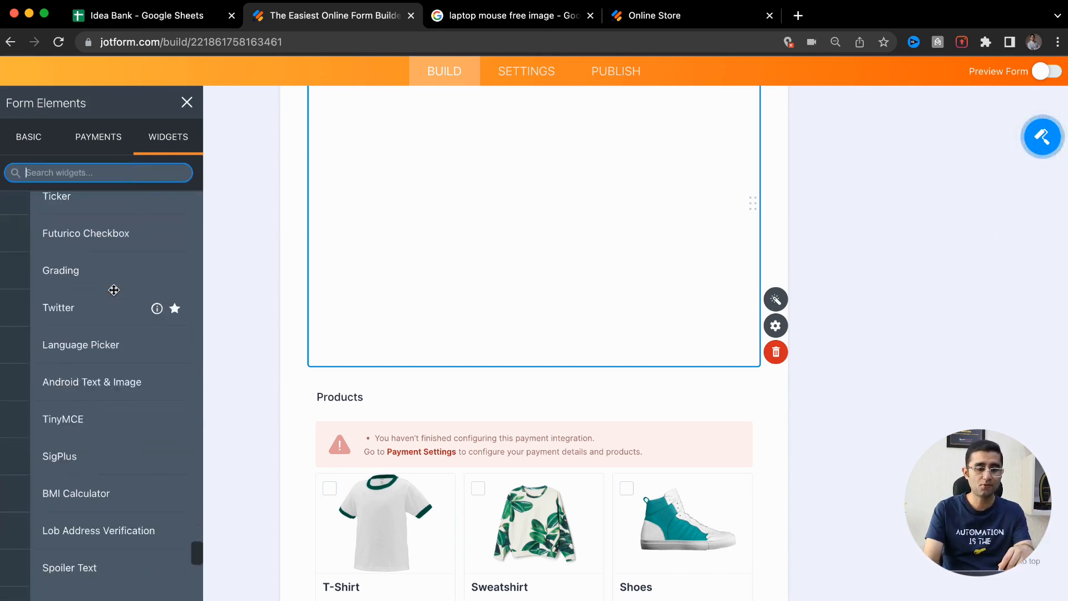
pyautogui.scroll(-5, 114, 290)
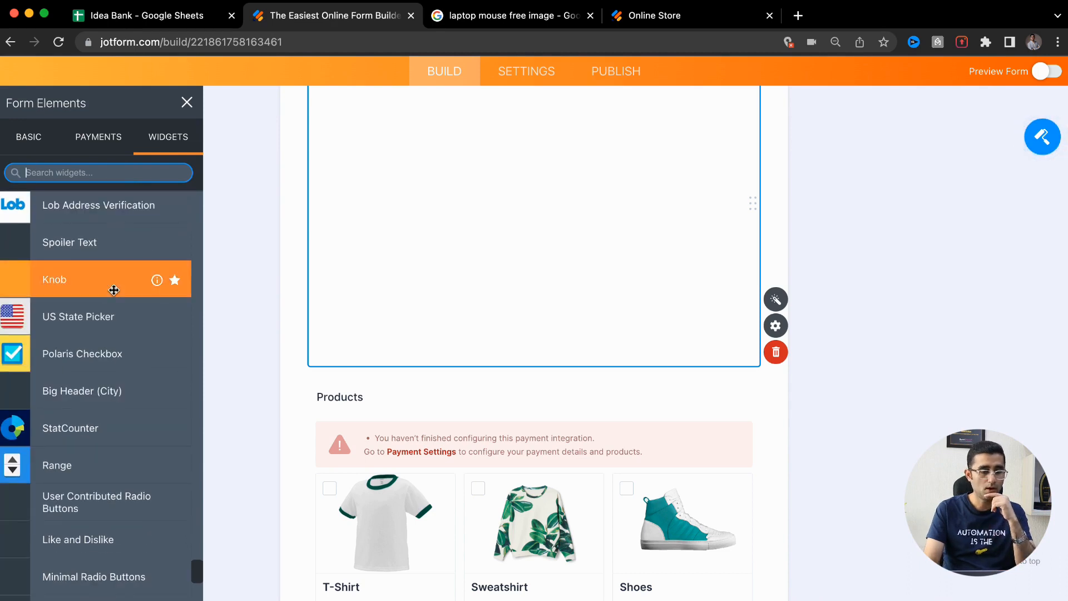
# Search 'loca', read the Geolocation widget's description, and add a second Geolocation field to the form
pyautogui.write('loca')
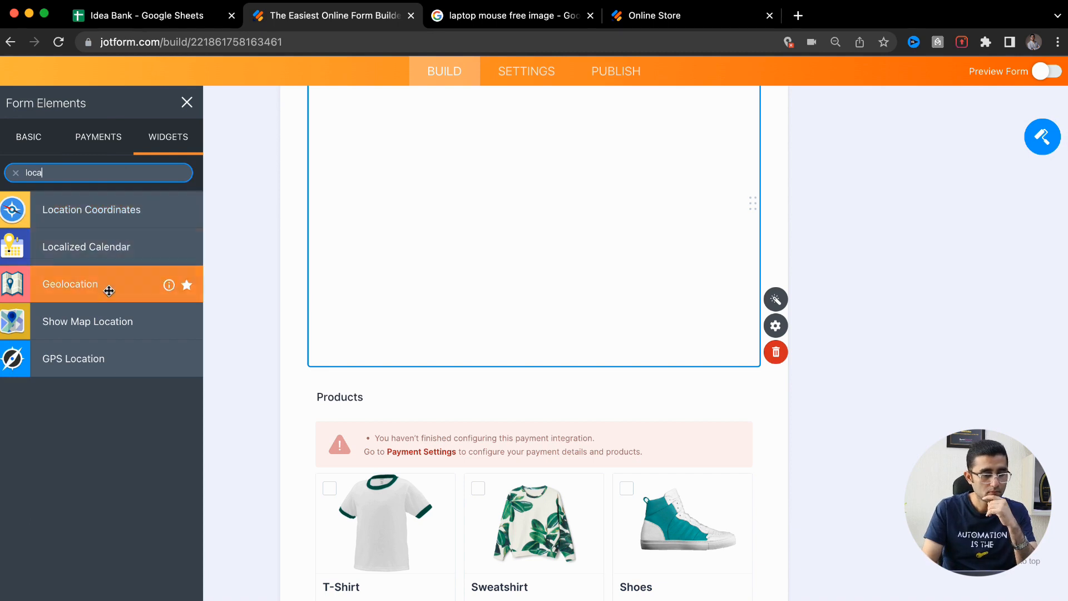
pyautogui.click(169, 285)
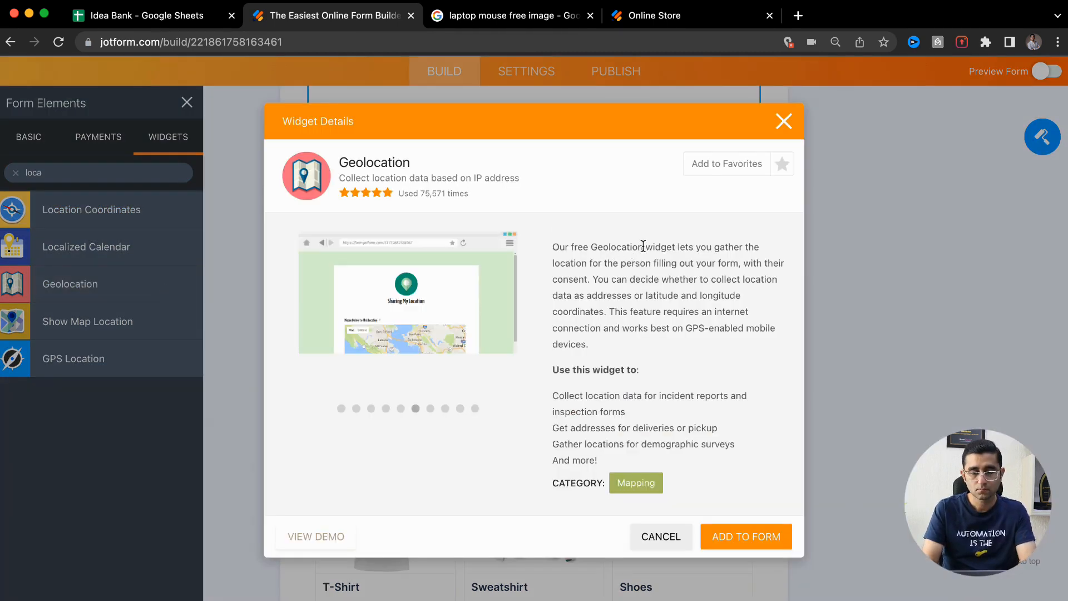
pyautogui.moveTo(643, 246); pyautogui.dragTo(716, 247)
pyautogui.click(743, 246)
pyautogui.moveTo(615, 263); pyautogui.dragTo(696, 263)
pyautogui.scroll(5, 697, 263)
pyautogui.moveTo(774, 263); pyautogui.dragTo(823, 263)
pyautogui.moveTo(475, 291); pyautogui.dragTo(719, 289)
pyautogui.moveTo(755, 290); pyautogui.dragTo(782, 289)
pyautogui.moveTo(538, 315); pyautogui.dragTo(644, 317)
pyautogui.click(681, 320)
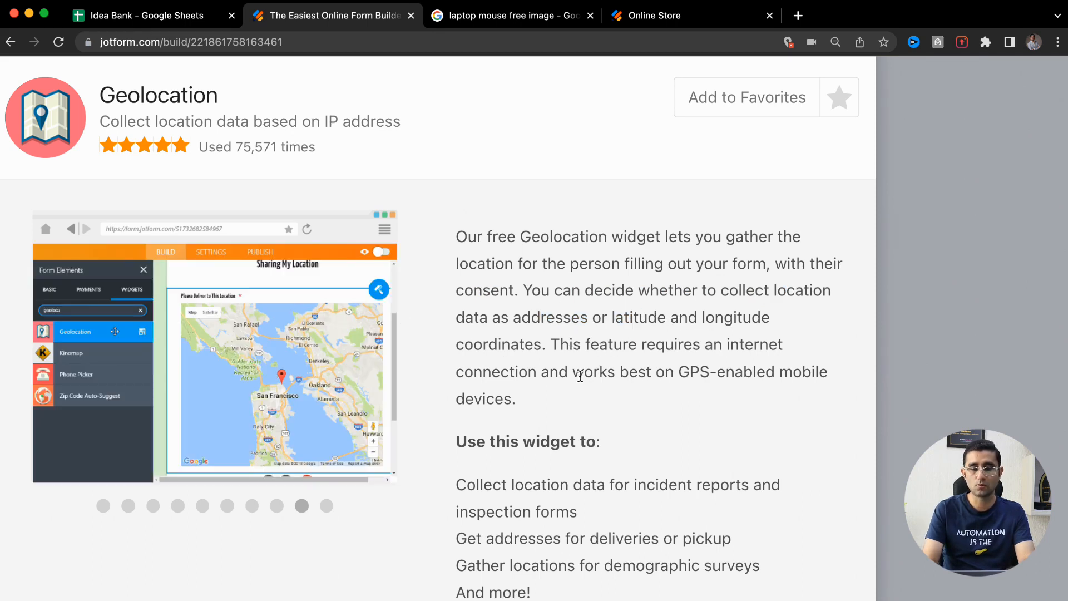
pyautogui.moveTo(582, 346); pyautogui.dragTo(691, 348)
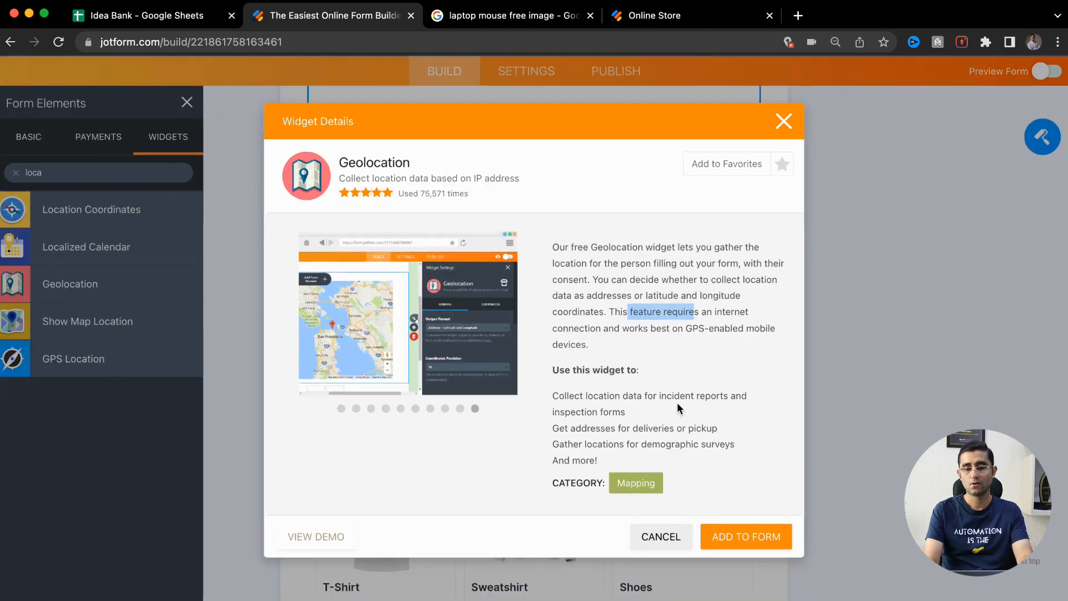
pyautogui.click(724, 538)
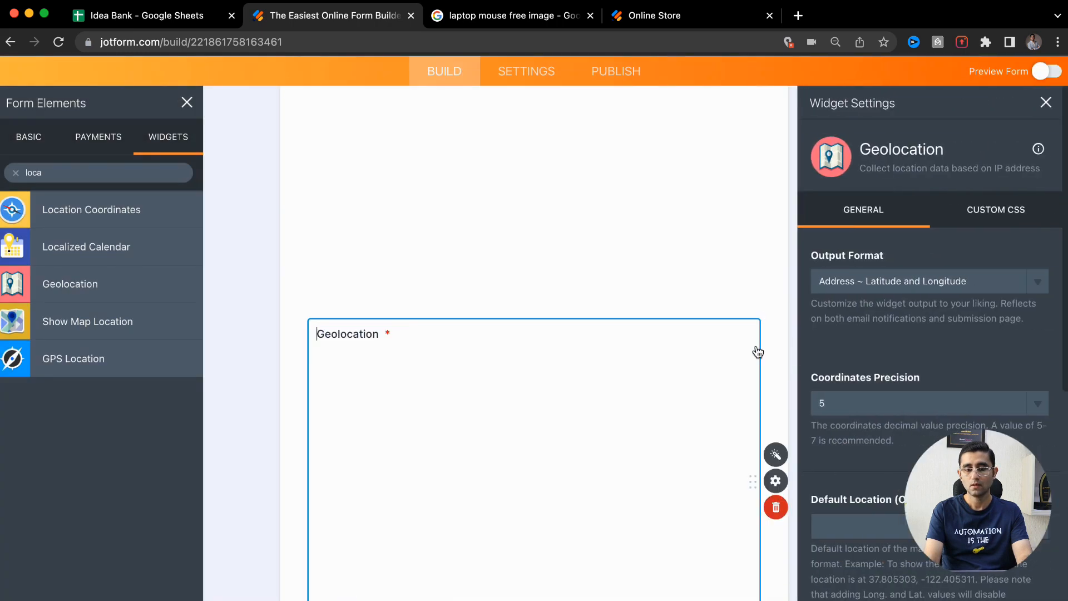
# Switch the form into Preview Form mode and jump to the reported errors
pyautogui.click(1051, 72)
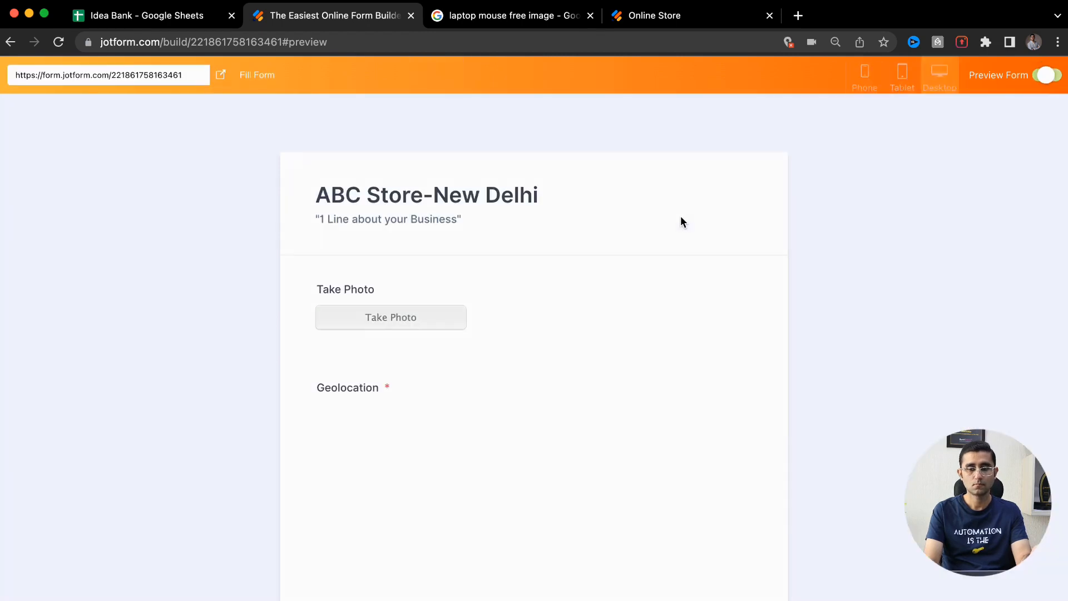
pyautogui.click(734, 125)
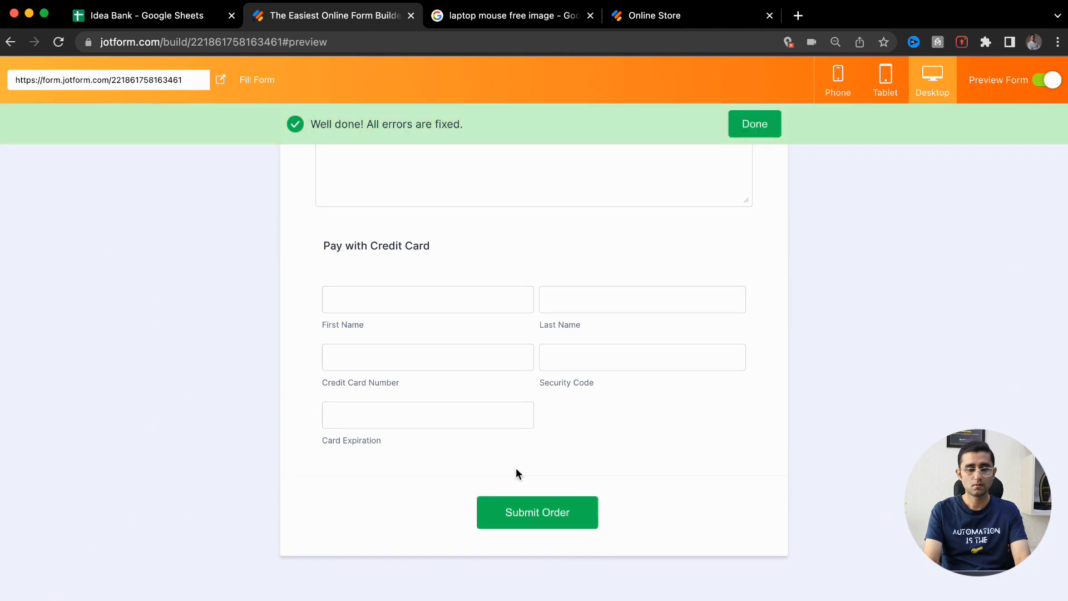
pyautogui.scroll(20, 516, 468)
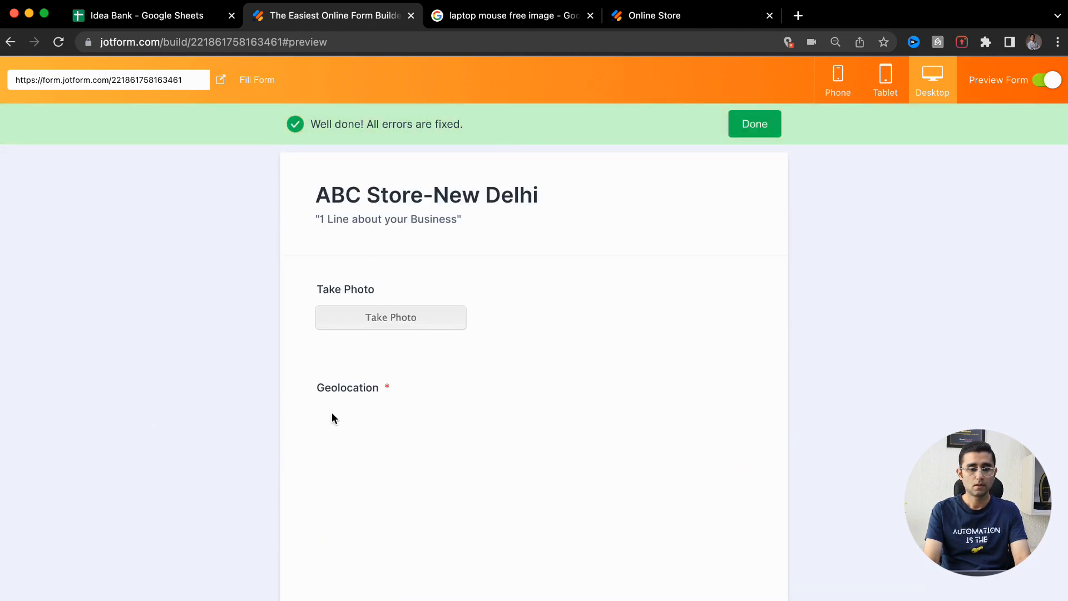
# Capture a test photo in the Take Photo field and scroll through the previewed form
pyautogui.click(406, 320)
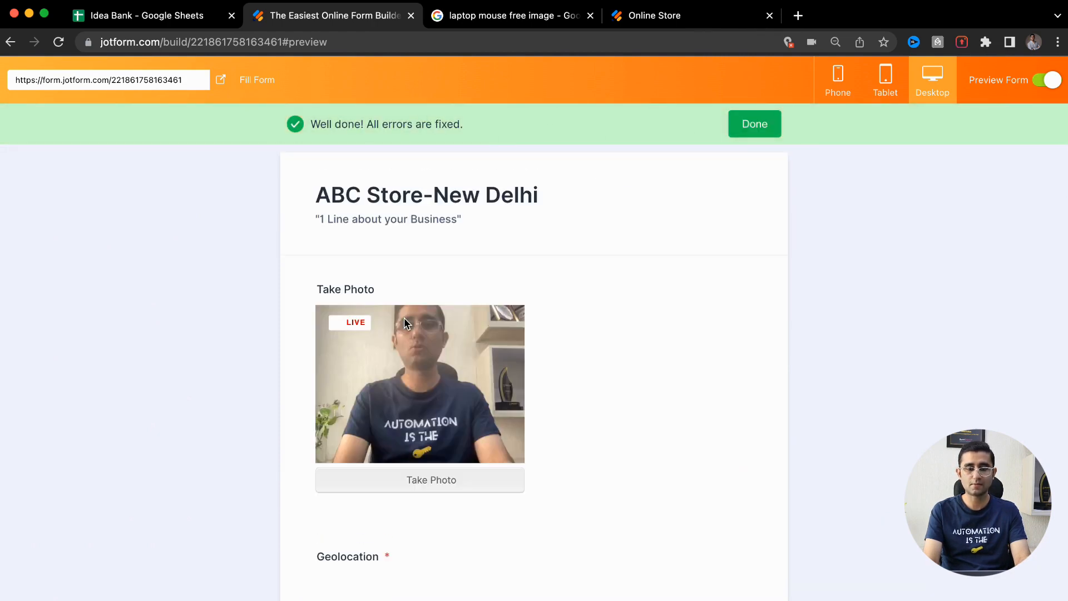
pyautogui.click(392, 479)
pyautogui.scroll(-7, 392, 479)
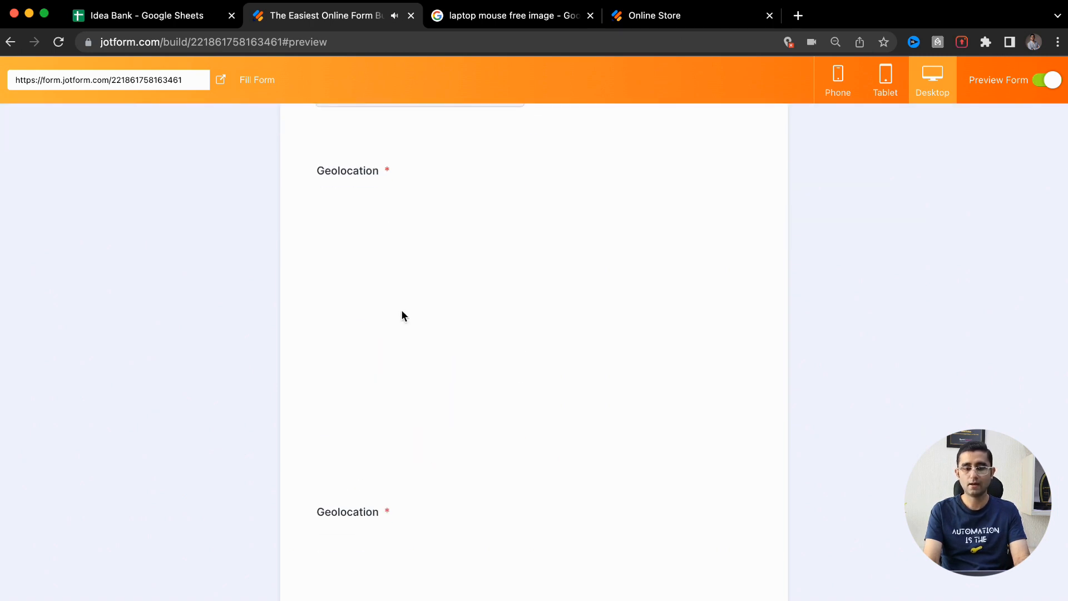
pyautogui.scroll(-15, 456, 269)
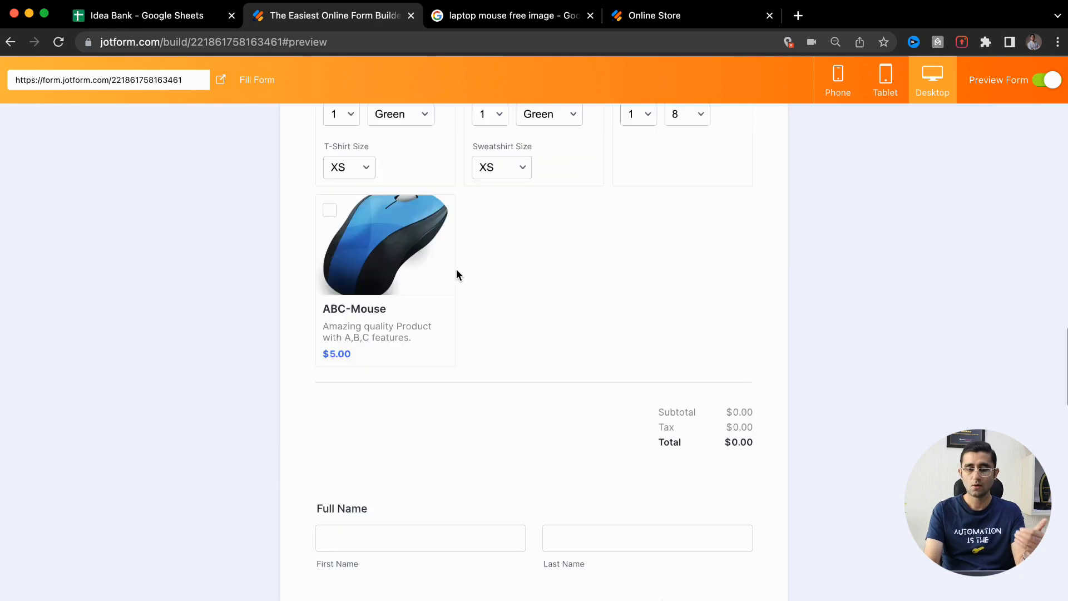
pyautogui.scroll(10, 456, 269)
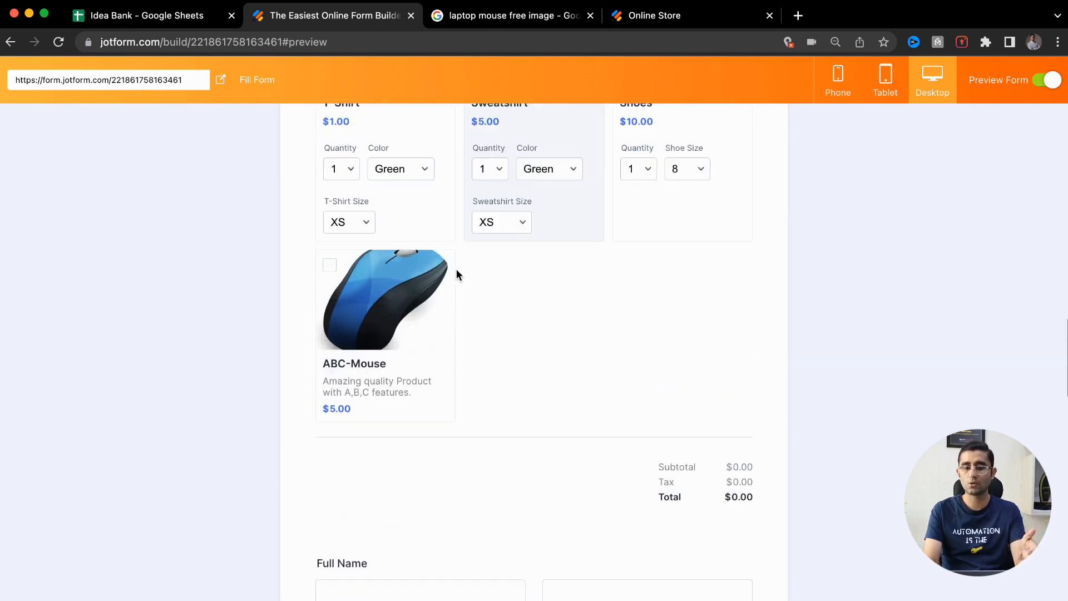
pyautogui.scroll(1, 457, 273)
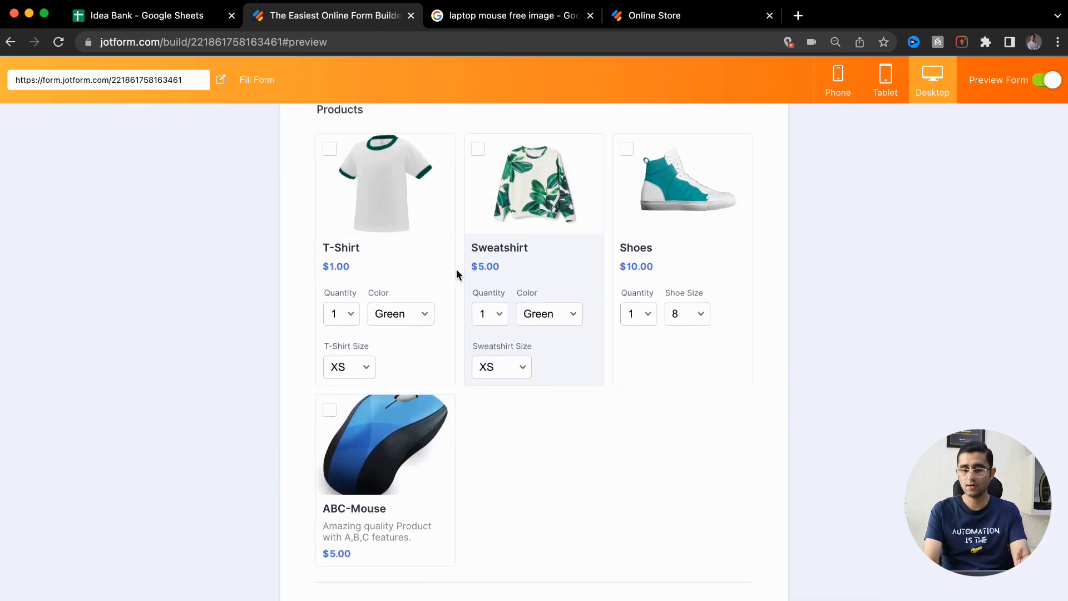
# Turn preview off, close the Geolocation settings and Form Elements panels, and select the product list
pyautogui.click(1052, 81)
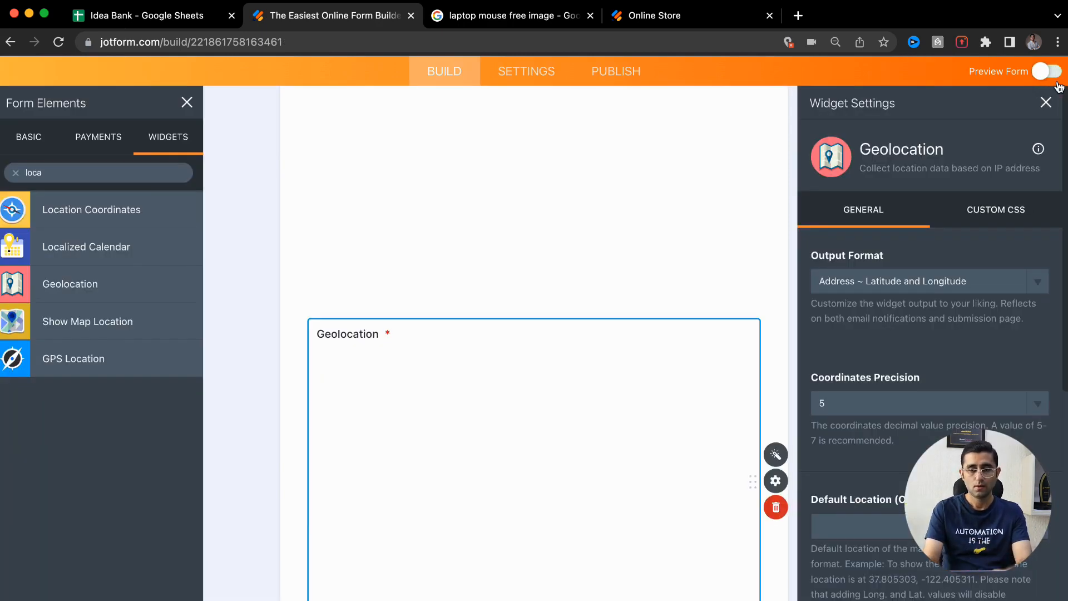
pyautogui.click(1046, 103)
pyautogui.scroll(-5, 621, 298)
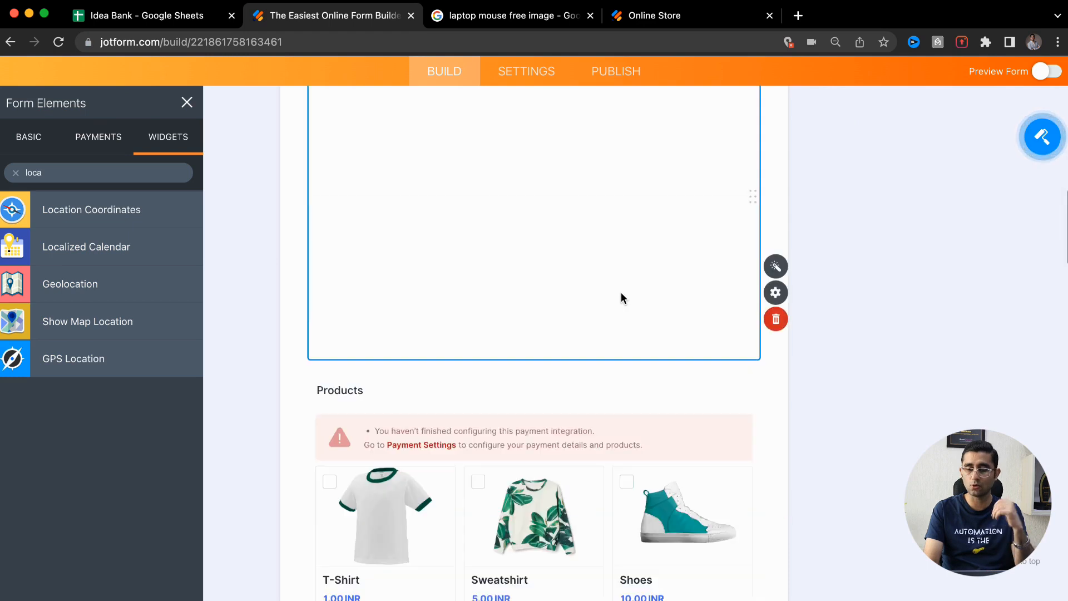
pyautogui.scroll(-5, 620, 292)
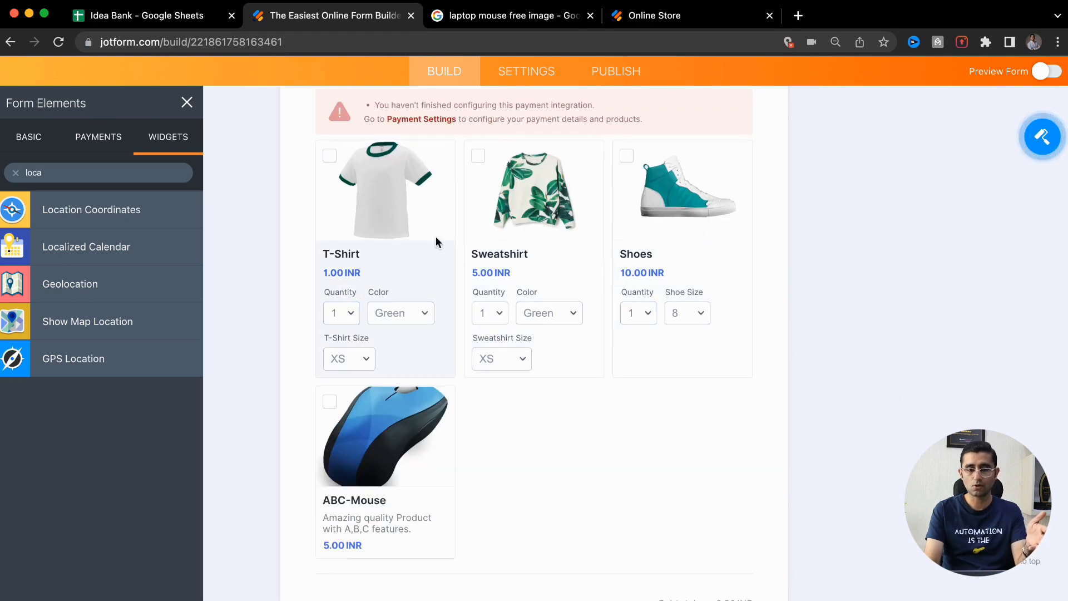
pyautogui.click(187, 104)
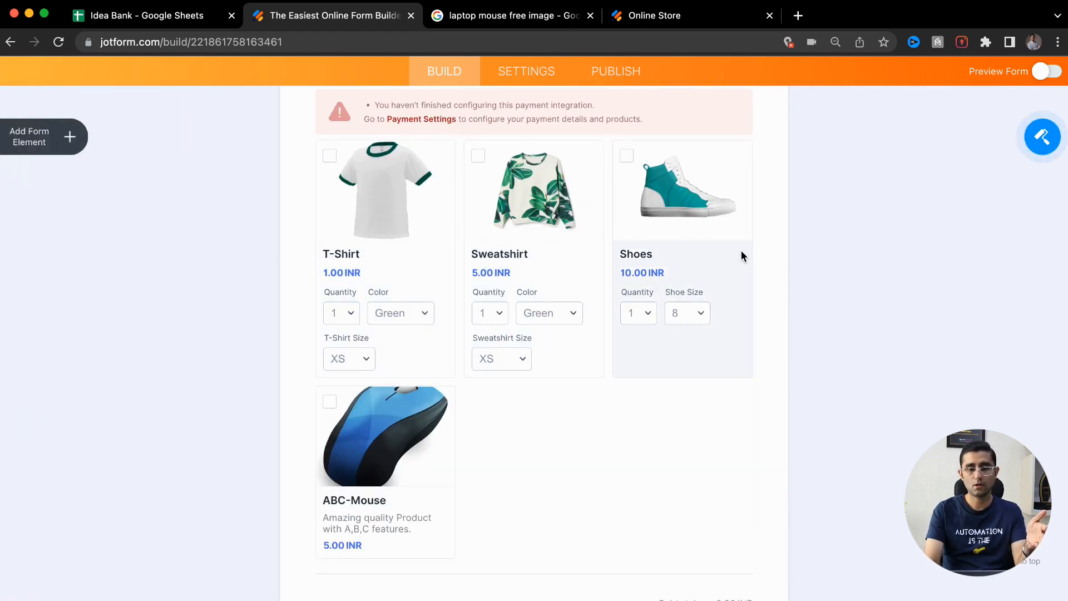
pyautogui.click(648, 452)
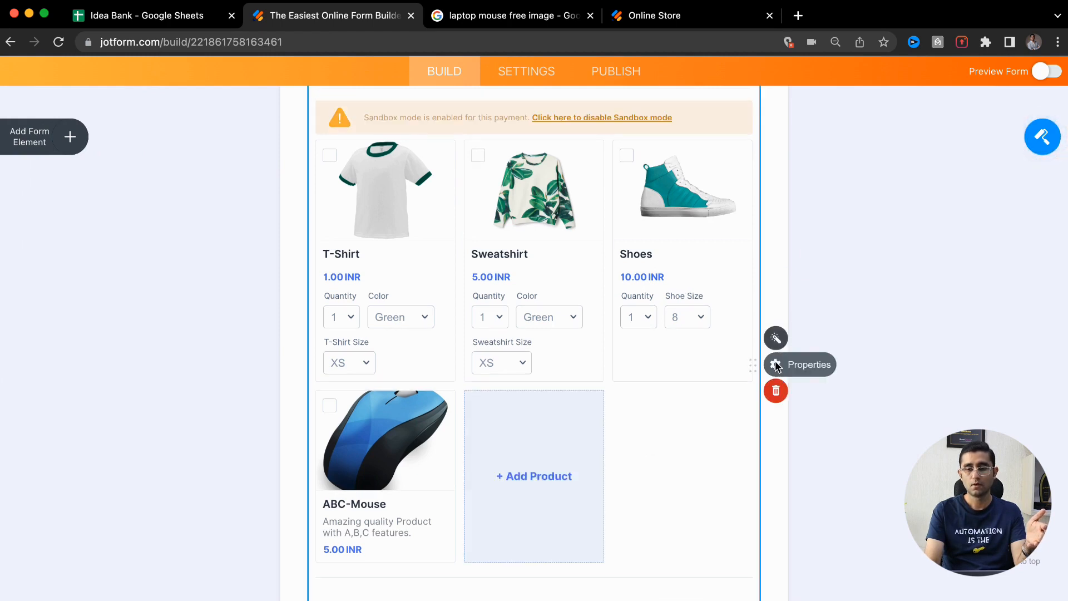
# Look over the products' PayPal payment settings, then close that side panel
pyautogui.click(776, 338)
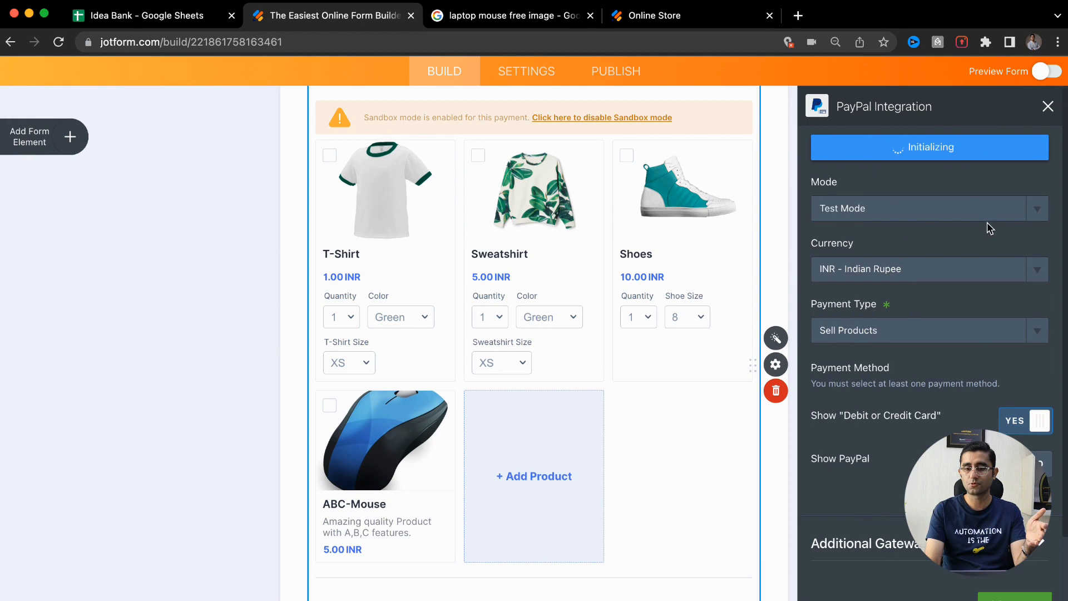
pyautogui.scroll(-1, 1025, 248)
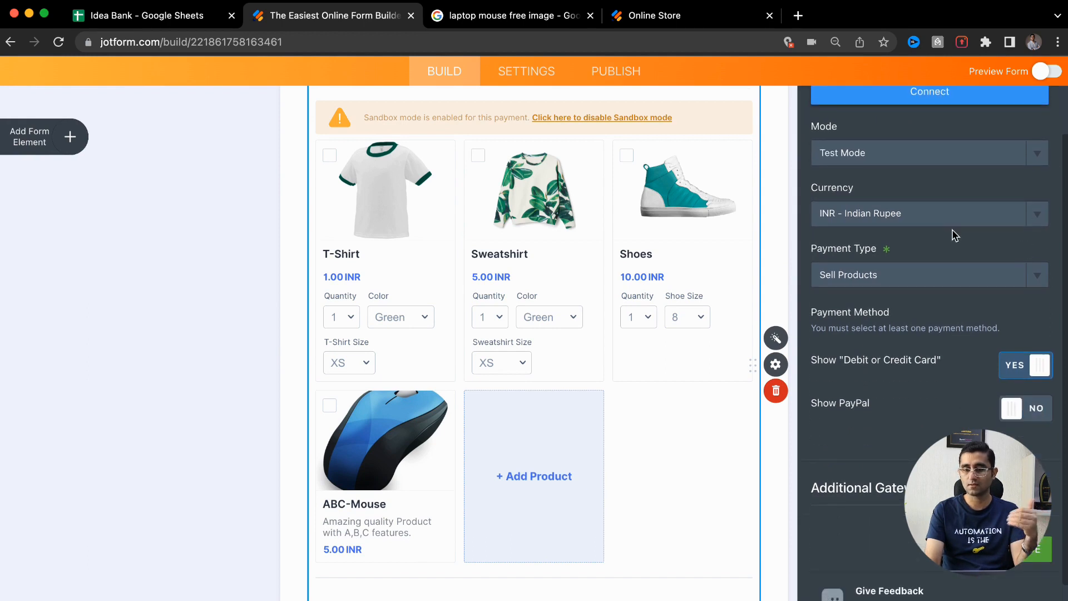
pyautogui.click(1016, 563)
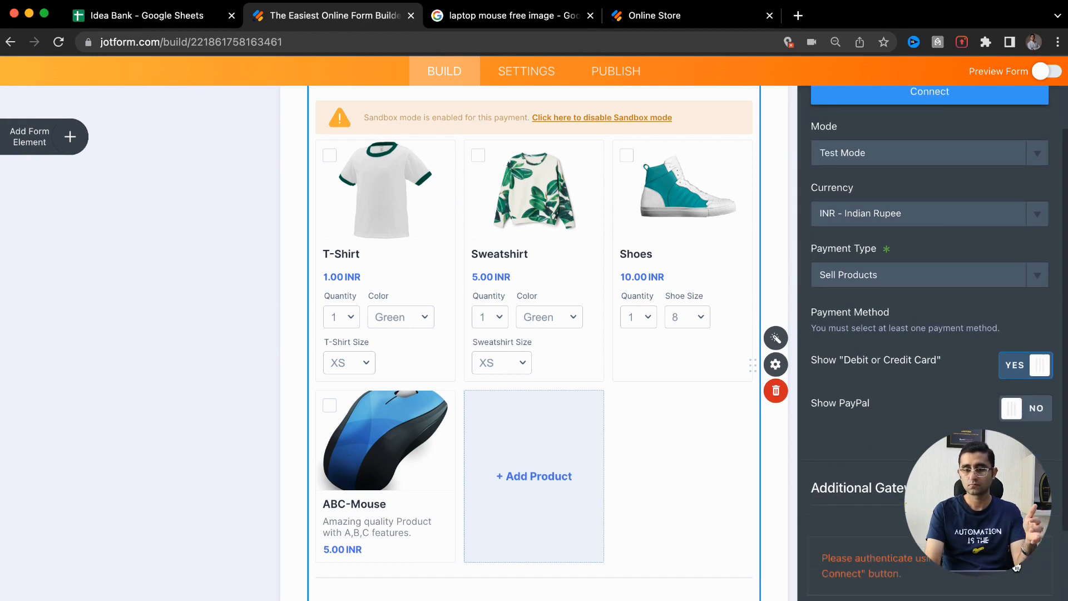
pyautogui.scroll(-2, 995, 244)
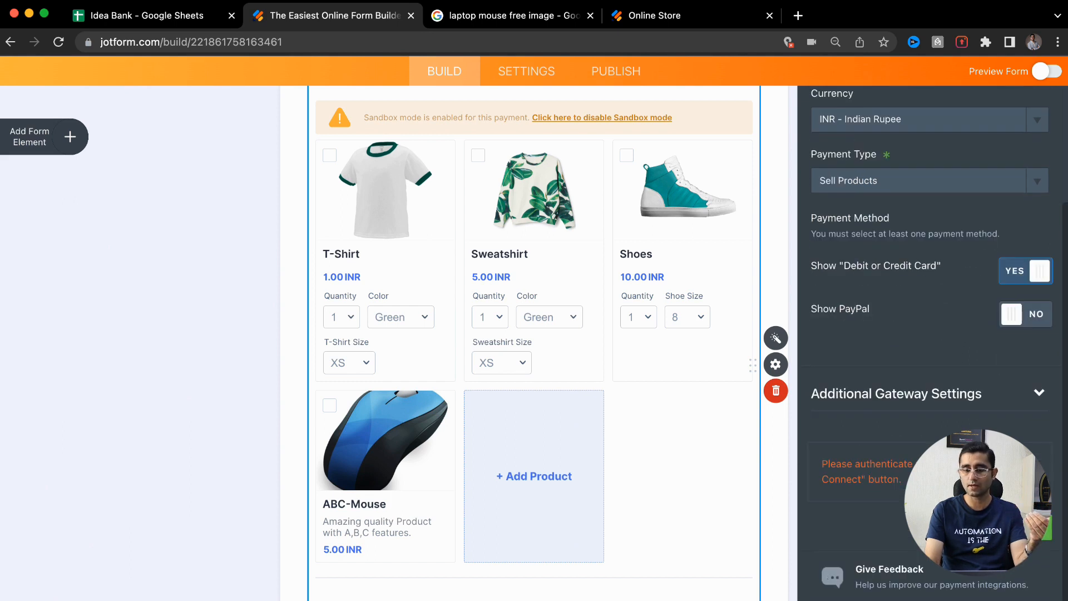
pyautogui.scroll(3, 966, 186)
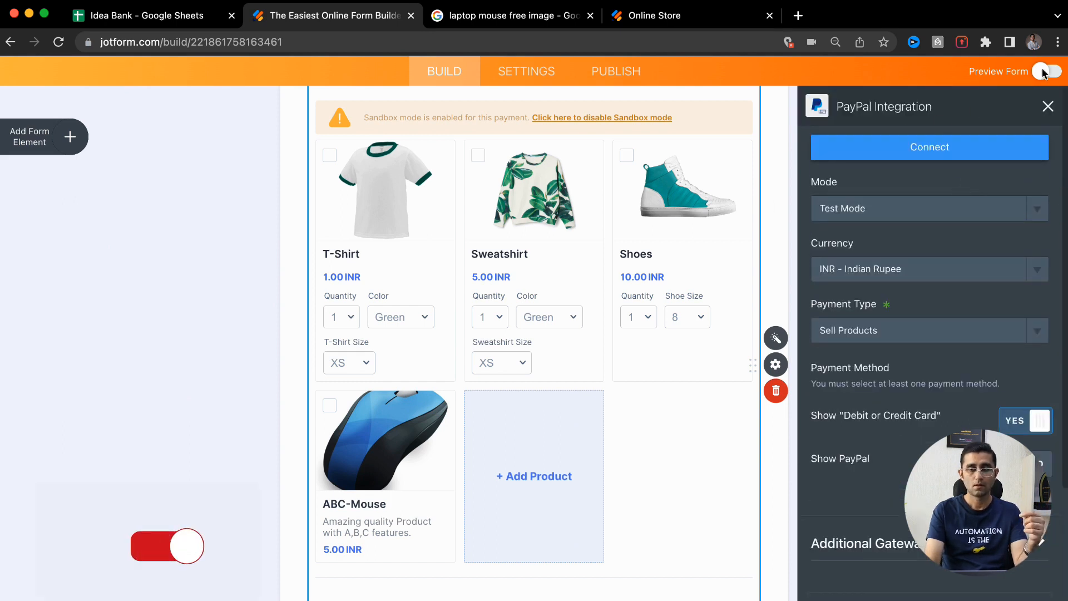
pyautogui.click(1048, 106)
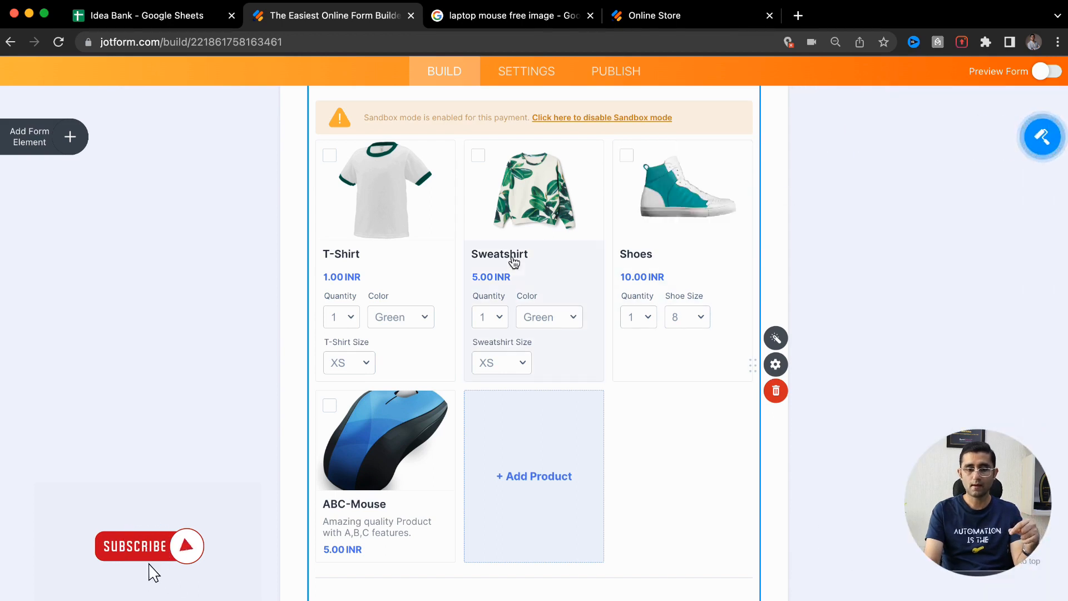
# Add a fifth blank product card, named Product Name and priced Free, and select its price and name
pyautogui.click(510, 475)
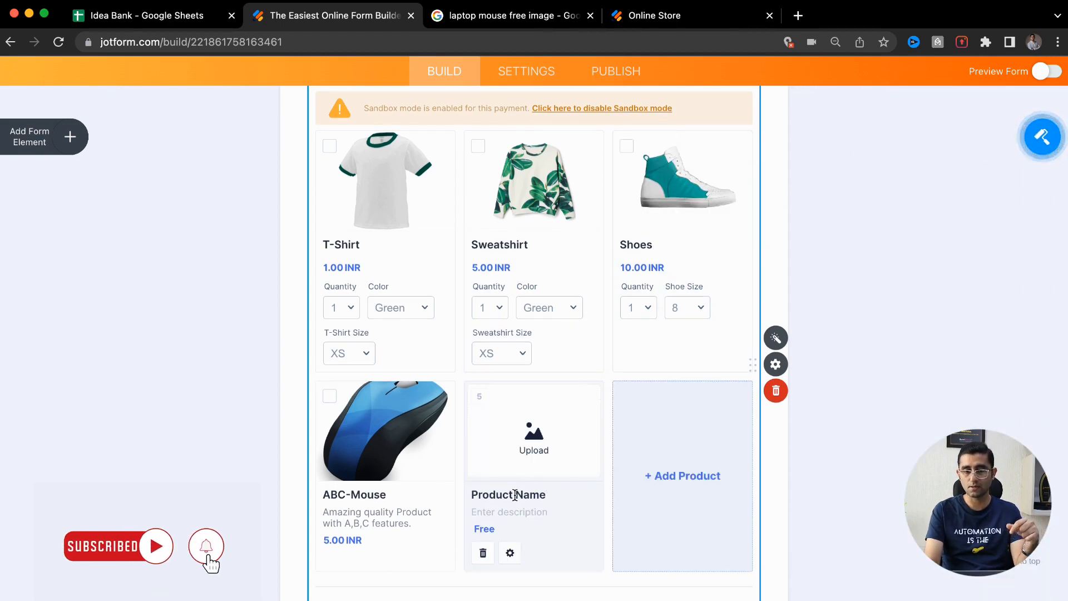
pyautogui.scroll(5, 538, 451)
pyautogui.scroll(-3, 538, 451)
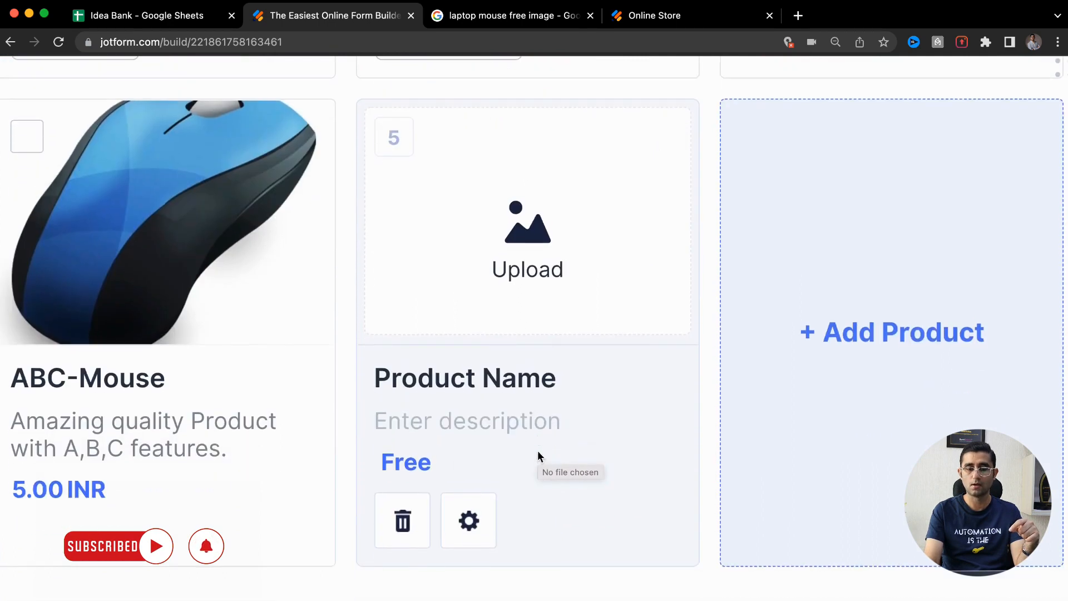
pyautogui.click(422, 463)
pyautogui.scroll(3, 489, 402)
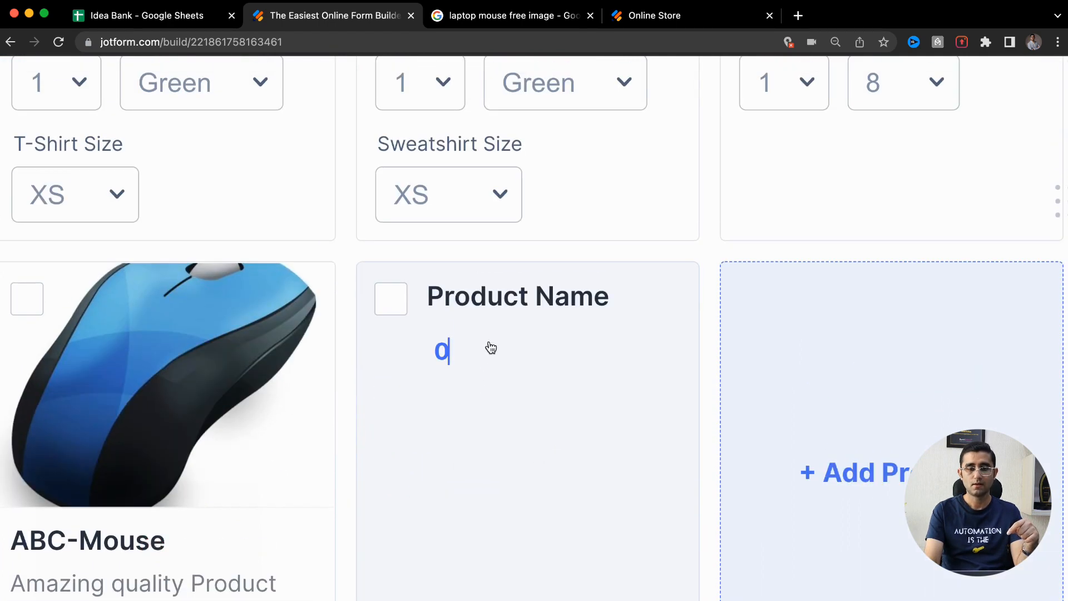
pyautogui.click(496, 303)
pyautogui.scroll(-5, 520, 447)
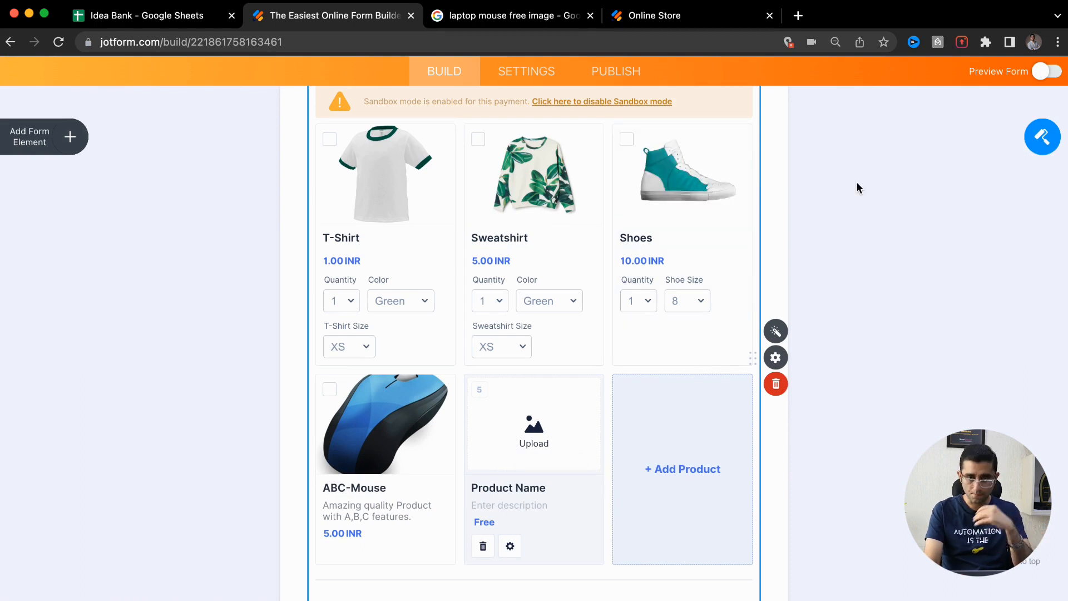
# Glance at the form settings, then back in the builder browse the payment gateway elements
pyautogui.click(513, 81)
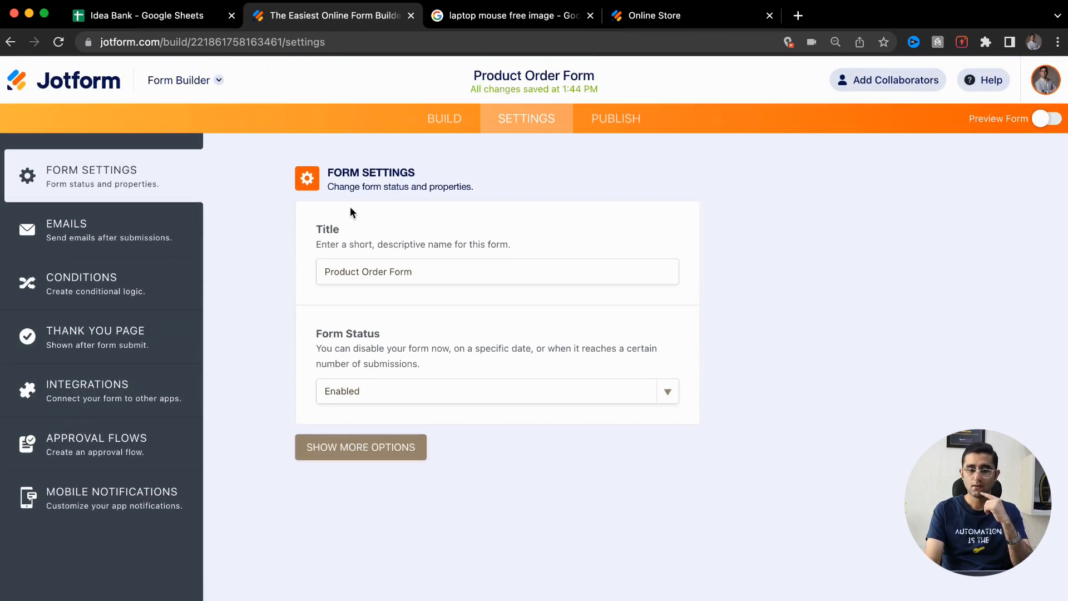
pyautogui.click(456, 120)
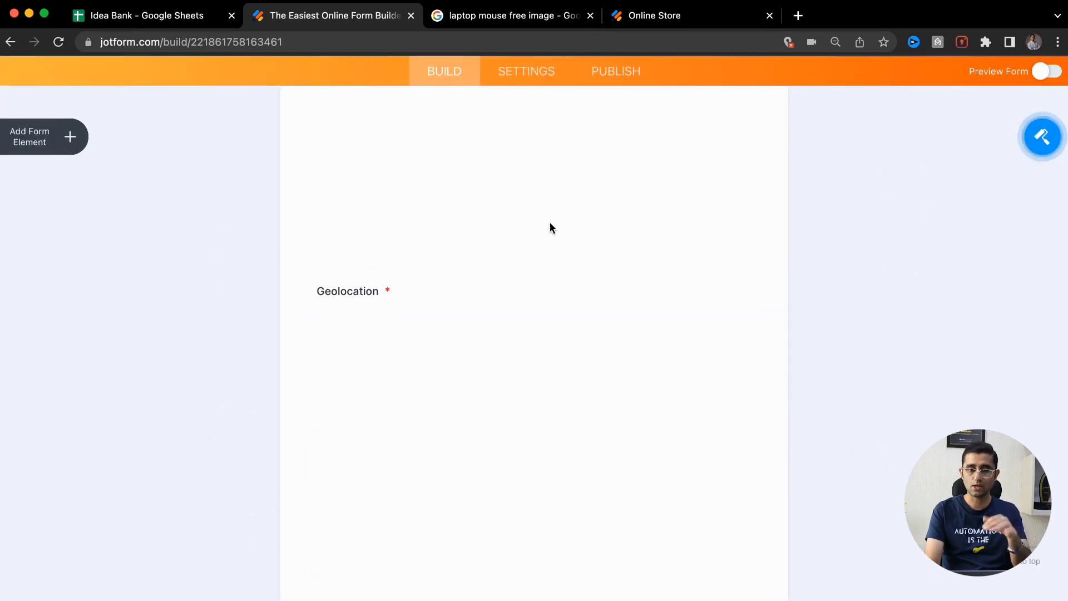
pyautogui.click(58, 139)
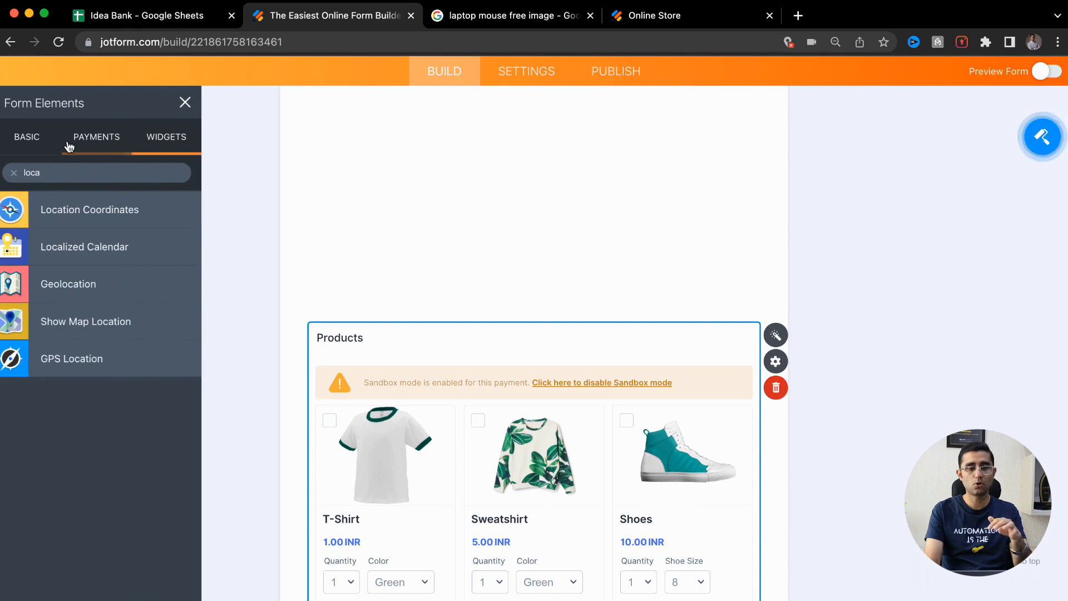
pyautogui.click(89, 145)
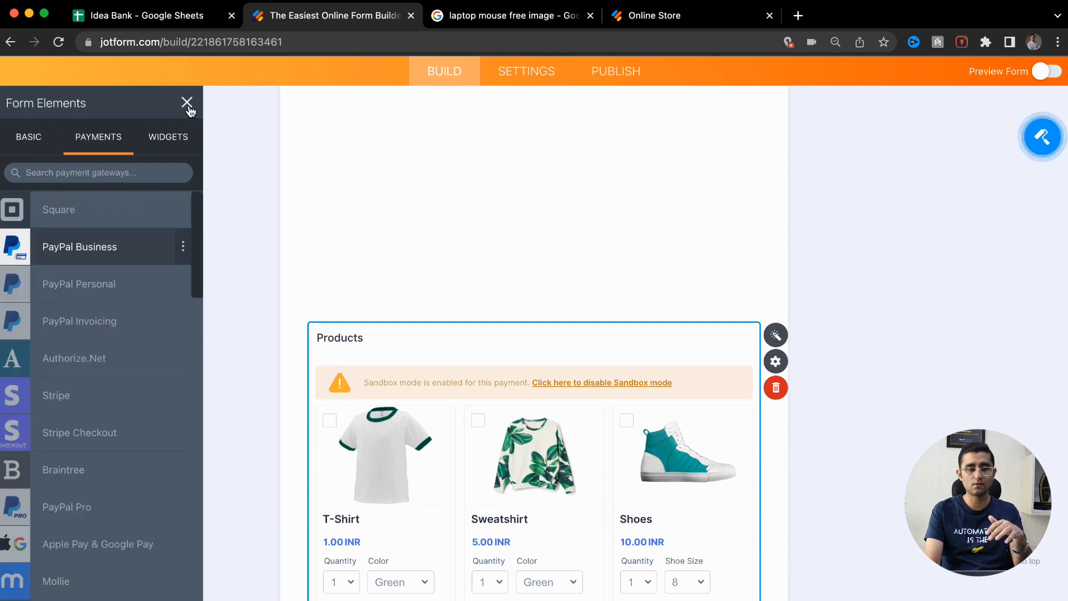
pyautogui.click(187, 103)
# In form Settings, keep Form Status Enabled and review the Emails and Conditions pages
pyautogui.click(526, 71)
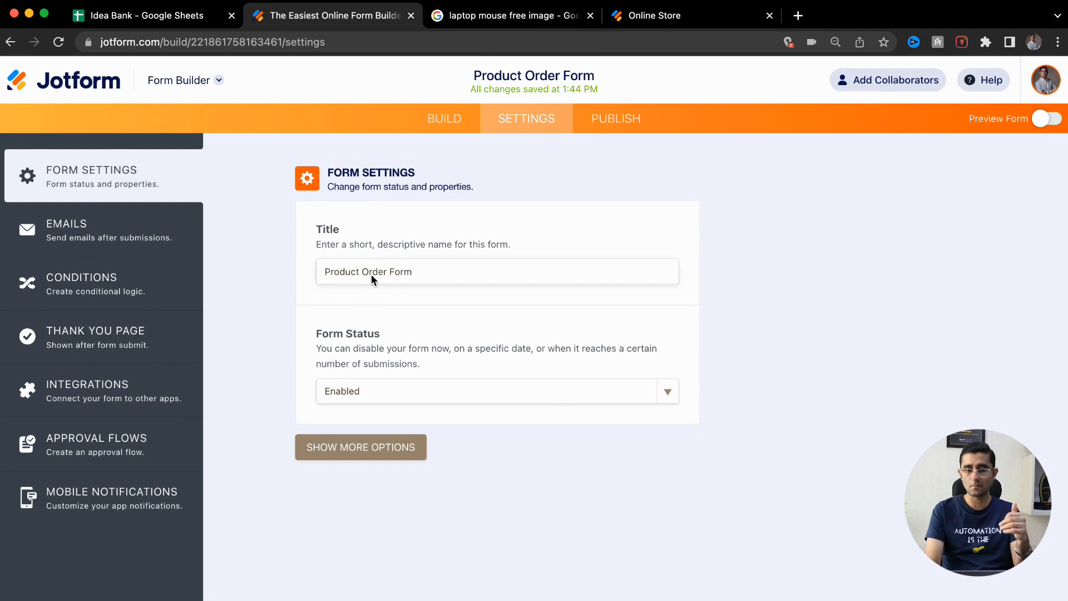
pyautogui.click(373, 404)
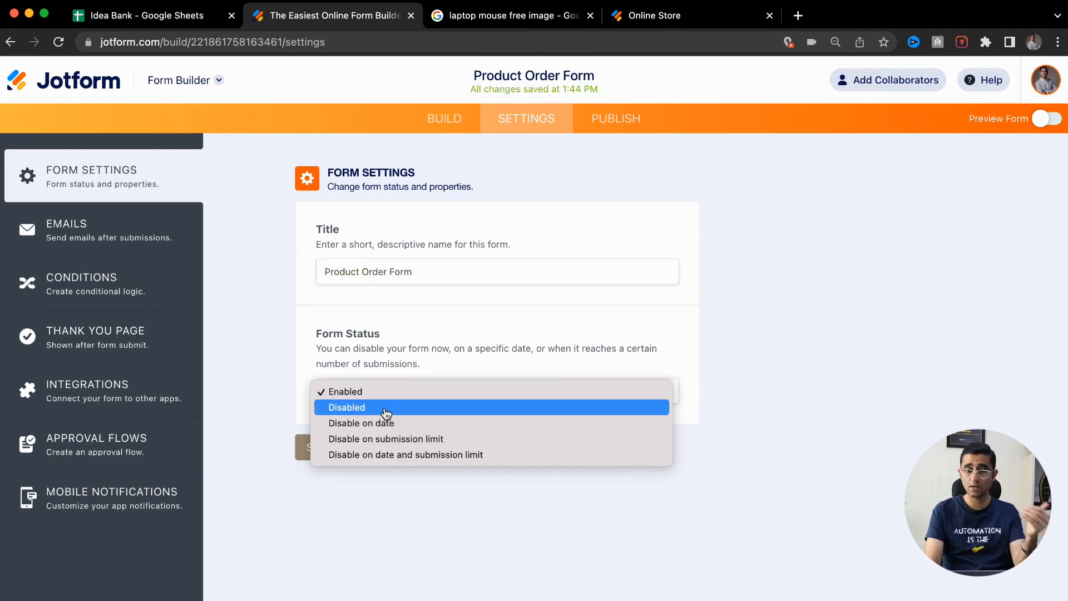
pyautogui.click(238, 386)
pyautogui.click(156, 254)
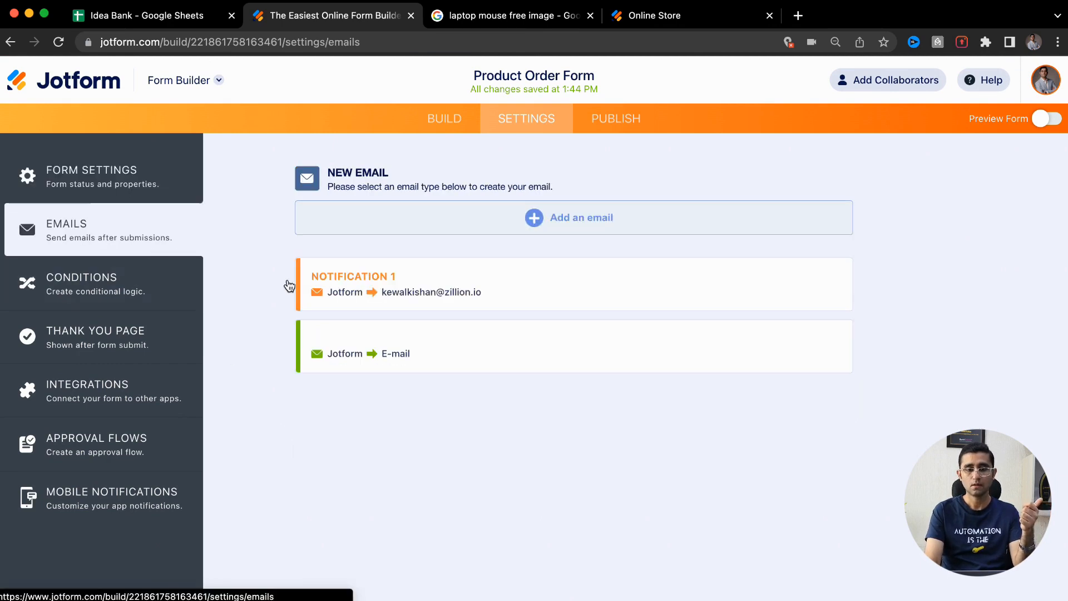
pyautogui.moveTo(377, 294)
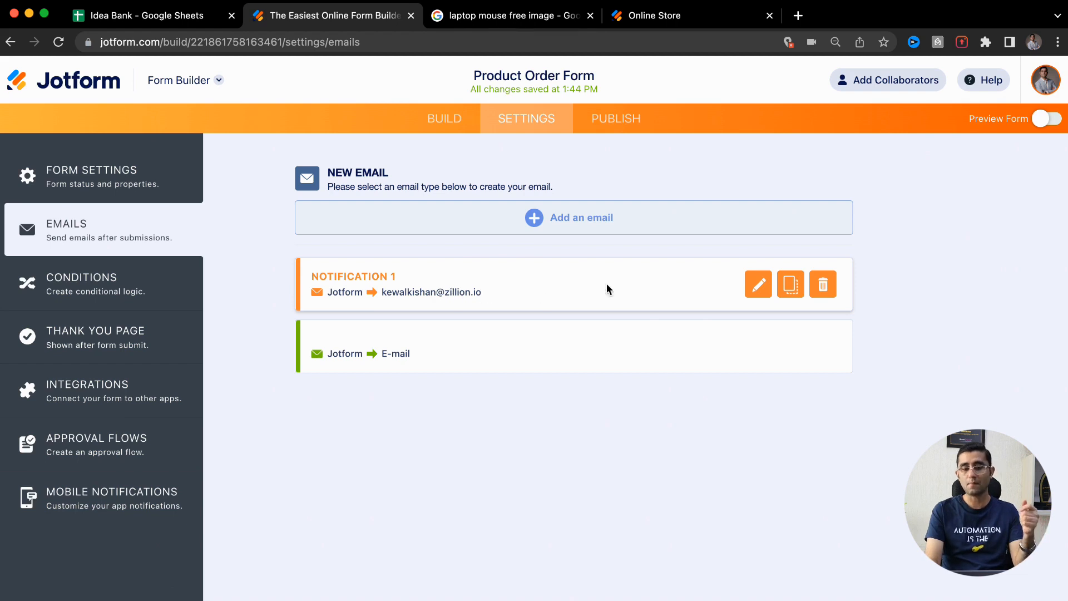
pyautogui.click(111, 300)
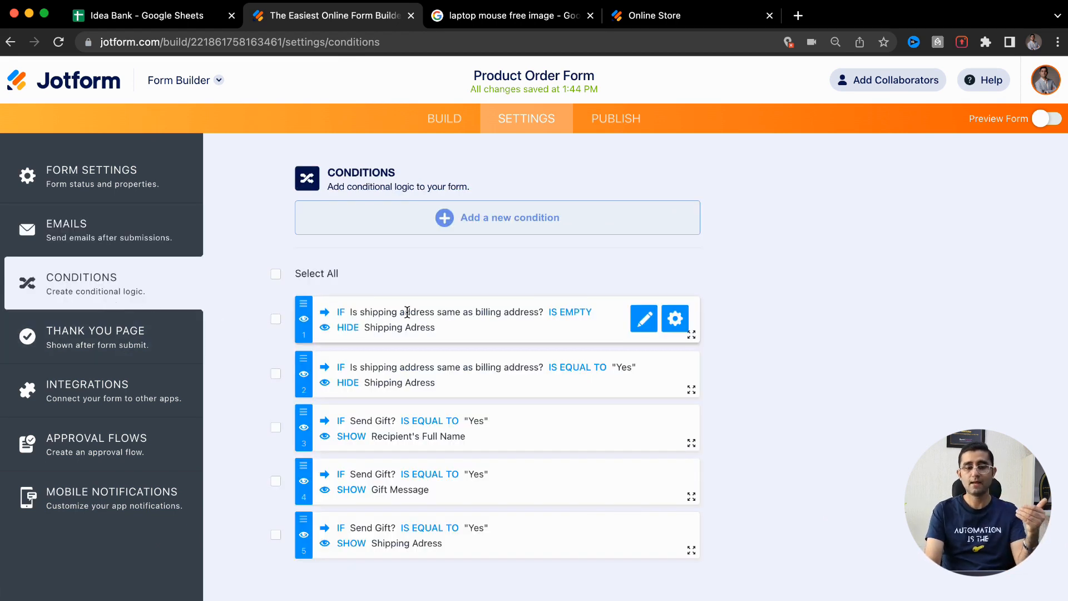
# Scroll through the five show/hide conditions tied to Shipping Adress and Send Gift? answers
pyautogui.moveTo(445, 324)
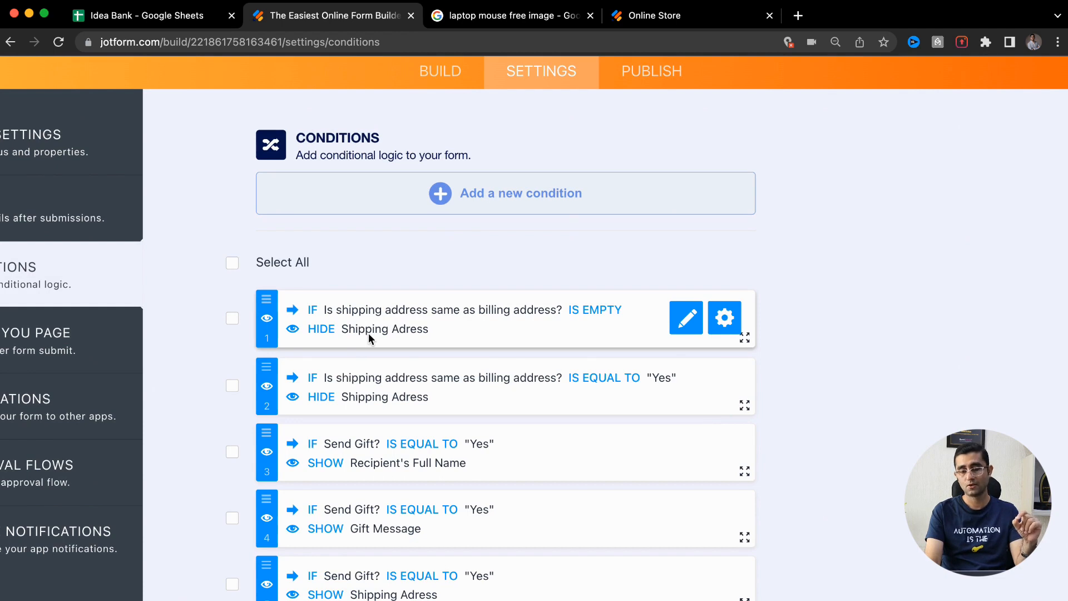
pyautogui.scroll(-1, 371, 339)
pyautogui.scroll(5, 349, 279)
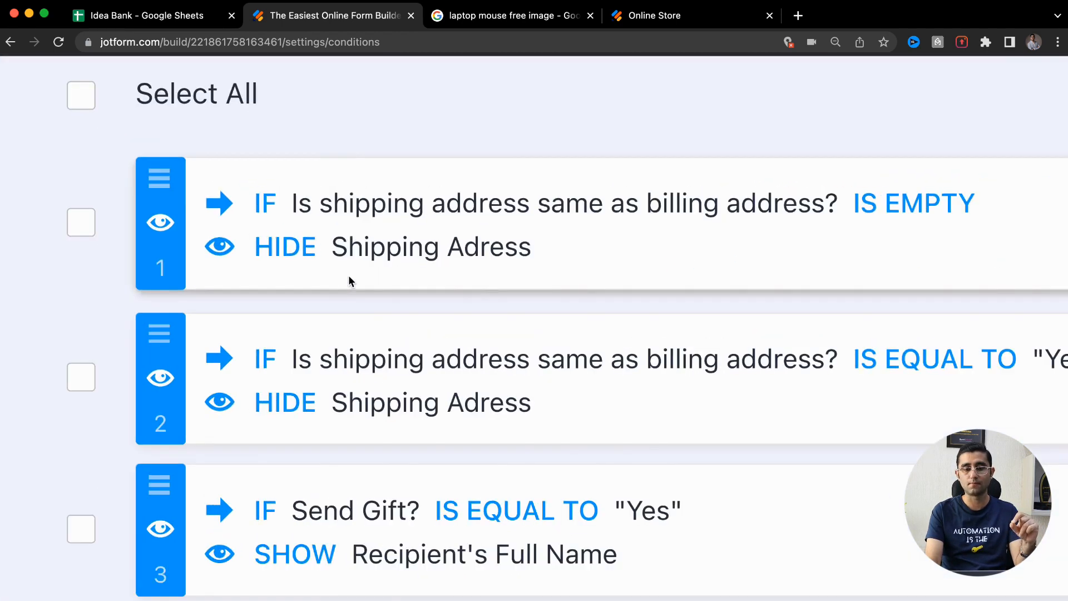
pyautogui.scroll(-3, 349, 279)
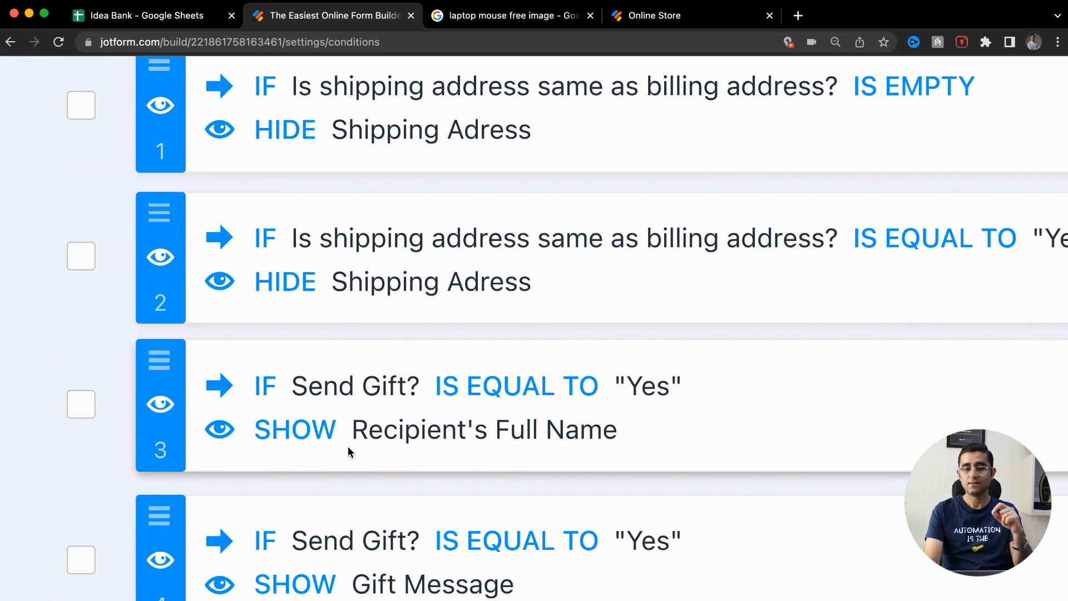
pyautogui.scroll(-5, 586, 436)
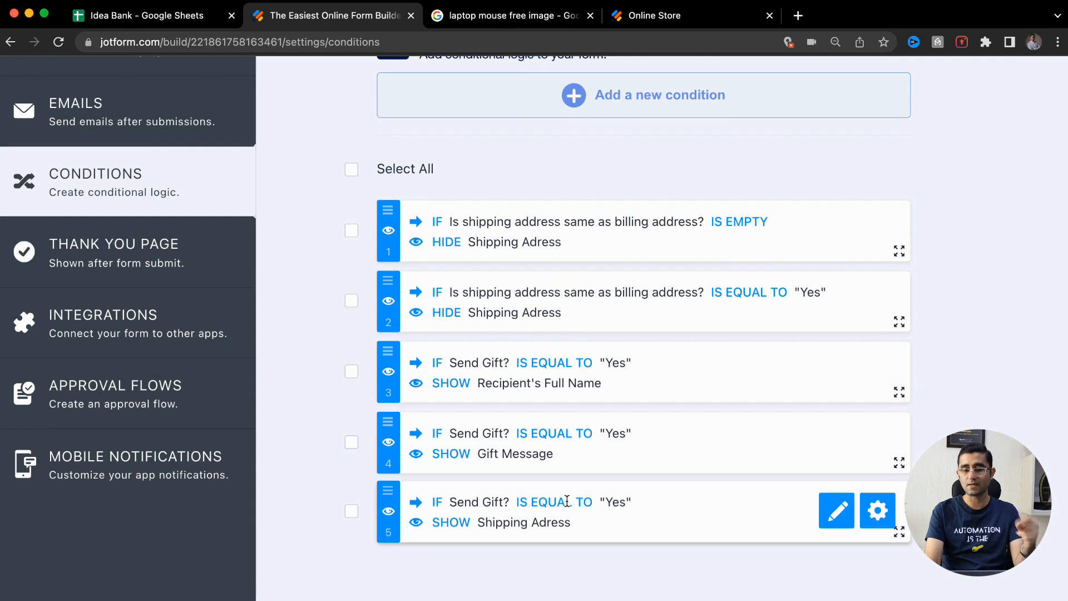
pyautogui.scroll(-3, 595, 344)
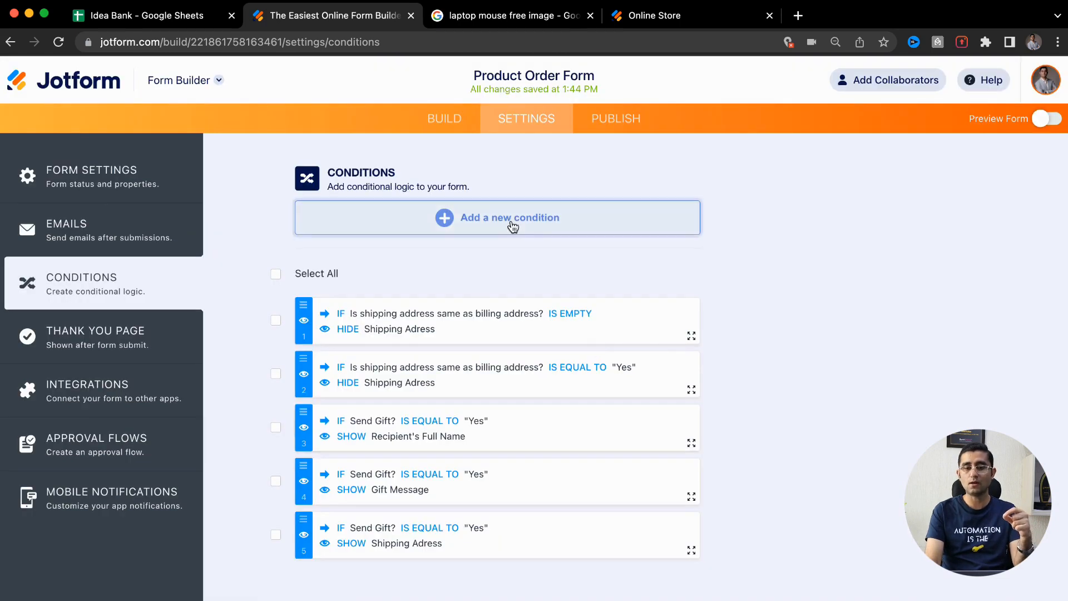
# Review the default Thank You page, then bring up the Integrations catalogue
pyautogui.click(69, 348)
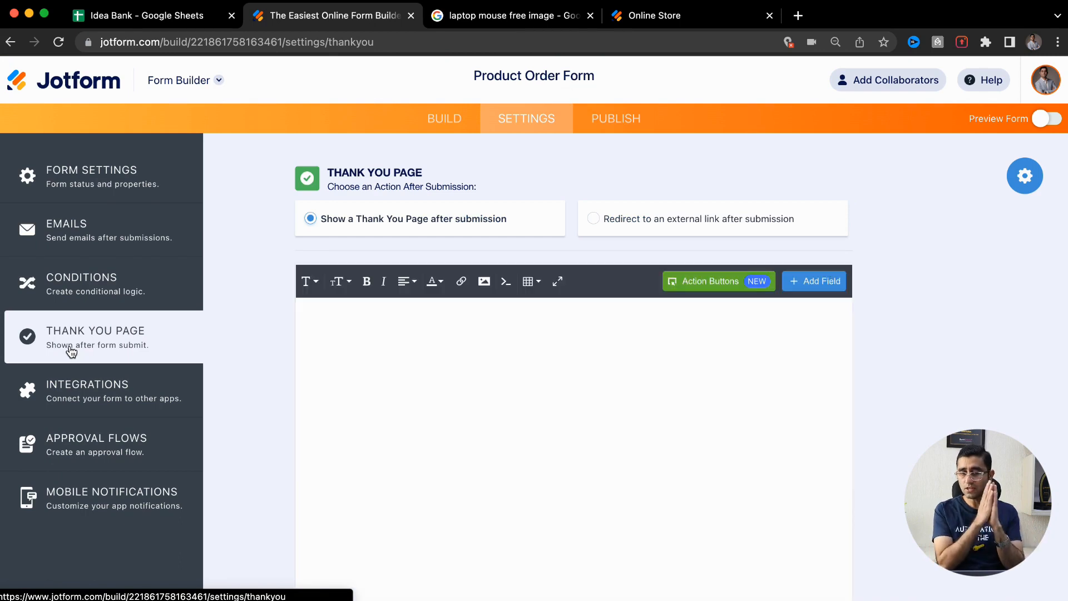
pyautogui.scroll(-2, 439, 423)
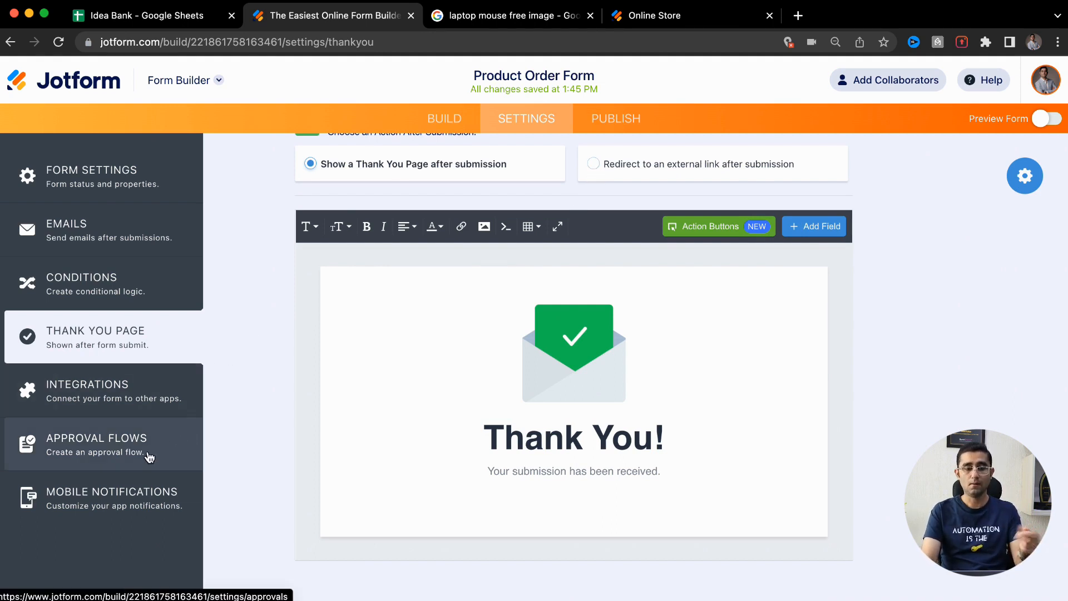
pyautogui.click(143, 404)
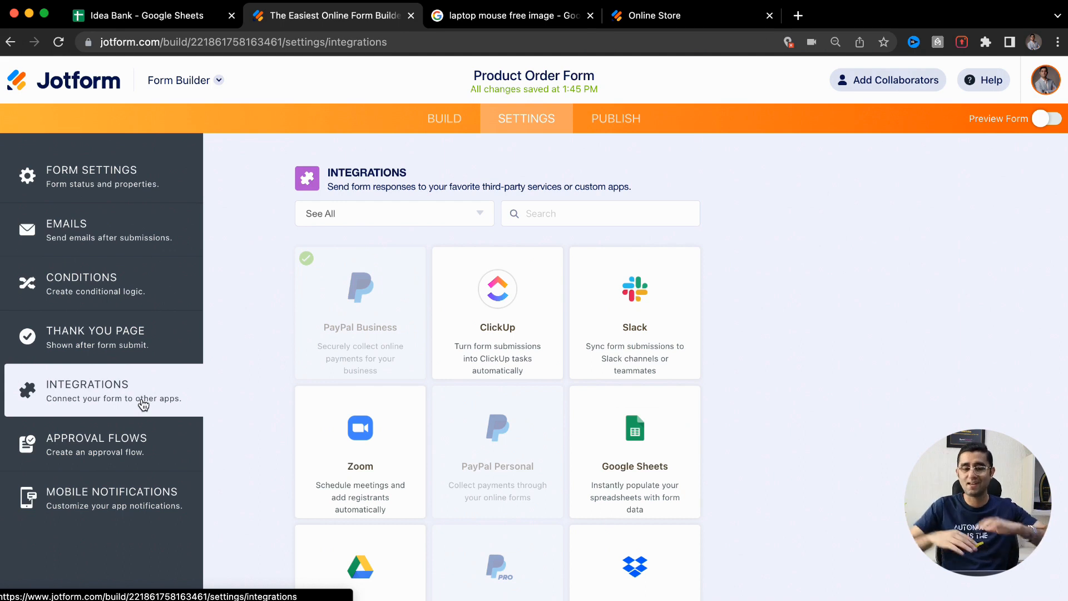
# Try connecting Google Sheets with another account, dismiss the sign-in popup, and go to Publish
pyautogui.click(614, 429)
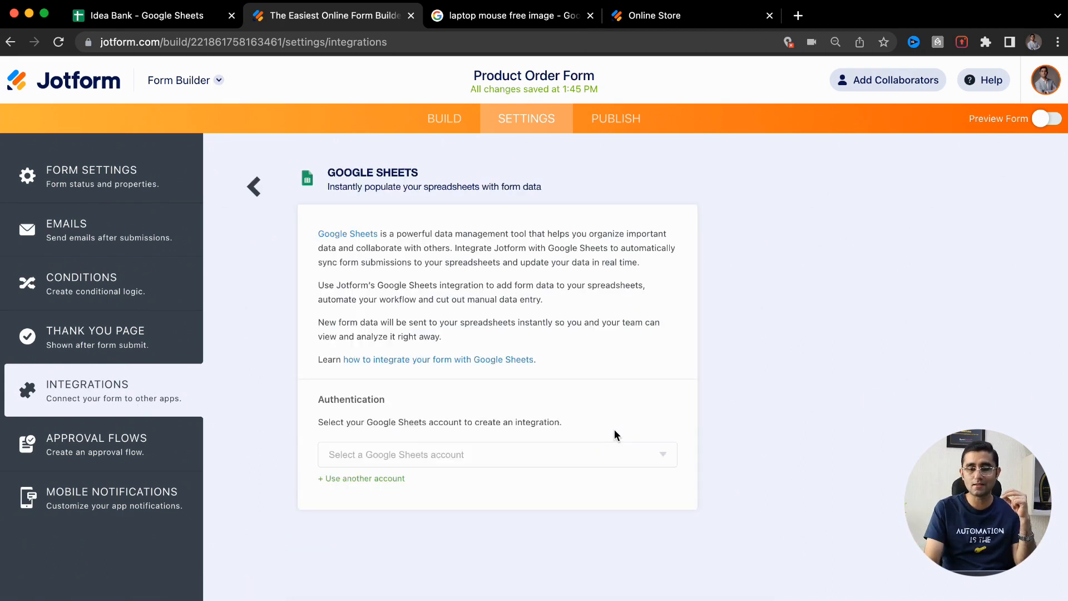
pyautogui.click(393, 479)
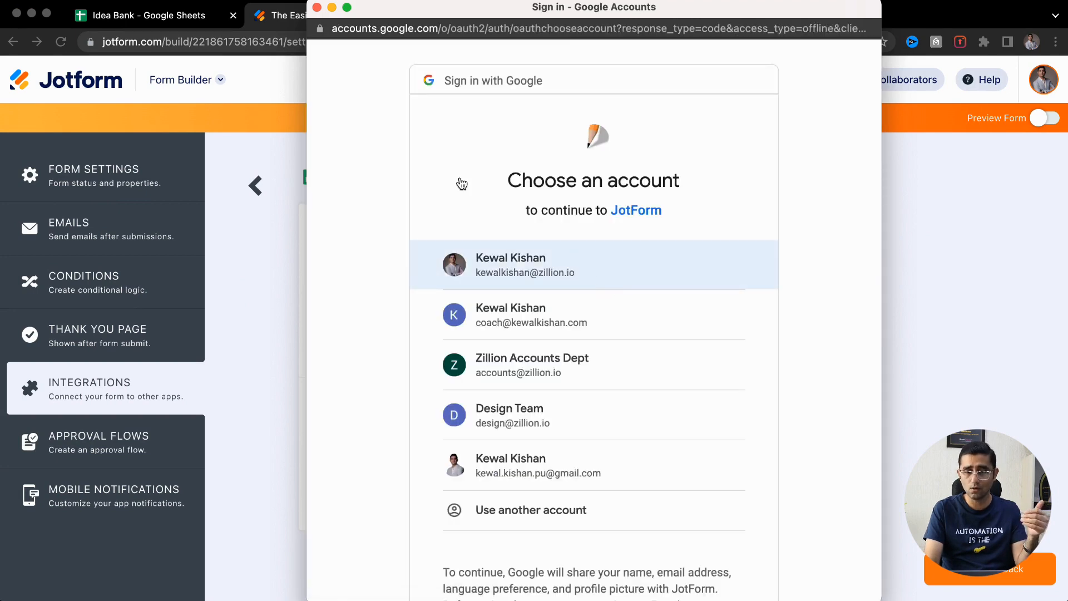
pyautogui.click(317, 8)
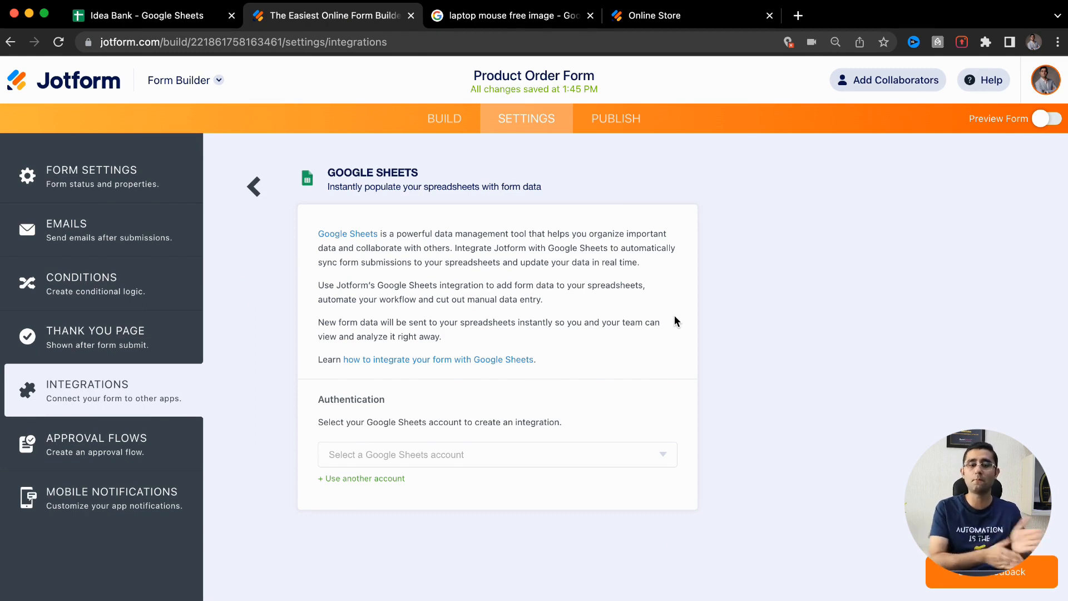
pyautogui.click(622, 127)
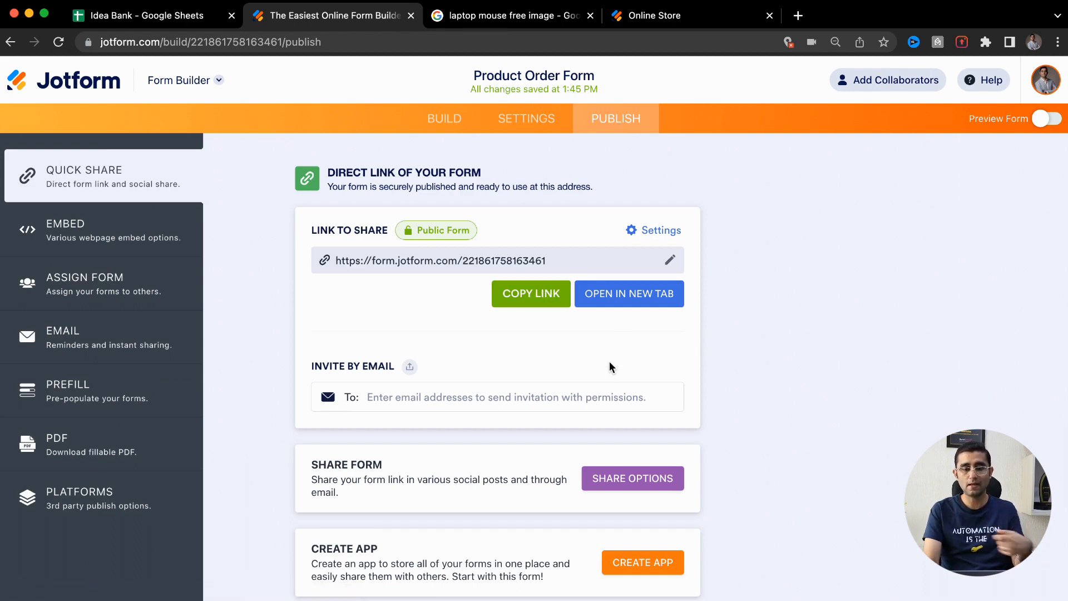
# Reveal the Share Form options: Twitter, Facebook, LinkedIn, Download QR Code and Share Form as a Template
pyautogui.scroll(-1, 610, 362)
pyautogui.click(649, 458)
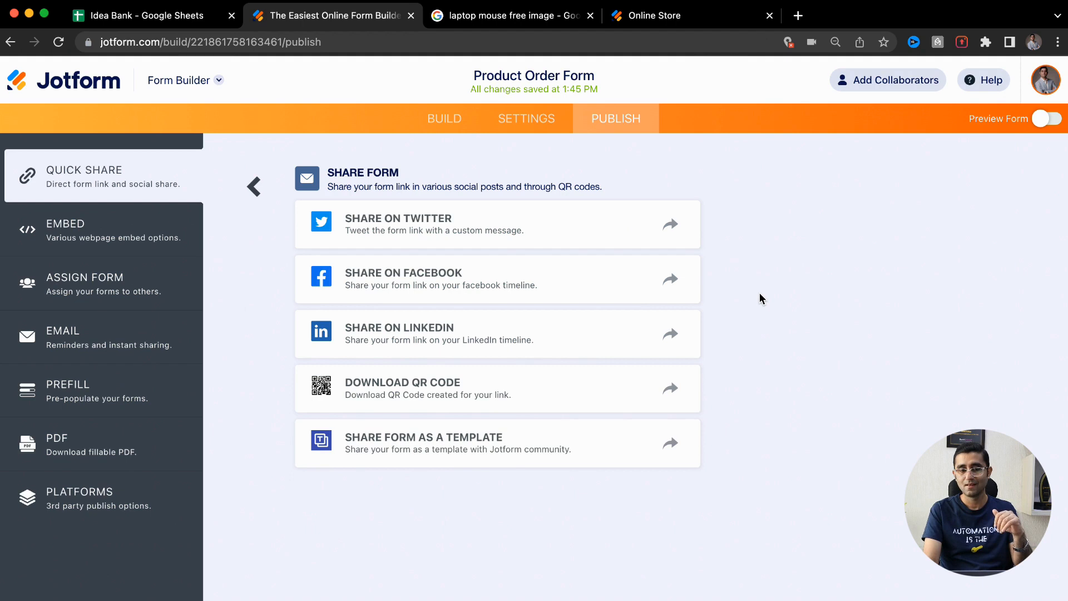
pyautogui.press('super+Tab')
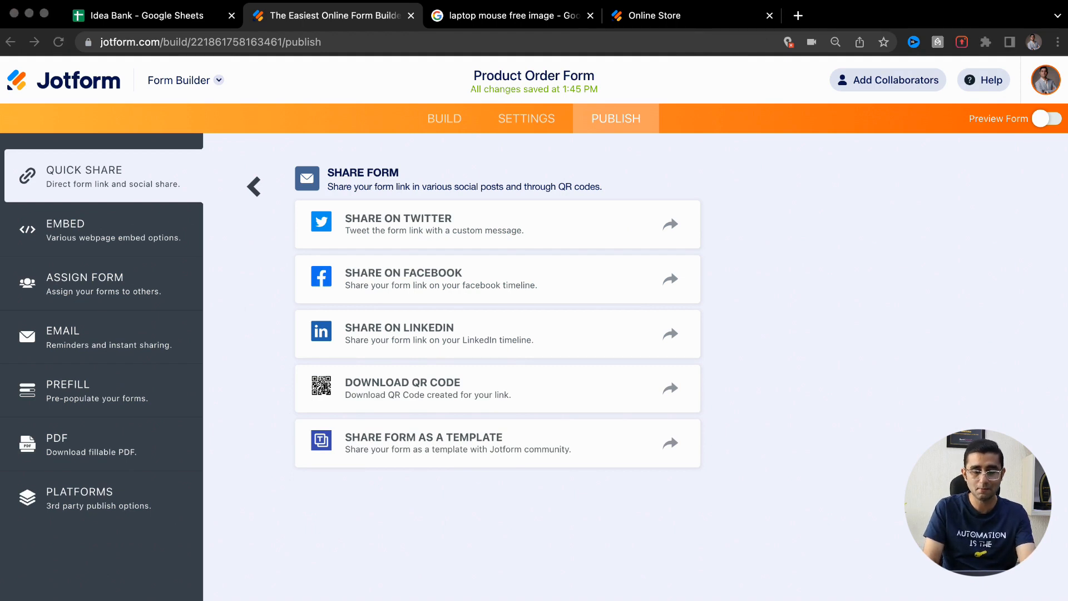
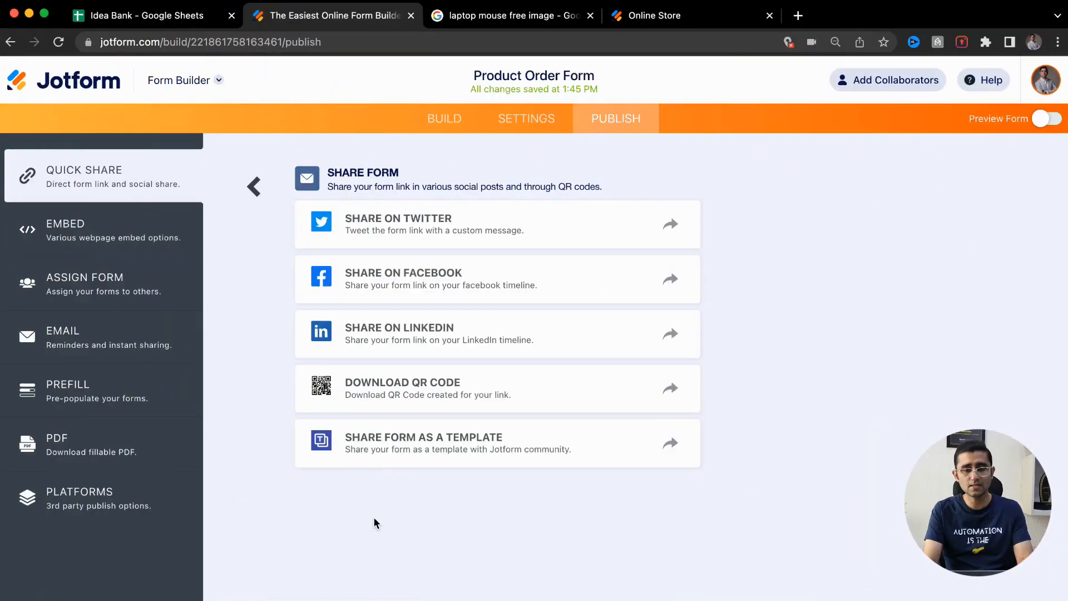
# Go to pabbly.com in a new tab and launch Pabbly Connect from the All Apps list
pyautogui.press('super+t')
pyautogui.write('pabbly.com')
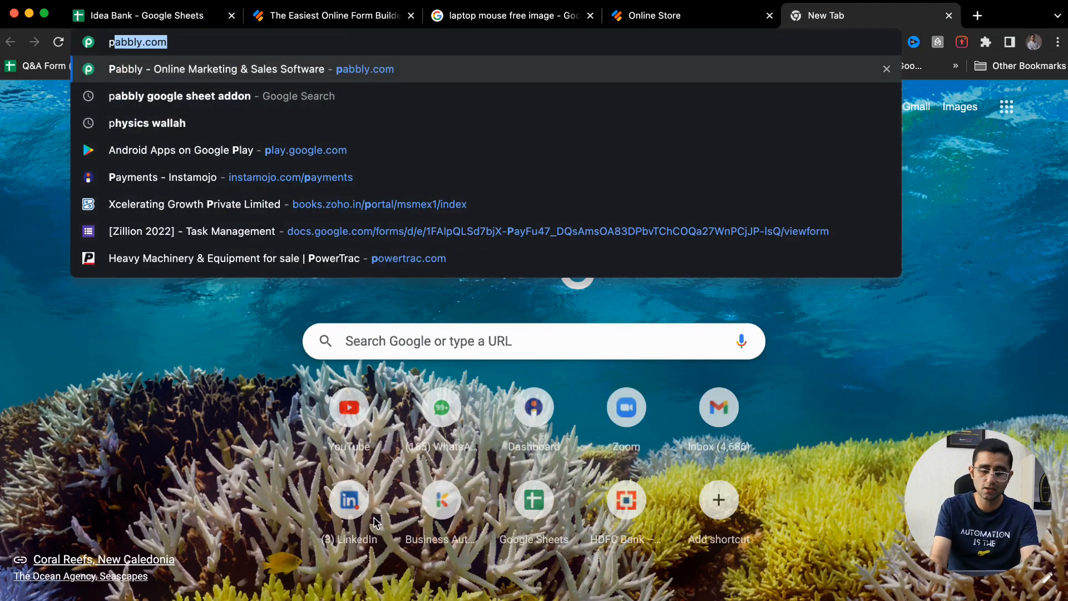
pyautogui.press('Return')
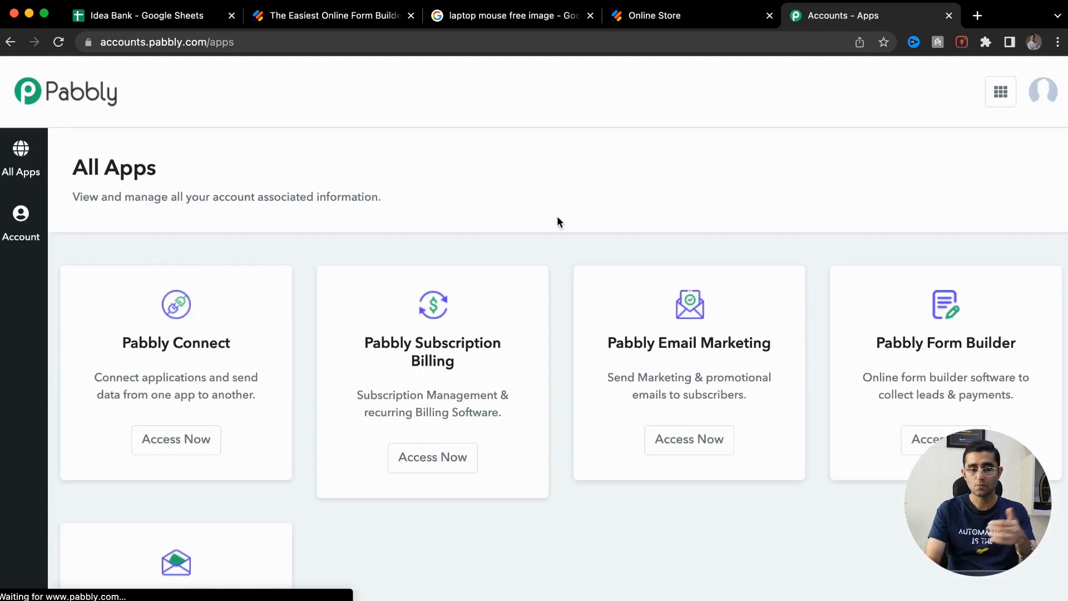
pyautogui.click(166, 448)
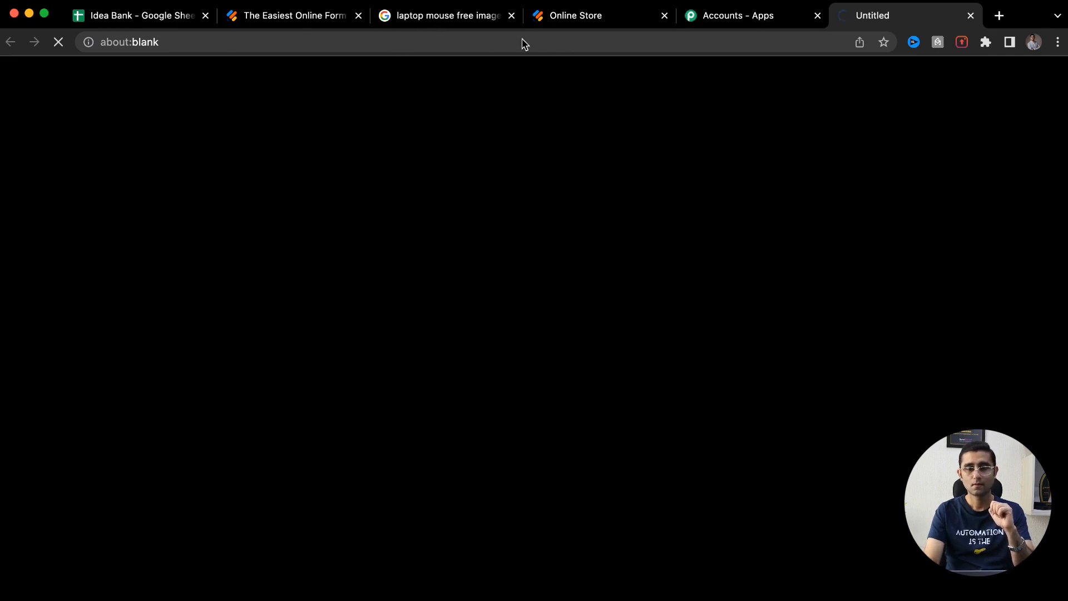
pyautogui.click(253, 21)
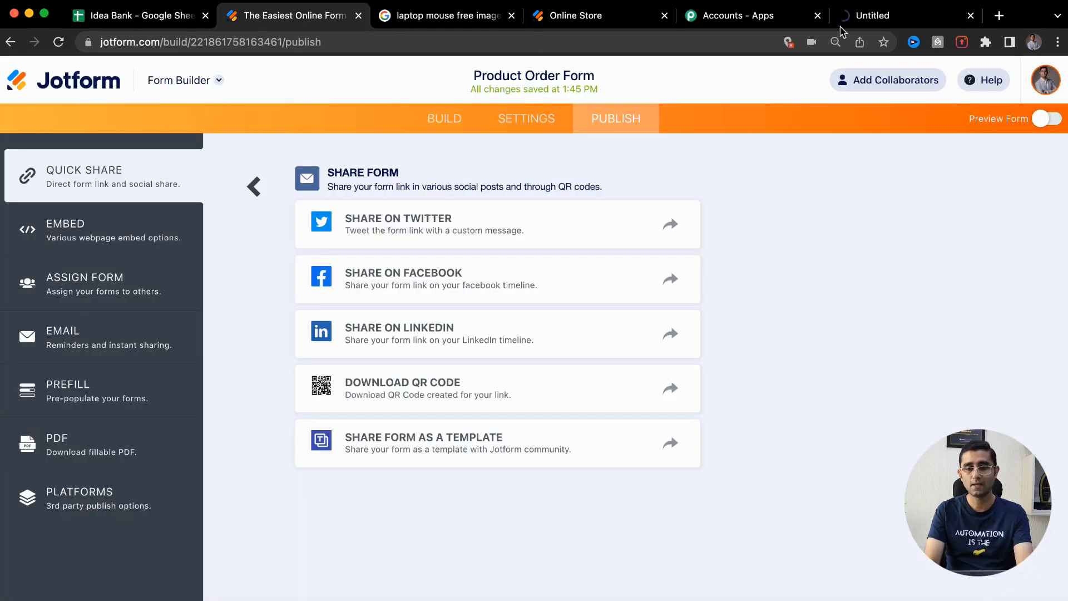
pyautogui.click(870, 14)
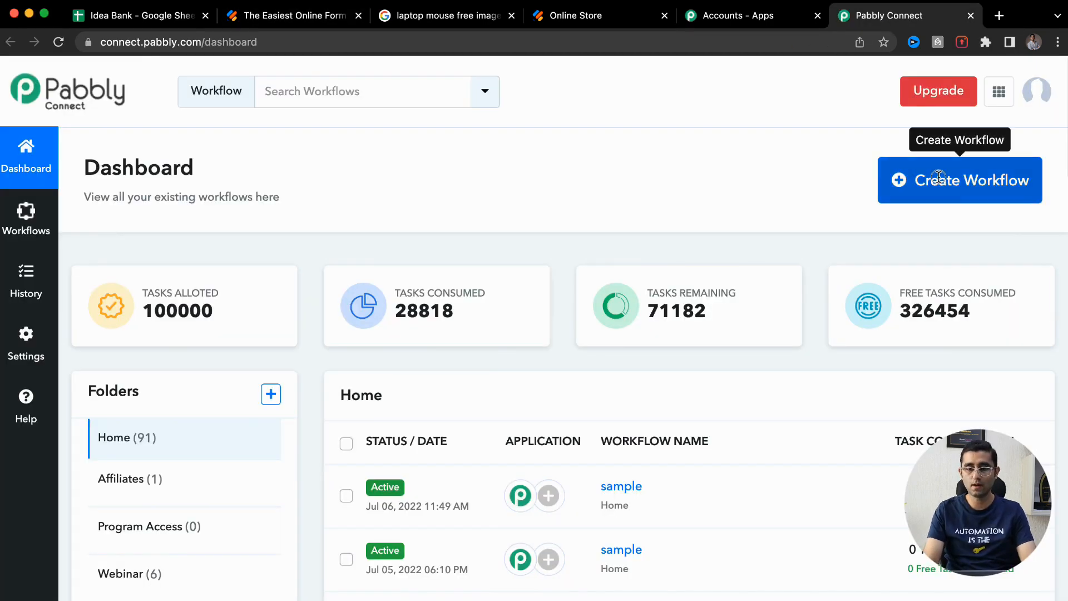
# Create a new Pabbly workflow named 'sample'
pyautogui.click(938, 177)
pyautogui.click(670, 332)
pyautogui.write('sample')
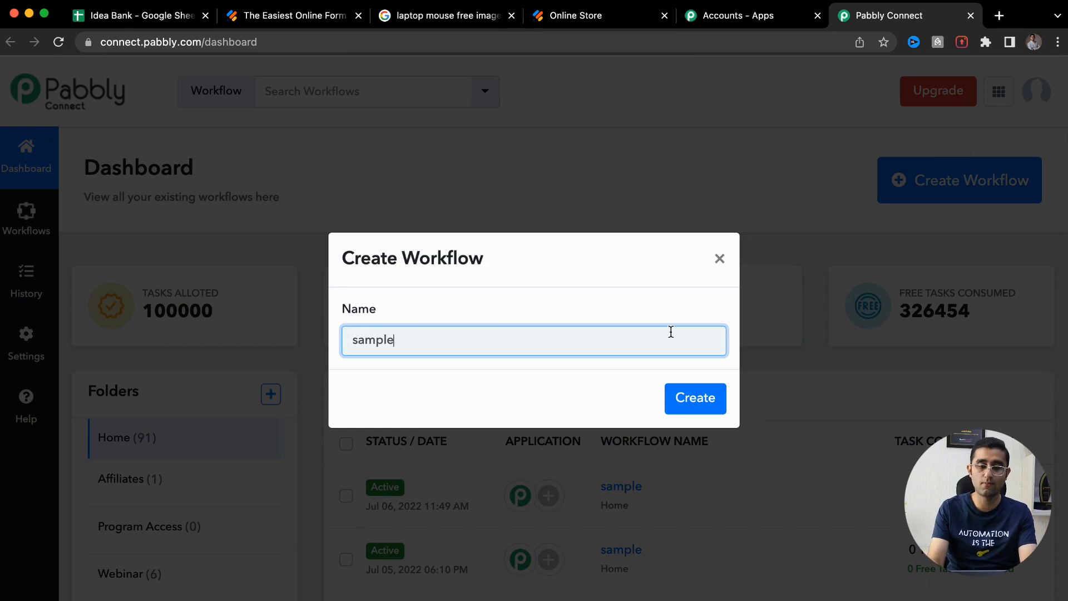
pyautogui.press('Return')
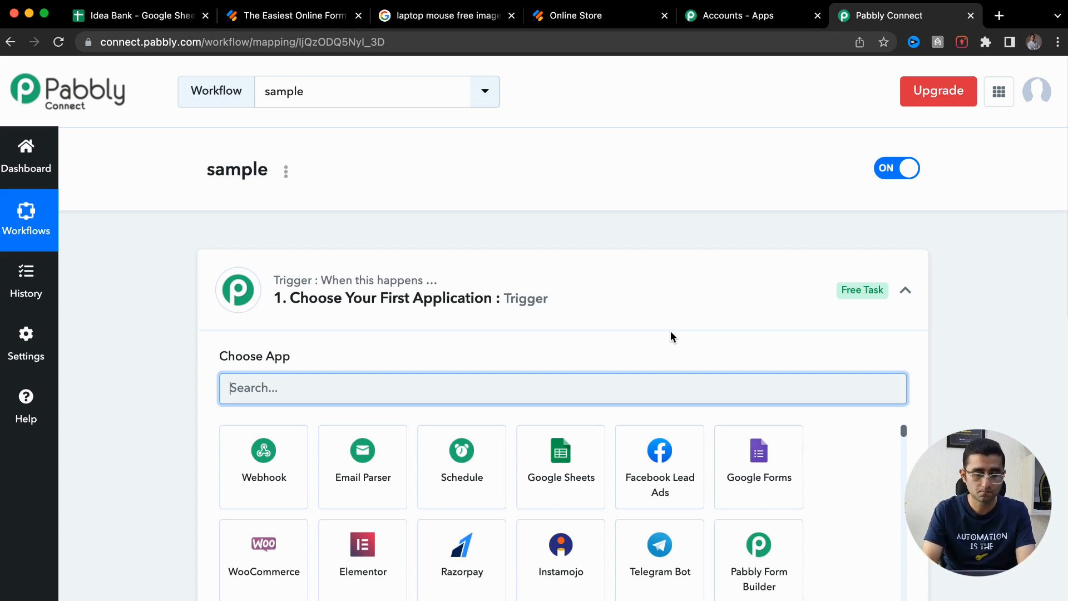
# Set the workflow trigger to JotForm with the New Response event
pyautogui.write('jot')
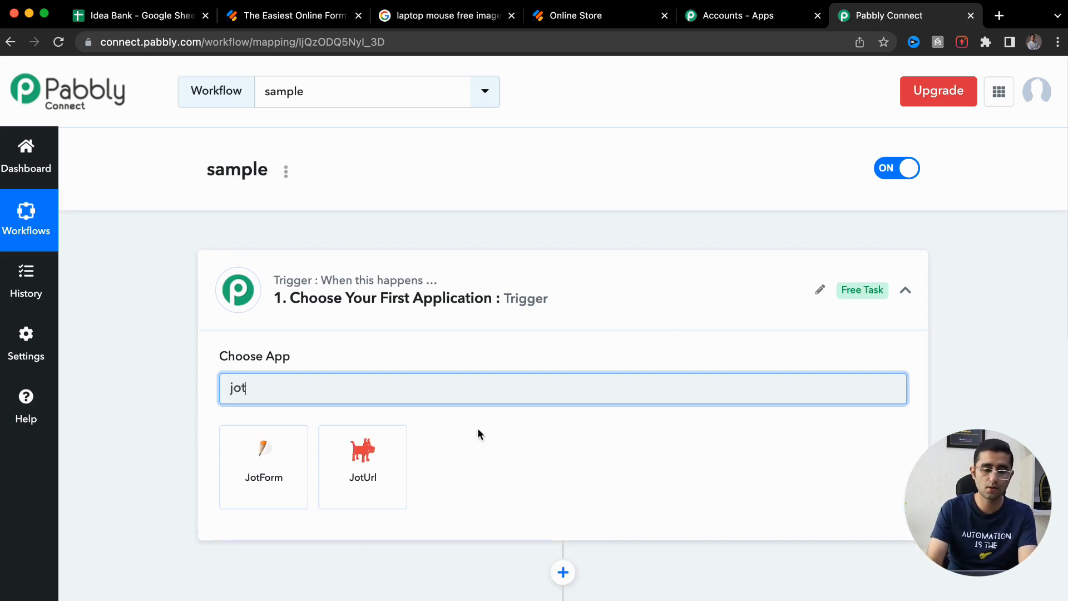
pyautogui.click(291, 473)
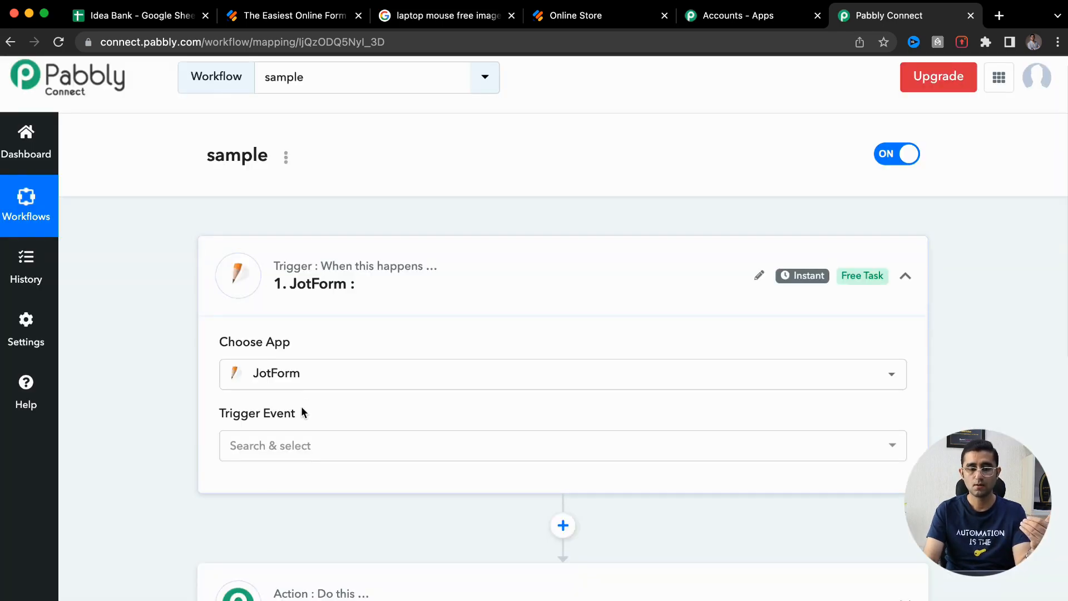
pyautogui.click(285, 446)
pyautogui.click(281, 520)
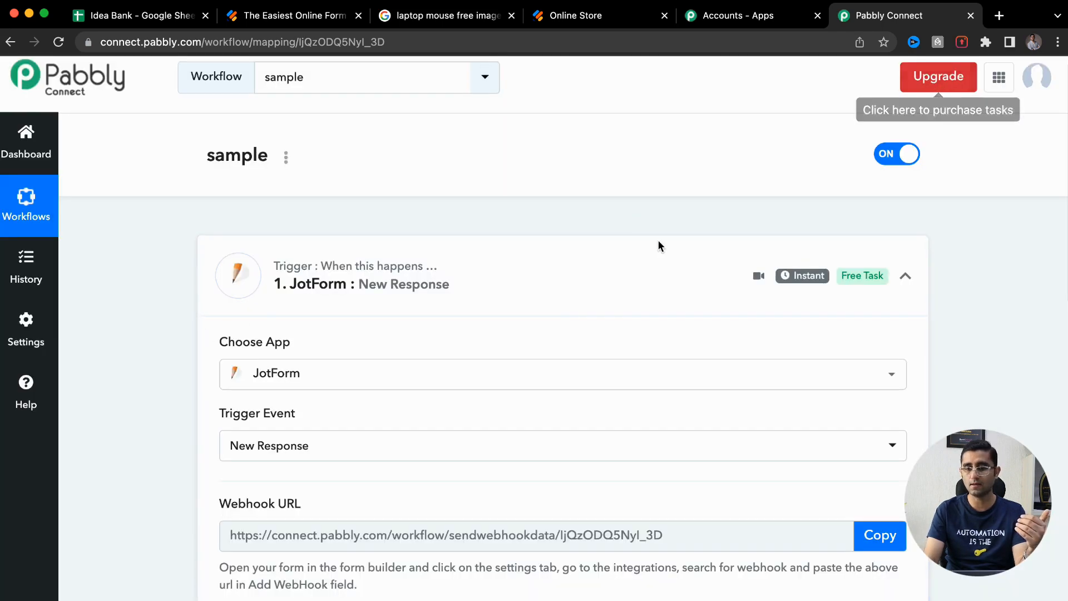
pyautogui.scroll(-1, 510, 319)
pyautogui.scroll(-1, 511, 319)
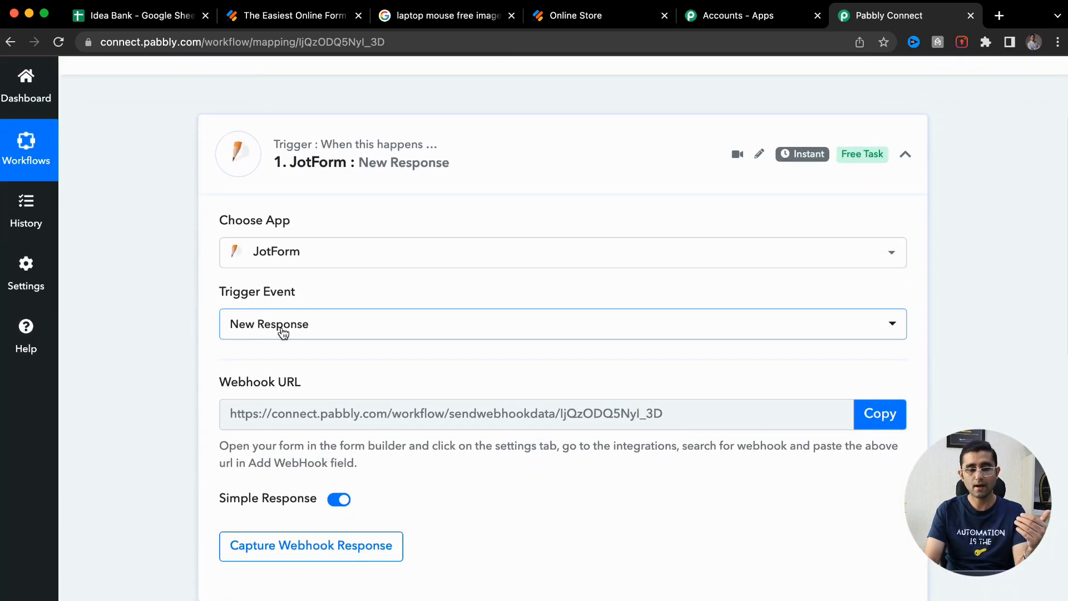
pyautogui.scroll(-5, 290, 327)
# Search the action-step apps for 'automat', then return to the Jotform publish page
pyautogui.click(300, 409)
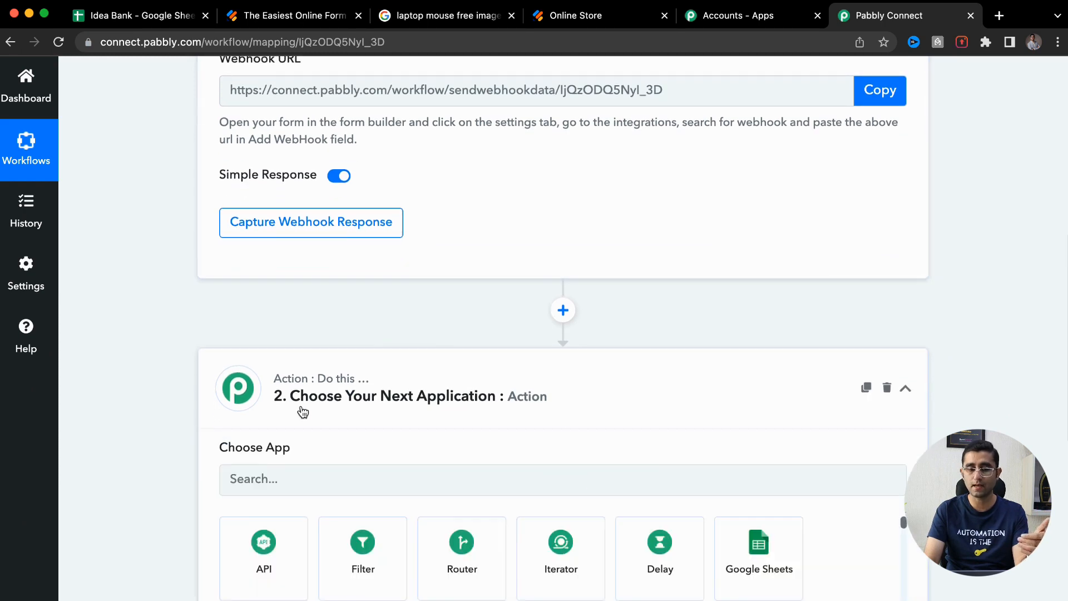
pyautogui.click(338, 483)
pyautogui.write('automat')
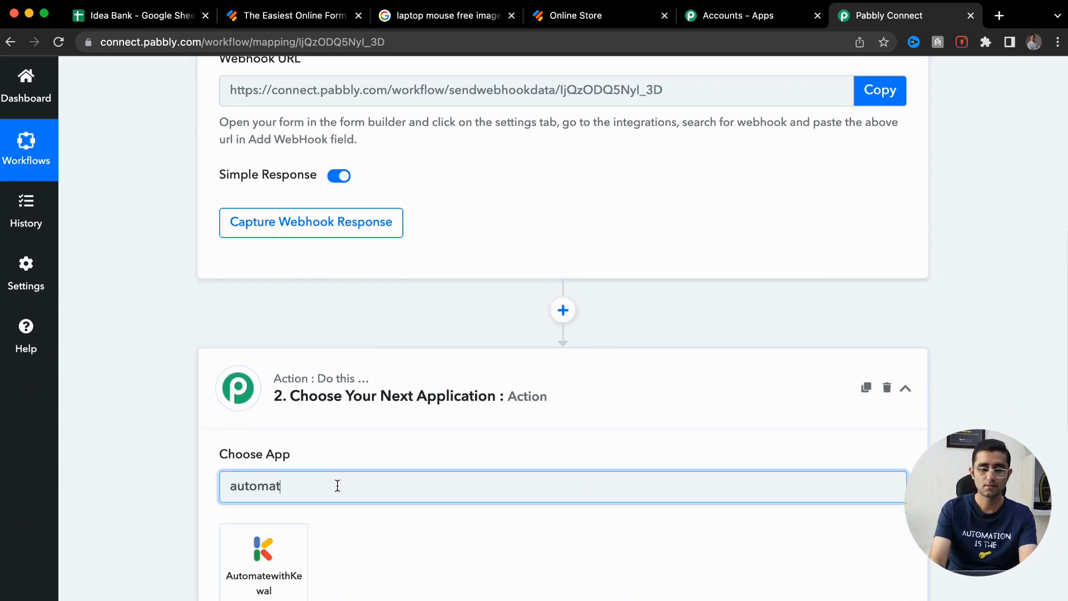
pyautogui.scroll(-3, 337, 486)
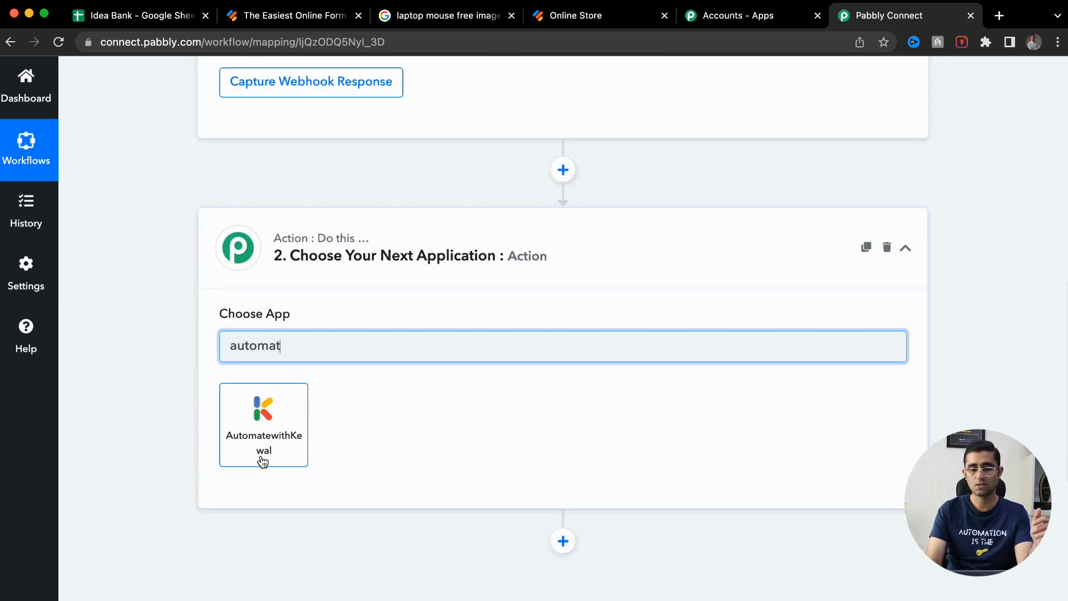
pyautogui.scroll(5, 262, 462)
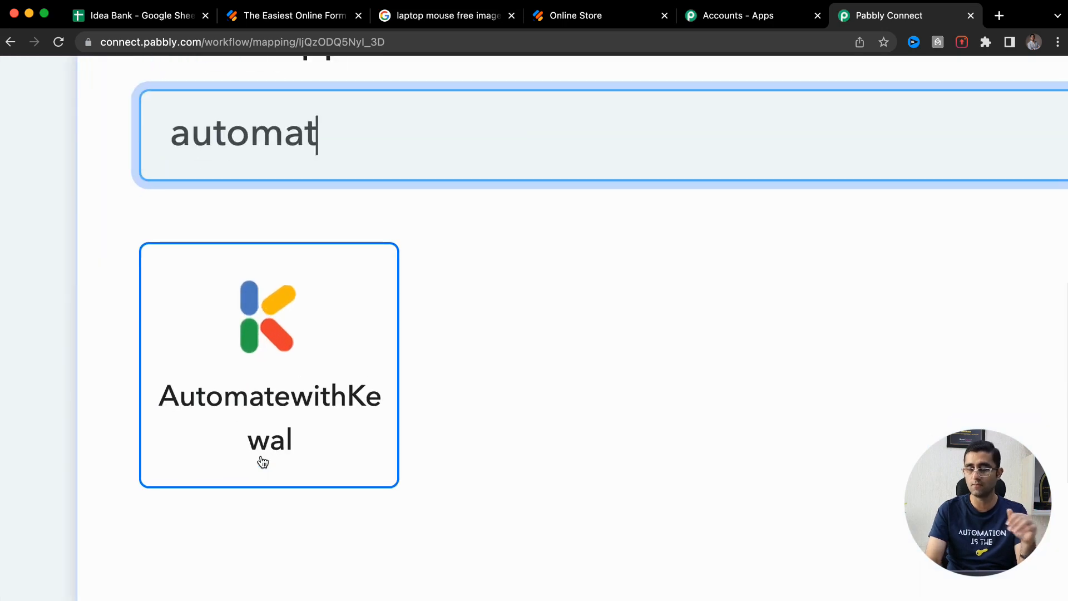
pyautogui.scroll(-5, 262, 463)
pyautogui.scroll(-3, 263, 463)
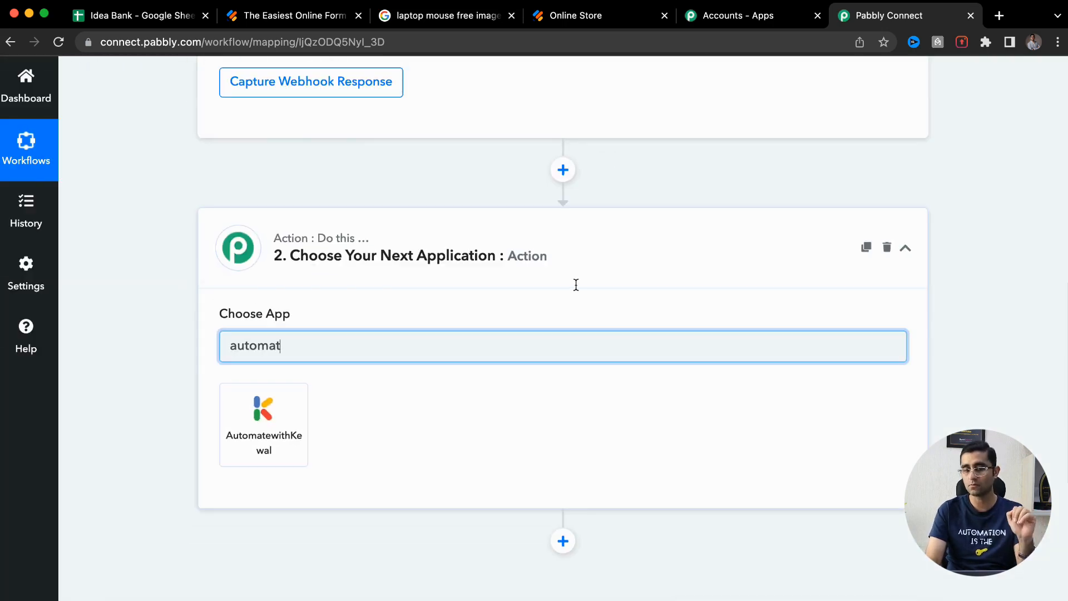
pyautogui.click(263, 17)
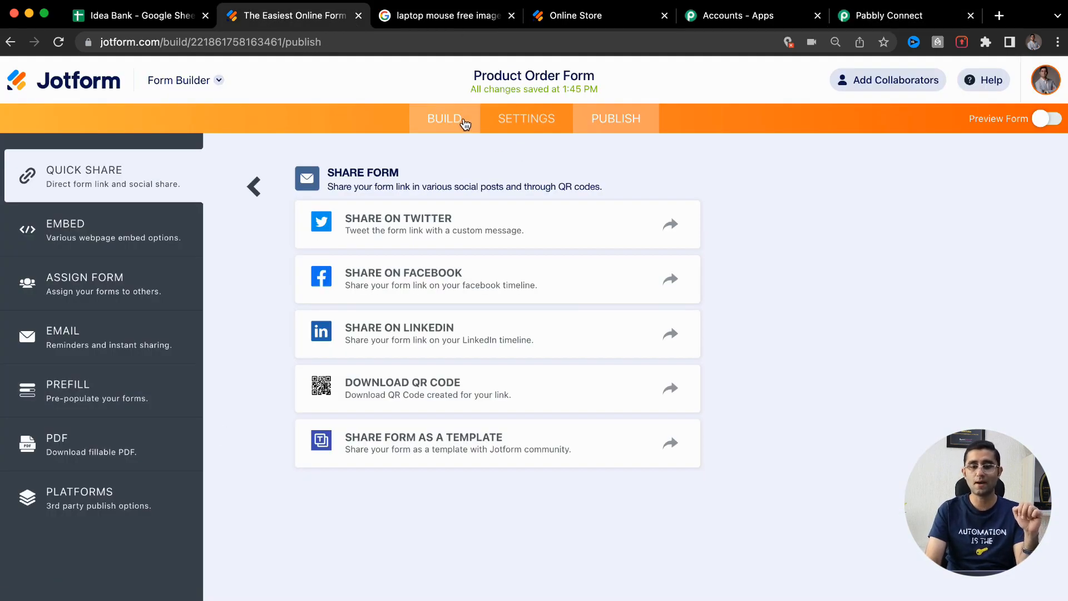
# Go to My Forms and browse the Form Templates gallery from the Templates menu
pyautogui.click(85, 88)
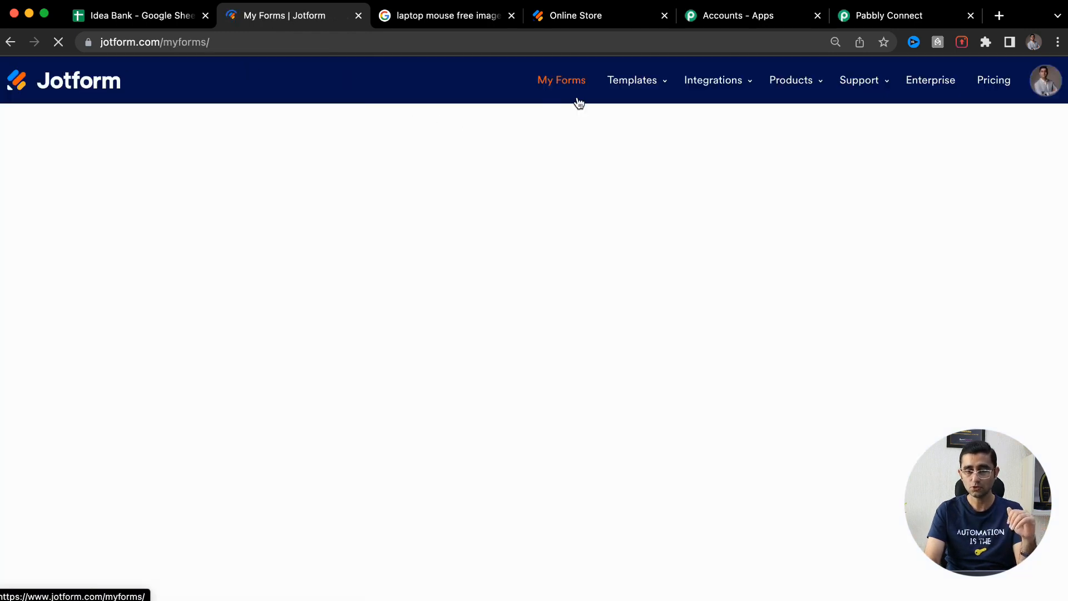
pyautogui.moveTo(654, 74)
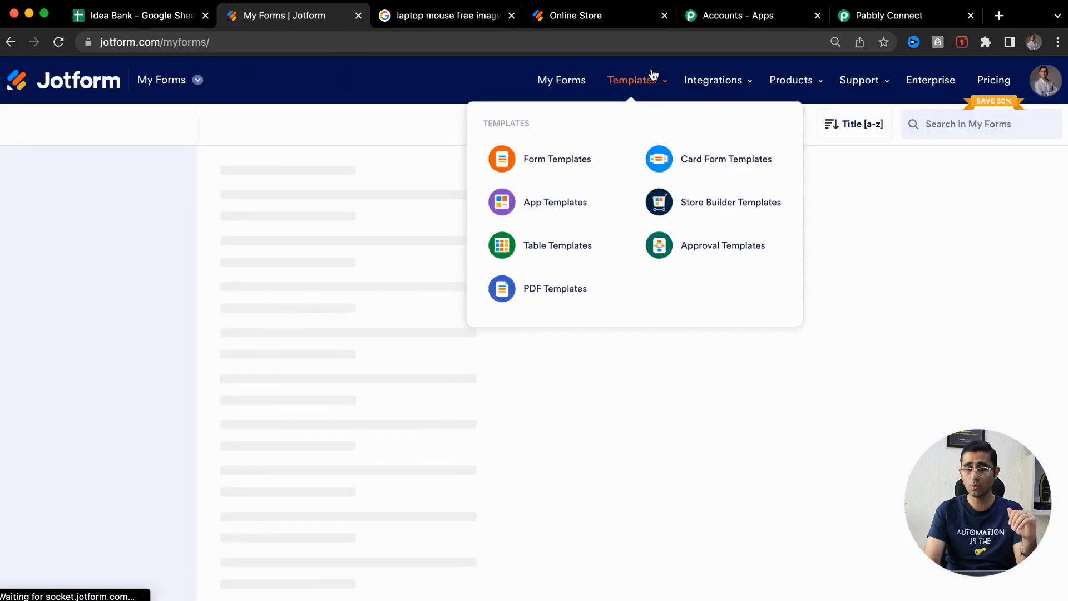
pyautogui.click(558, 217)
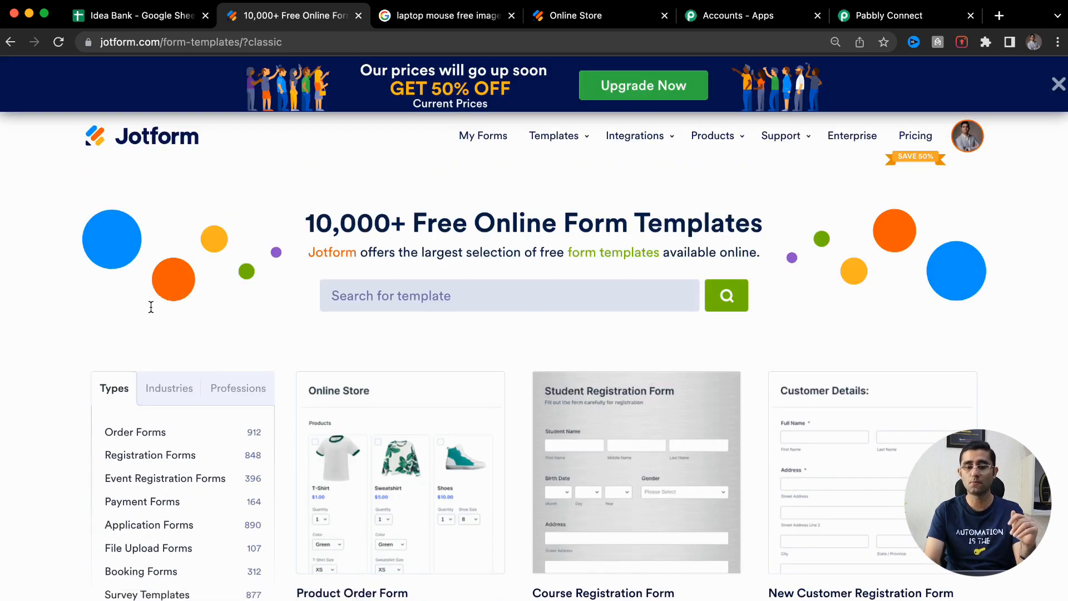
pyautogui.scroll(-5, 60, 345)
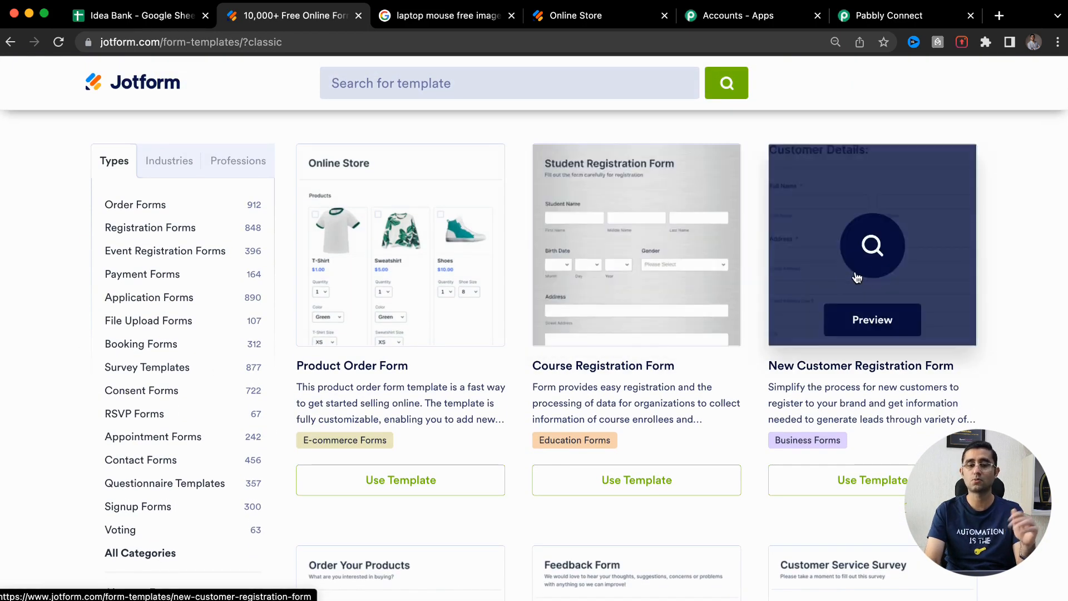